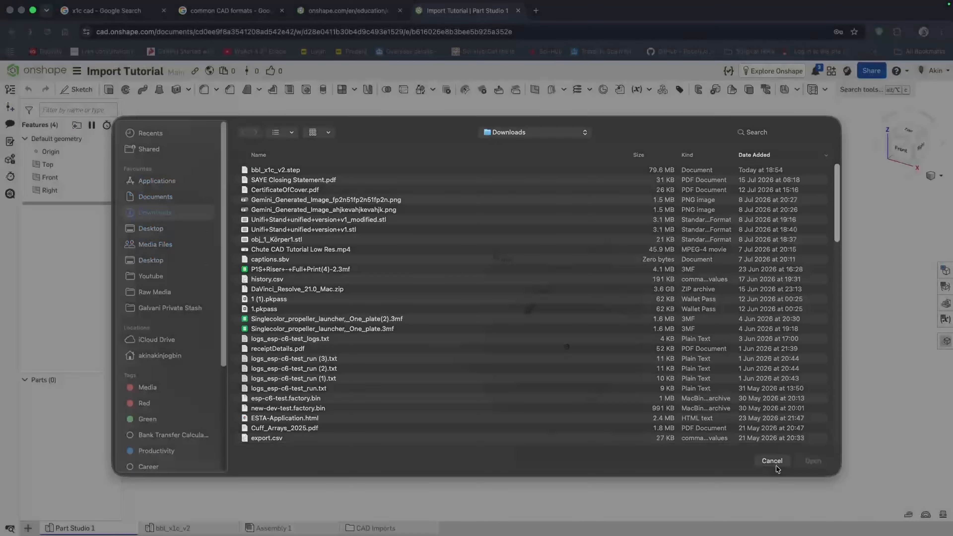
- Close the file picker and open the GrabCAD Bambu Lab X1 Carbon Combo model page to review its files
click(772, 462)
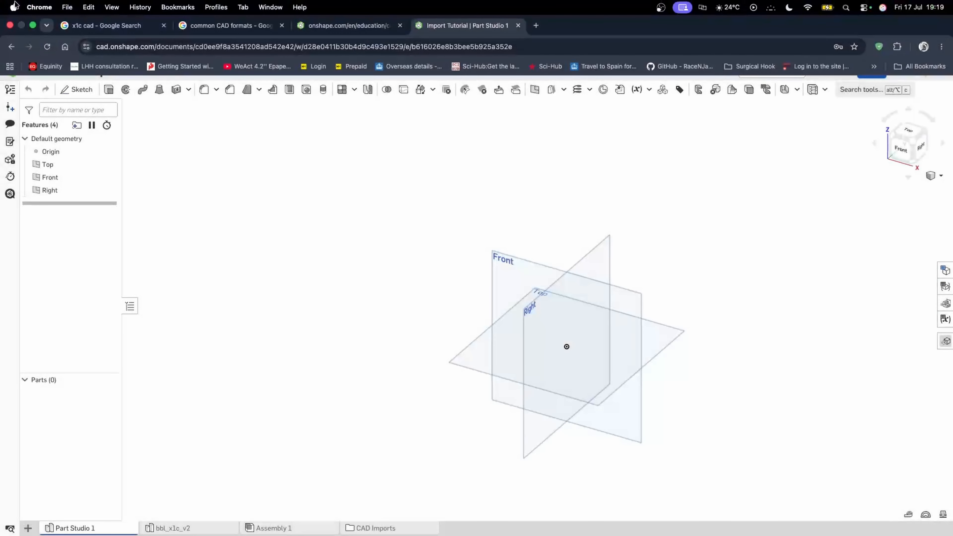
click(109, 20)
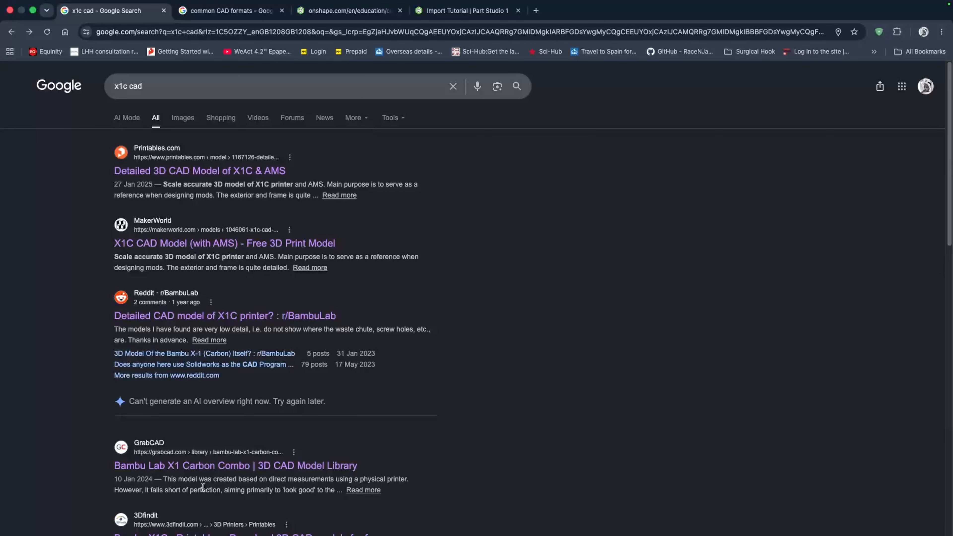
click(205, 466)
scroll(321, 335, down, 5)
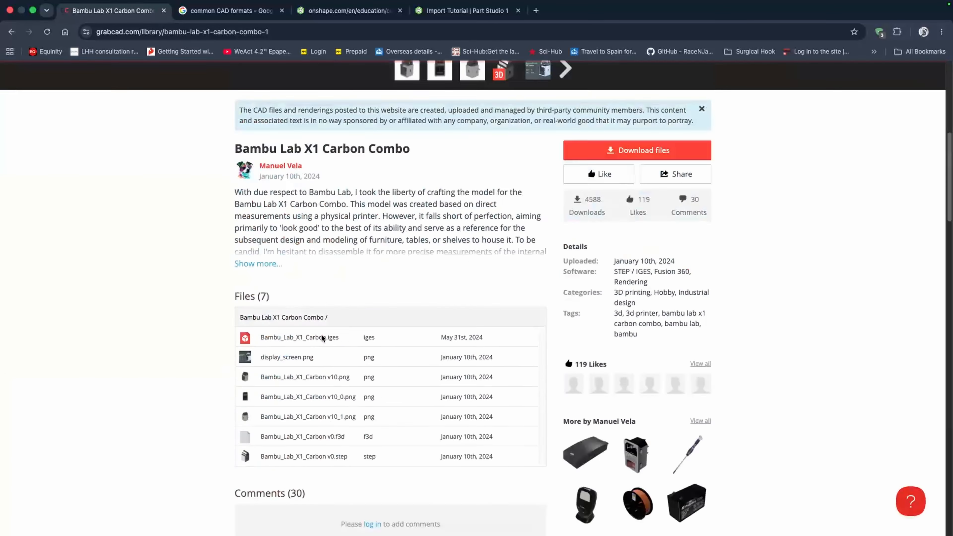
scroll(321, 334, down, 2)
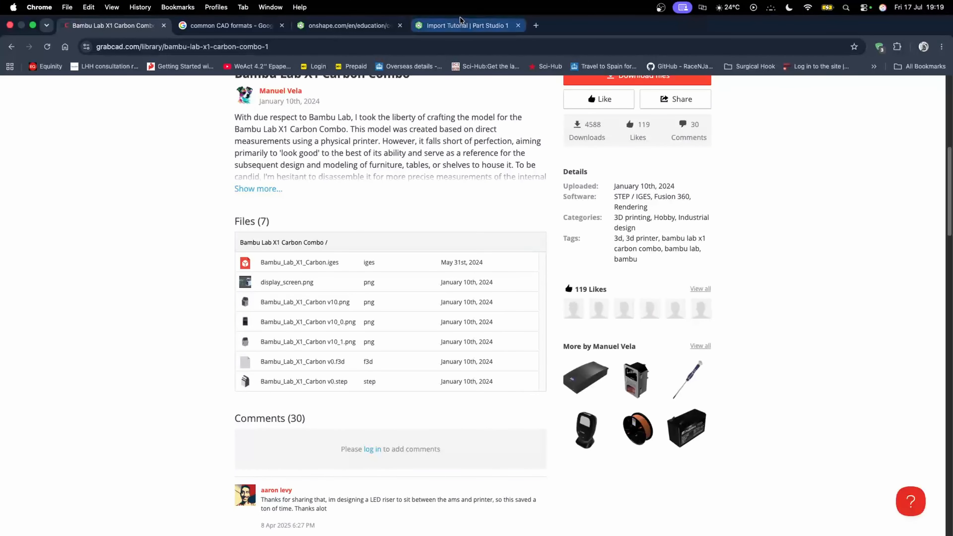
- Create a new folder in the Import Tutorial document
click(465, 10)
click(28, 528)
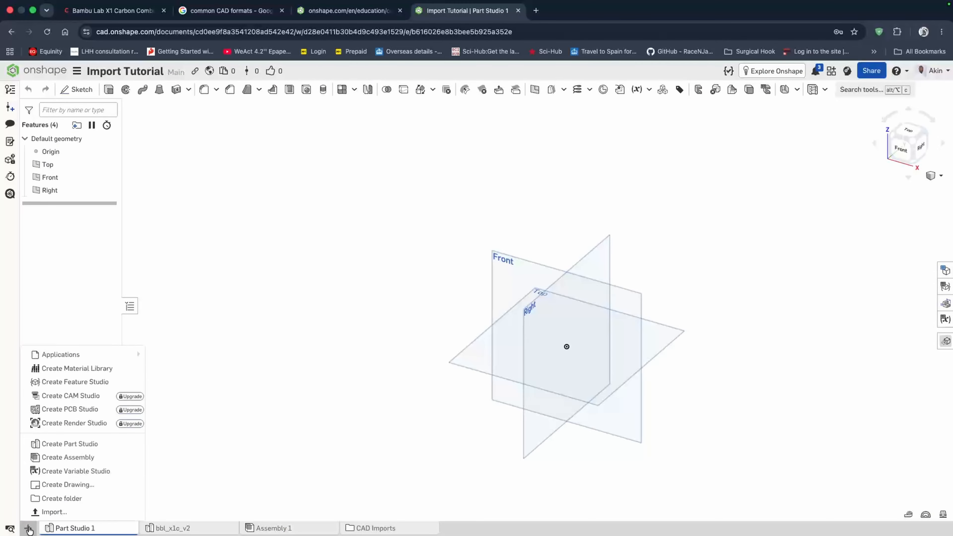
click(62, 498)
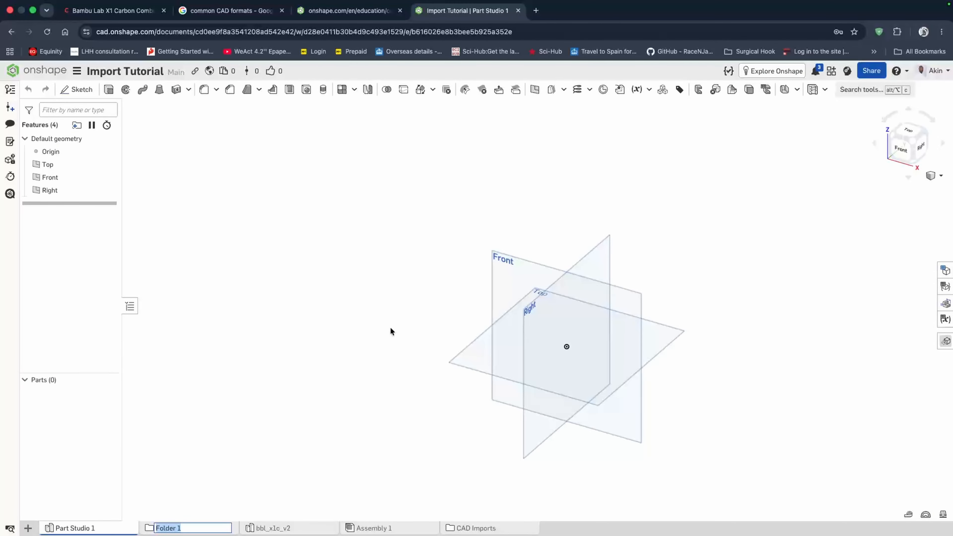
- Review the GrabCAD page, the Onshape education page and the common CAD formats overview in the other tabs
click(113, 10)
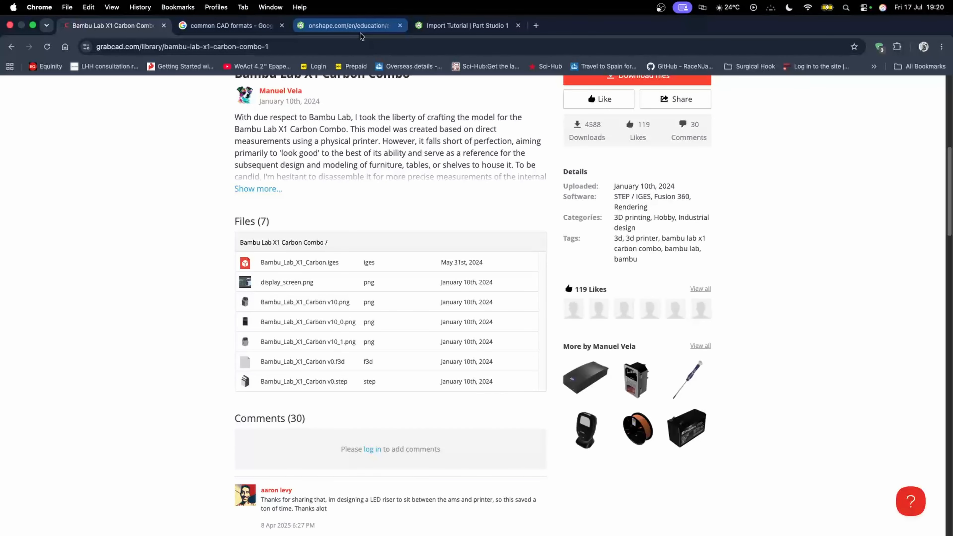
click(362, 34)
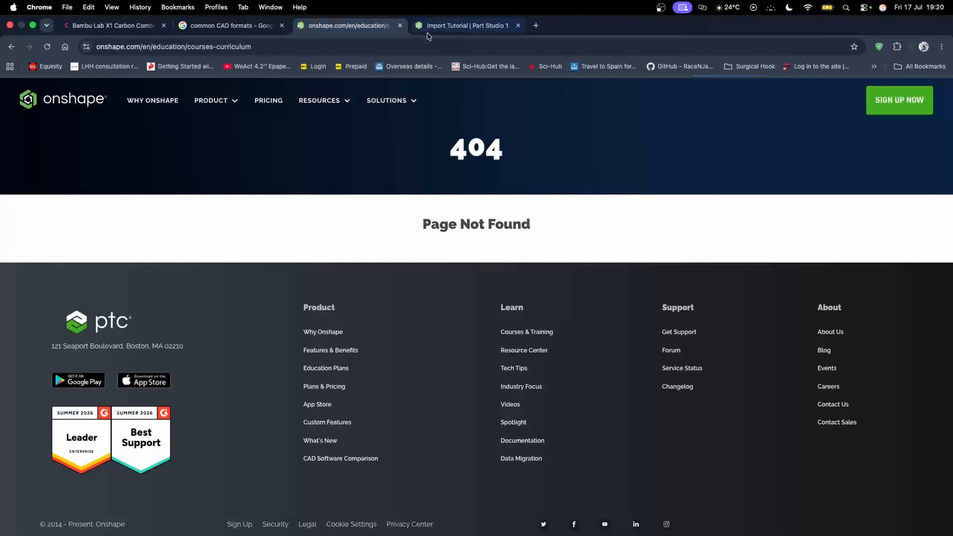
click(229, 26)
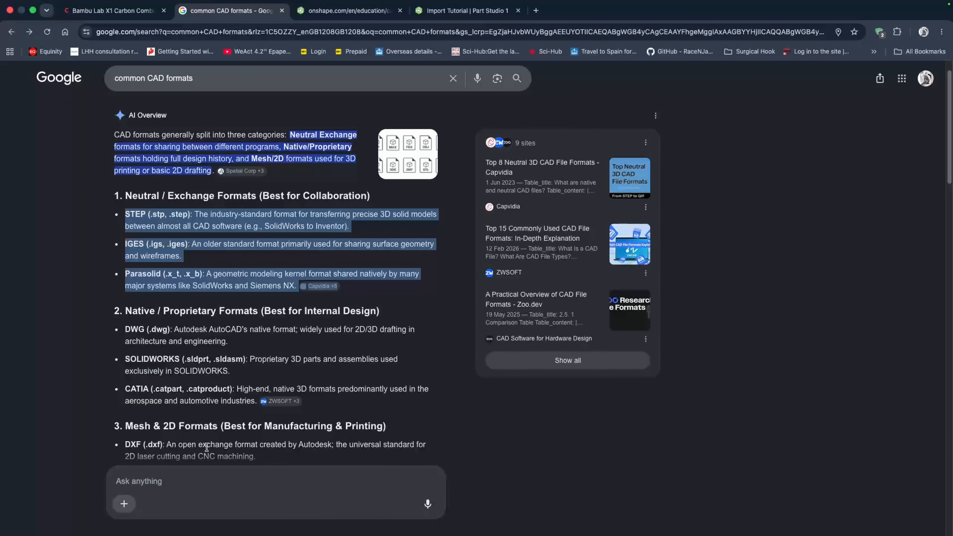
scroll(206, 447, down, 3)
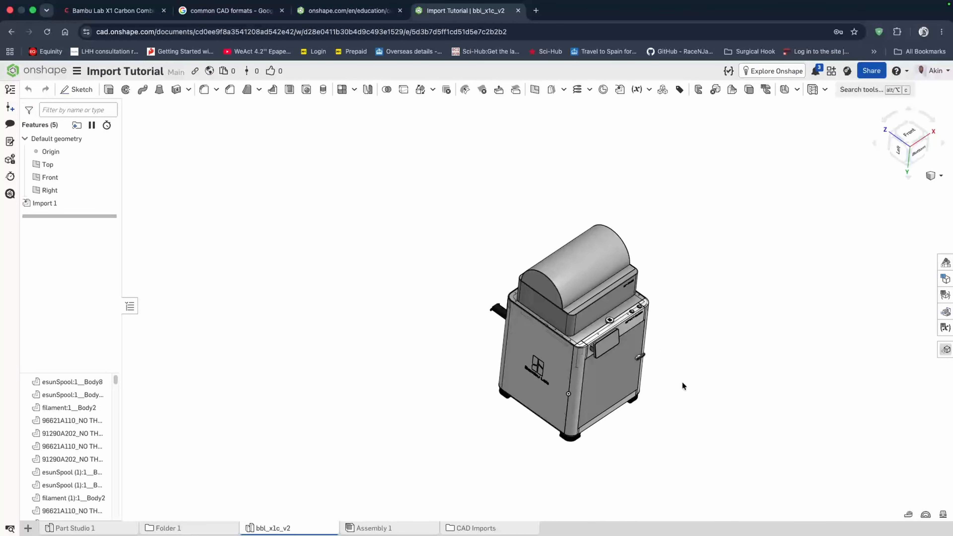
- Import bbl_x1c_v2.step again, combining it into a single Part Studio
right_drag(682, 385, 611, 407)
click(27, 528)
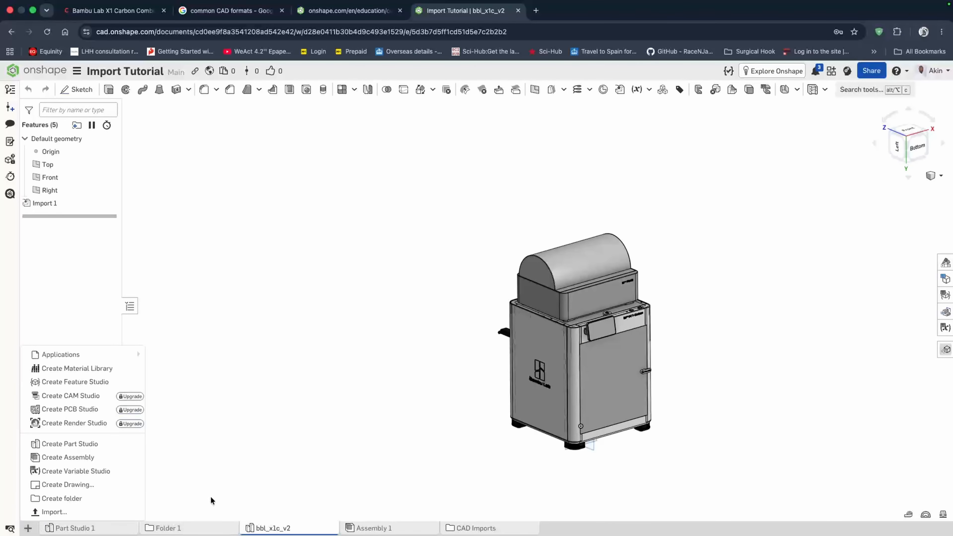
click(77, 511)
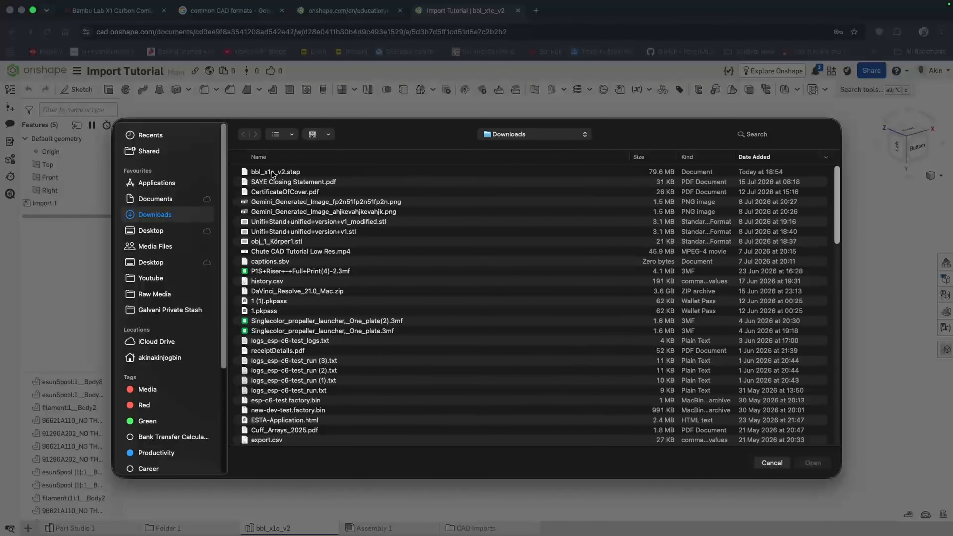
click(274, 171)
click(810, 463)
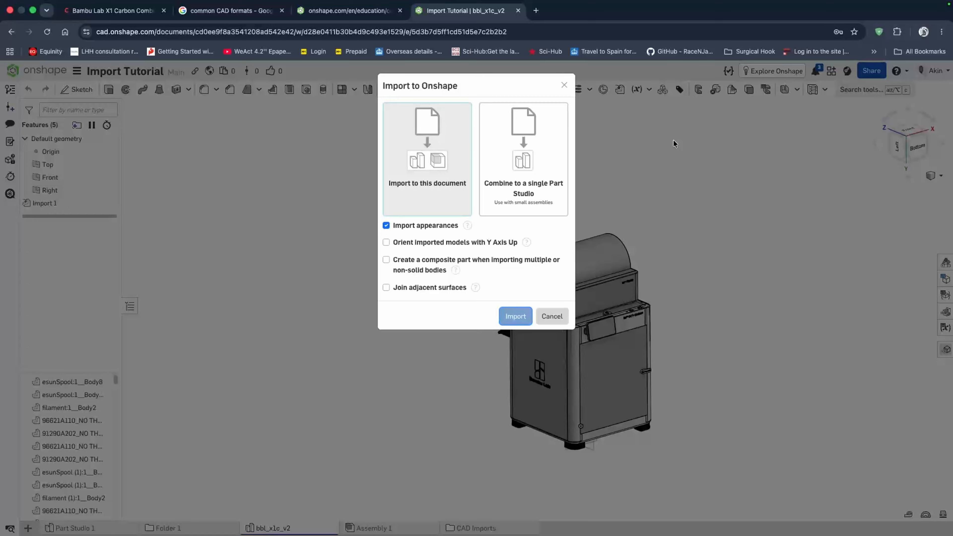
click(519, 196)
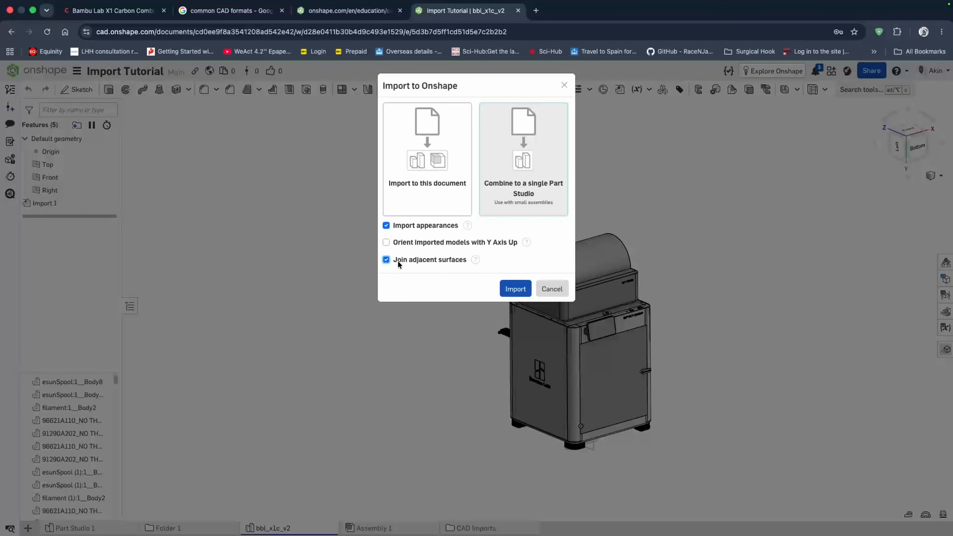
click(386, 259)
click(386, 226)
click(386, 226)
click(515, 288)
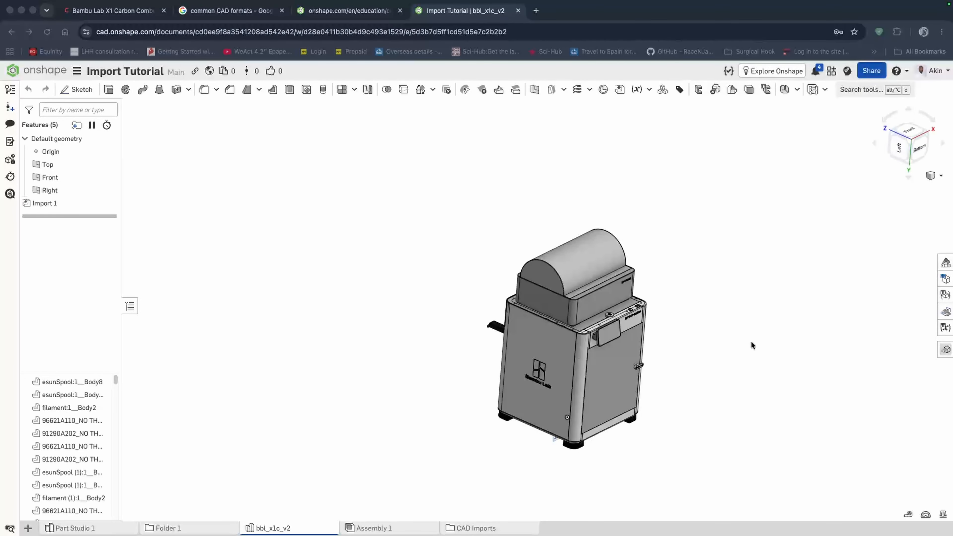
- Export the bbl_x1c_v2 Part Studio as an STL file in millimetres at Fine resolution
scroll(621, 436, up, 3)
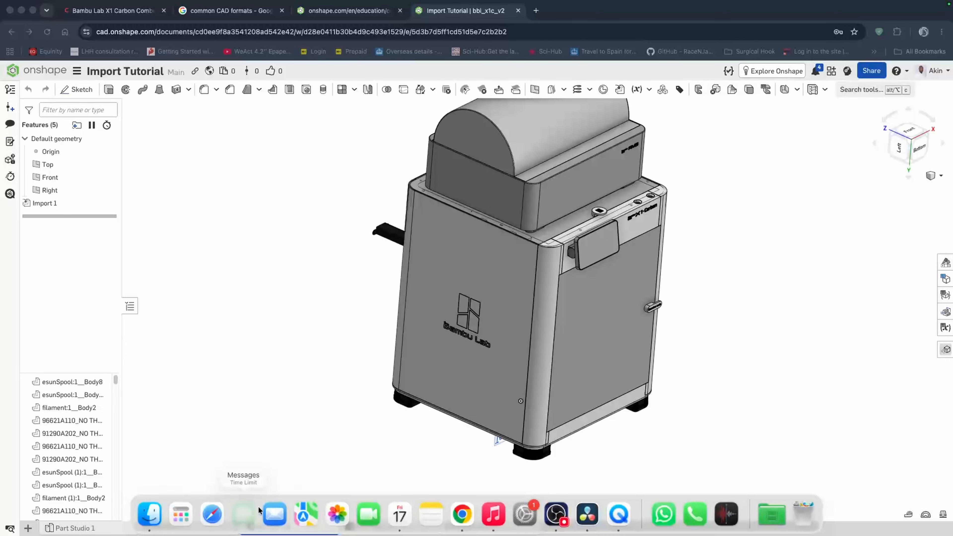
scroll(343, 394, up, 1)
scroll(315, 454, up, 1)
right_click(265, 529)
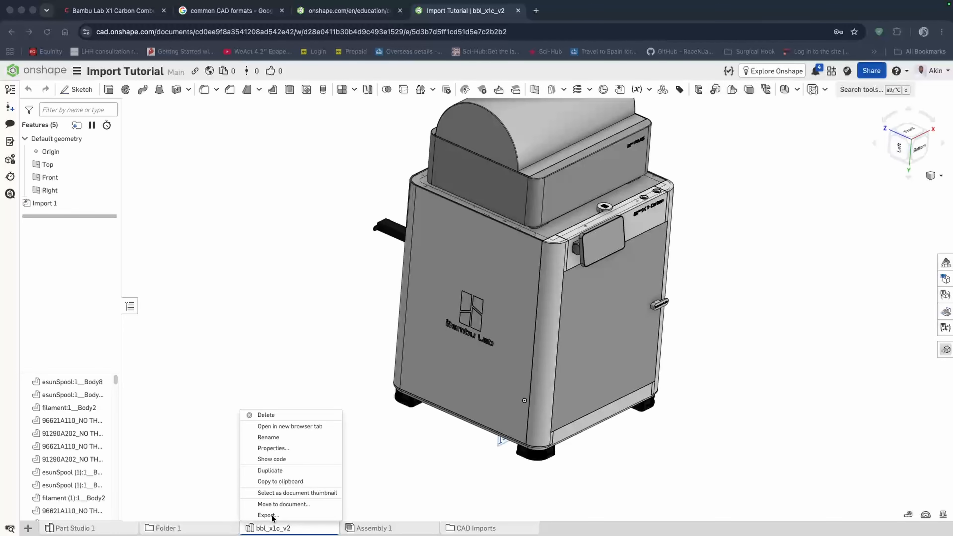
click(268, 514)
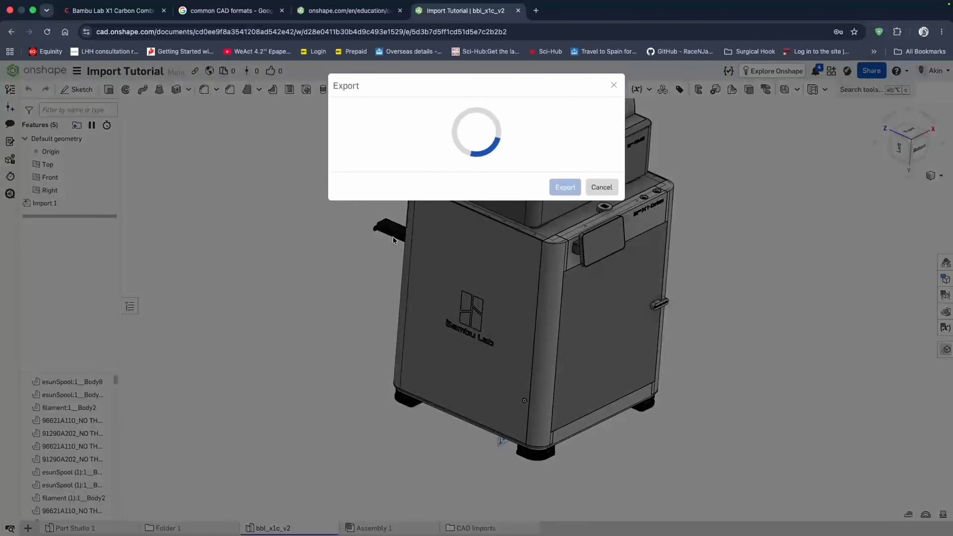
click(409, 155)
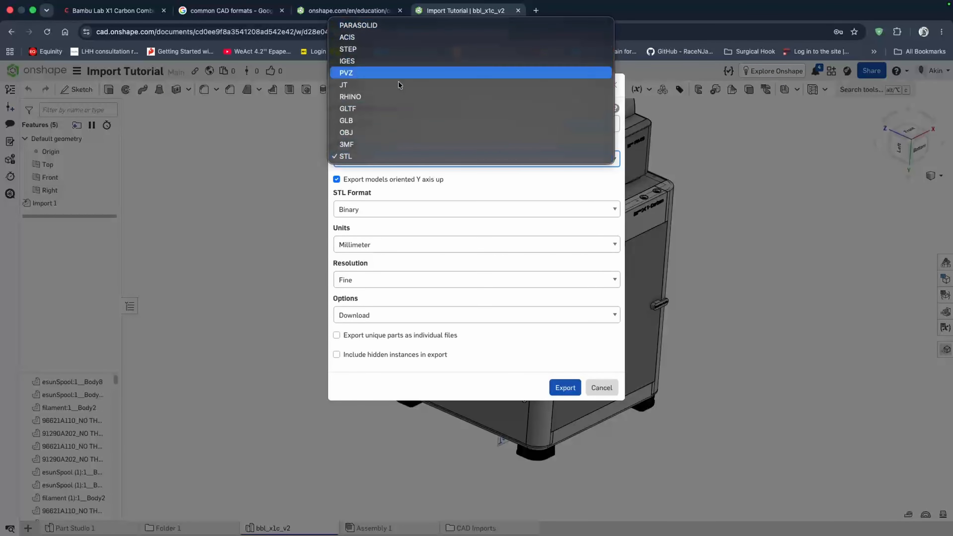
click(386, 157)
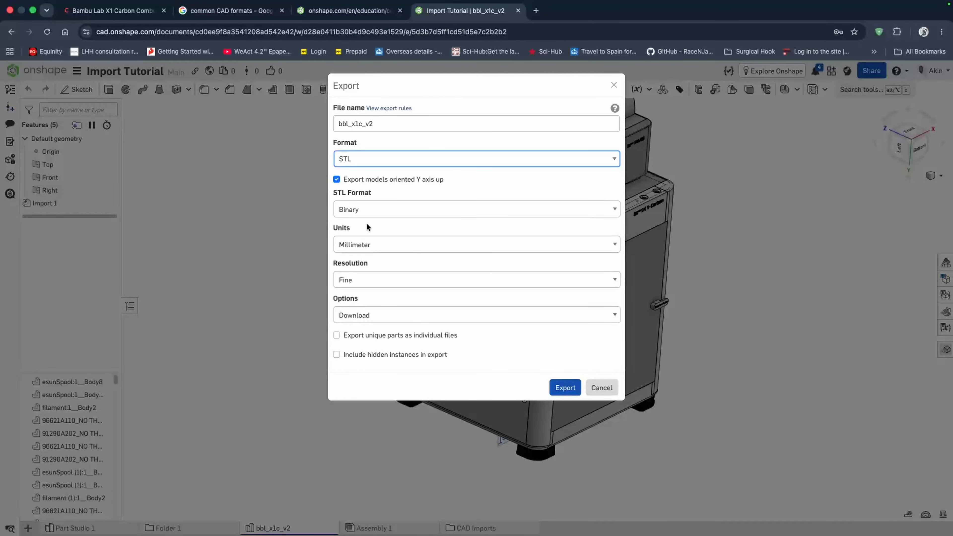
click(387, 244)
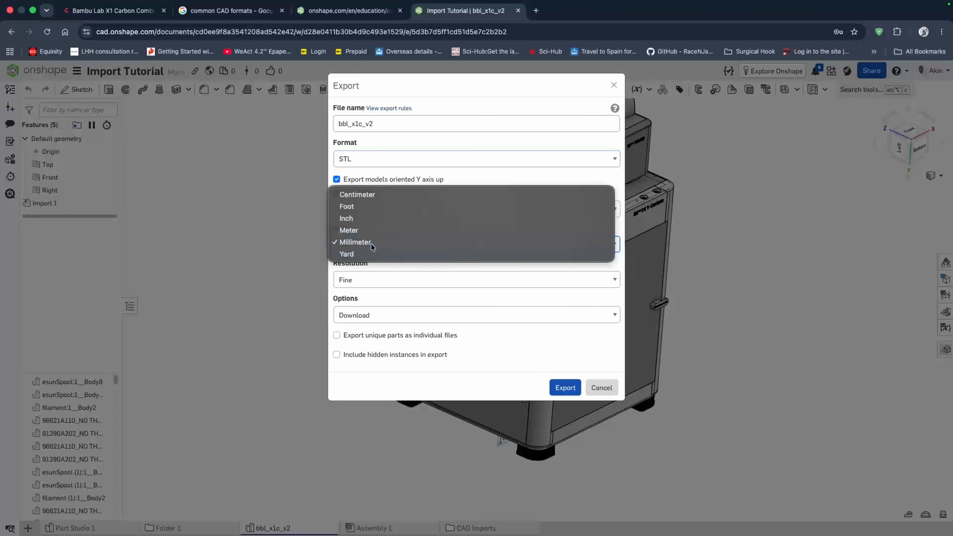
click(371, 244)
click(371, 280)
click(477, 231)
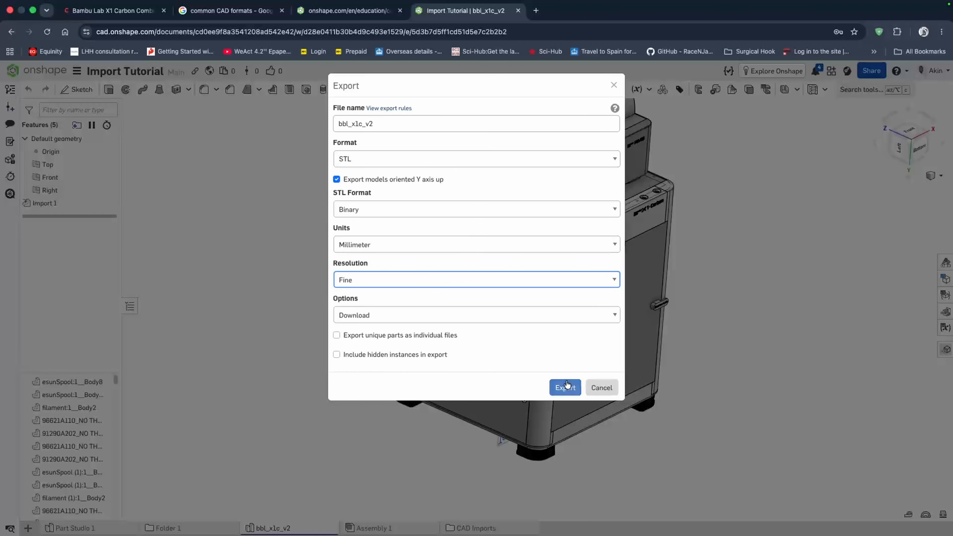
click(555, 388)
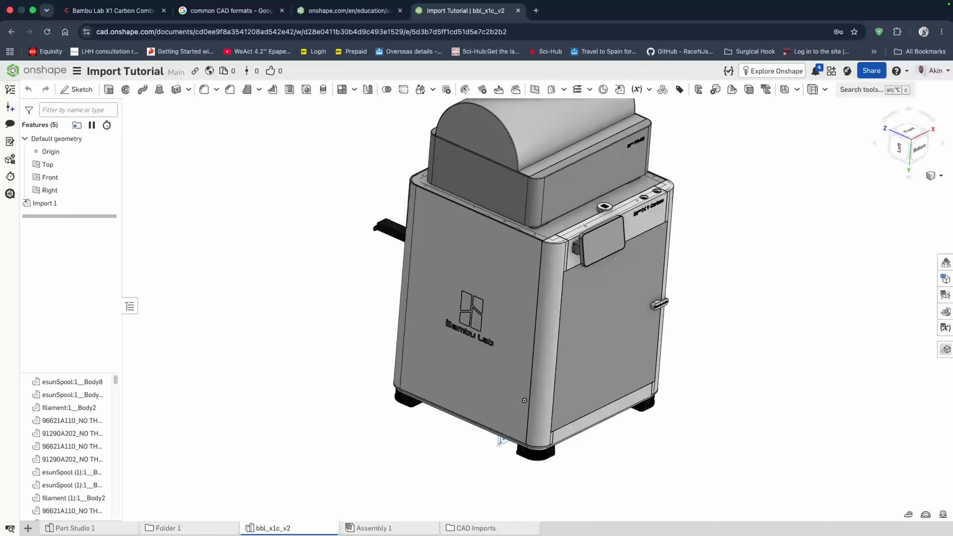
- Import the exported STL file into the document using millimetre units
click(28, 528)
click(55, 497)
double_click(524, 261)
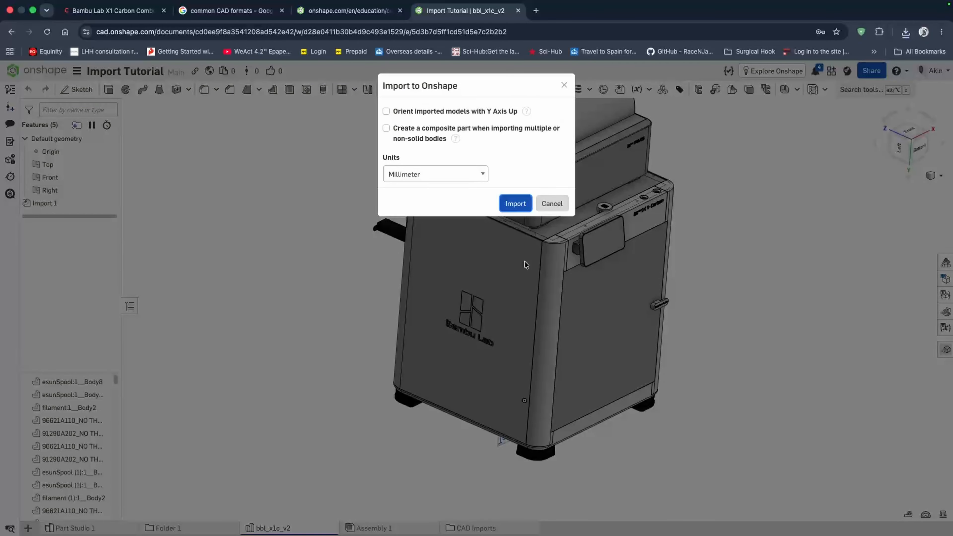
click(430, 175)
click(550, 158)
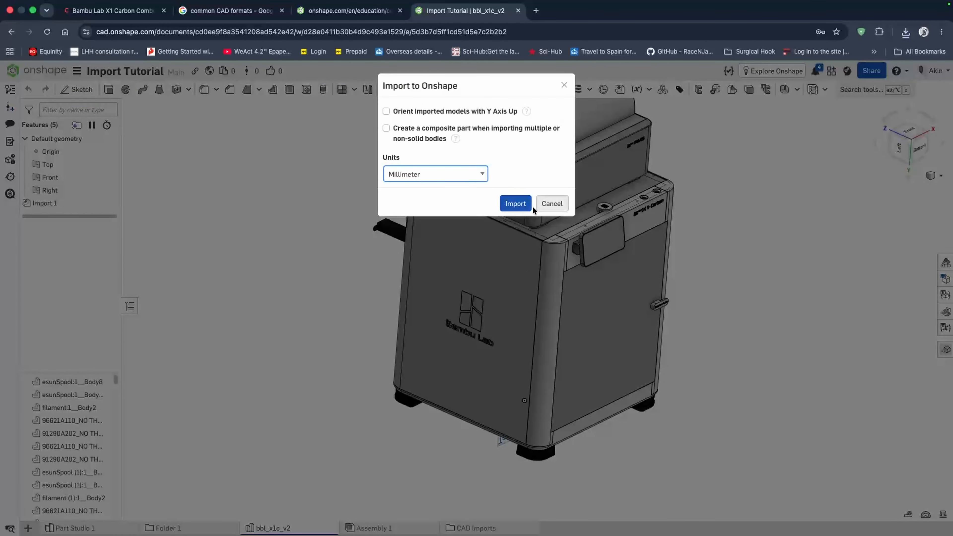
click(525, 206)
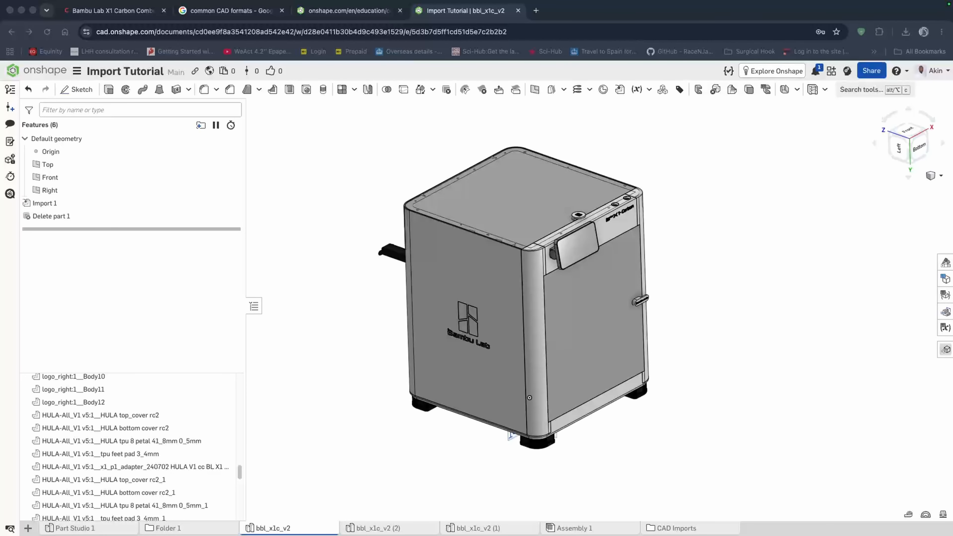
- Open the bbl_x1c_v2 (2) and bbl_x1c_v2 (1) Part Studios and inspect the imported mesh model
click(398, 531)
click(401, 529)
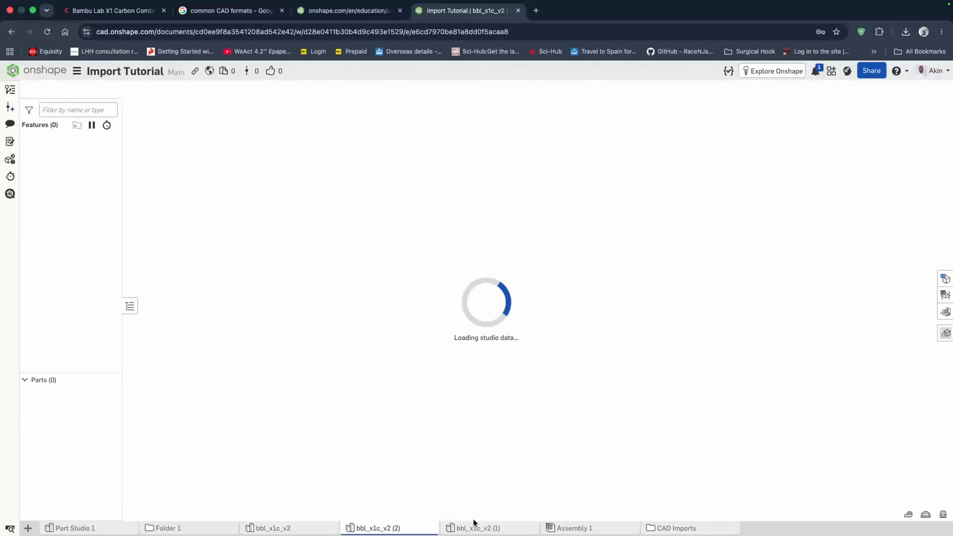
click(475, 530)
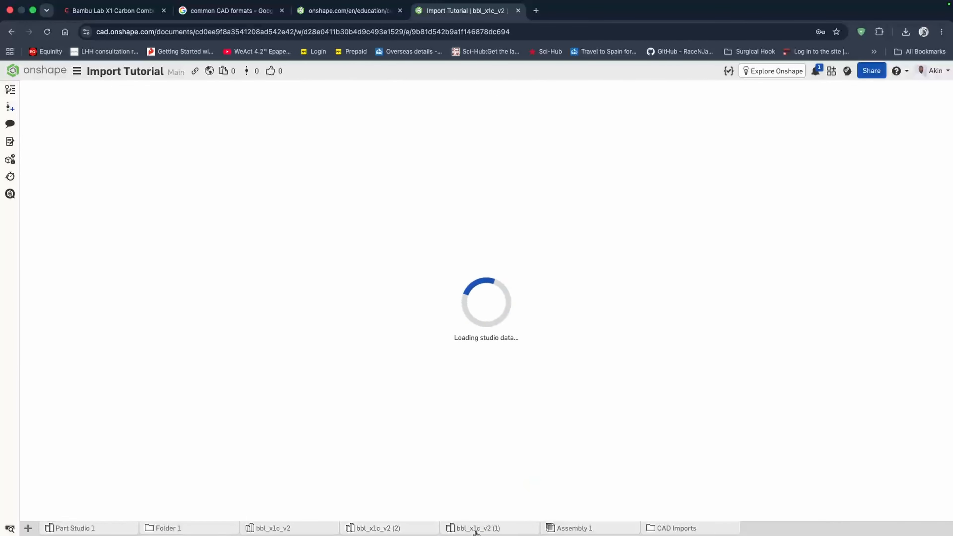
scroll(434, 208, up, 5)
right_drag(434, 208, 456, 178)
scroll(423, 347, down, 5)
scroll(419, 300, up, 5)
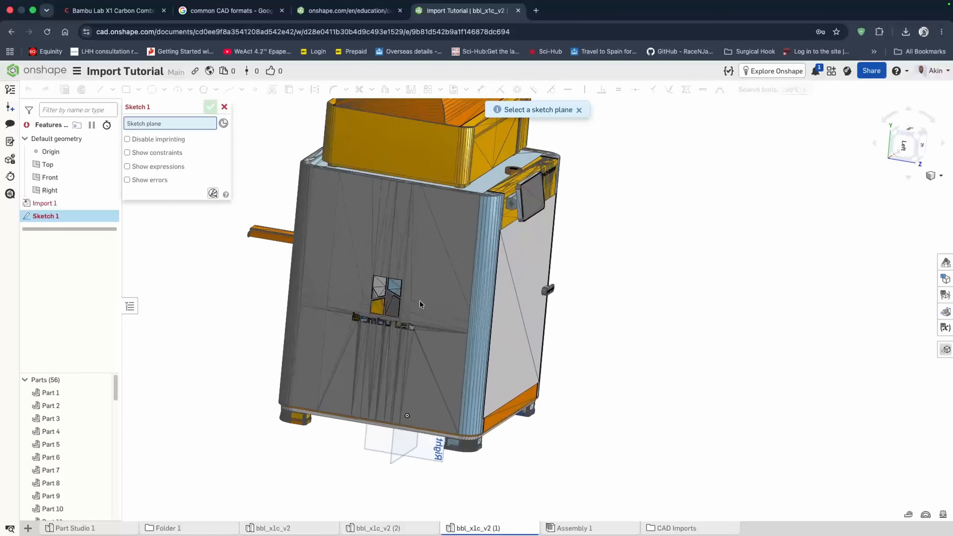
- Cancel the open sketch in the bbl_x1c_v2 (1) Part Studio and start a new sketch
click(299, 527)
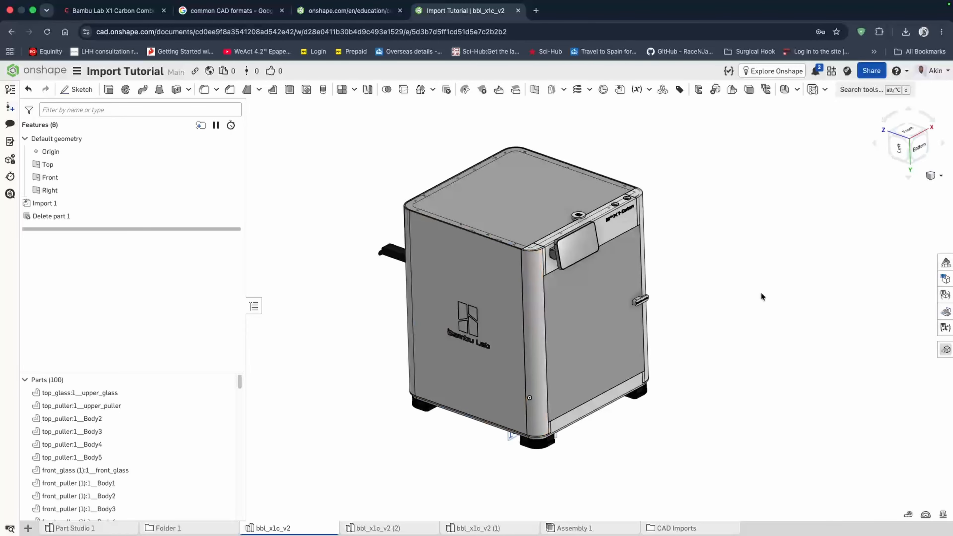
click(508, 528)
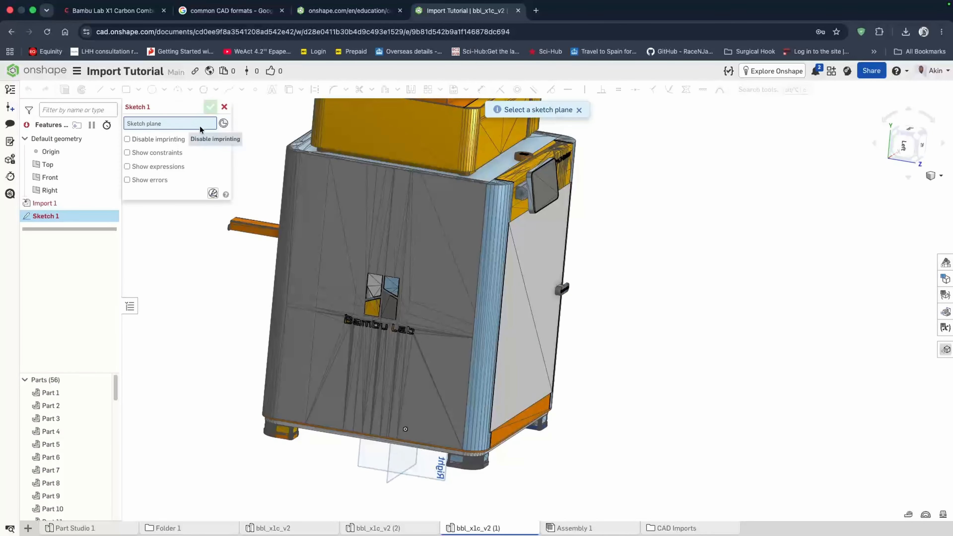
click(224, 107)
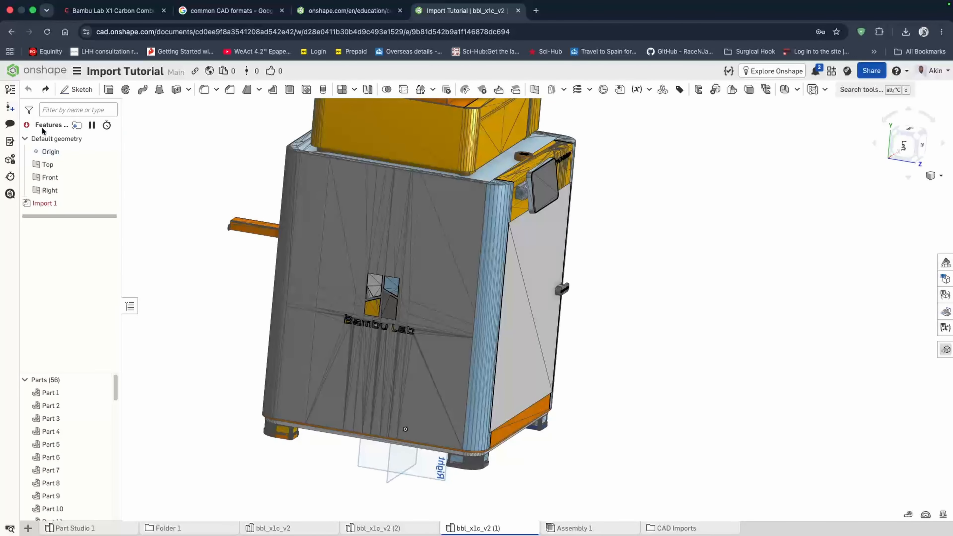
click(86, 93)
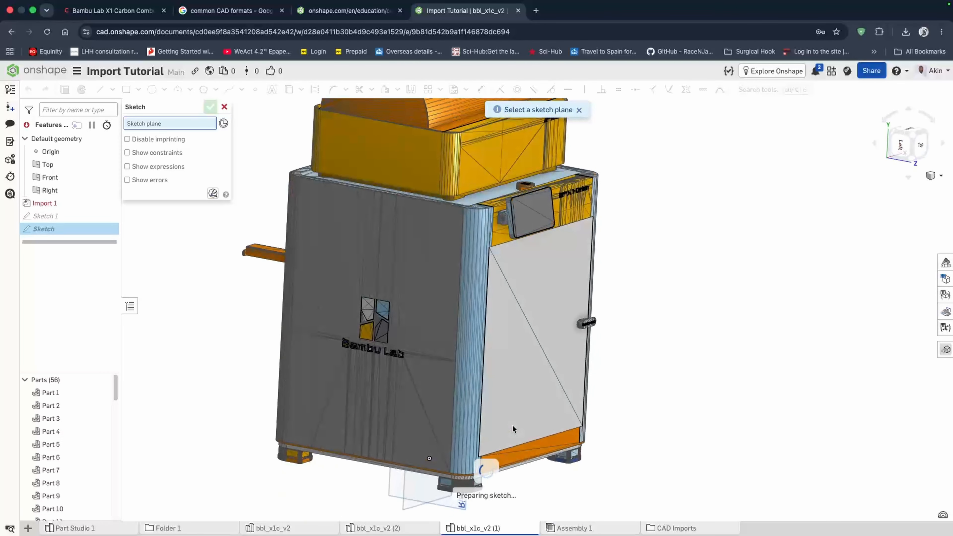
- Open the bbl_x1c_v2 Part Studio and start a sketch on a face of the imported model, viewed normal to it
click(250, 527)
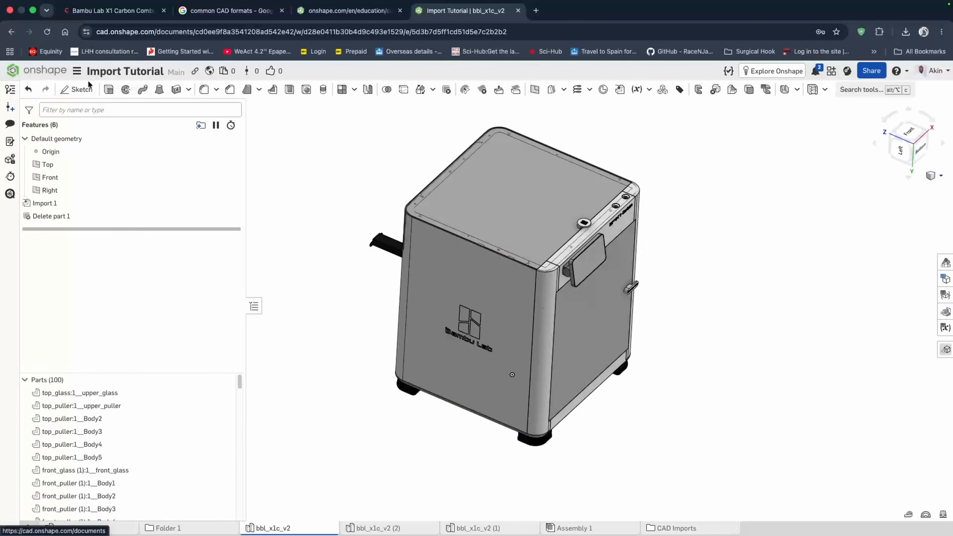
click(77, 89)
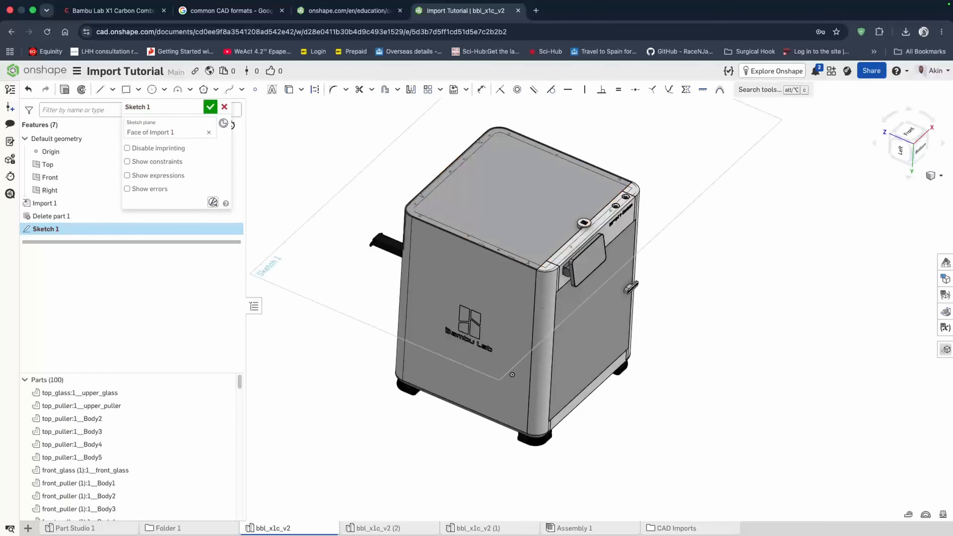
key(n)
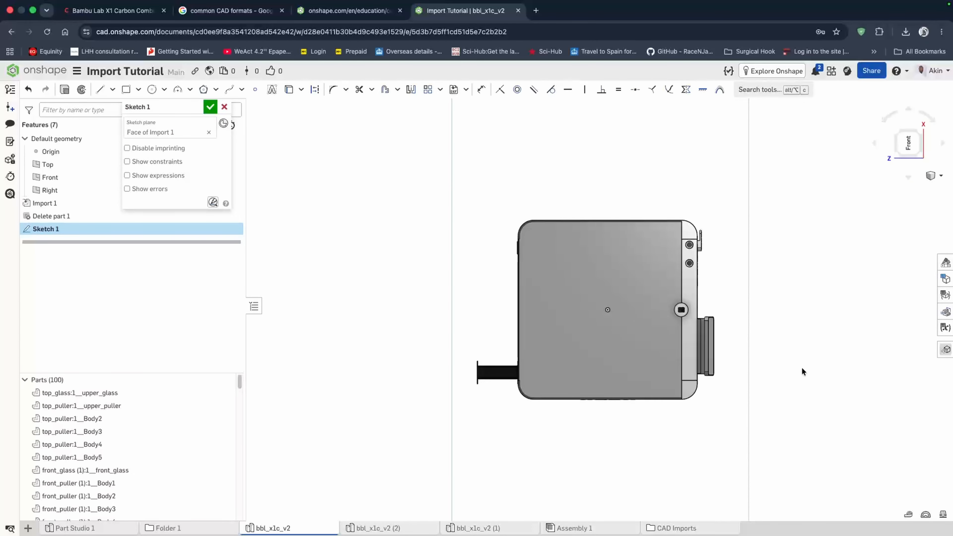
scroll(773, 370, down, 3)
scroll(765, 371, up, 5)
click(397, 90)
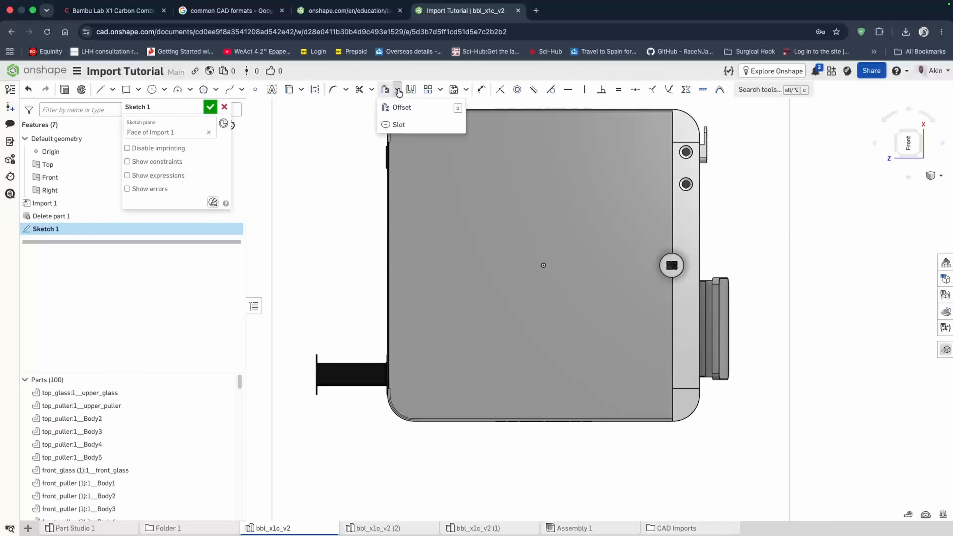
click(289, 89)
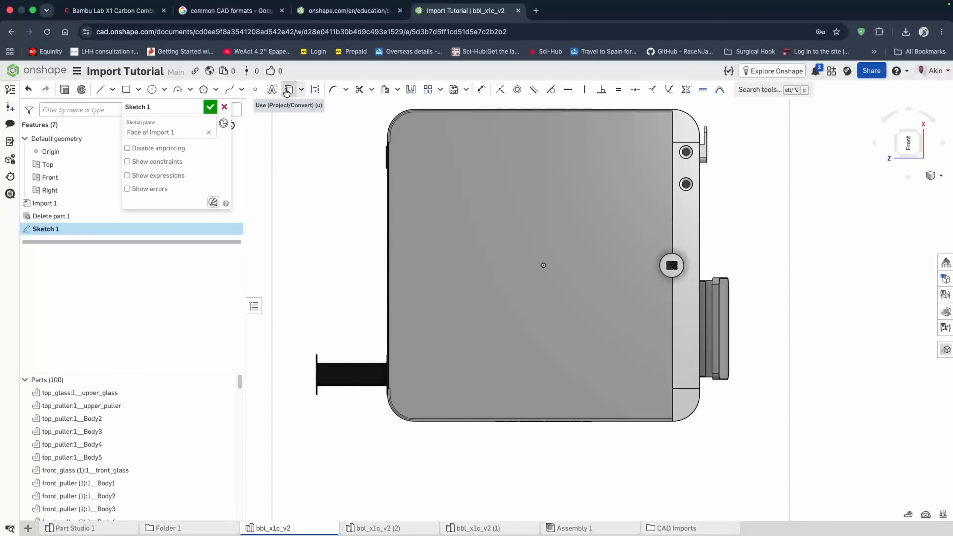
- Sketch a circle near the middle of the face
scroll(705, 259, down, 3)
scroll(685, 254, up, 5)
scroll(685, 254, up, 4)
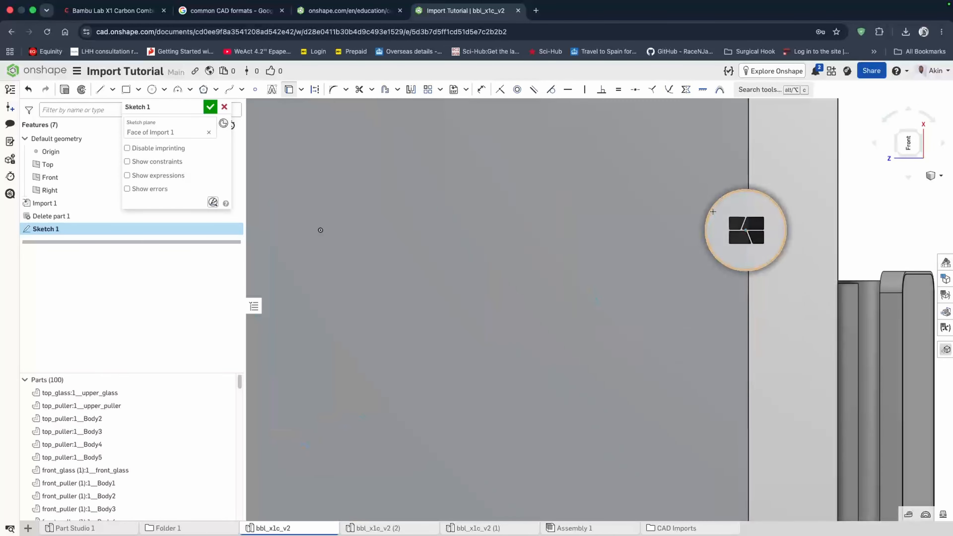
scroll(540, 225, down, 3)
scroll(540, 225, down, 1)
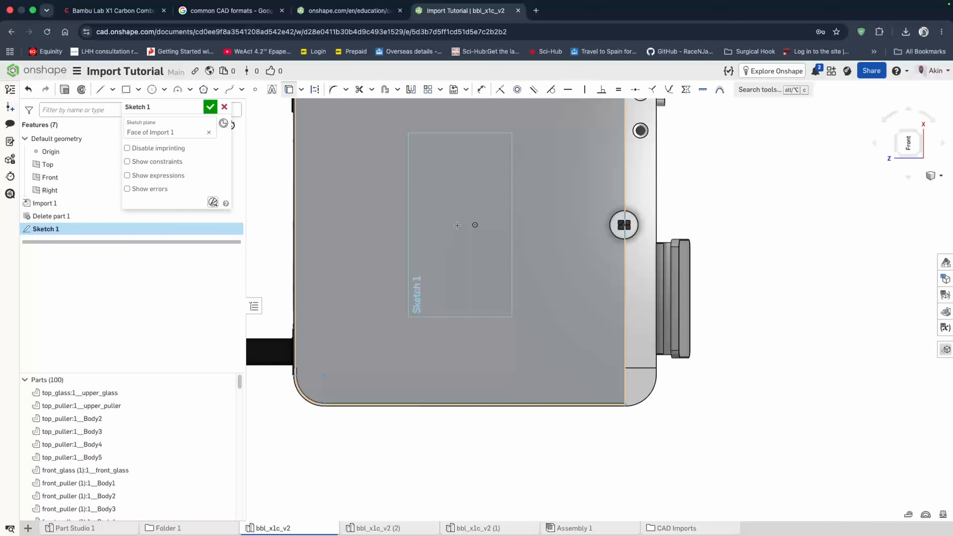
key(c)
click(475, 230)
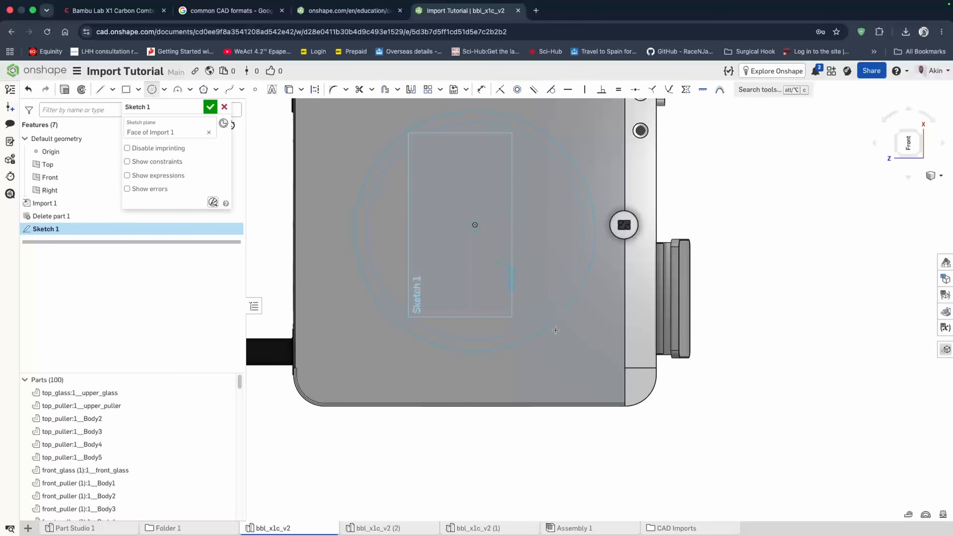
click(576, 343)
- Extrude the circular sketch region 100 mm as a new solid
key(shift+e)
click(525, 285)
right_drag(638, 368, 692, 287)
scroll(692, 287, up, 4)
scroll(692, 287, down, 4)
drag(433, 216, 262, 198)
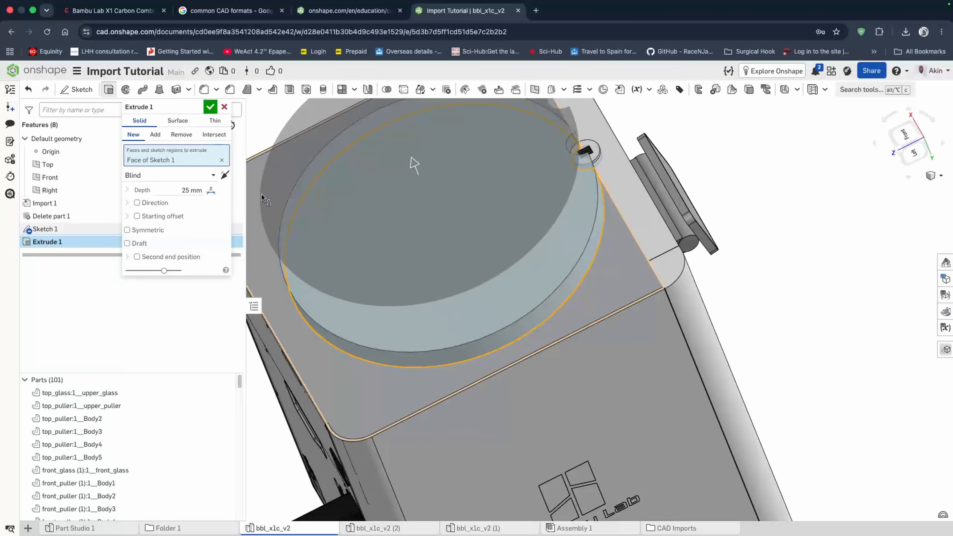
scroll(600, 261, down, 3)
right_drag(600, 261, 578, 242)
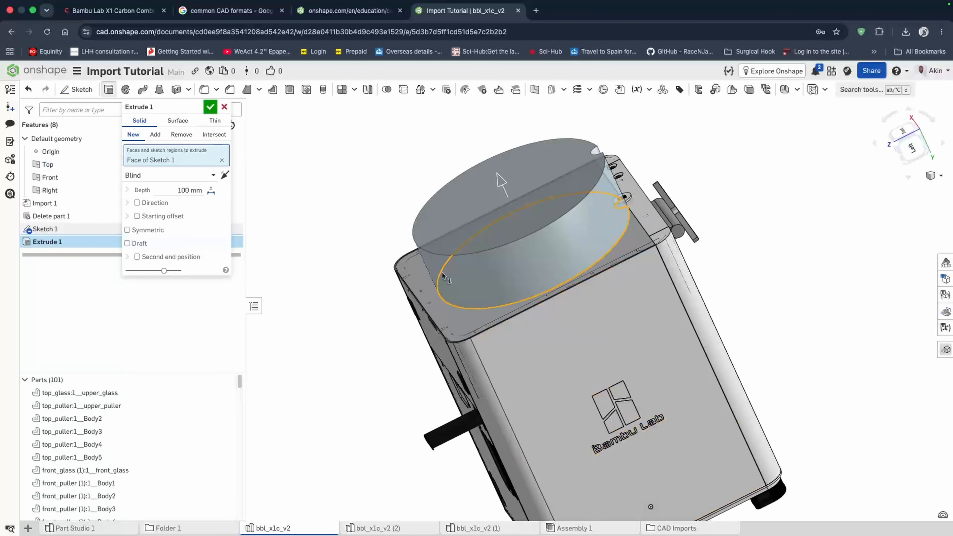
click(211, 108)
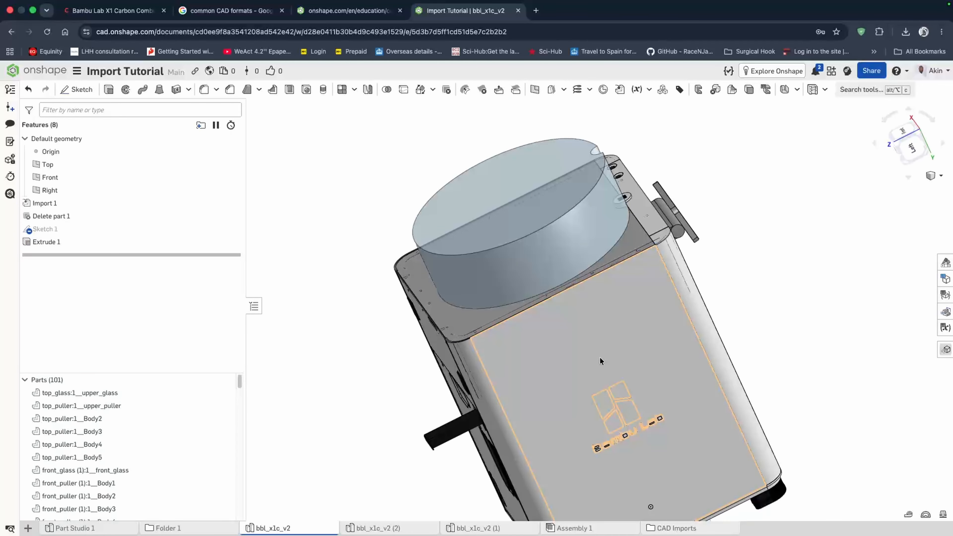
right_drag(599, 356, 594, 210)
click(596, 211)
click(843, 211)
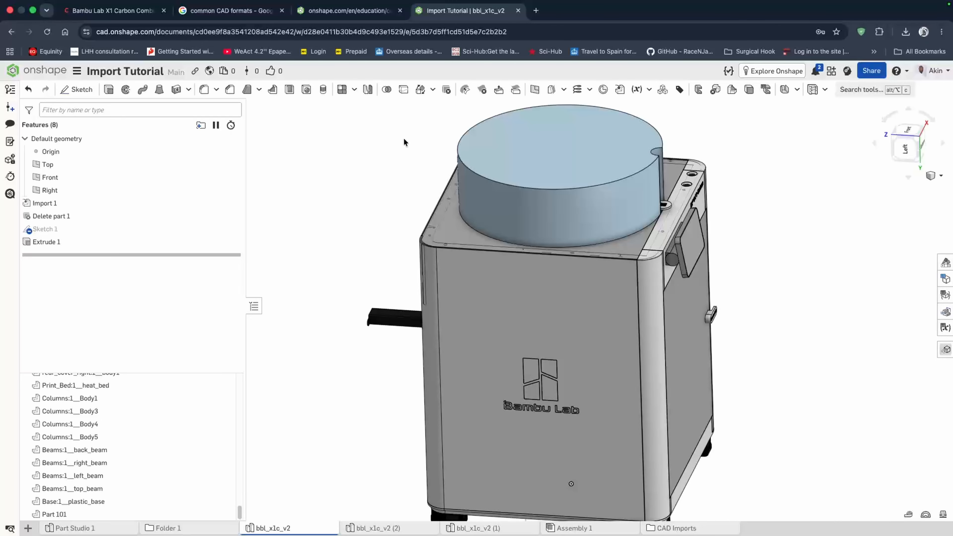
click(241, 24)
click(465, 25)
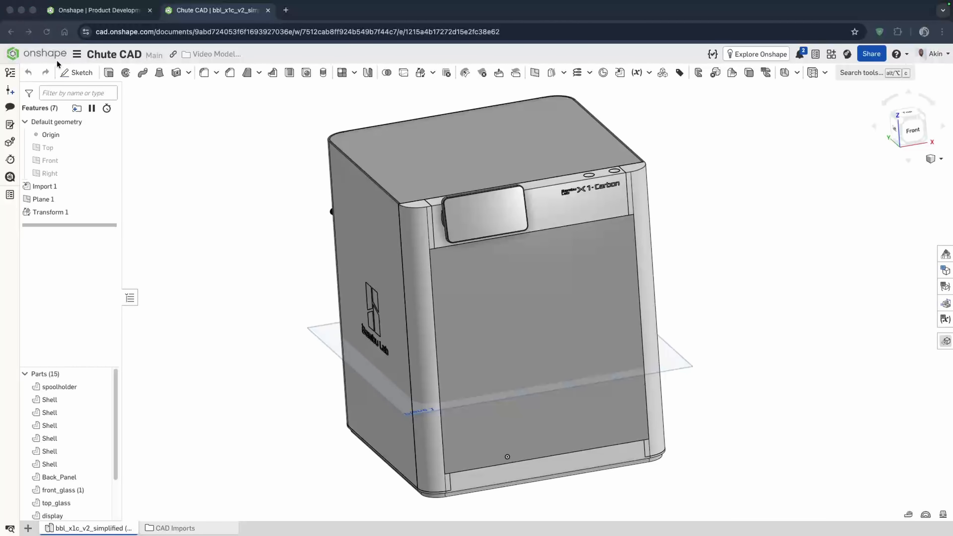
click(76, 72)
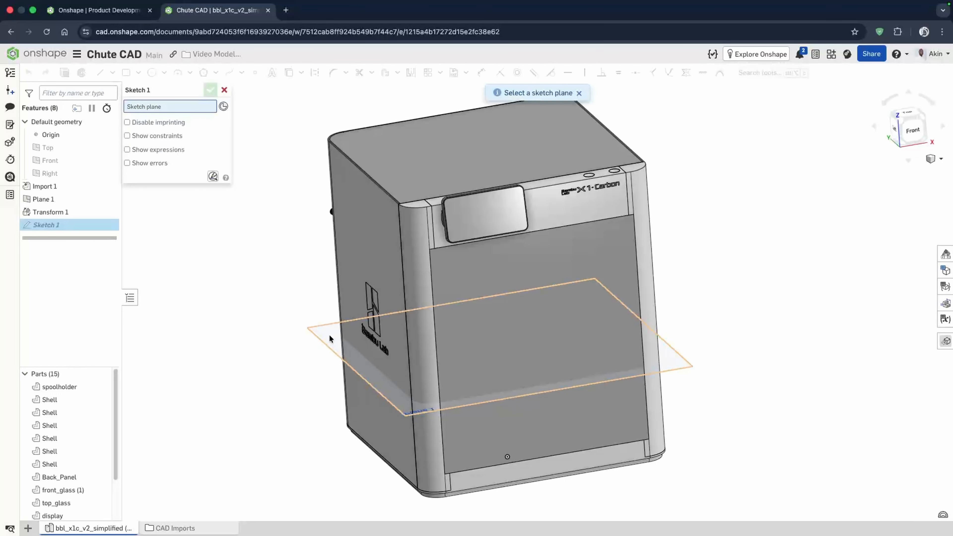
click(389, 391)
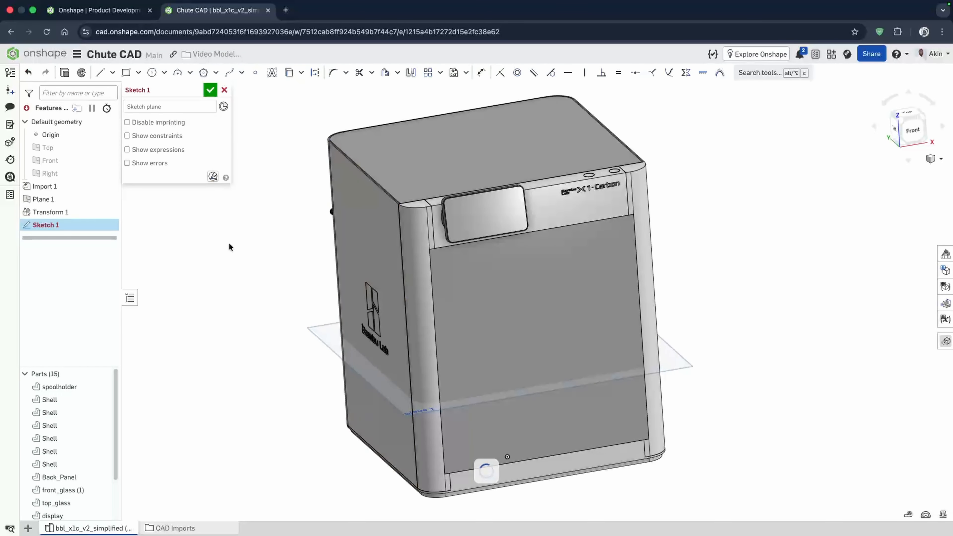
click(224, 90)
- Start a new sketch on Plane 1 in the Chute CAD Part Studio, viewed normal to it
click(86, 75)
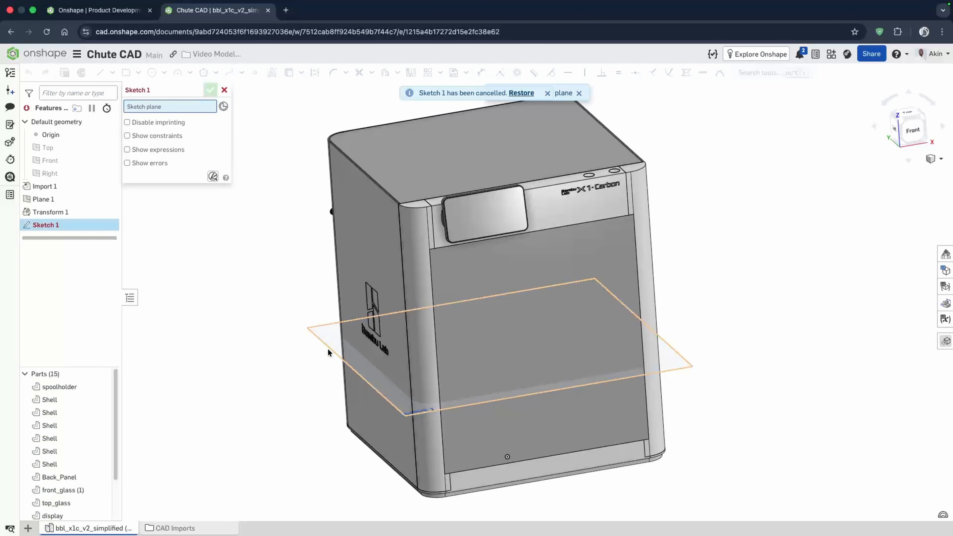
click(330, 344)
key(n)
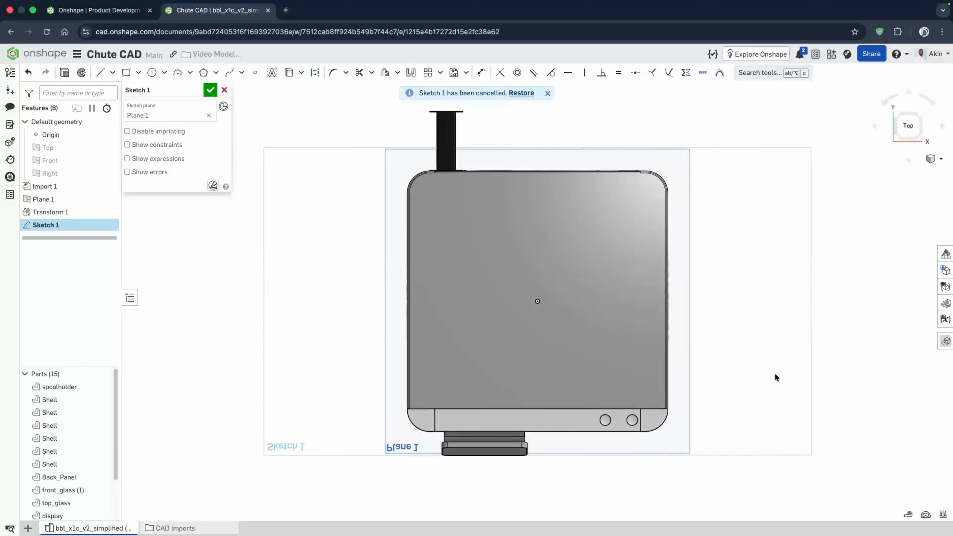
- Hide the spoolholder part while working on the shell's upper-left corner
scroll(525, 181, up, 5)
scroll(466, 230, up, 3)
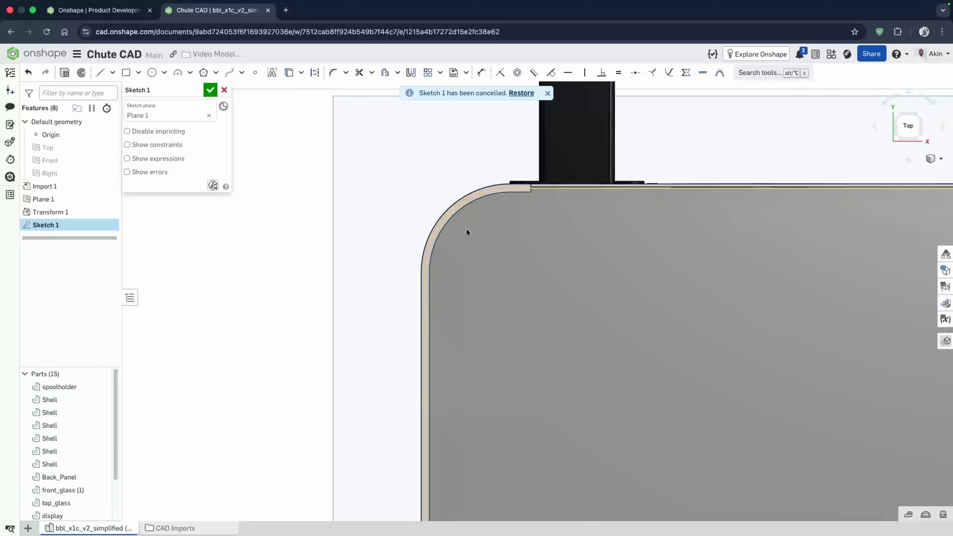
scroll(532, 248, down, 2)
scroll(592, 221, down, 4)
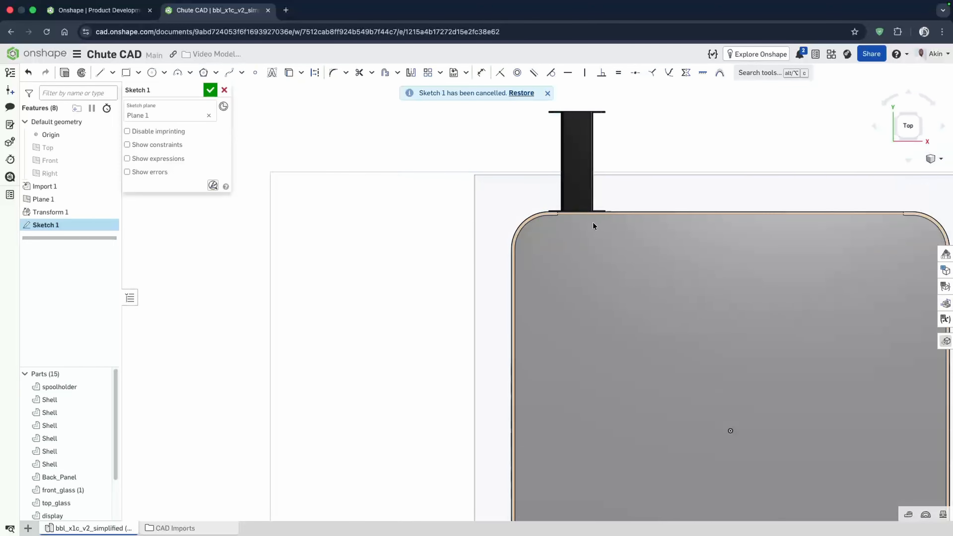
scroll(703, 205, up, 2)
scroll(650, 207, up, 1)
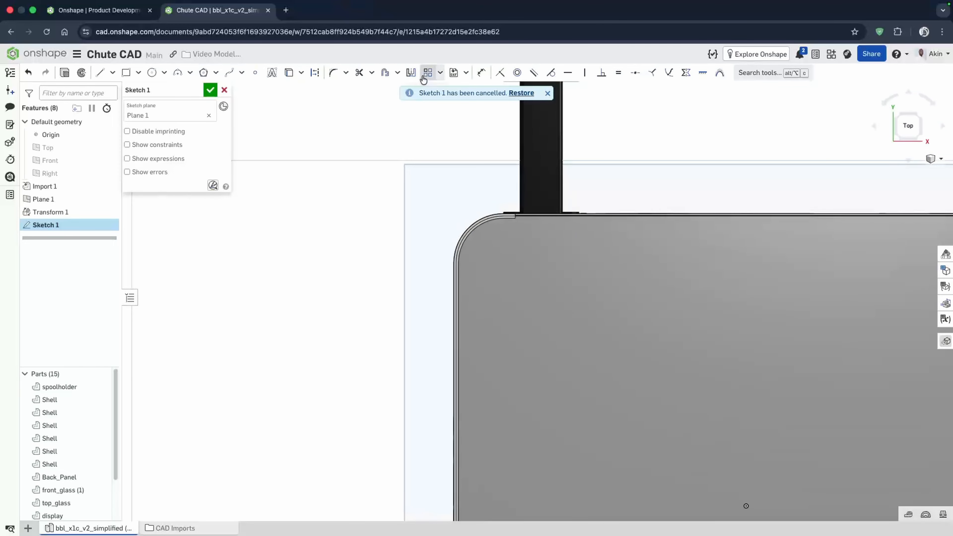
scroll(492, 218, up, 3)
scroll(493, 218, up, 5)
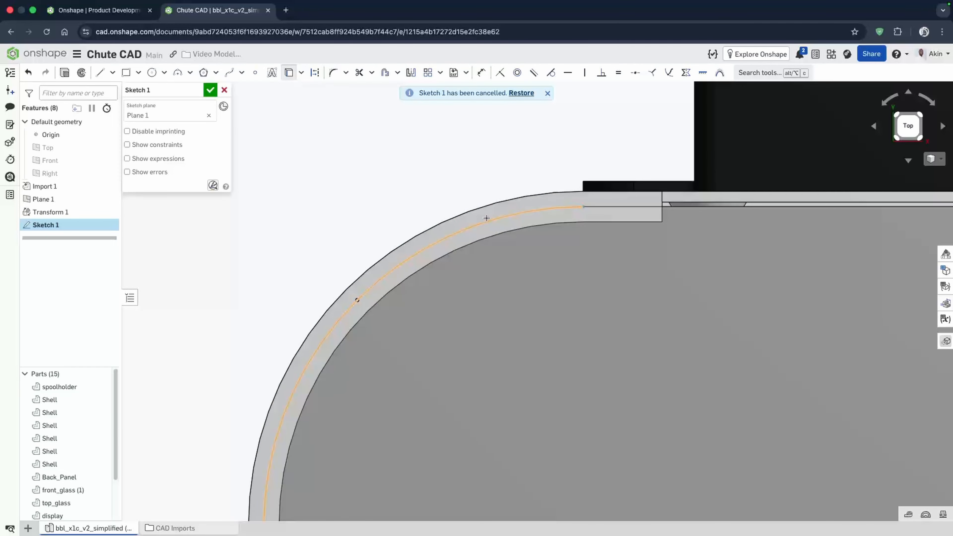
scroll(423, 229, down, 5)
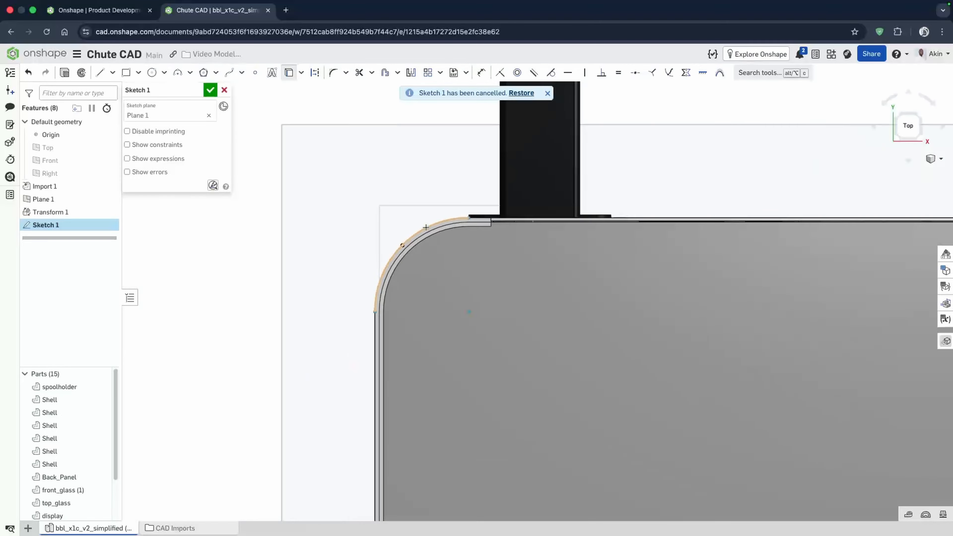
scroll(113, 457, down, 3)
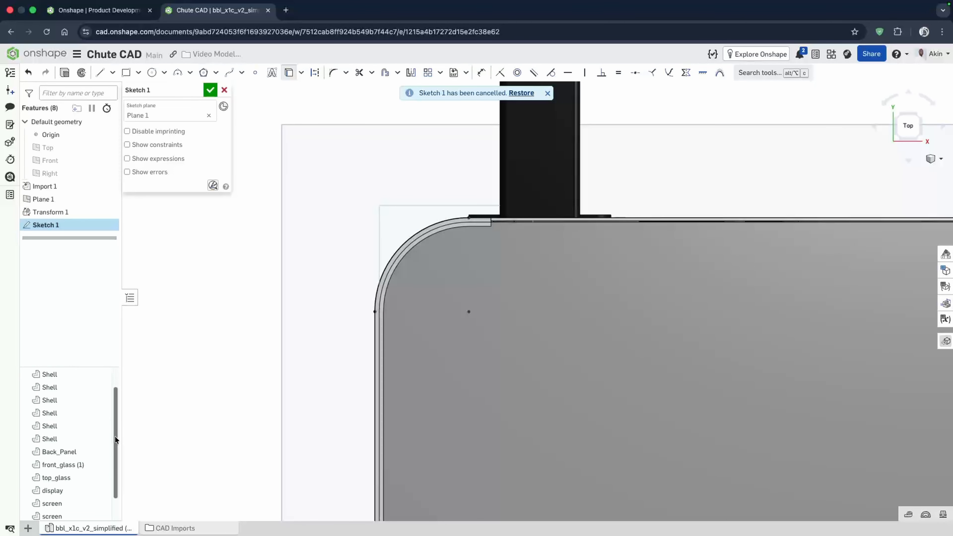
scroll(111, 450, up, 3)
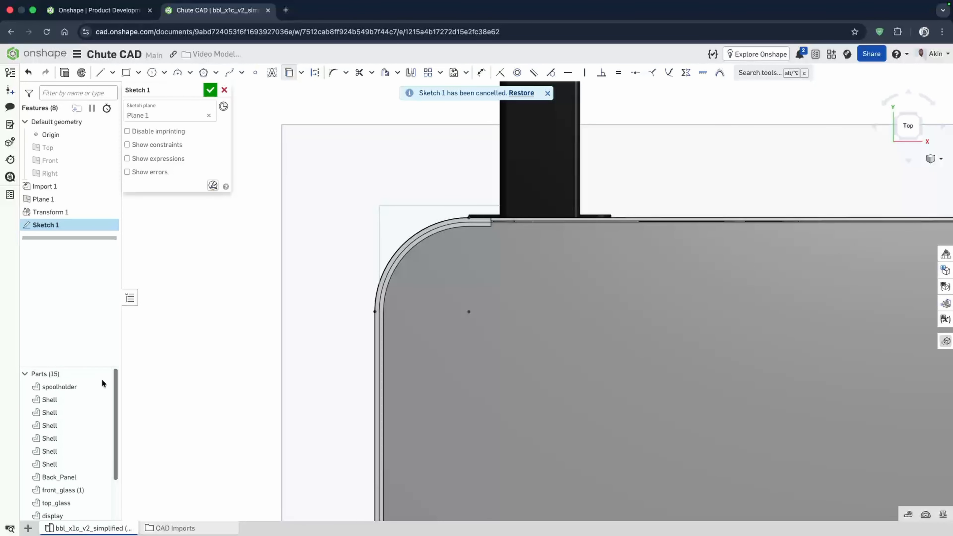
click(101, 387)
scroll(510, 196, up, 5)
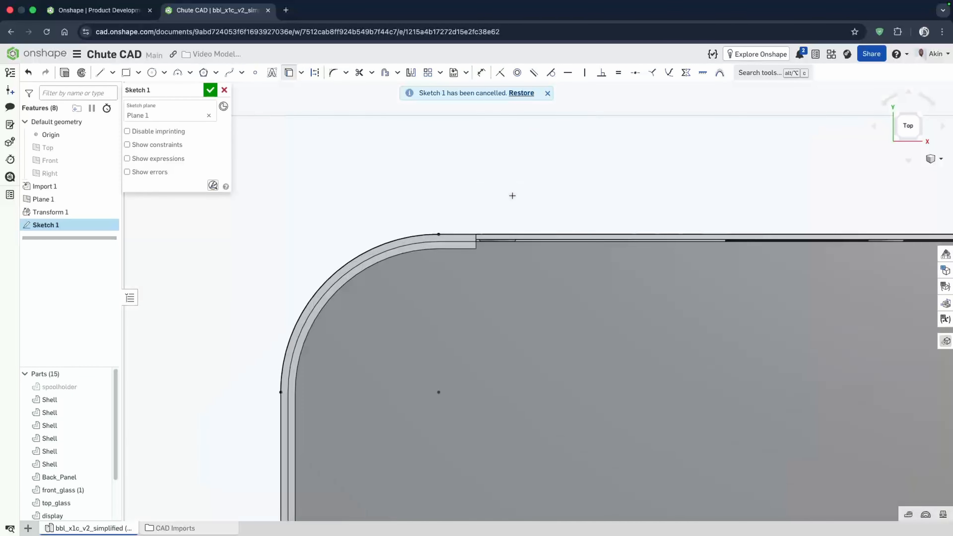
- Offset the shell's outer rounded corner edge by 0.5 mm in the sketch
click(385, 73)
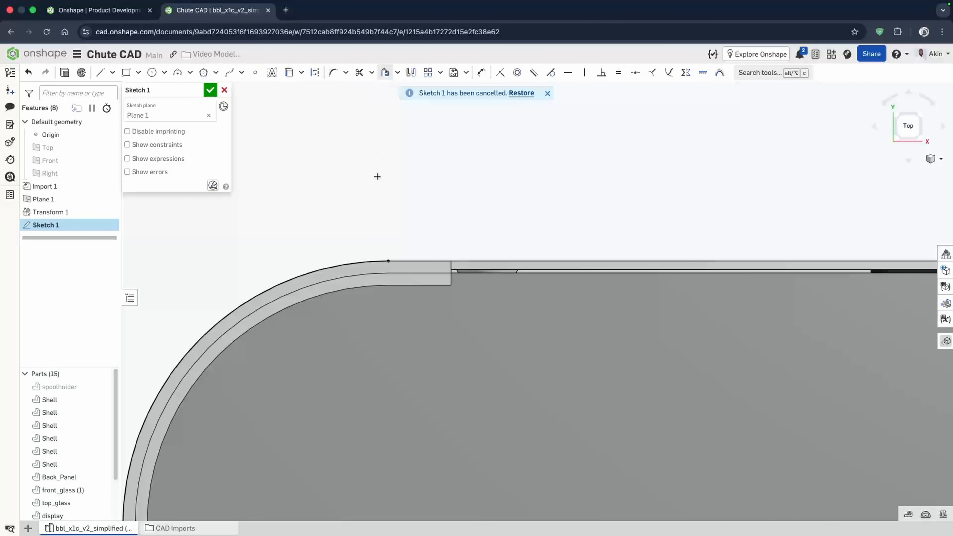
click(349, 264)
scroll(499, 206, down, 1)
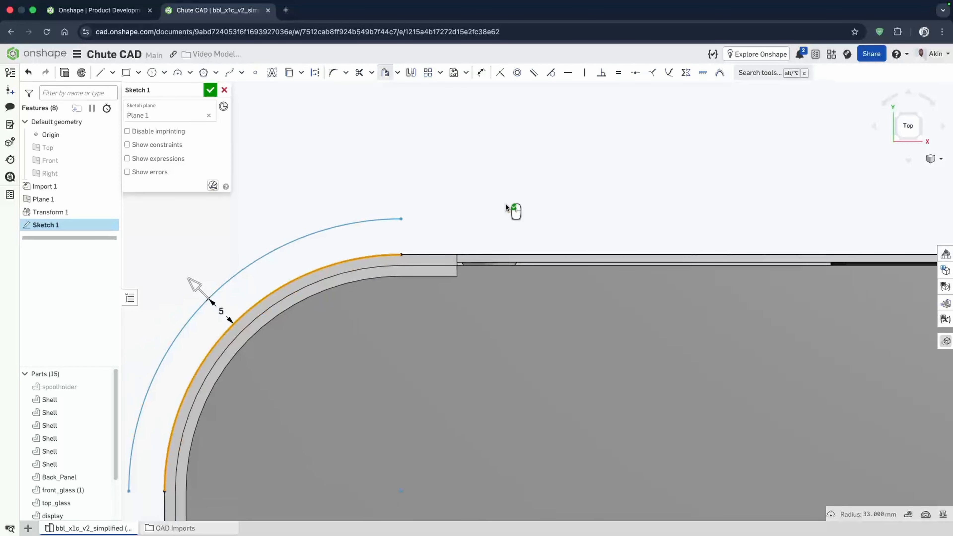
double_click(221, 311)
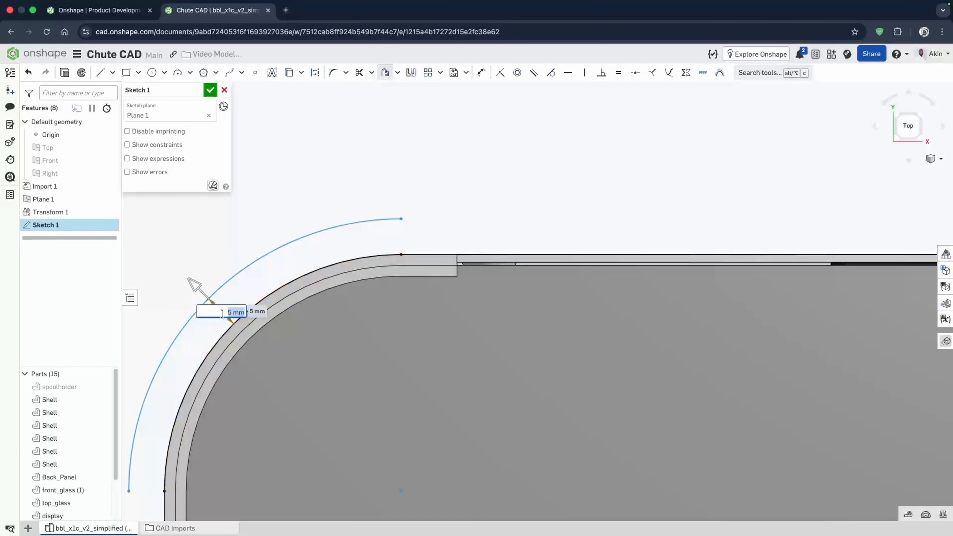
text(0.5)
key(Return)
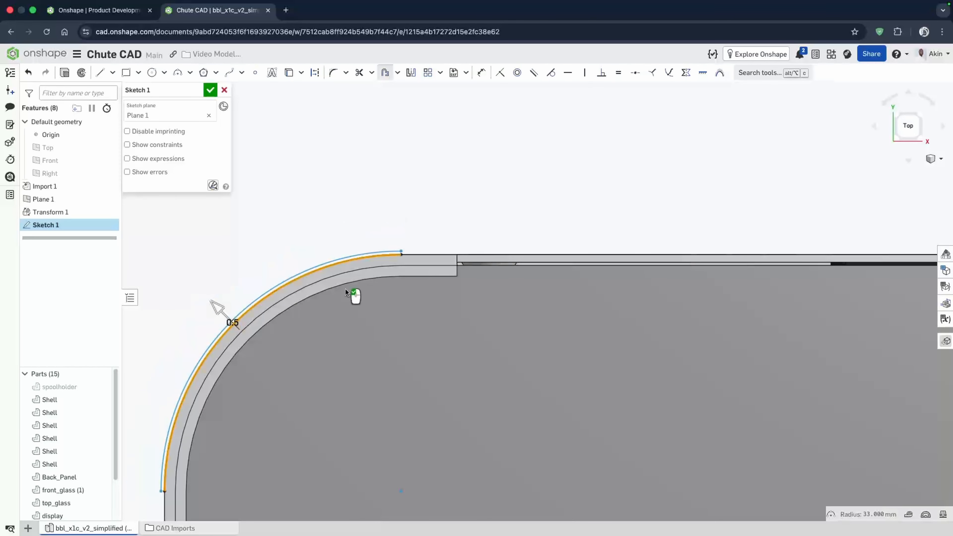
scroll(392, 252, up, 1)
click(428, 206)
scroll(451, 286, up, 2)
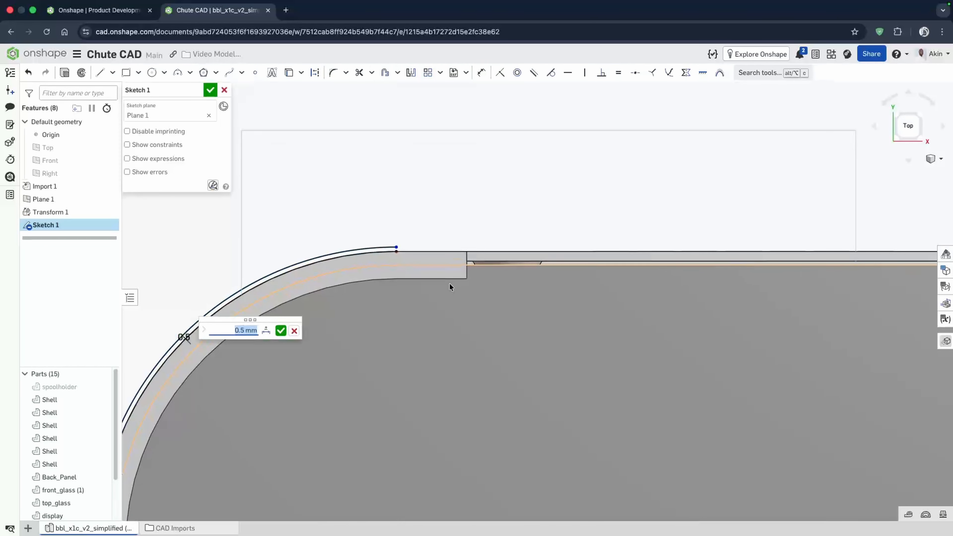
- Draw a horizontal line about 82 mm long from the offset arc's end along the shell's top edge
click(99, 72)
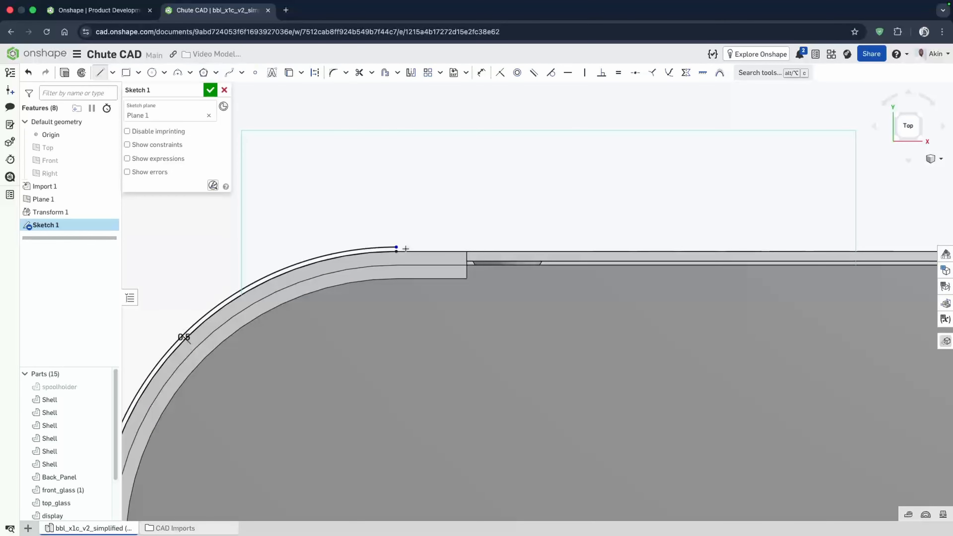
scroll(396, 214, down, 3)
click(396, 219)
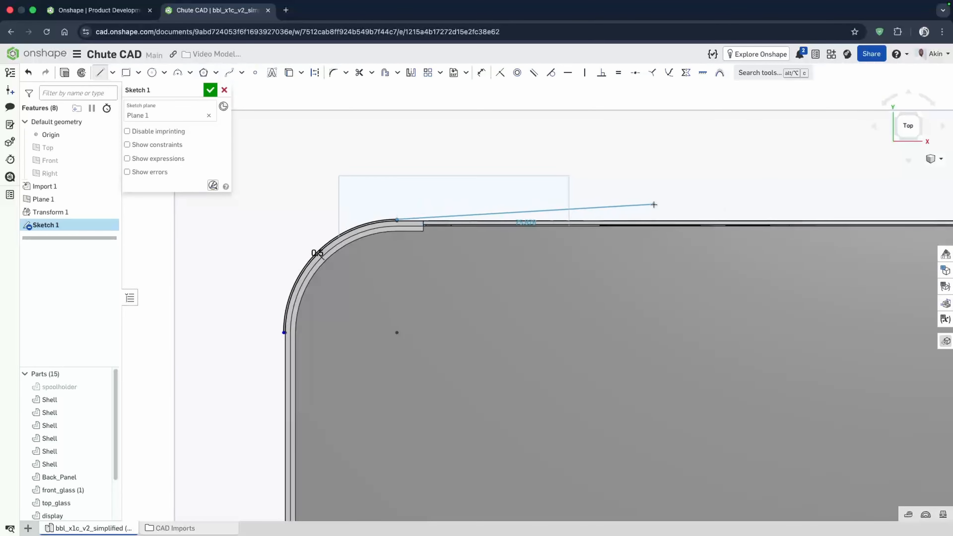
click(672, 220)
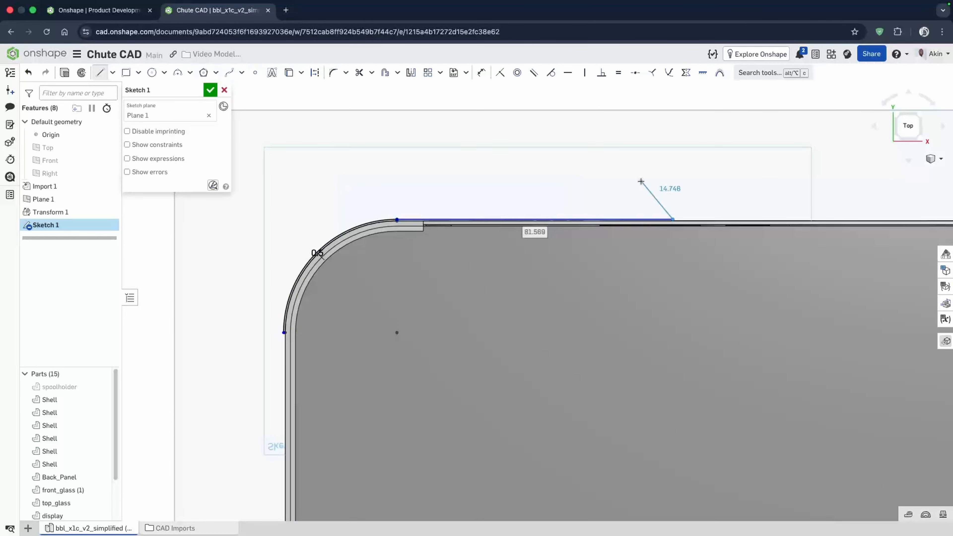
key(Escape)
- Dimension the horizontal distance from the top line's end to the shell's reference point as 32 mm
scroll(603, 121, down, 4)
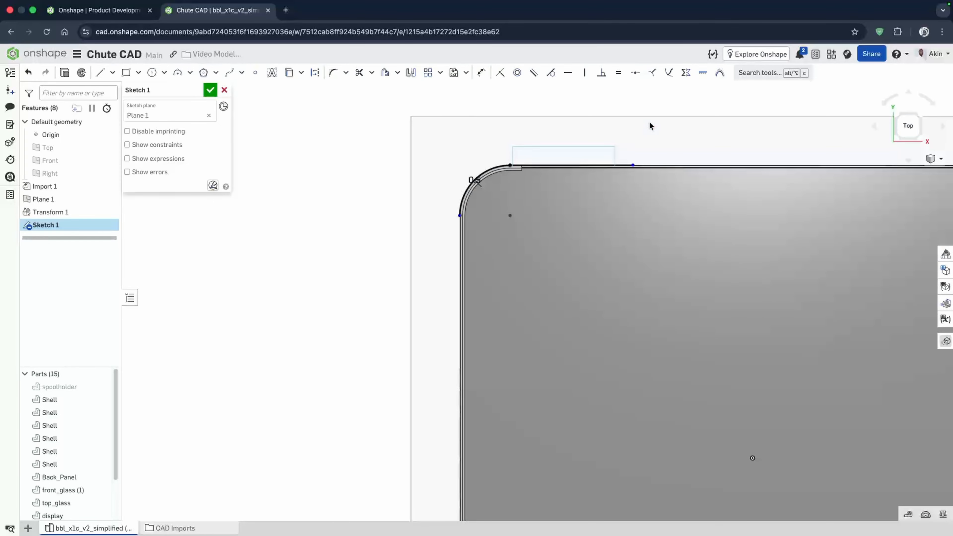
click(482, 72)
click(752, 457)
click(632, 164)
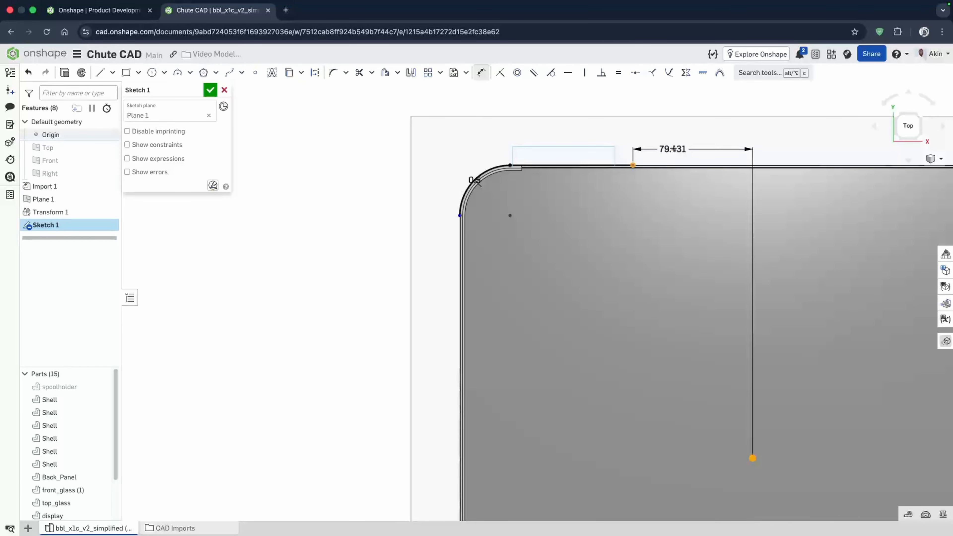
click(680, 128)
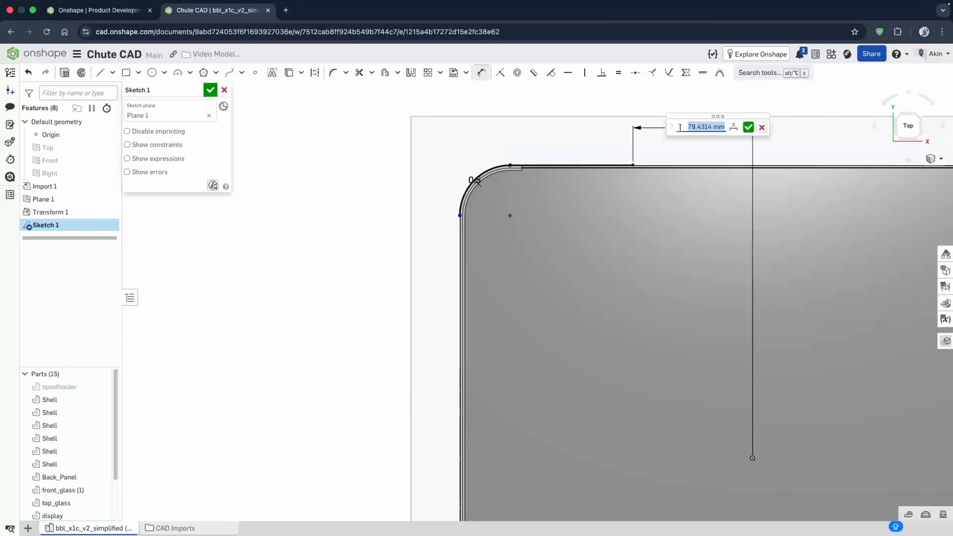
text(32)
key(Return)
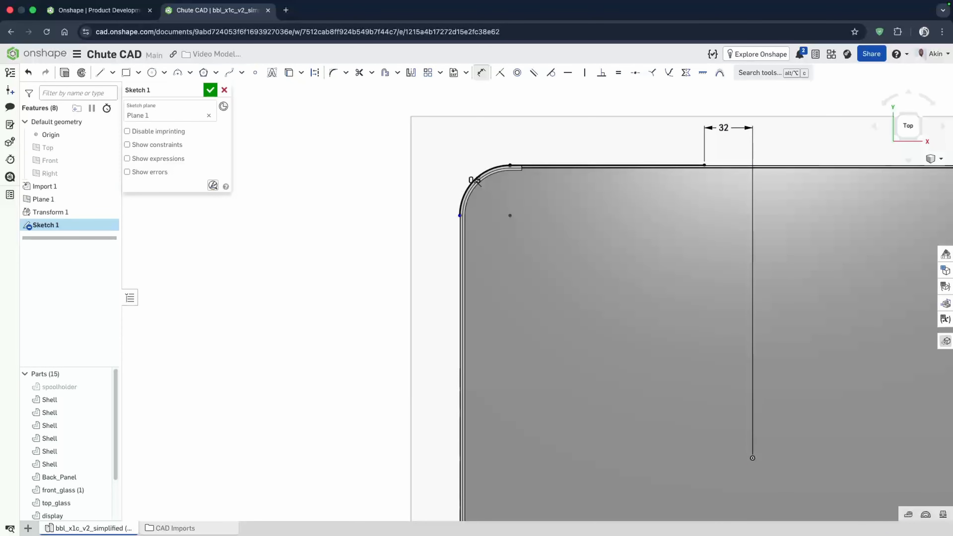
- Draw a vertical line about 9.4 mm long downward from the offset arc's lower end and try constraining it tangent
scroll(440, 247, up, 5)
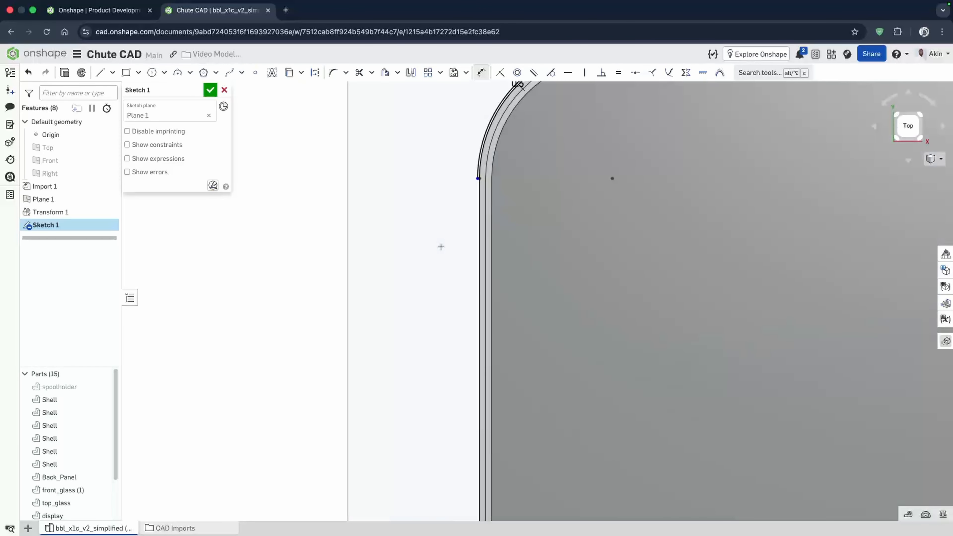
click(100, 73)
click(489, 113)
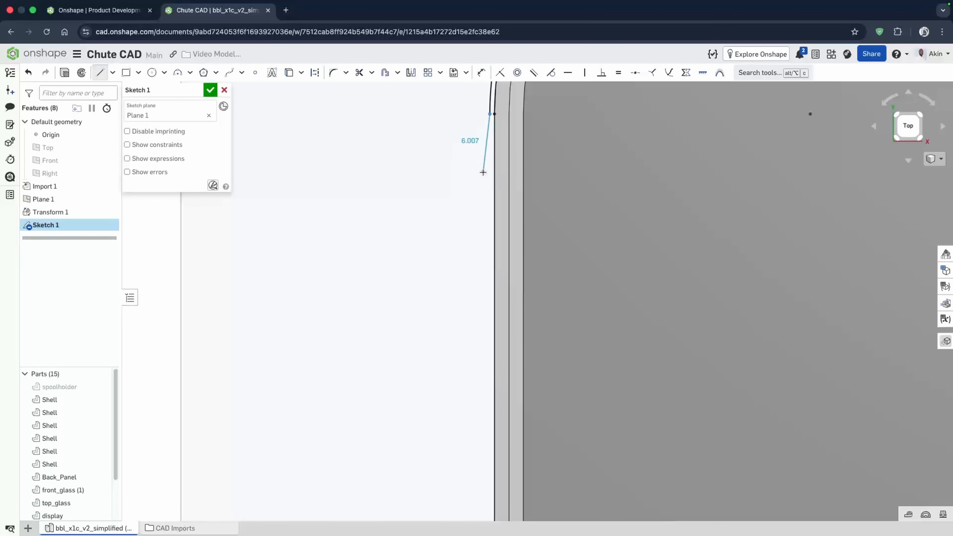
click(489, 204)
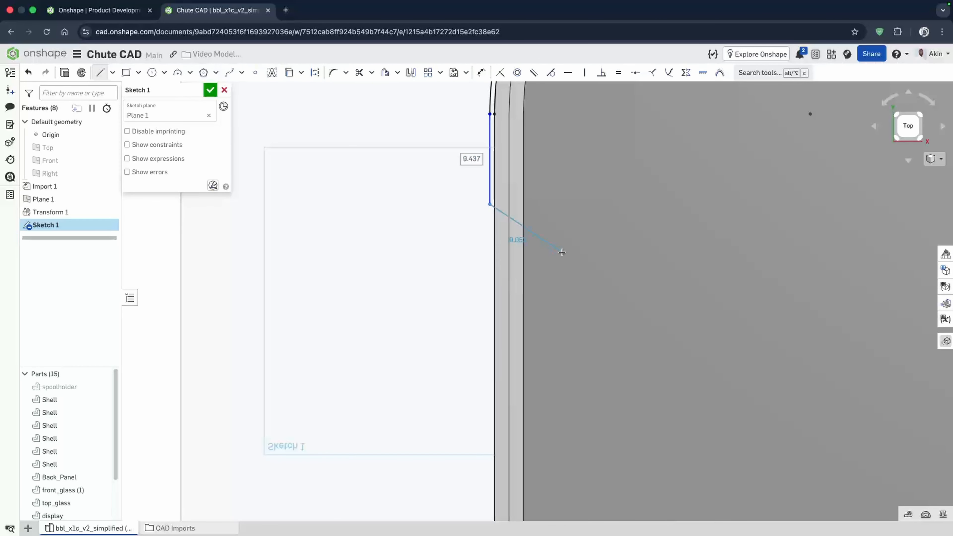
key(Escape)
click(489, 157)
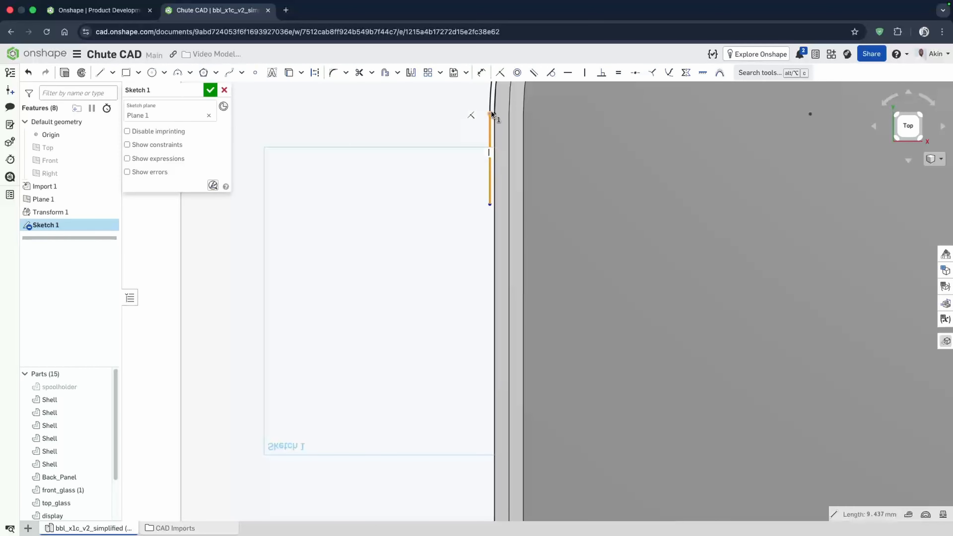
click(550, 76)
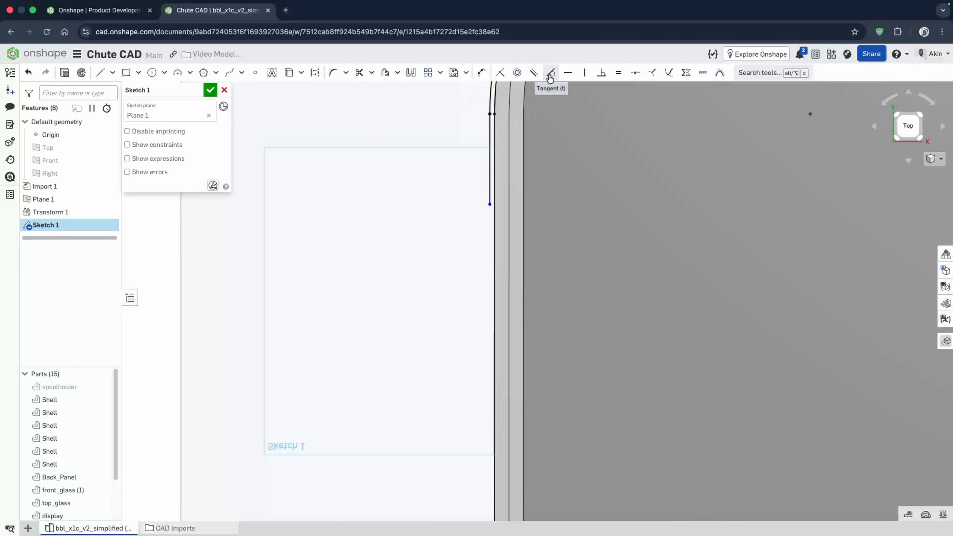
- Start dimensioning the vertical line's lower endpoint
scroll(540, 205, down, 10)
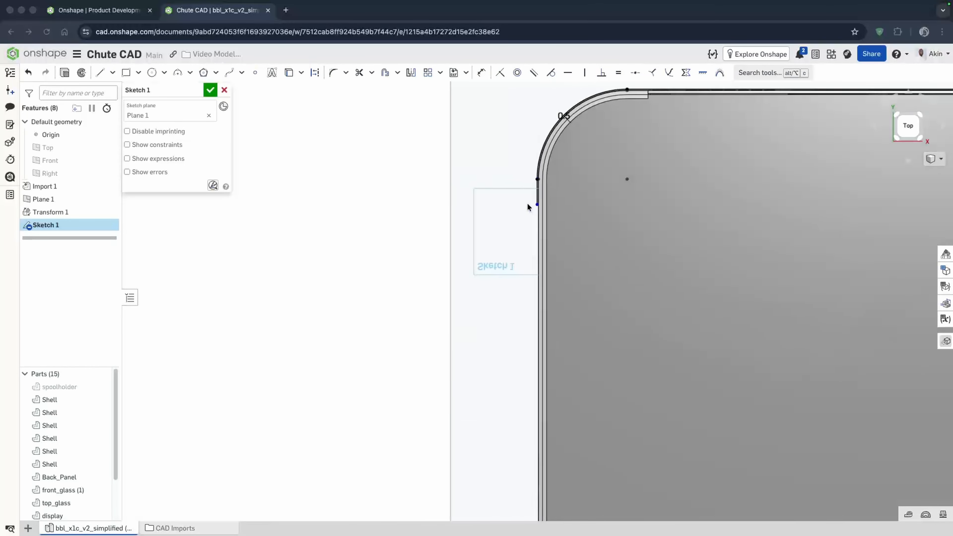
click(483, 72)
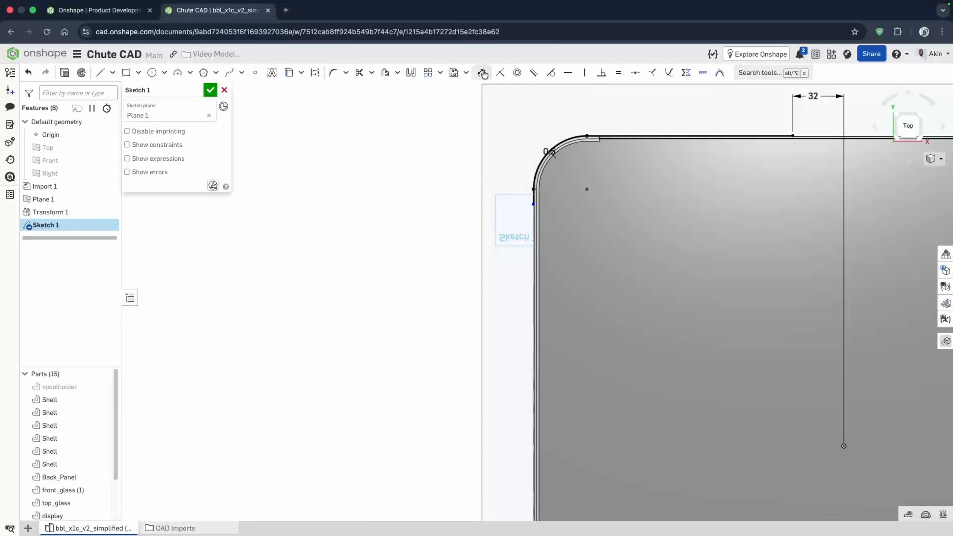
scroll(533, 206, up, 5)
click(533, 203)
scroll(515, 234, down, 5)
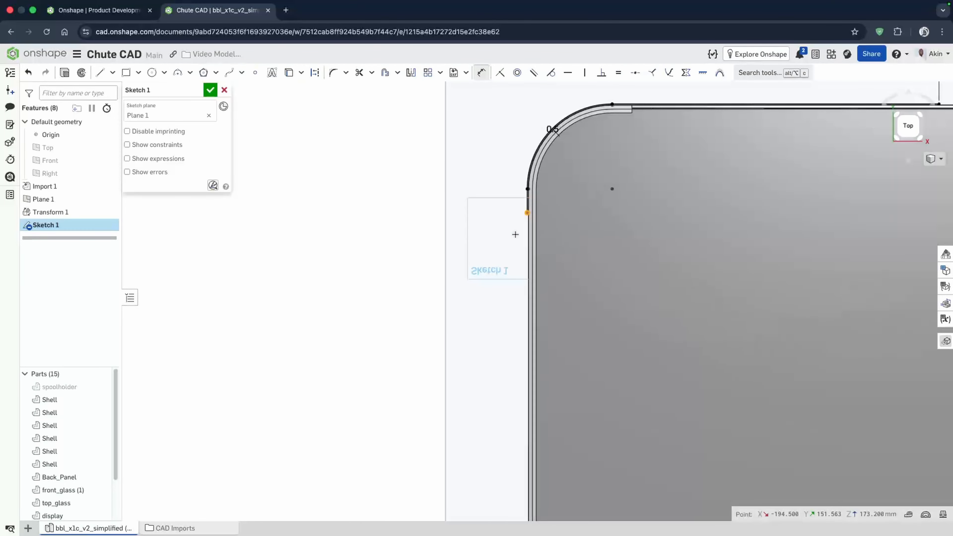
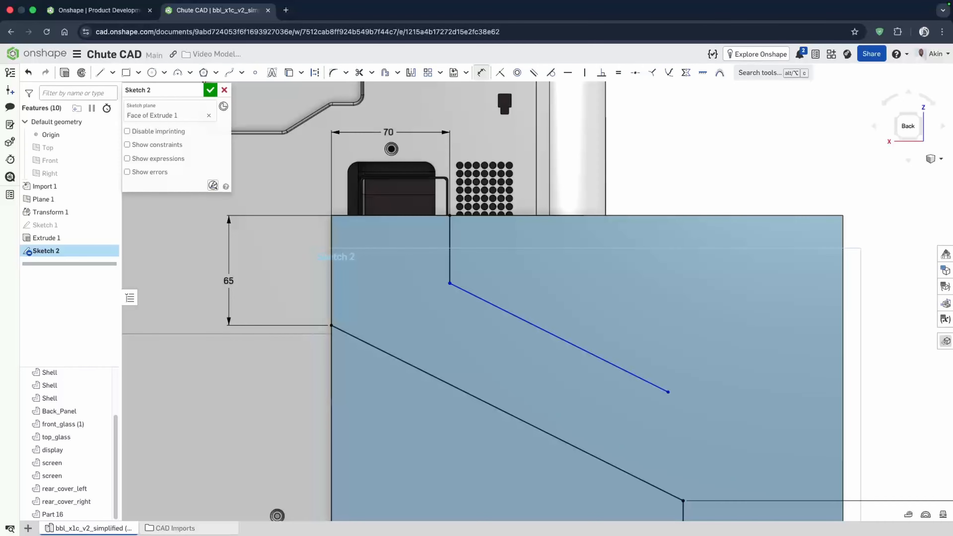
- Draw a horizontal line about 103 mm long from the diagonal line's lower end to the shell's right edge
scroll(450, 134, down, 1)
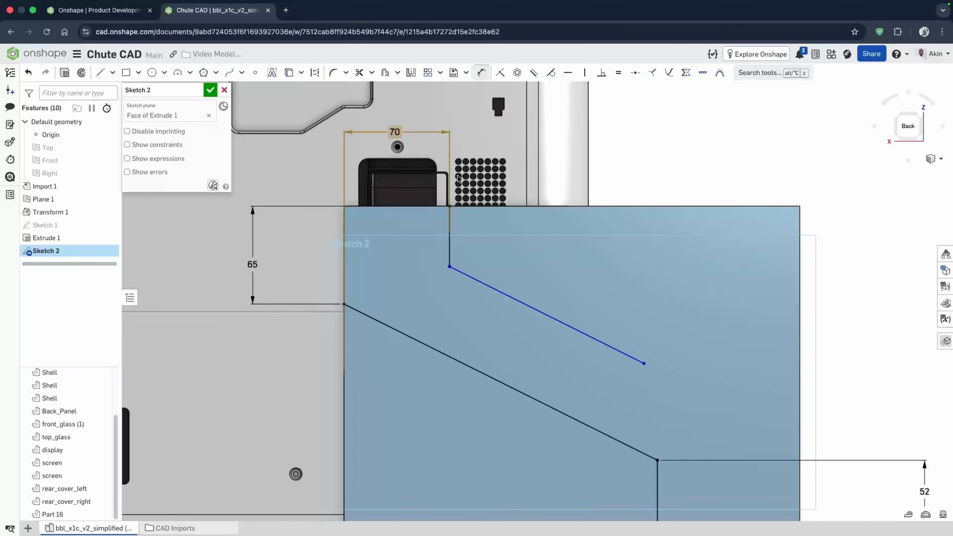
scroll(471, 207, down, 3)
scroll(641, 389, down, 2)
scroll(641, 389, up, 4)
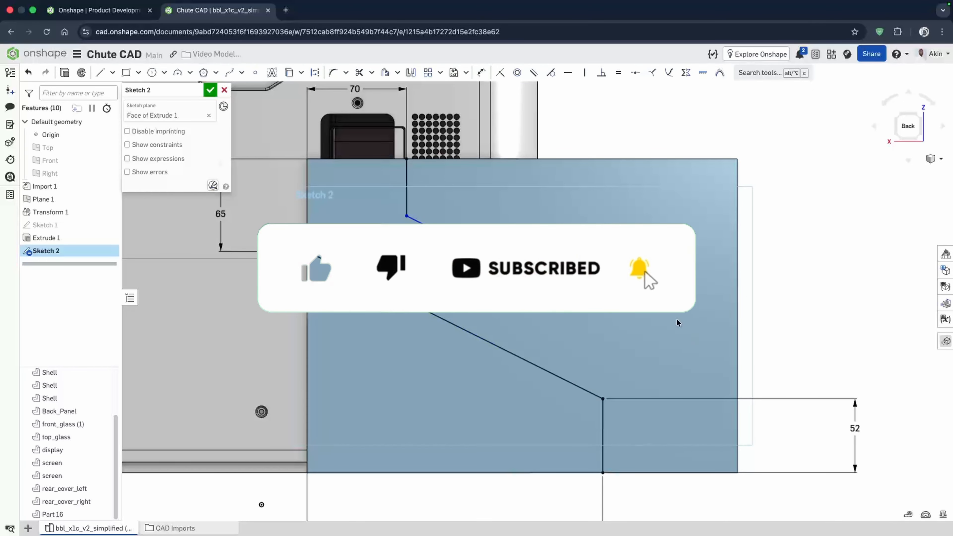
click(101, 74)
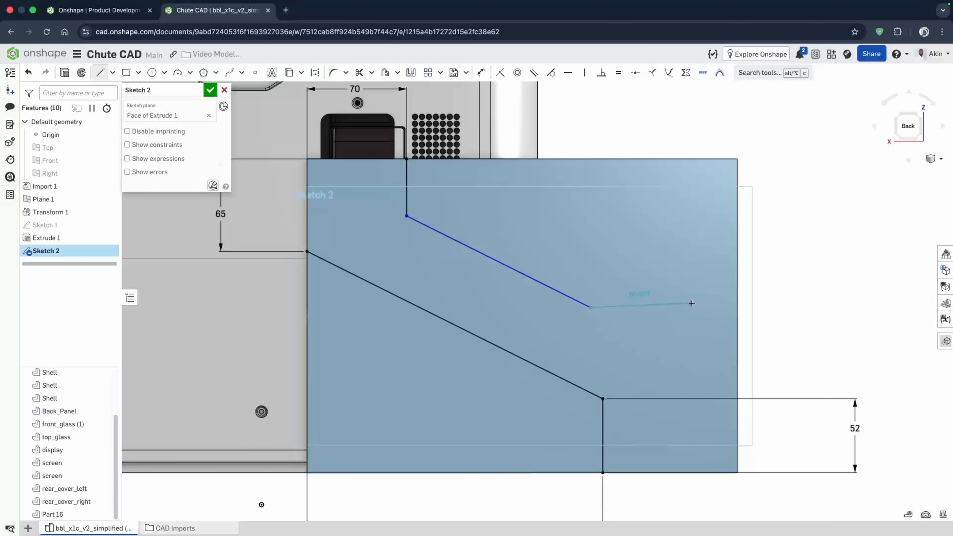
click(735, 307)
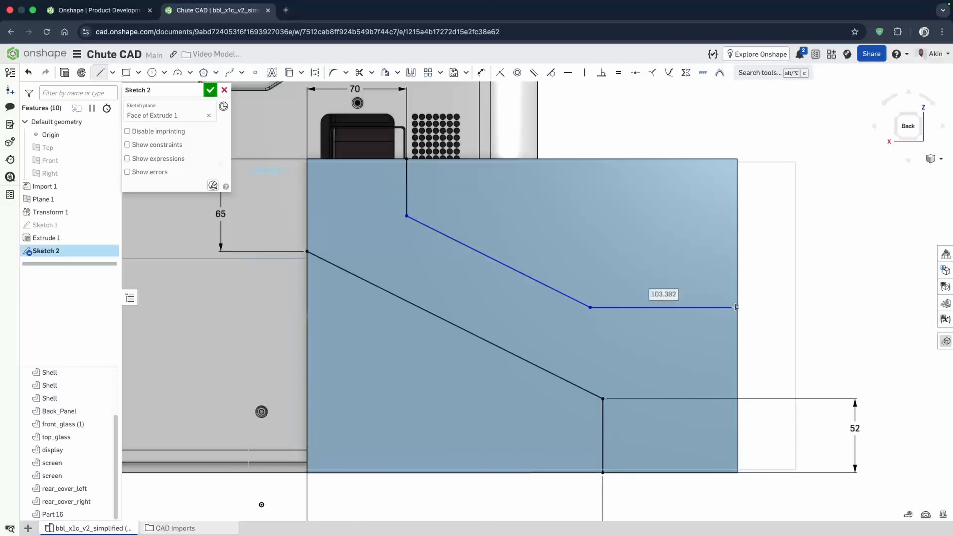
key(Escape)
scroll(599, 376, down, 2)
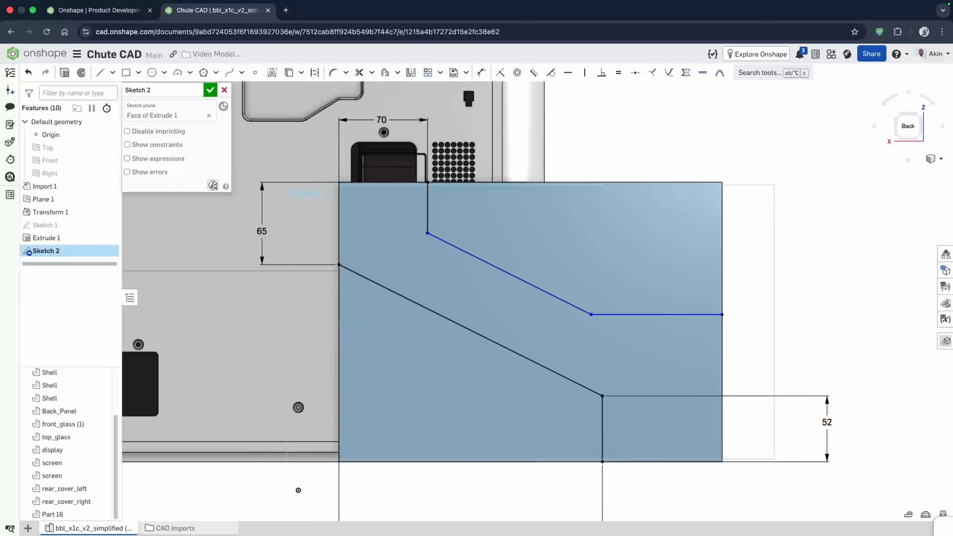
- Dimension the new horizontal line's length as 45 mm
key(d)
click(656, 315)
click(654, 277)
text(45)
key(Return)
- Dimension the distance from the horizontal line to the shell's bottom edge as 70 mm and close the sketch
click(694, 351)
click(675, 462)
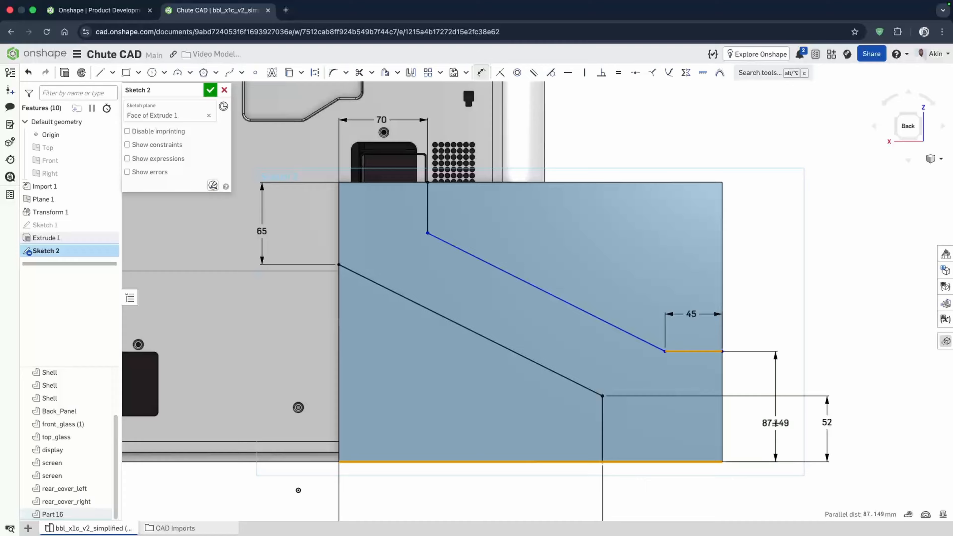
click(775, 423)
text(70)
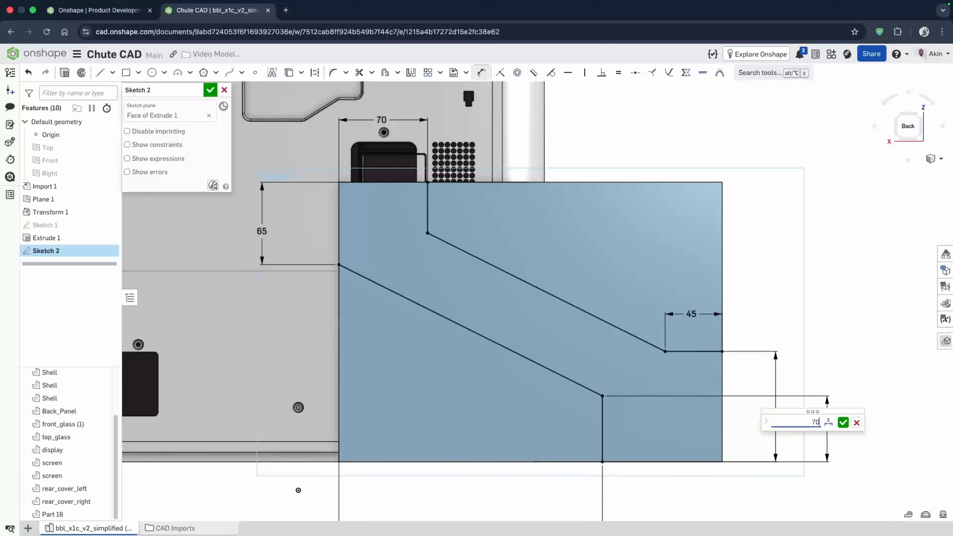
key(Return)
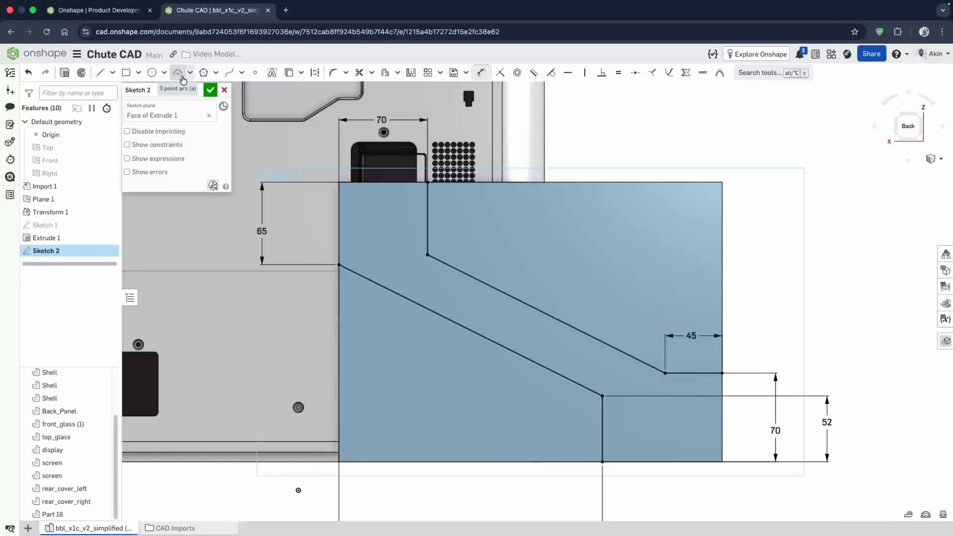
click(210, 91)
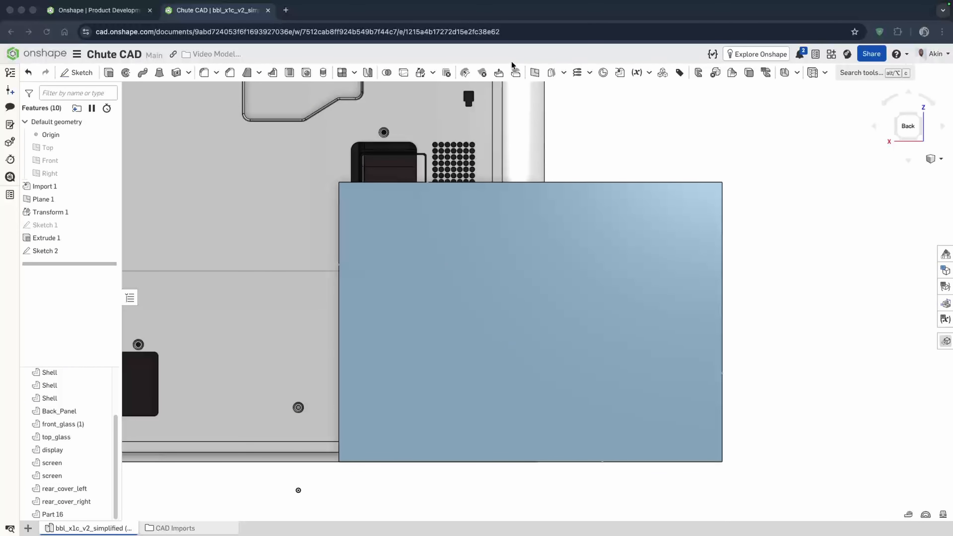
- Extrude-remove the two sketch regions beside the chute path up to the selected shell face, merging with Part 16
click(568, 258)
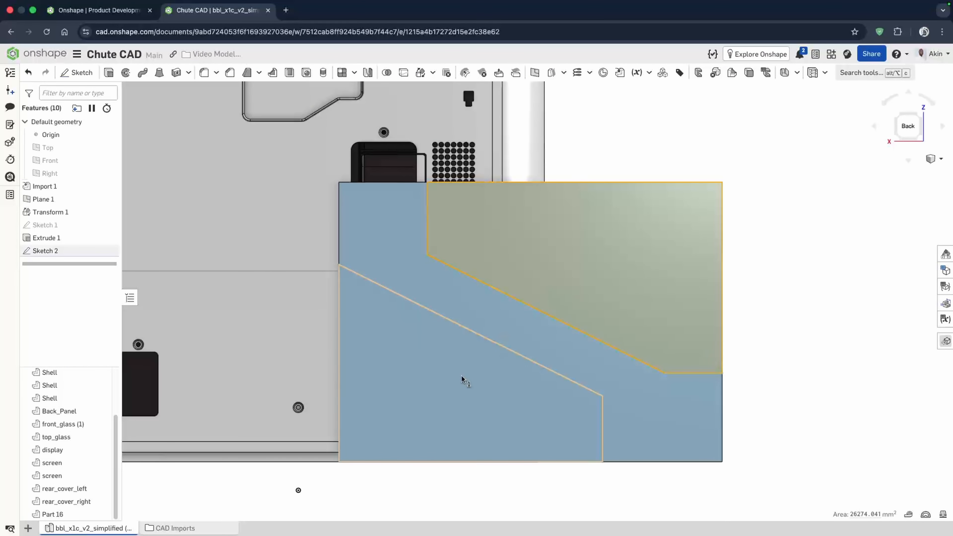
click(464, 379)
click(109, 73)
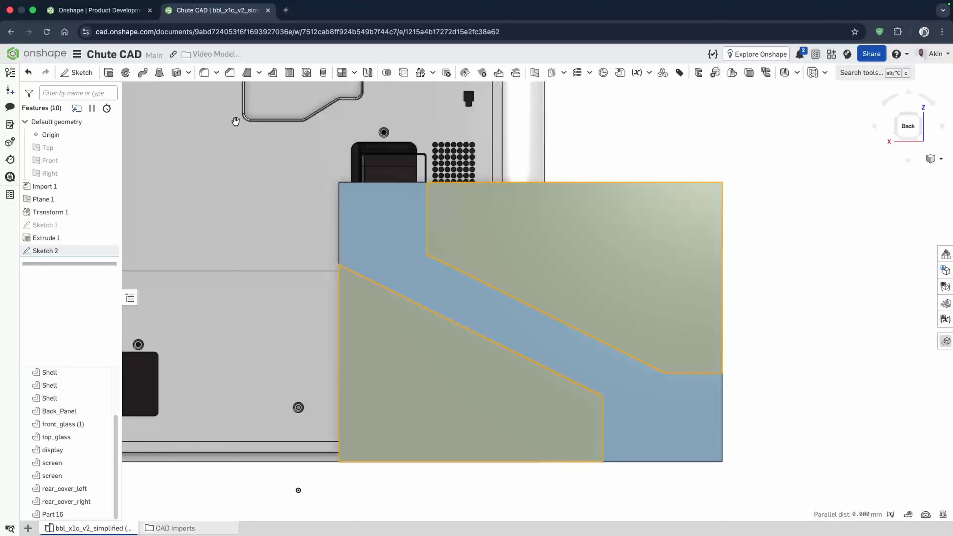
right_drag(782, 317, 519, 332)
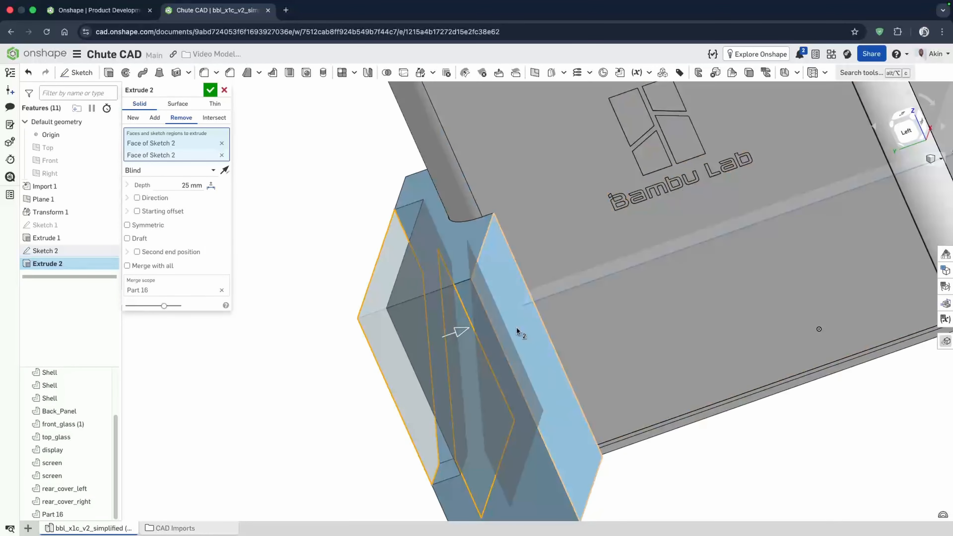
click(519, 331)
click(191, 182)
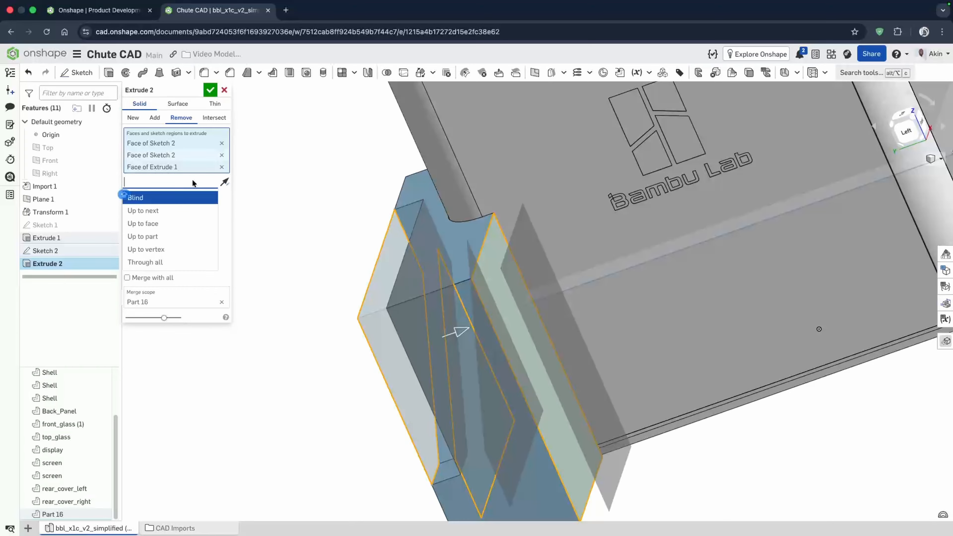
click(297, 242)
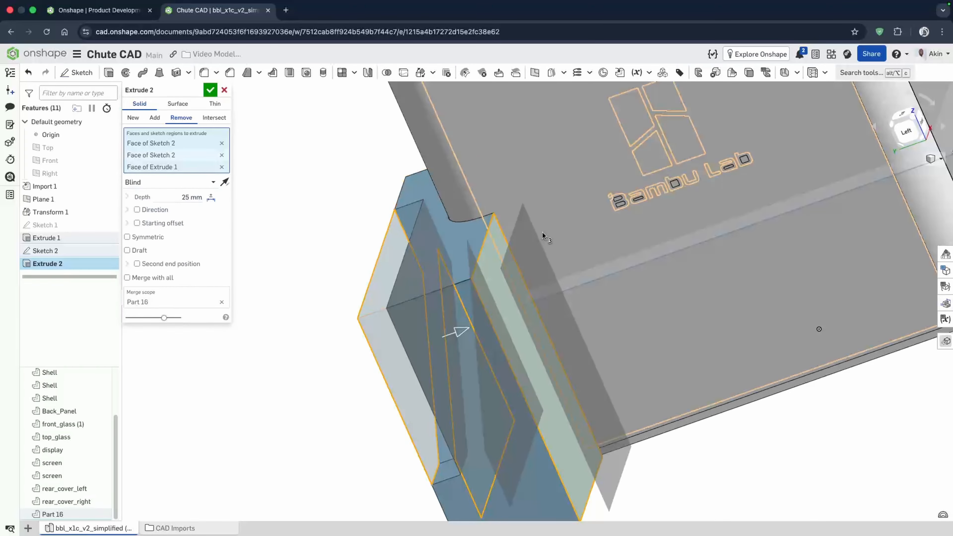
click(221, 167)
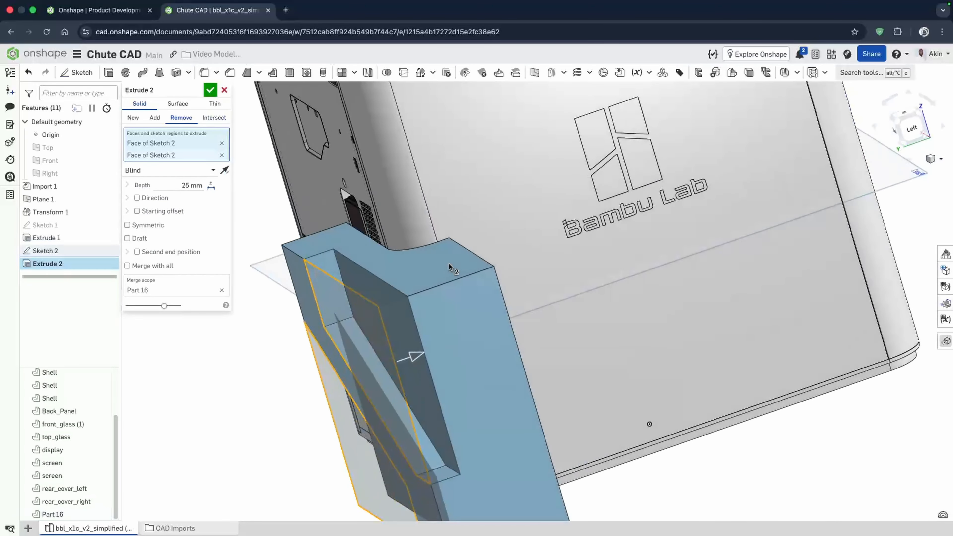
click(211, 170)
click(167, 216)
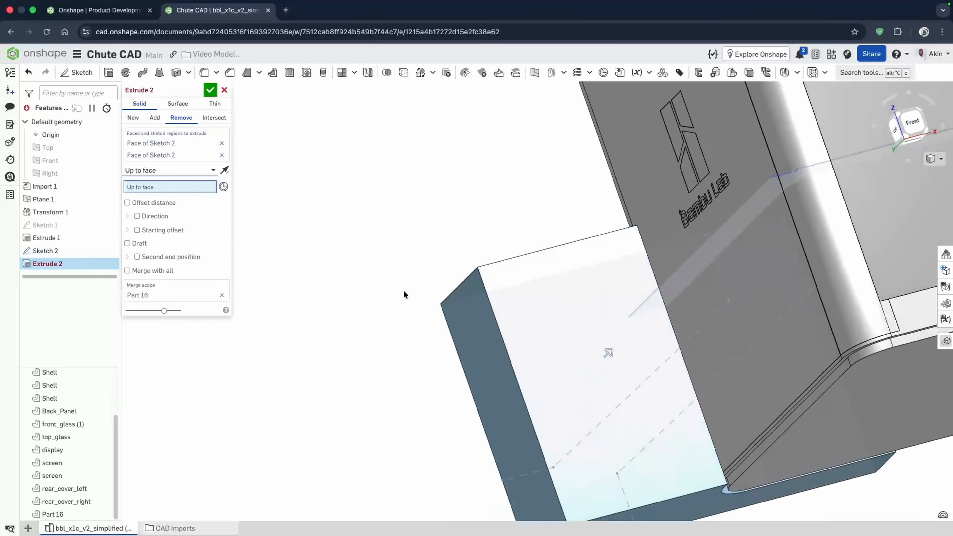
click(558, 354)
right_drag(534, 281, 434, 280)
click(210, 90)
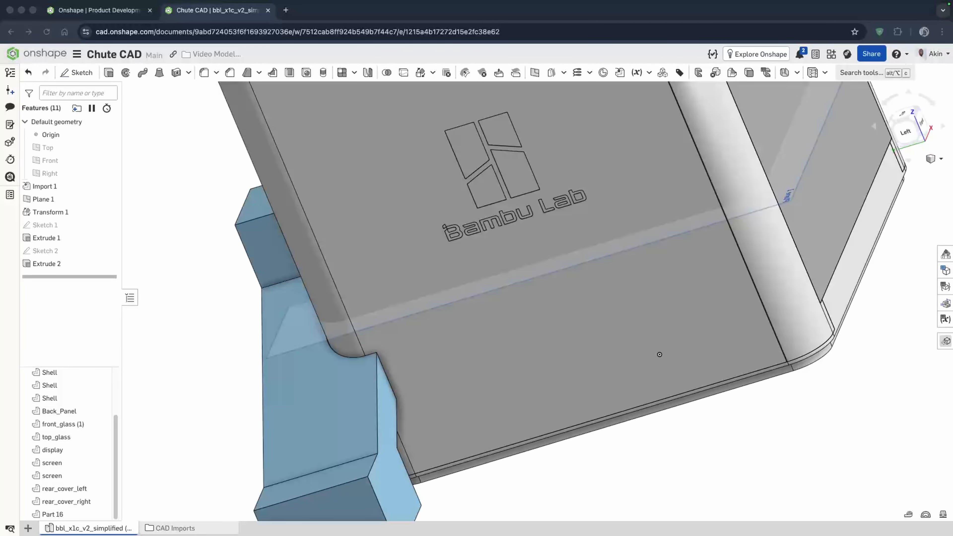
- Chamfer the lower edge of the chute's bottom block with an equal distance of 45 mm
right_drag(471, 249, 527, 235)
scroll(458, 226, down, 3)
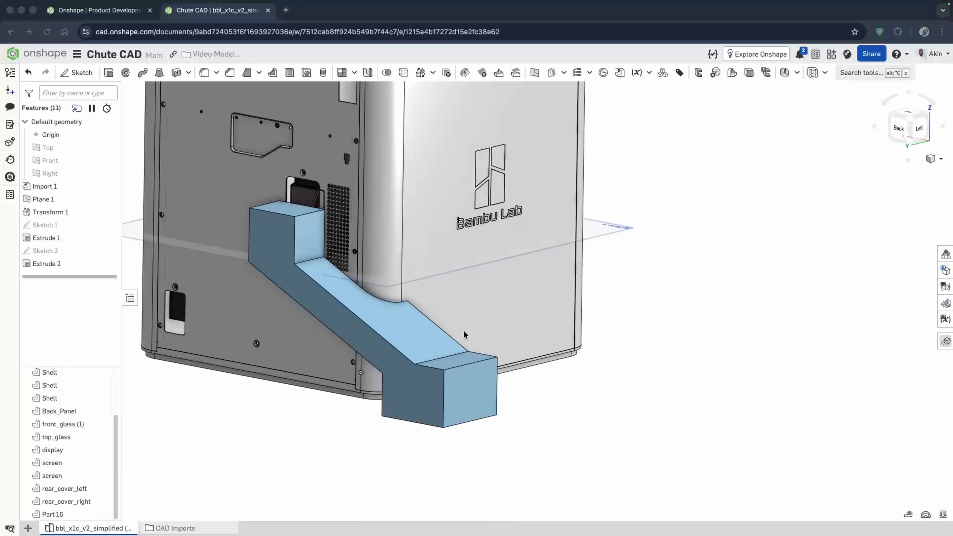
right_drag(463, 333, 451, 308)
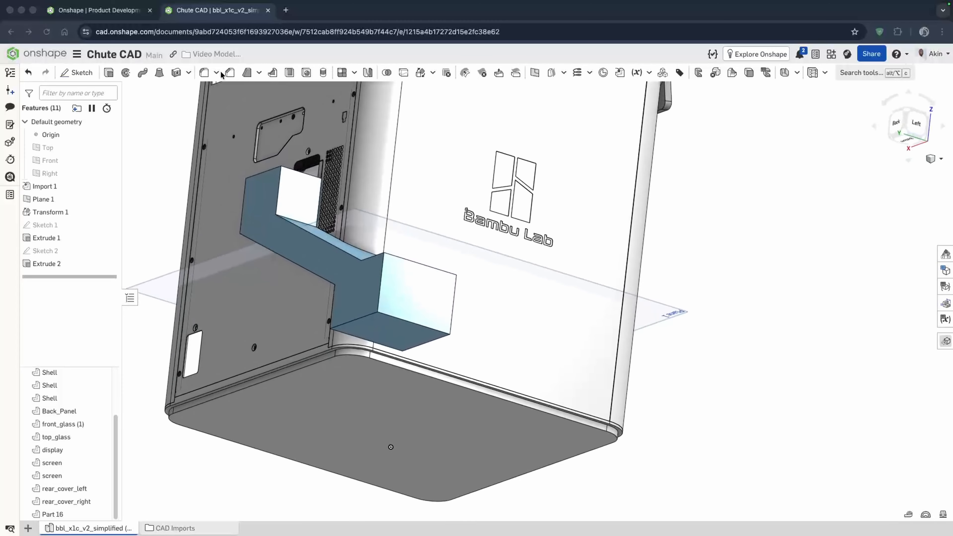
click(230, 72)
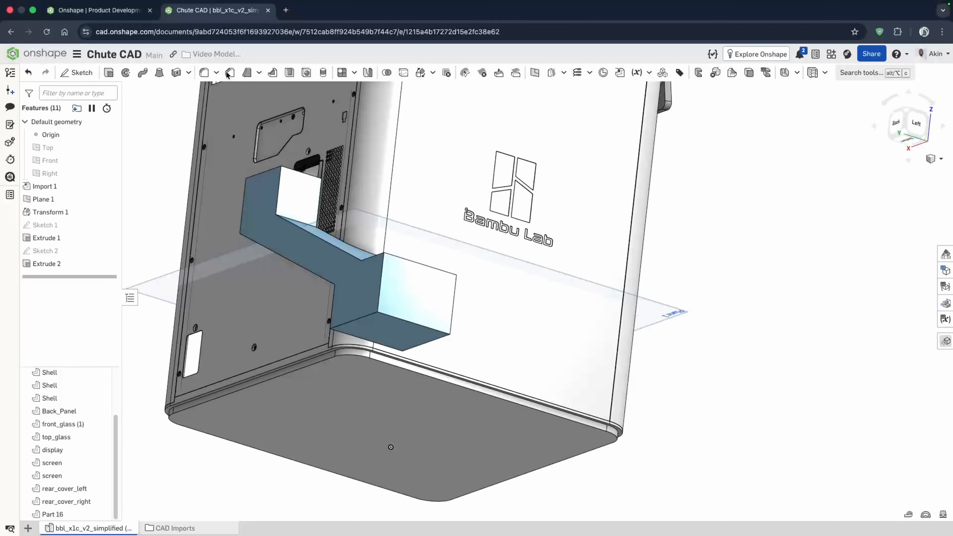
click(368, 319)
click(176, 170)
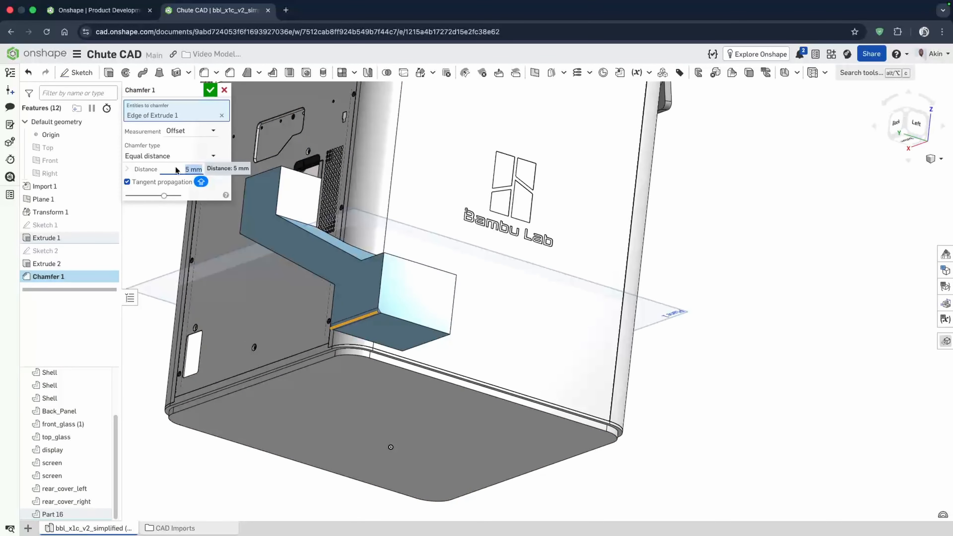
text(45)
key(Return)
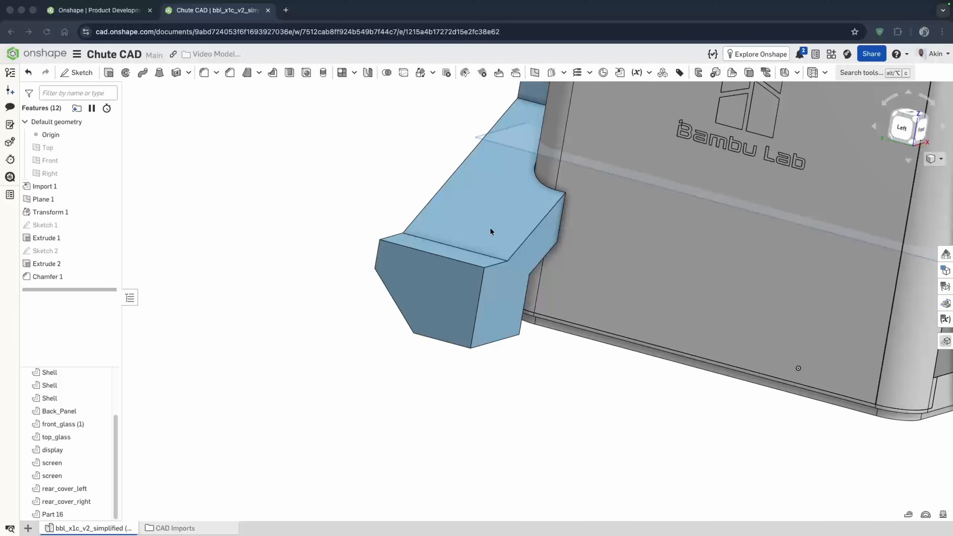
- Shell the chute 2.5 mm thick, removing its inlet top, outlet end and open side faces
right_drag(490, 228, 540, 267)
scroll(498, 311, down, 5)
right_drag(399, 173, 384, 184)
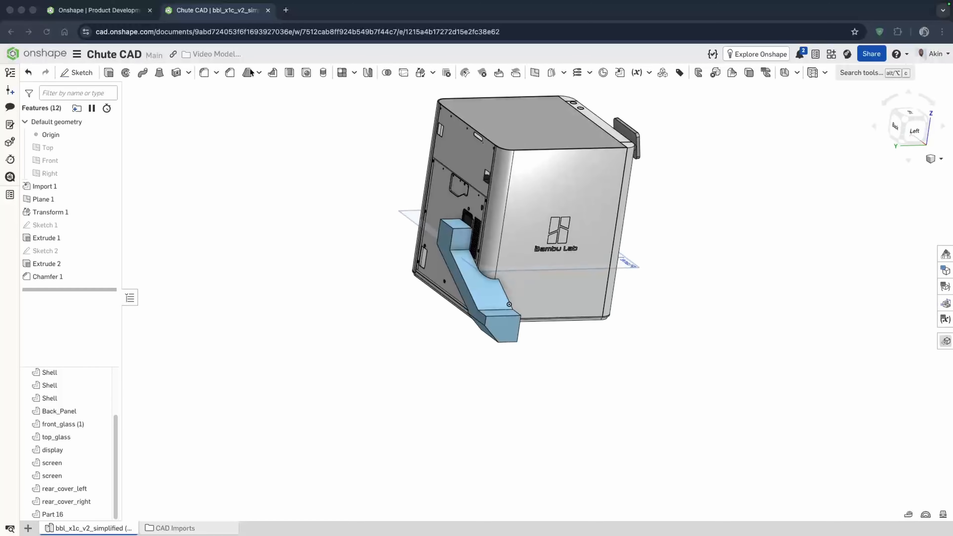
click(288, 73)
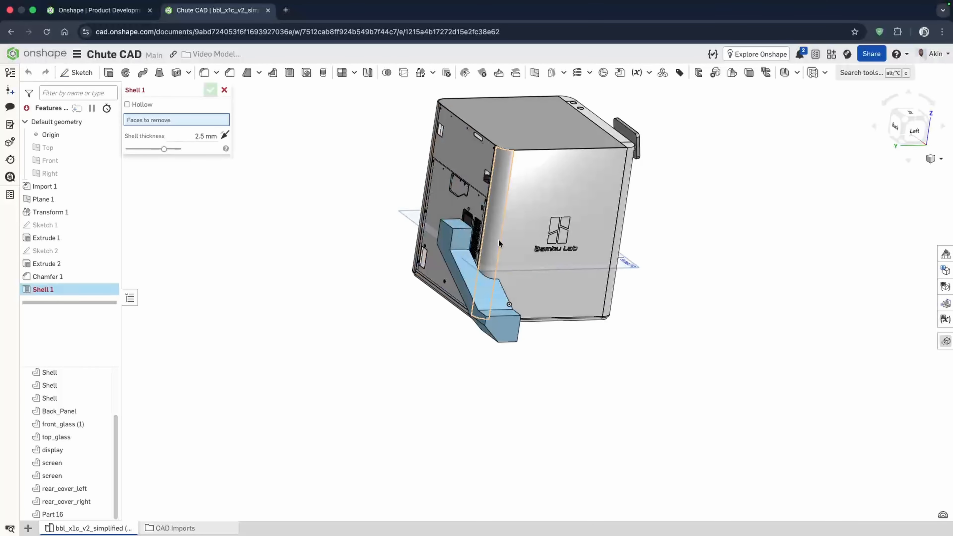
scroll(463, 229, up, 6)
click(462, 232)
click(441, 264)
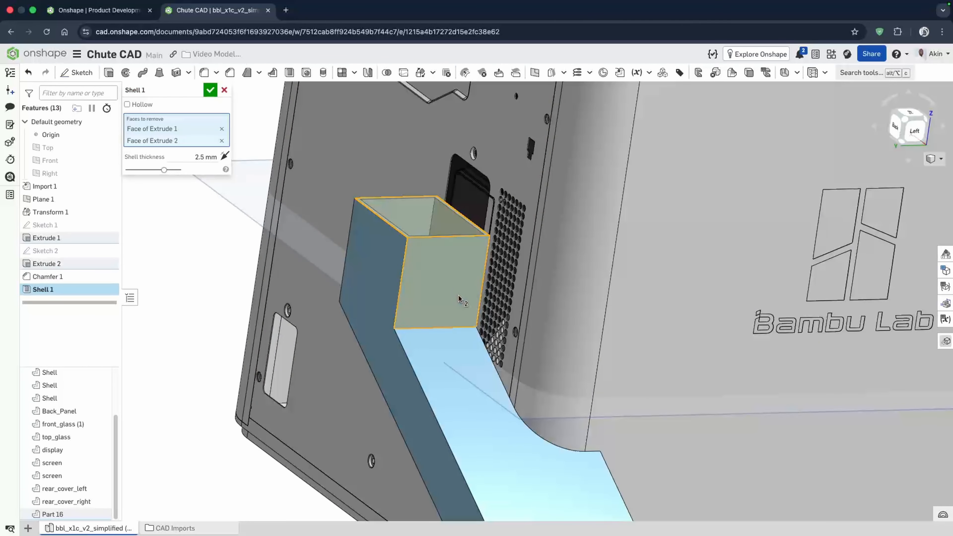
click(458, 367)
scroll(417, 259, down, 4)
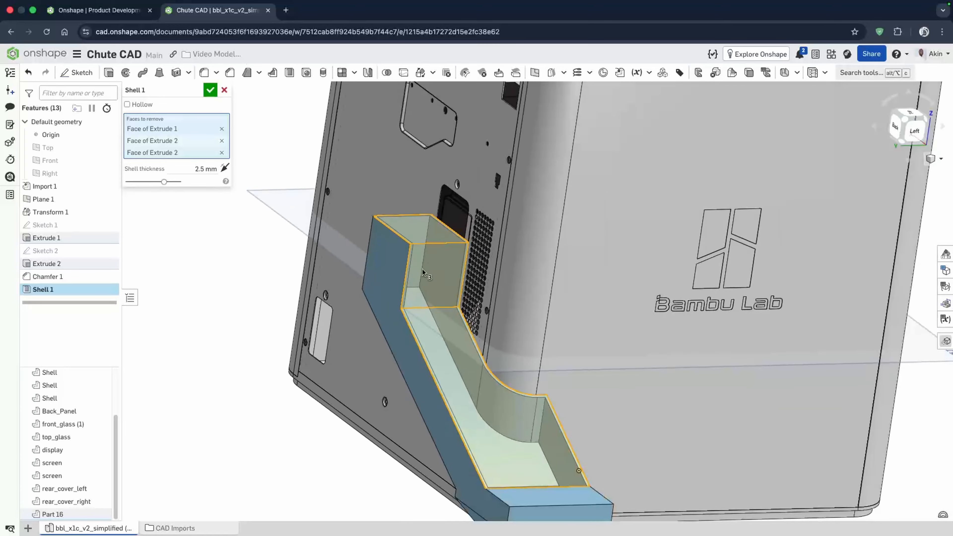
click(549, 476)
right_drag(506, 395, 459, 388)
click(514, 477)
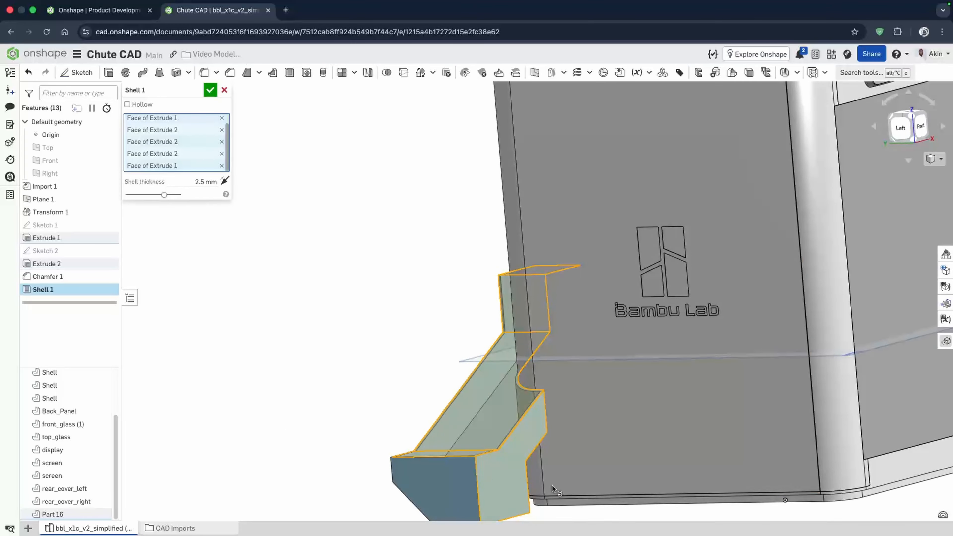
right_drag(551, 485, 560, 427)
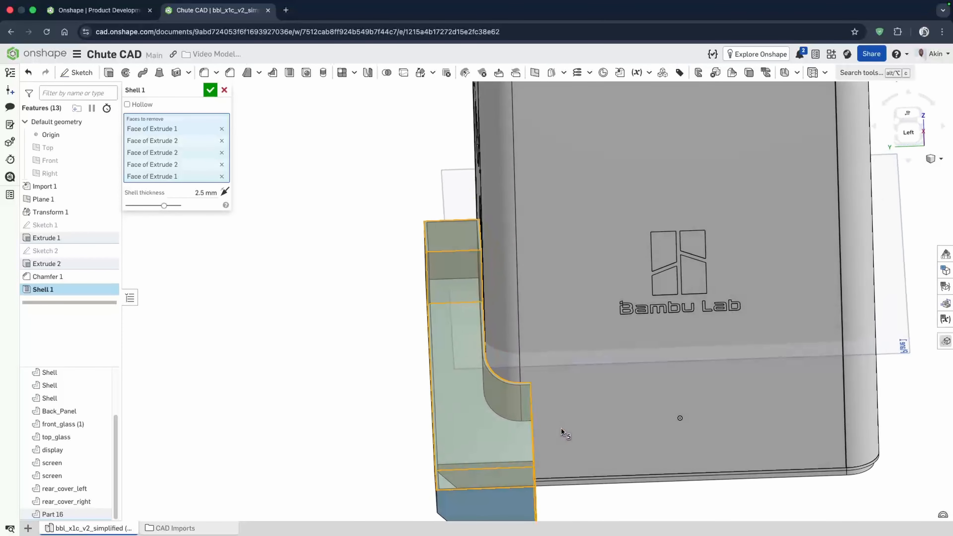
click(210, 90)
- Open the variable table and move the Wall_thickness variable to the top of the feature list
right_drag(494, 403, 469, 375)
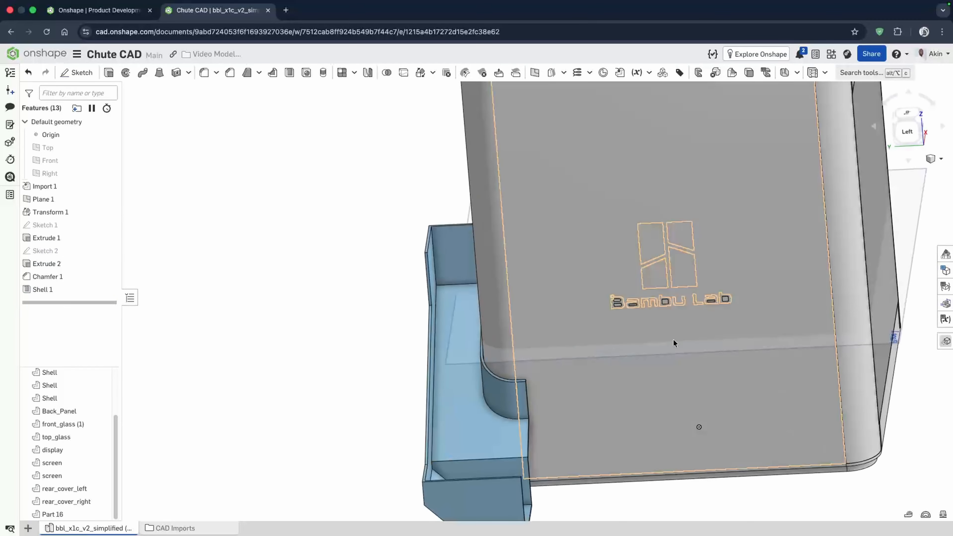
click(945, 319)
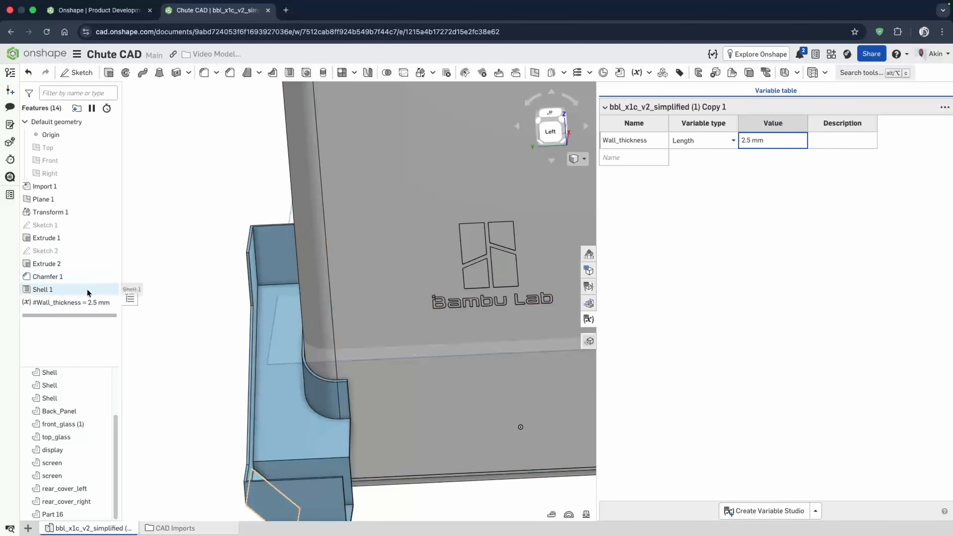
drag(68, 303, 58, 186)
- Edit the shell feature and set its thickness to the #Wall_thickness variable
double_click(42, 302)
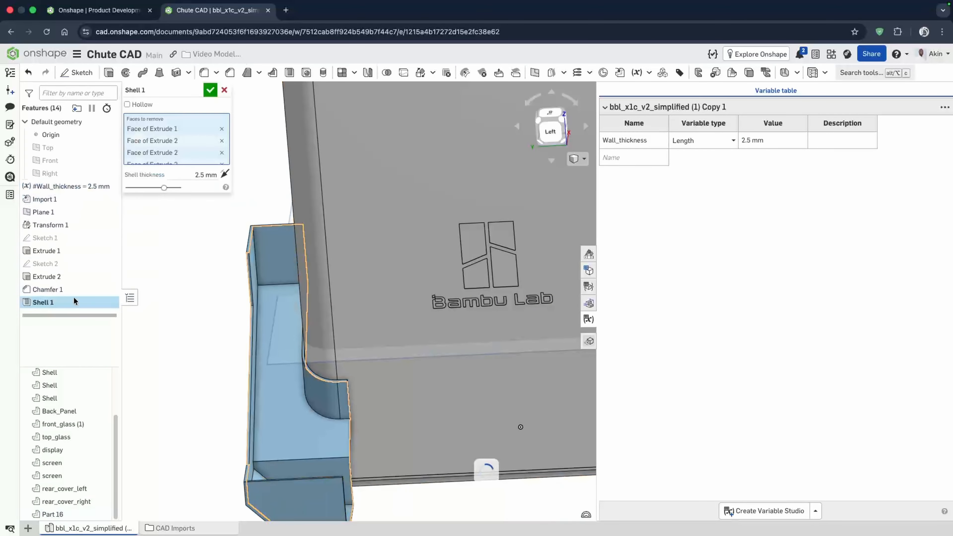
click(196, 175)
text(wa)
click(162, 188)
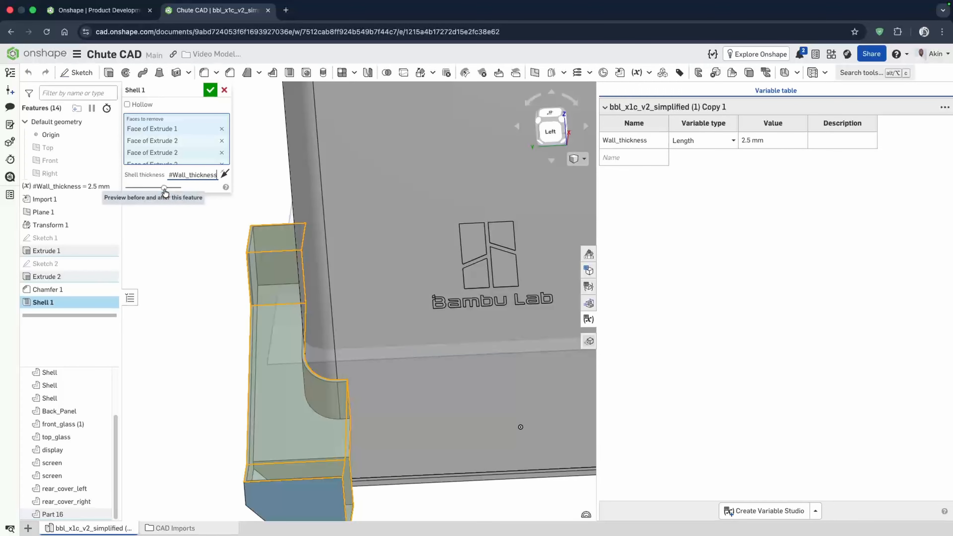
click(210, 90)
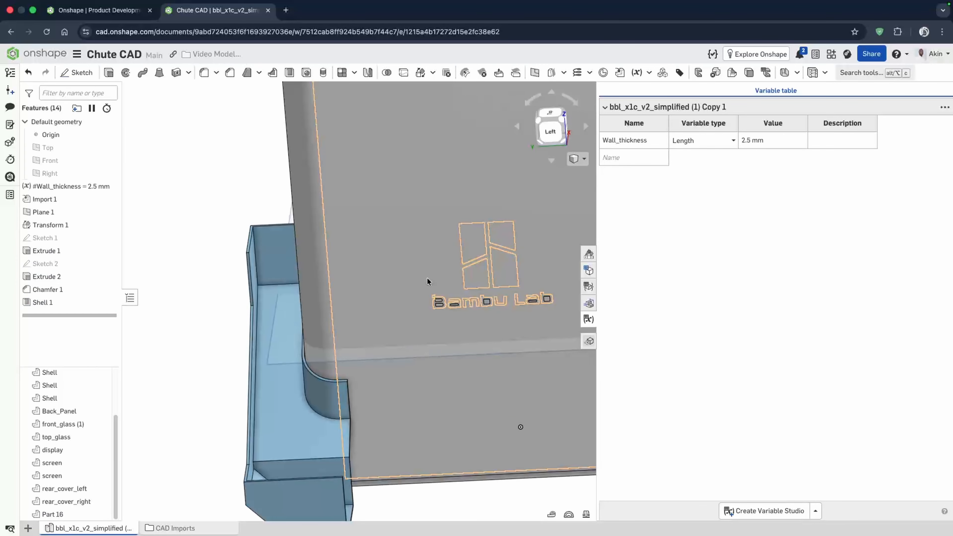
- Switch to the front view and zoom to inspect the finished chute
right_drag(426, 277, 483, 301)
click(551, 128)
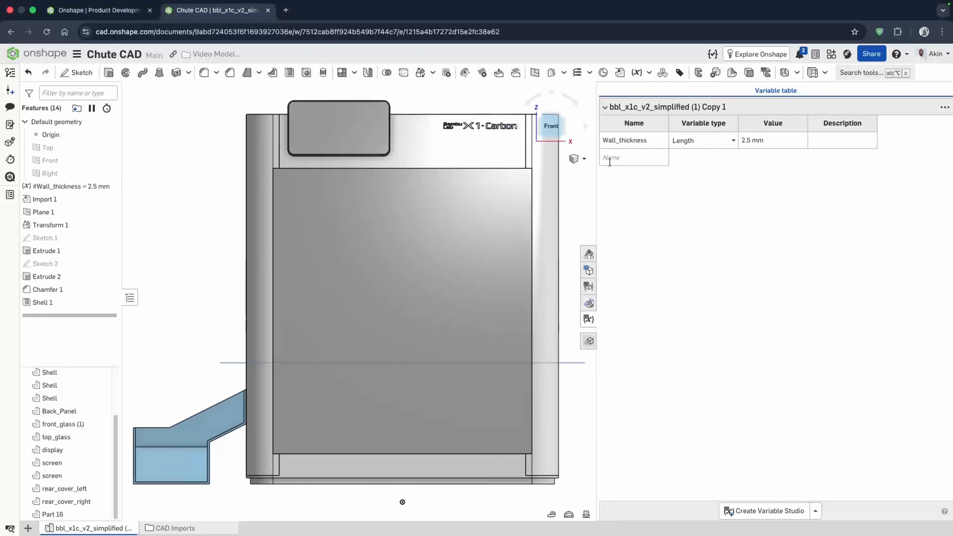
click(585, 255)
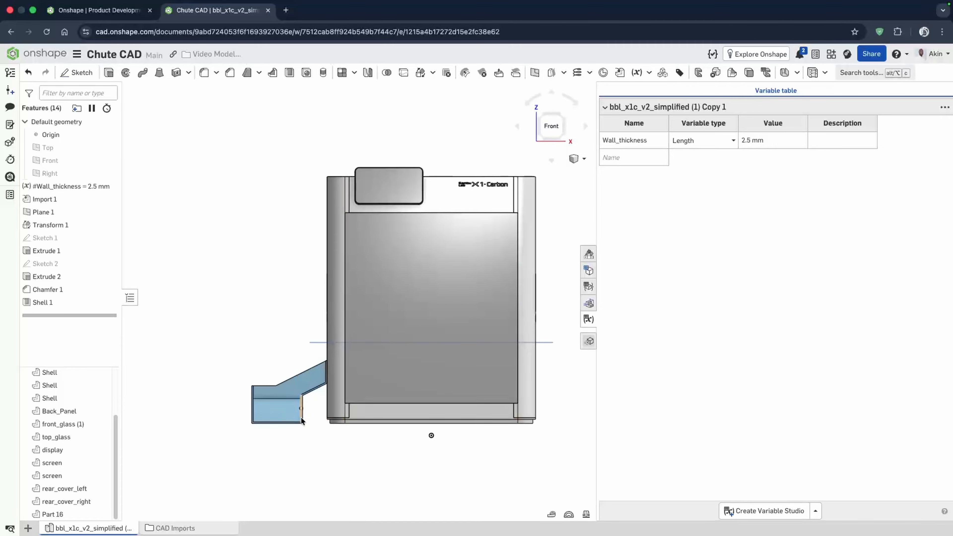
- Reopen the Shell 1 feature to review its removed faces and thickness, then close it
right_drag(440, 357, 252, 348)
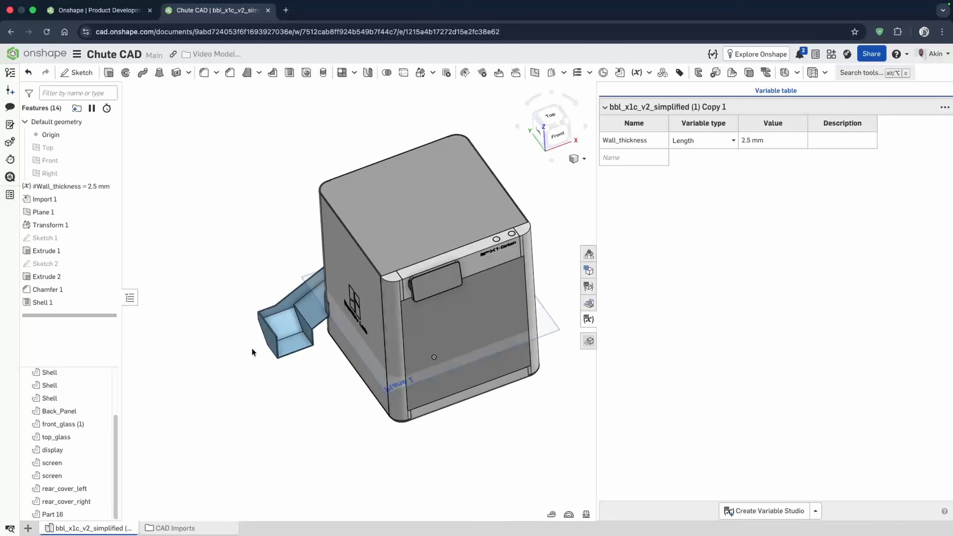
double_click(60, 300)
right_drag(349, 407, 333, 346)
click(312, 430)
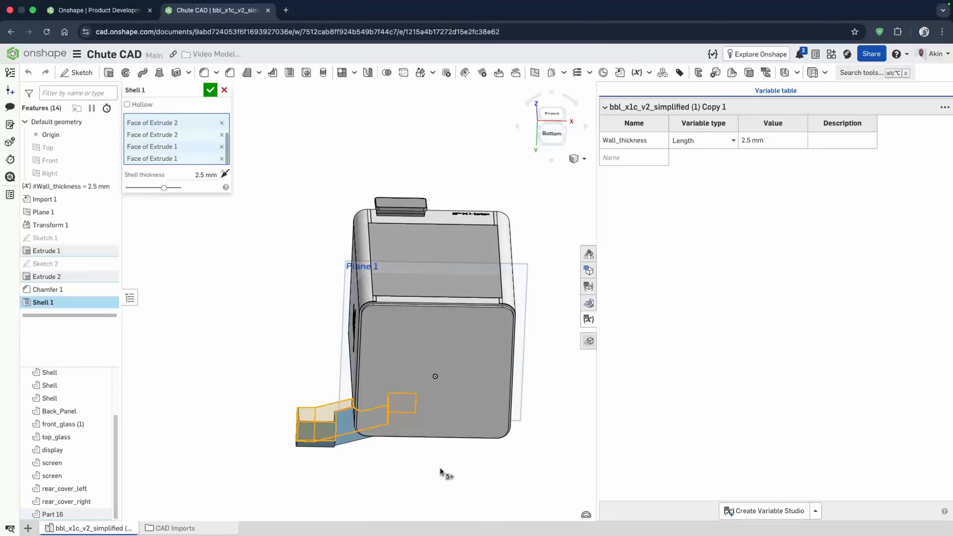
right_drag(536, 407, 535, 445)
click(209, 91)
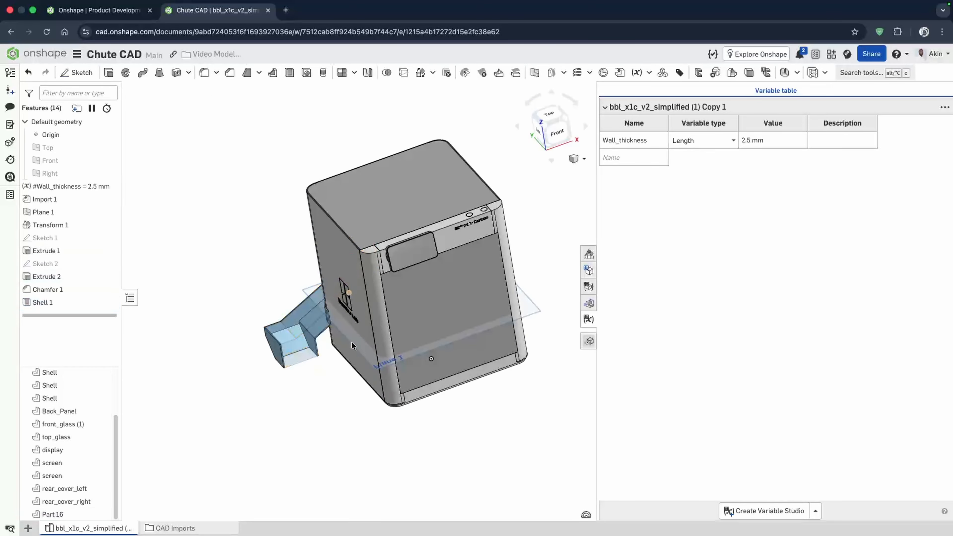
- Start a new sketch on a face of the chute and view it normal to the sketch plane
scroll(293, 347, down, 5)
scroll(274, 339, up, 10)
right_drag(336, 340, 313, 292)
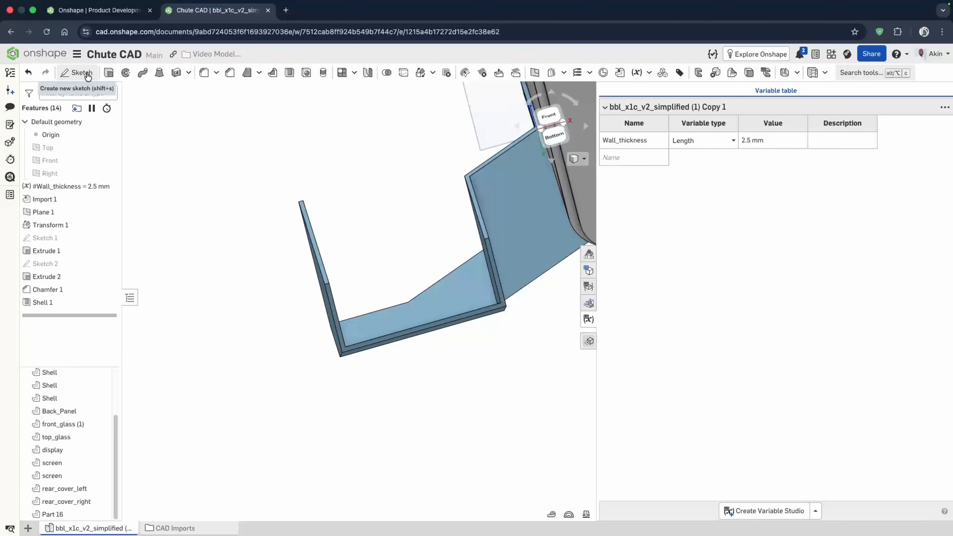
click(76, 73)
scroll(488, 289, up, 5)
click(523, 323)
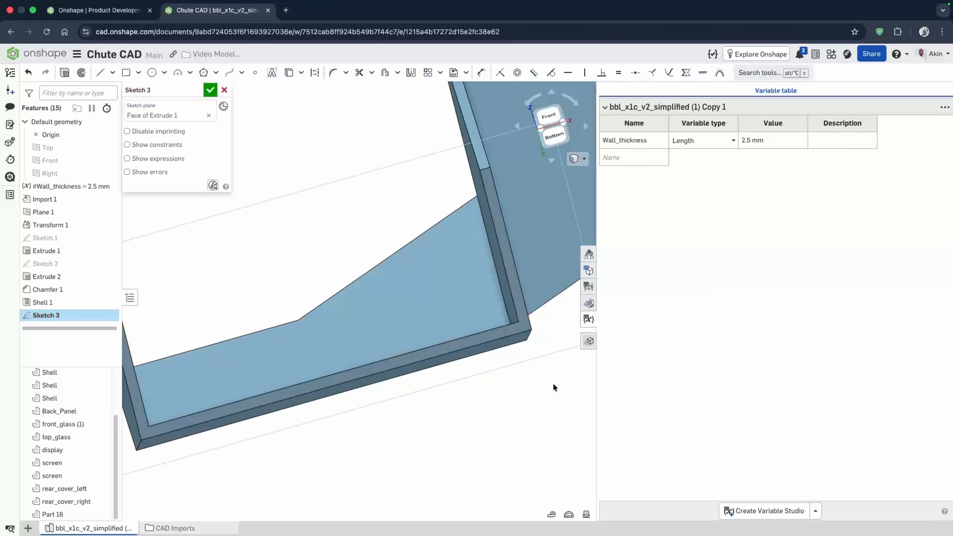
key(n)
scroll(518, 304, down, 15)
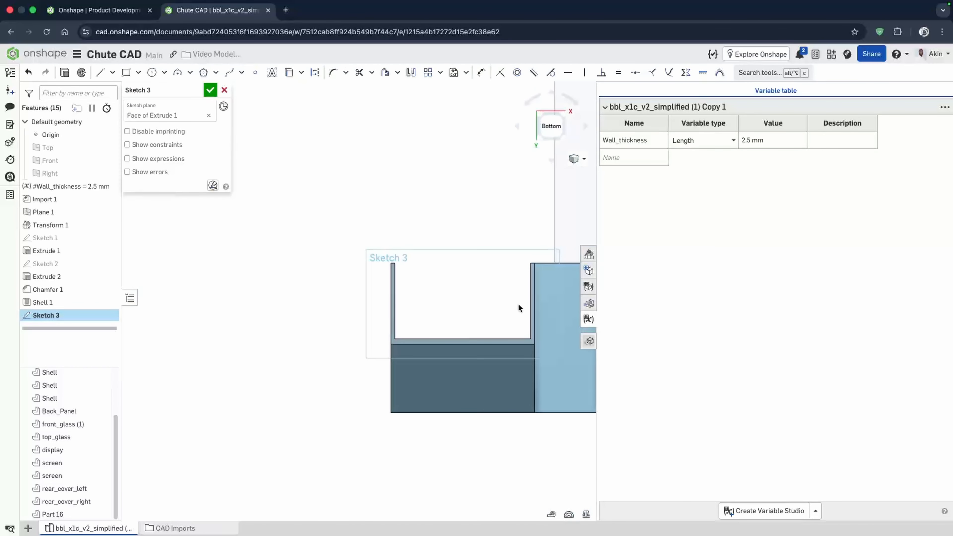
right_drag(551, 304, 567, 372)
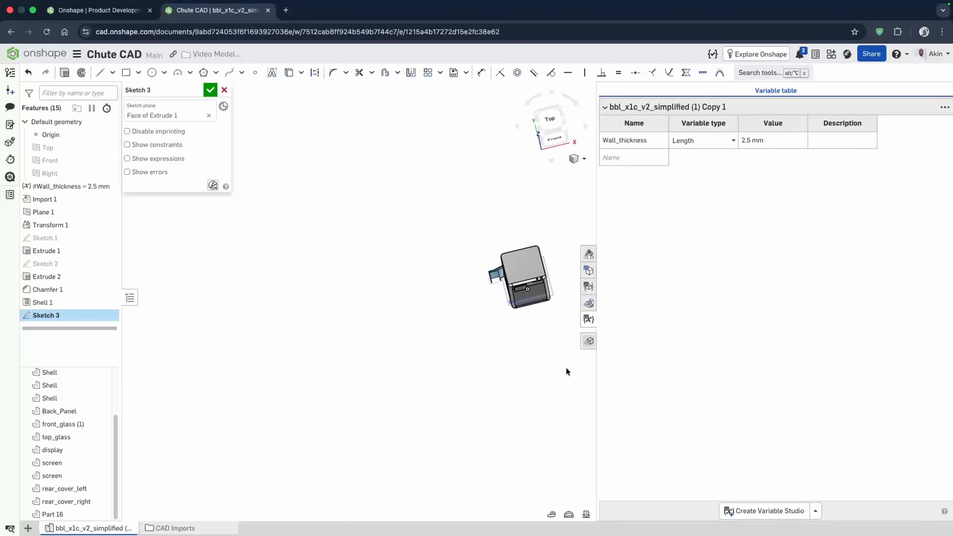
key(n)
- Inspect the chute's outlet end and the adjoining printer edge from several angles within the sketch
scroll(324, 312, up, 10)
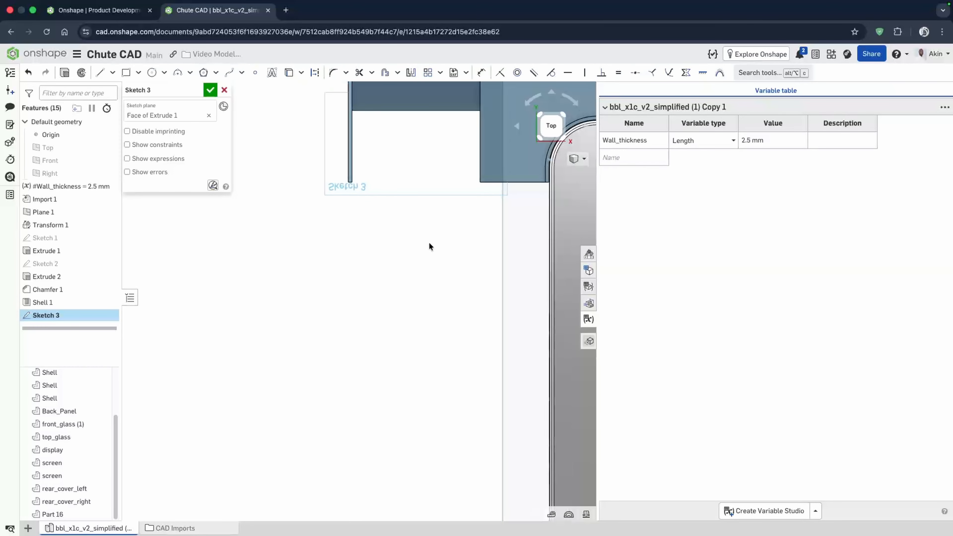
scroll(405, 167, up, 5)
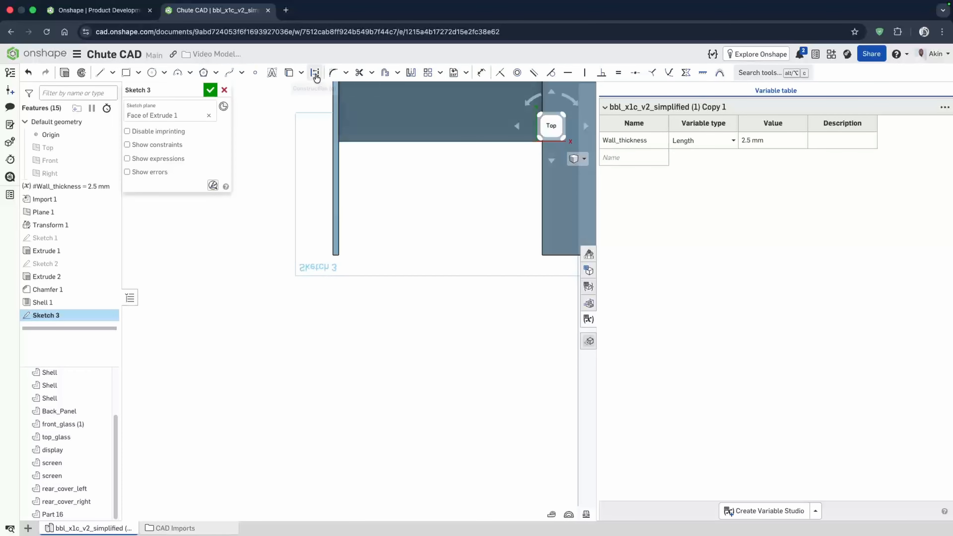
right_drag(464, 262, 401, 293)
scroll(400, 294, down, 3)
scroll(365, 202, up, 6)
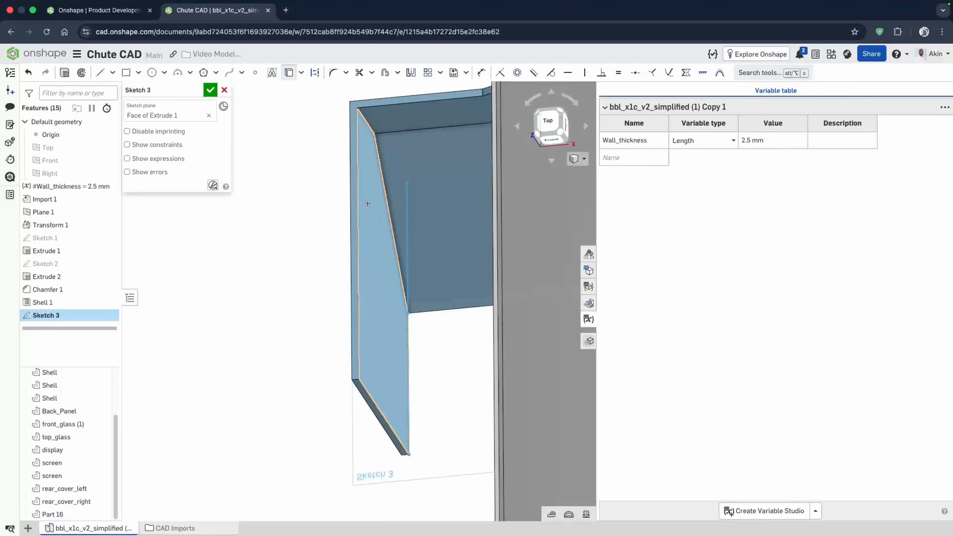
scroll(357, 200, down, 5)
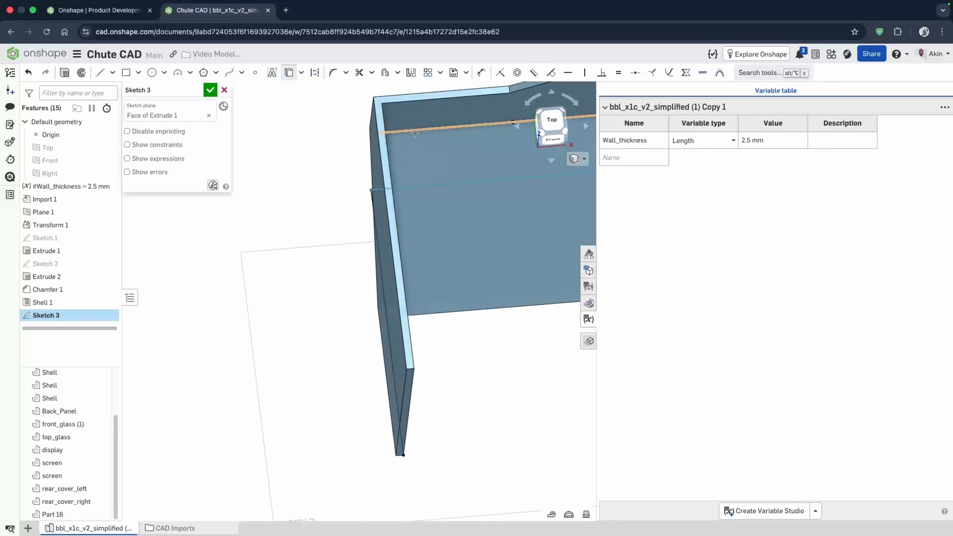
click(395, 201)
right_drag(394, 201, 444, 178)
scroll(444, 177, down, 3)
scroll(465, 168, up, 3)
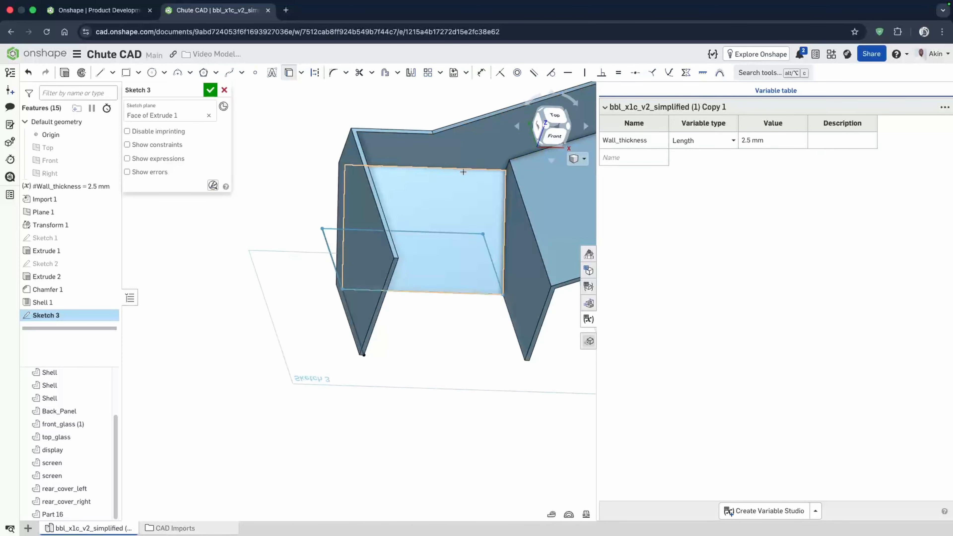
click(467, 167)
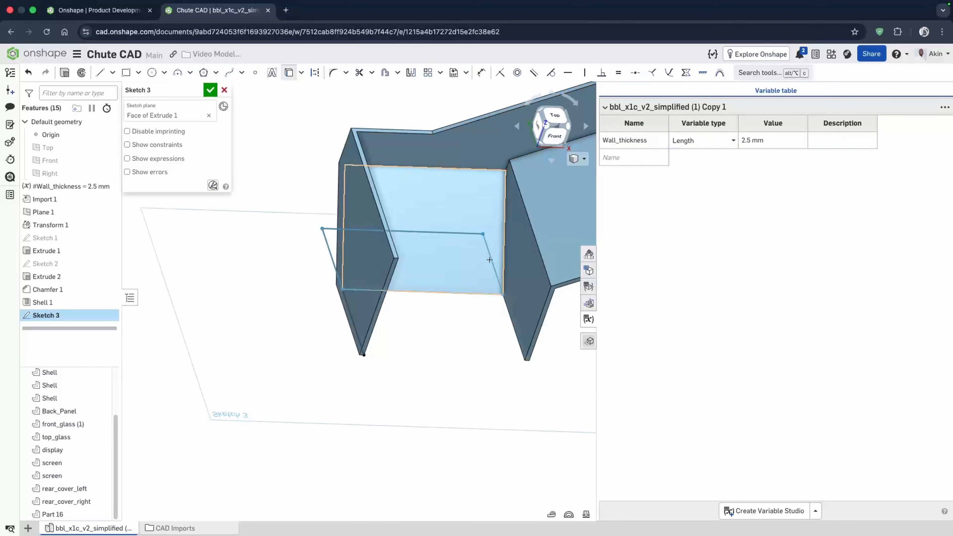
click(535, 245)
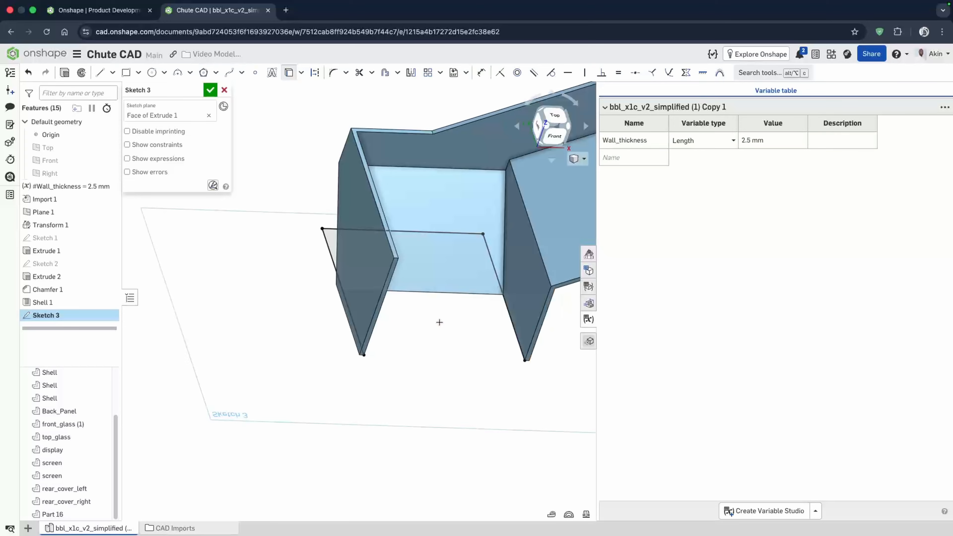
key(n)
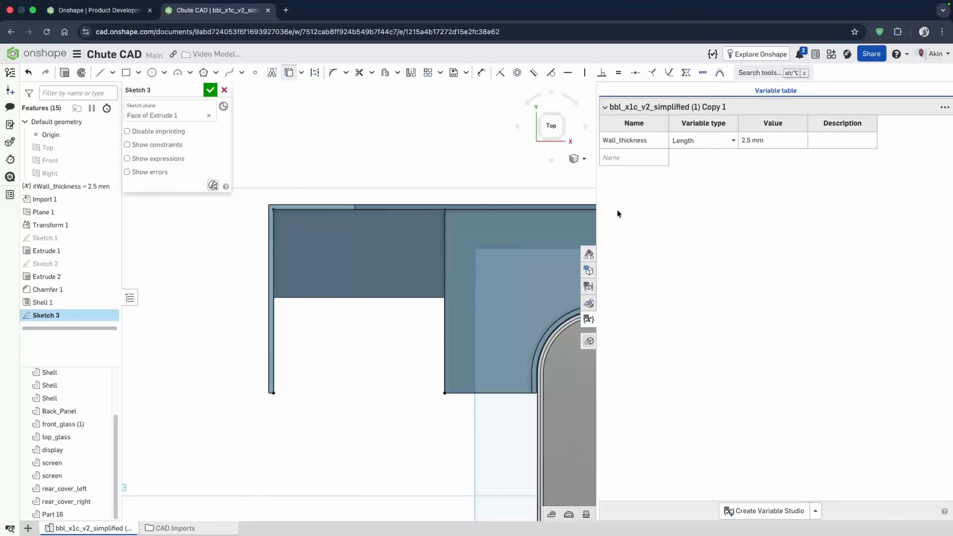
scroll(377, 310, down, 2)
scroll(300, 423, up, 1)
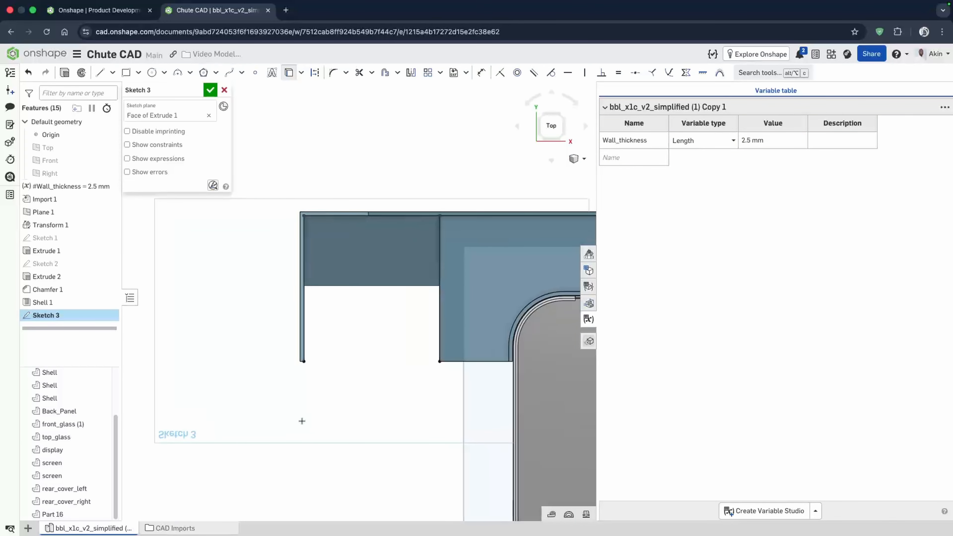
scroll(438, 397, up, 2)
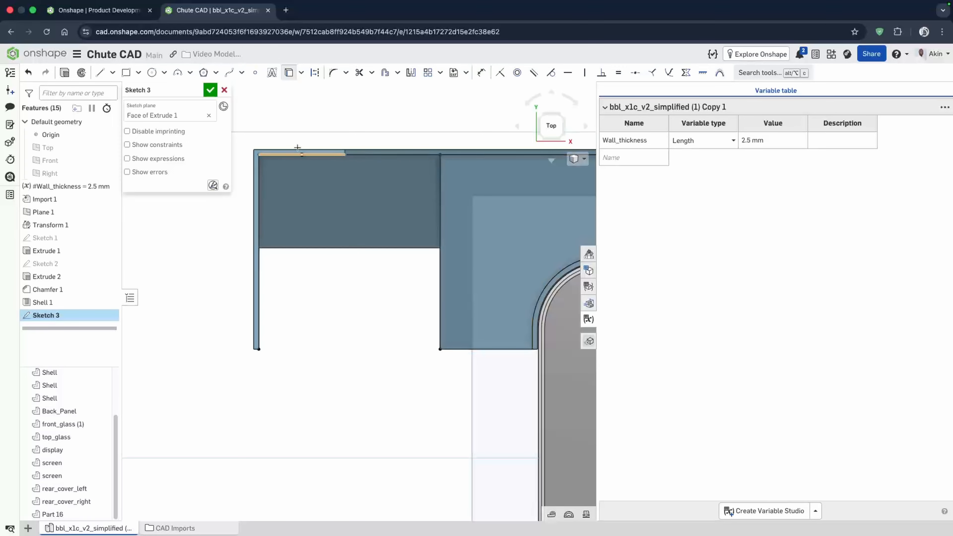
- Draw a horizontal line about 48 mm long from the chute's inner corner towards the printer's side edge
click(101, 73)
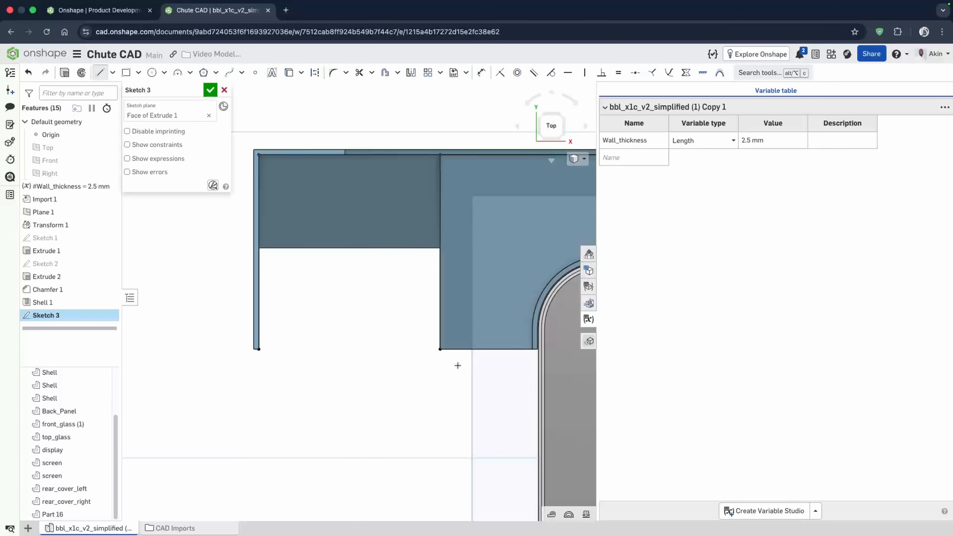
click(440, 349)
scroll(536, 350, up, 5)
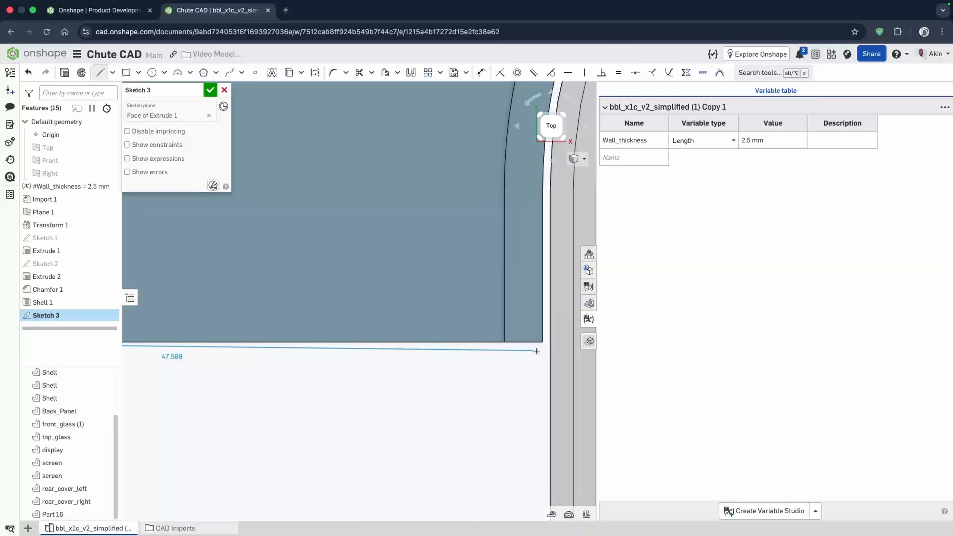
scroll(536, 351, up, 2)
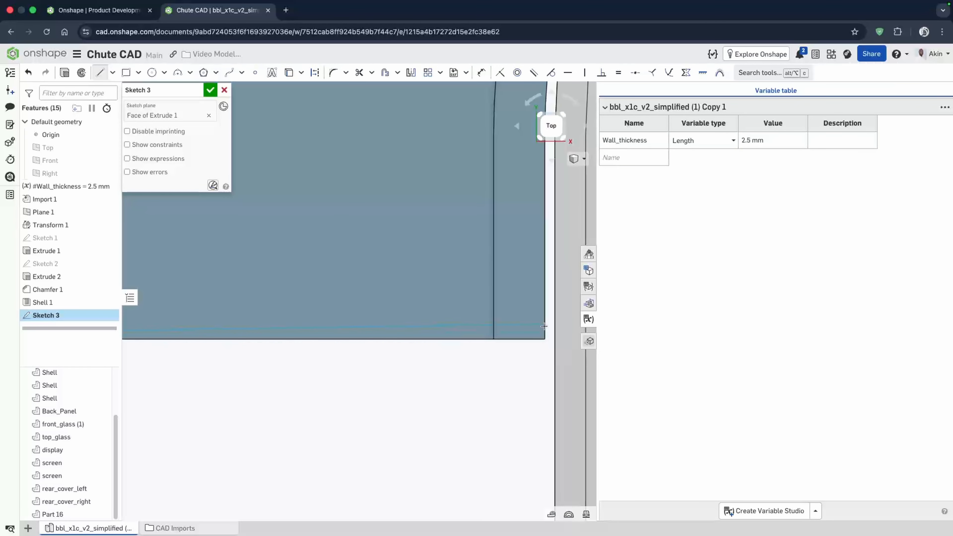
click(545, 339)
scroll(533, 382, up, 3)
key(Escape)
scroll(546, 335, up, 3)
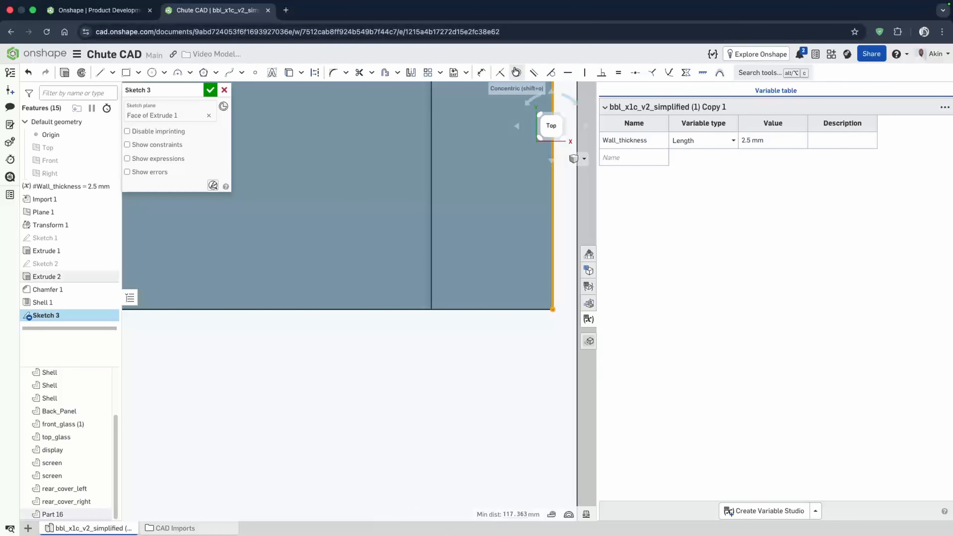
- Draw a vertical line about 45 mm long down from the first line's end and continue the line from its end
scroll(562, 284, down, 5)
scroll(512, 272, down, 5)
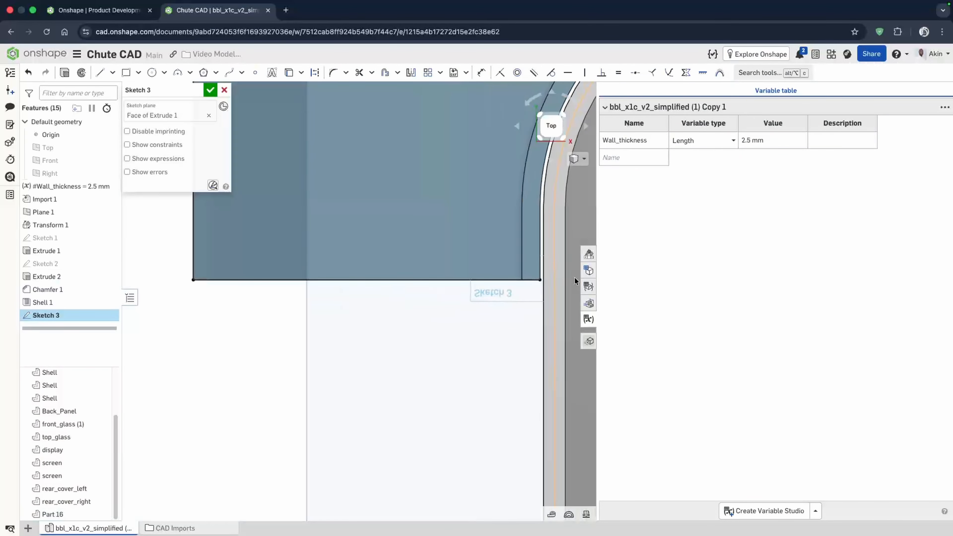
scroll(450, 311, up, 5)
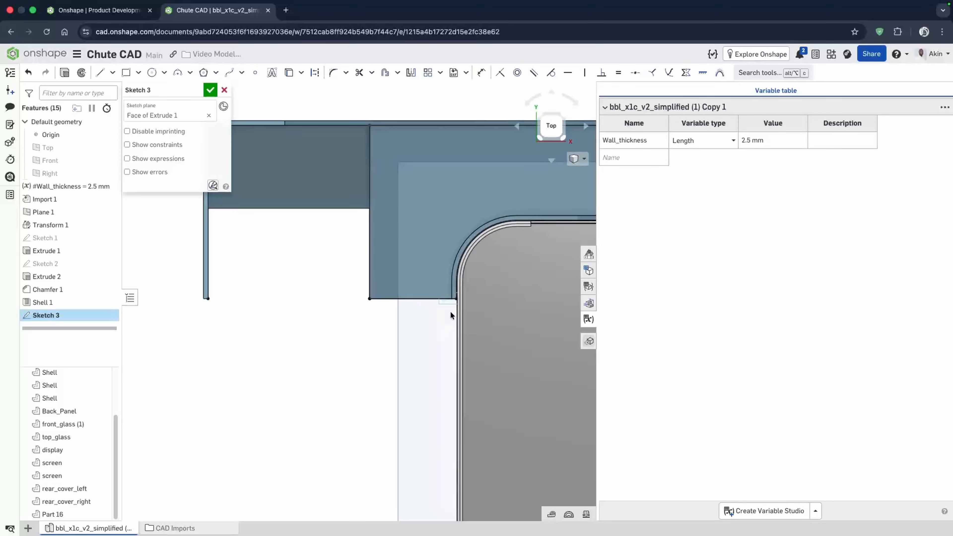
click(100, 75)
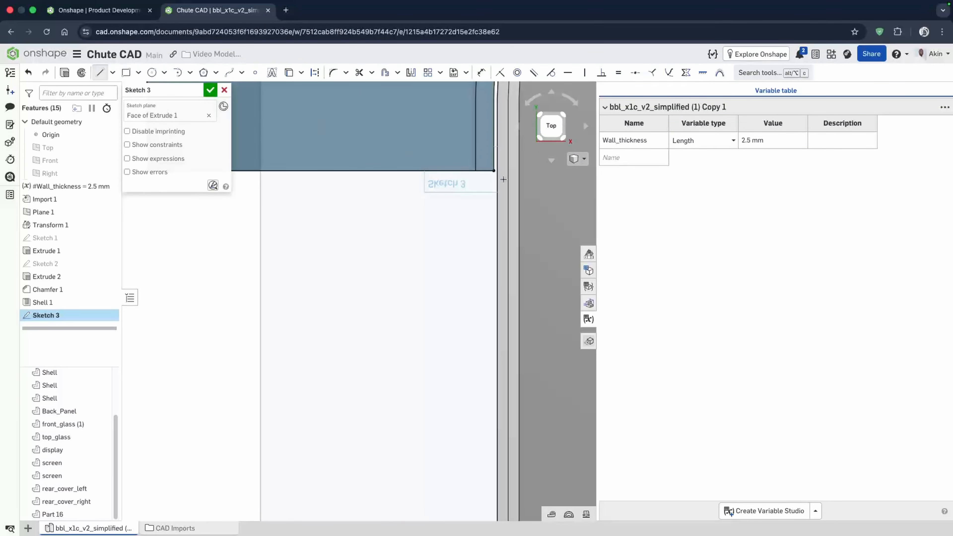
click(494, 170)
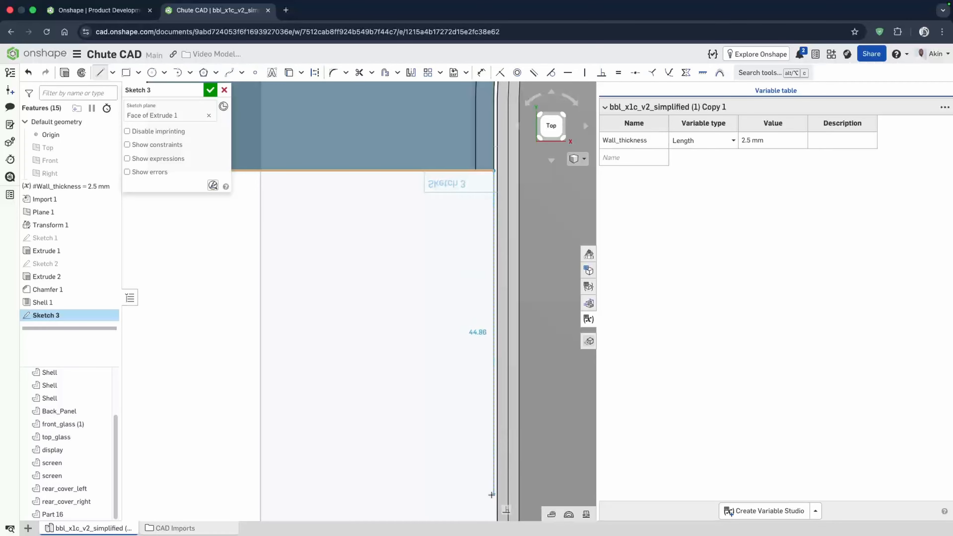
click(492, 495)
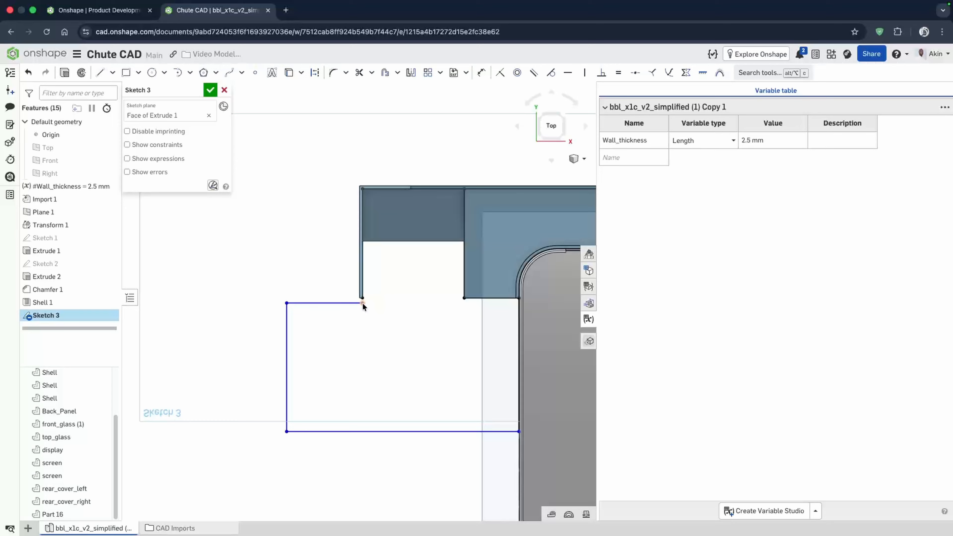
scroll(362, 301, up, 10)
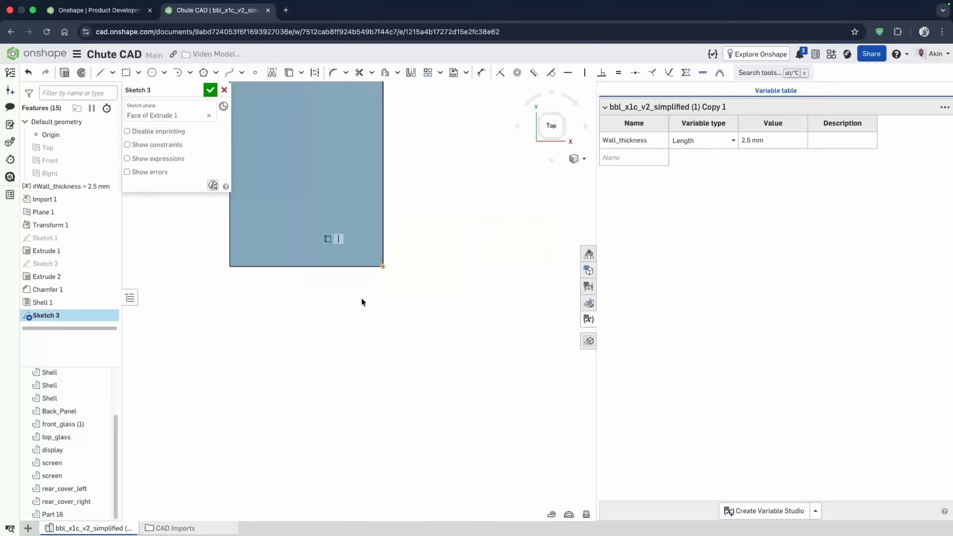
scroll(379, 330, down, 4)
click(379, 407)
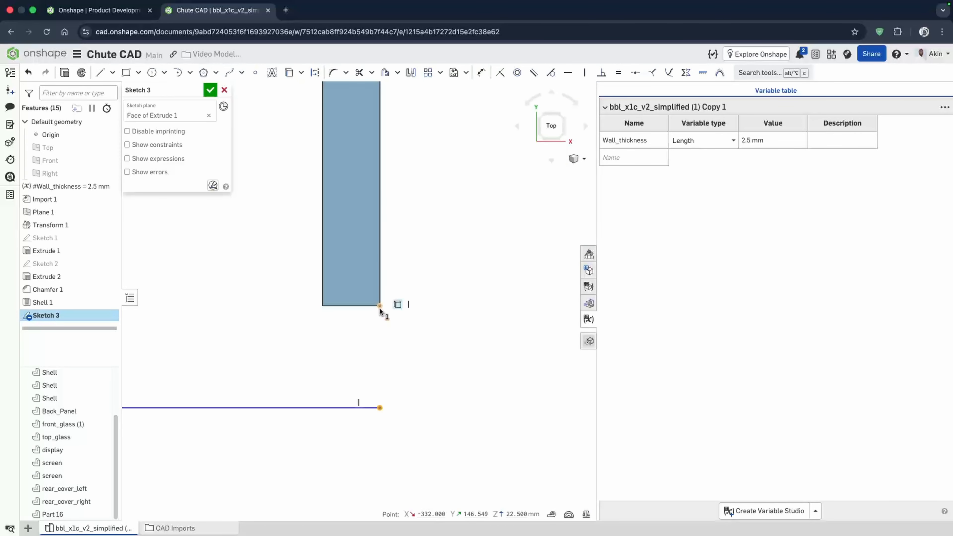
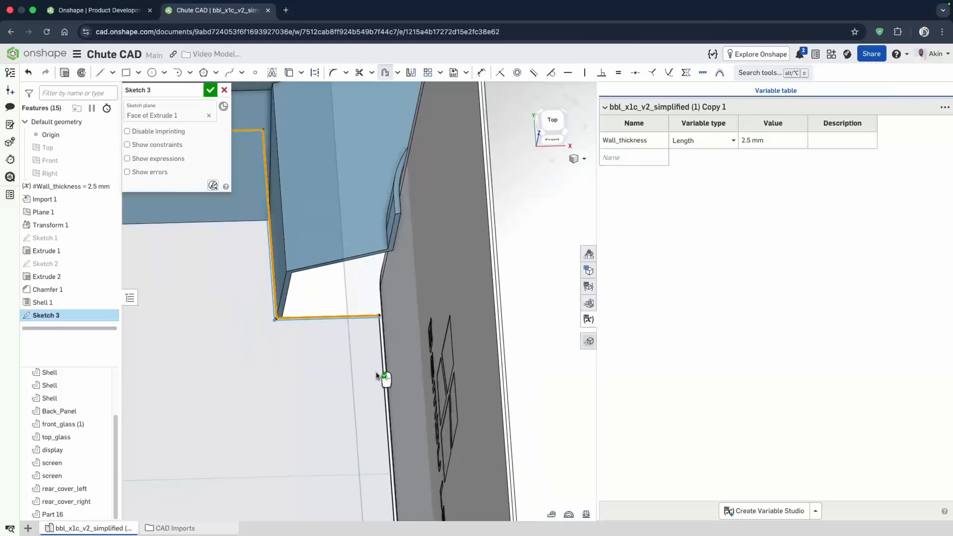
- Examine the closed collector profile around the chute outlet and finish Sketch 3
scroll(383, 354, up, 8)
click(379, 341)
scroll(357, 247, down, 5)
scroll(356, 247, down, 3)
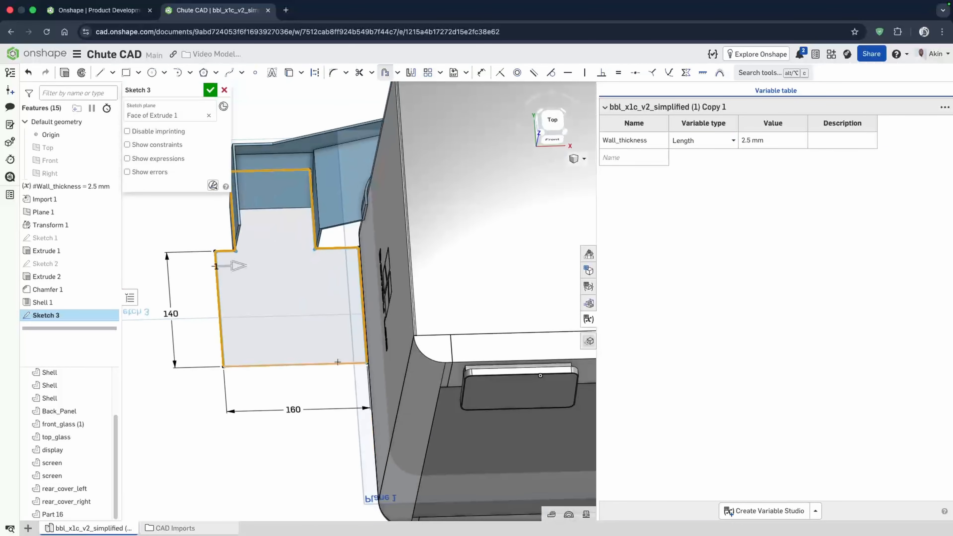
scroll(352, 375, up, 5)
scroll(348, 360, up, 2)
scroll(355, 372, up, 3)
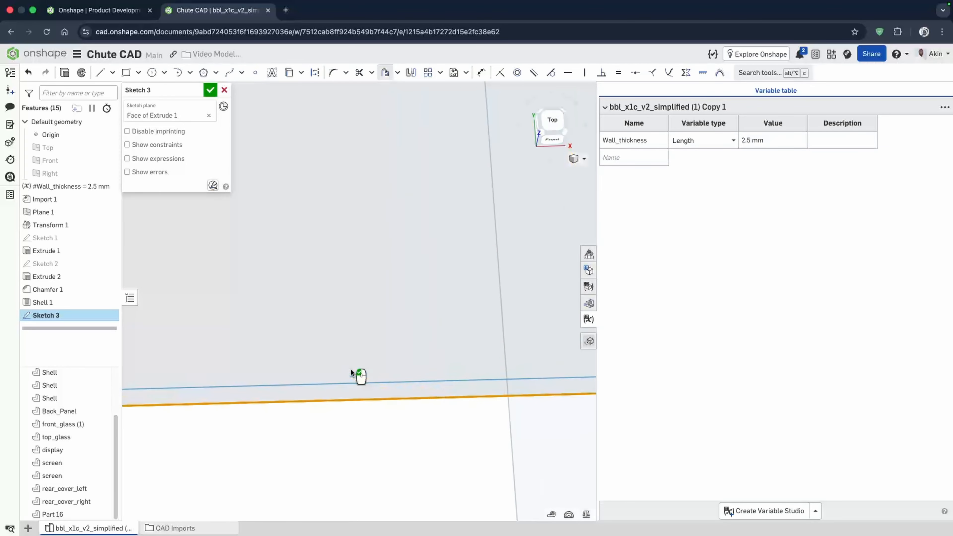
scroll(387, 353, down, 8)
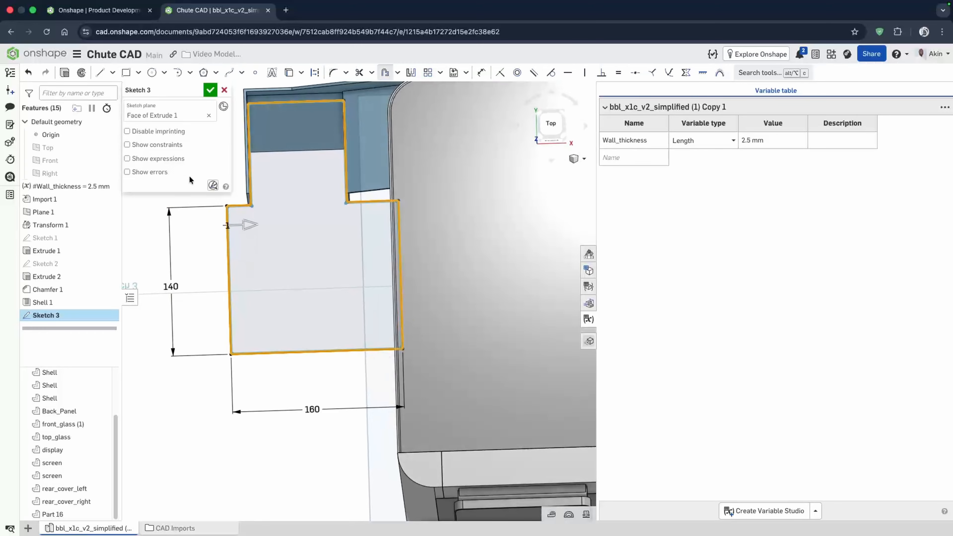
click(211, 90)
right_drag(290, 275, 304, 233)
double_click(58, 315)
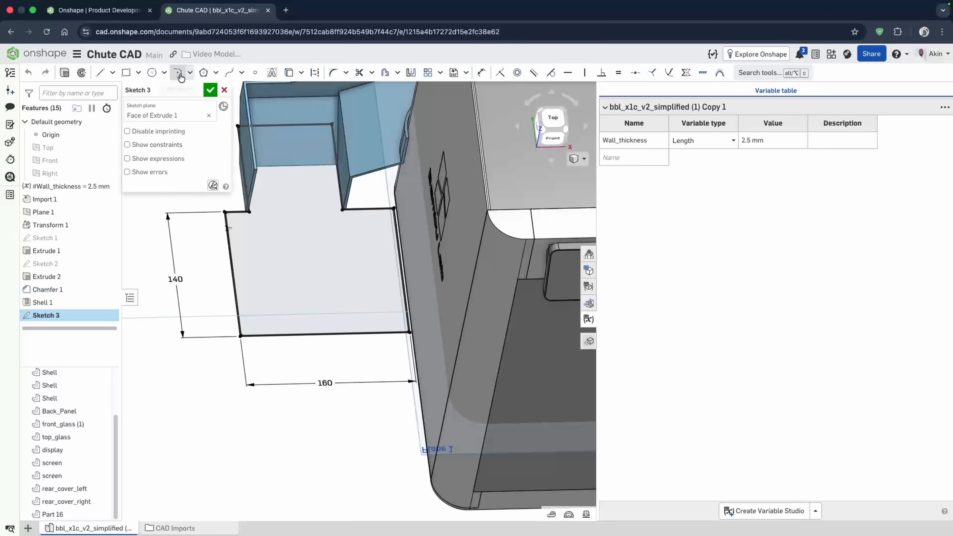
click(211, 91)
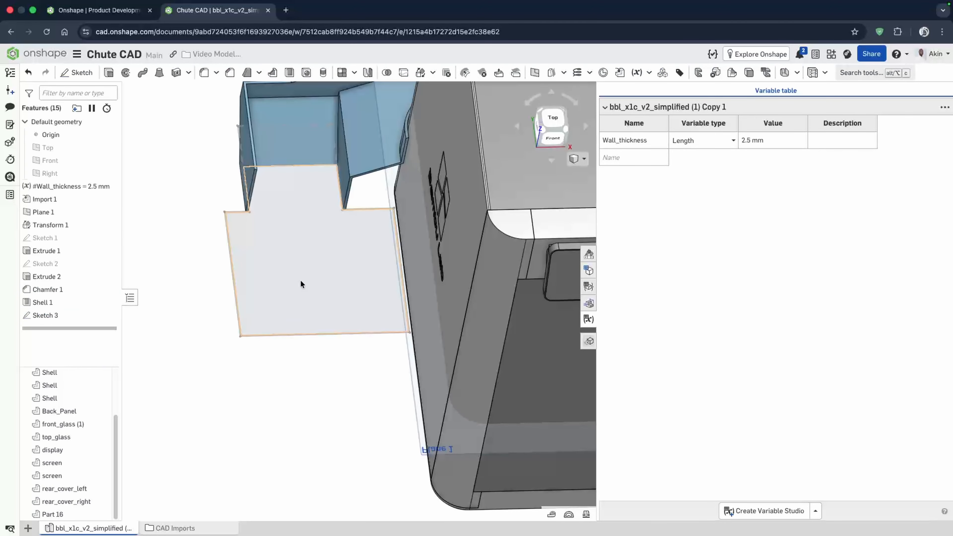
- Create a Length variable named offset set to 1 mm and move it to the top of the feature list
click(627, 161)
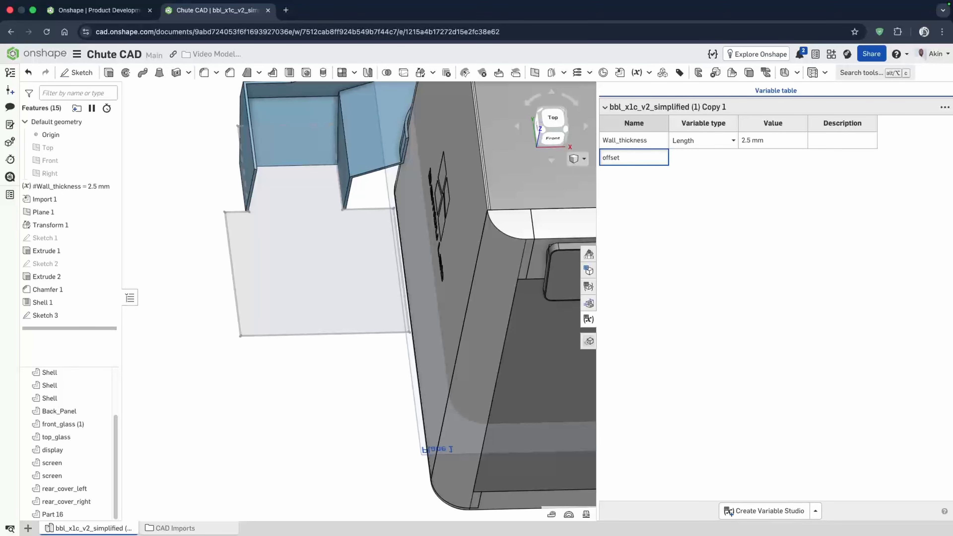
click(701, 163)
click(696, 161)
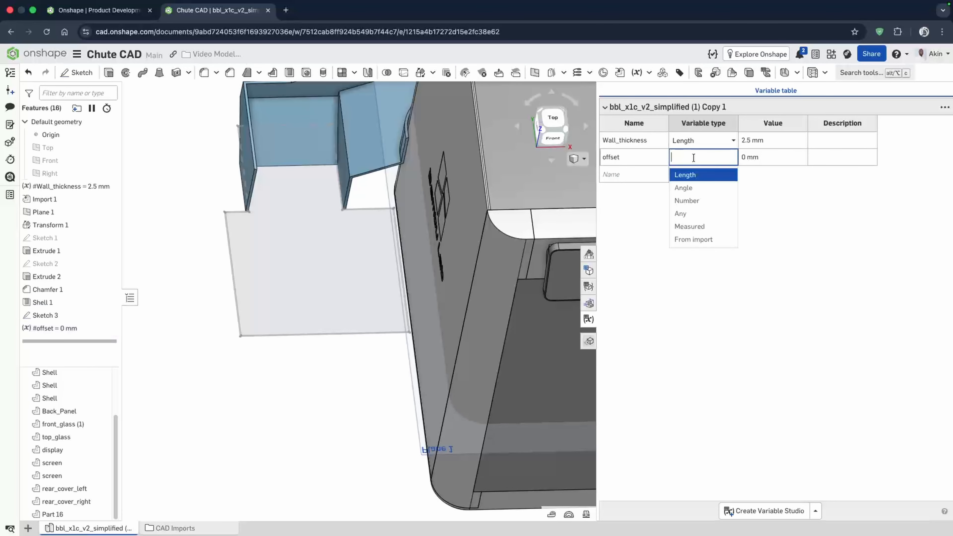
click(769, 157)
key(BackSpace)
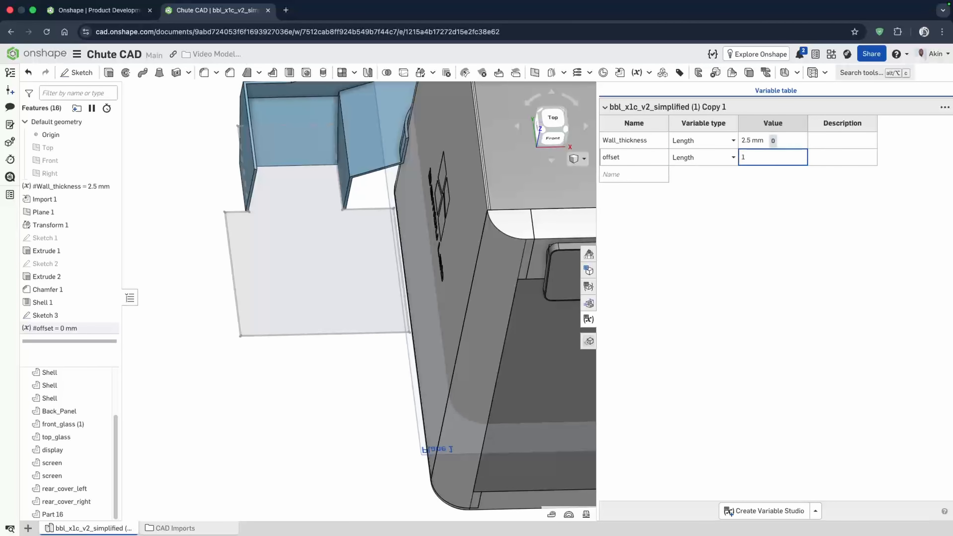
text(1)
key(Return)
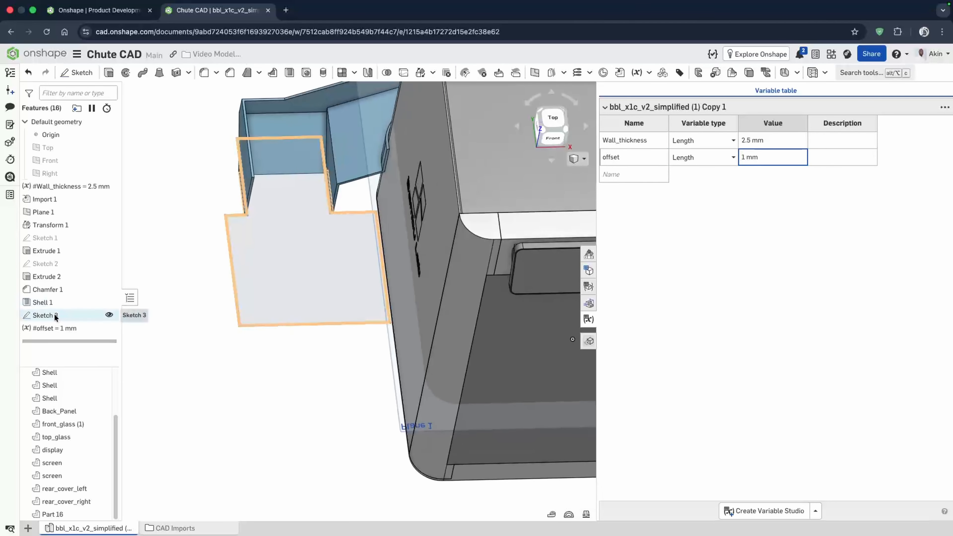
mouse_move(94, 328)
mouse_down()
mouse_move(64, 260)
mouse_move(64, 199)
mouse_up()
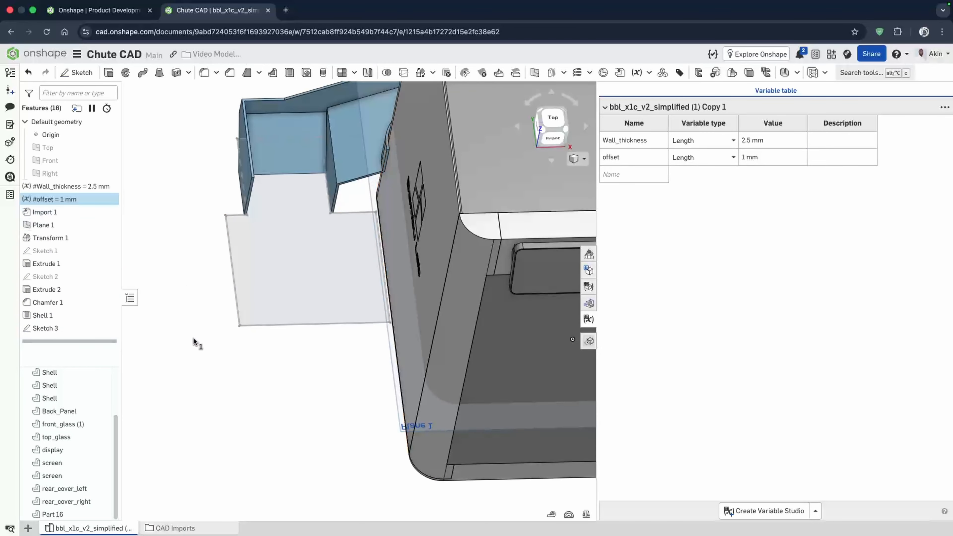
- Edit Sketch 3 and drive the gap dimension between the profile and the printer edge with the #offset variable
double_click(70, 328)
scroll(245, 256, up, 15)
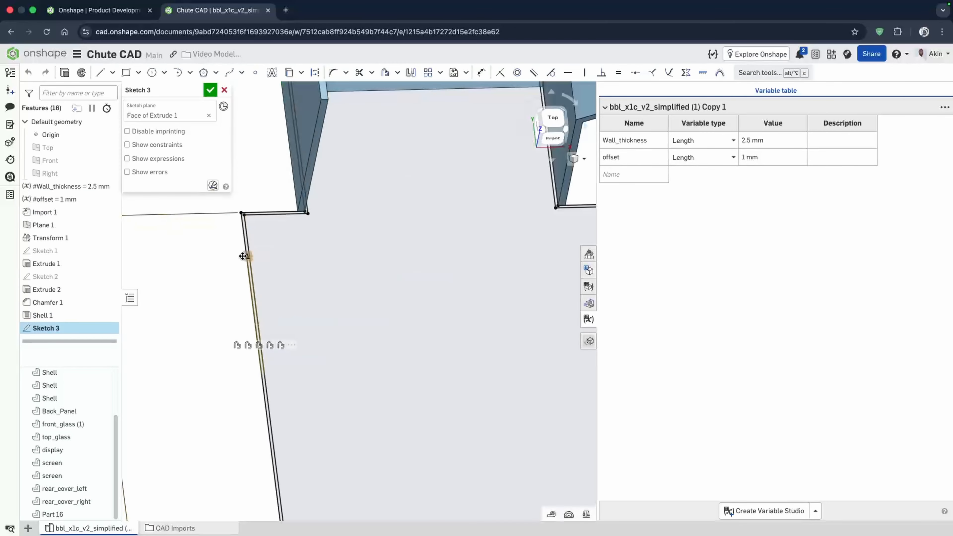
double_click(469, 205)
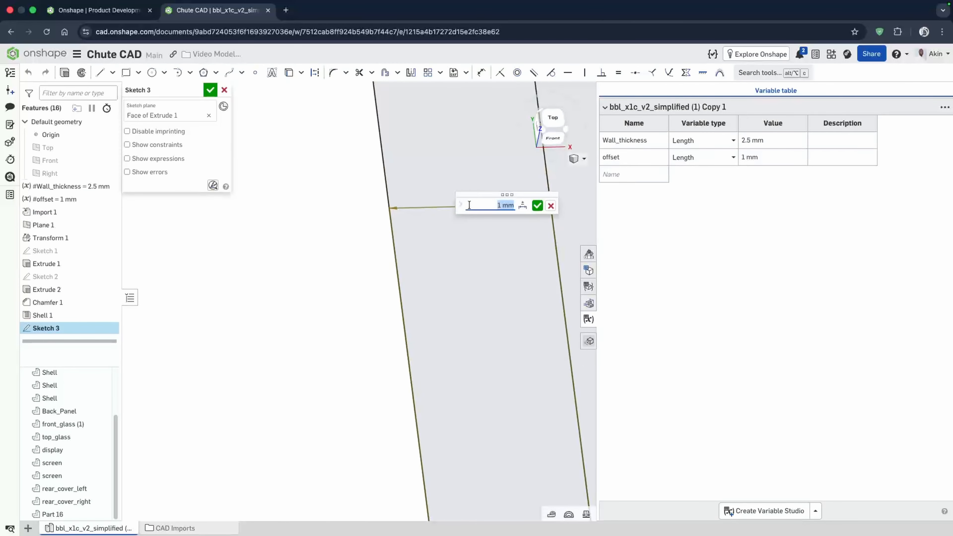
text(of)
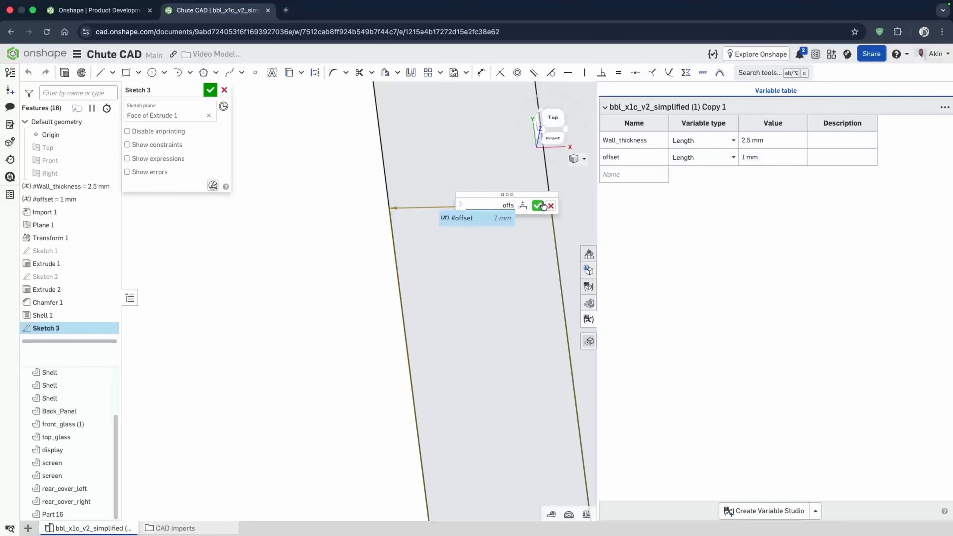
text(fs)
click(543, 205)
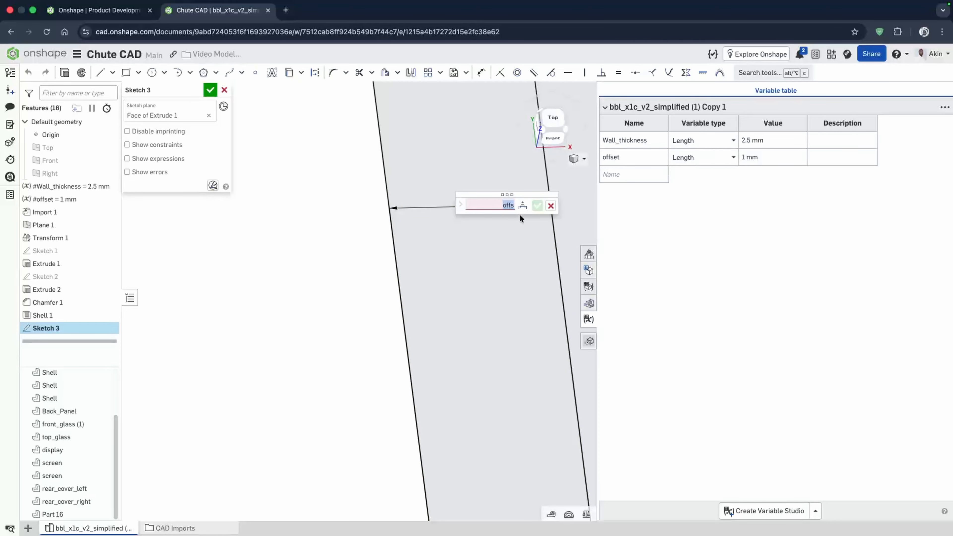
text(off)
click(481, 219)
key(Return)
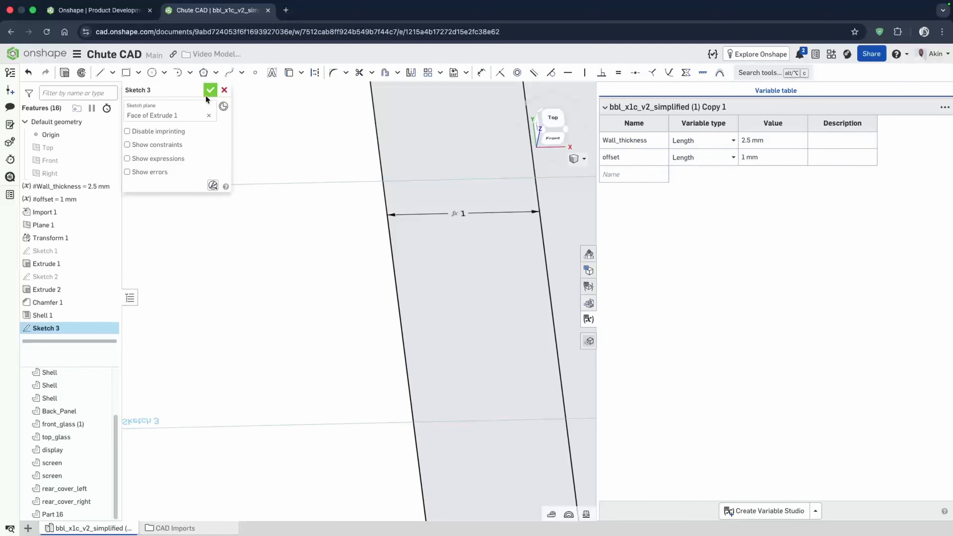
click(210, 90)
- Rename Sketch 1 to Chute Sketch
right_click(52, 251)
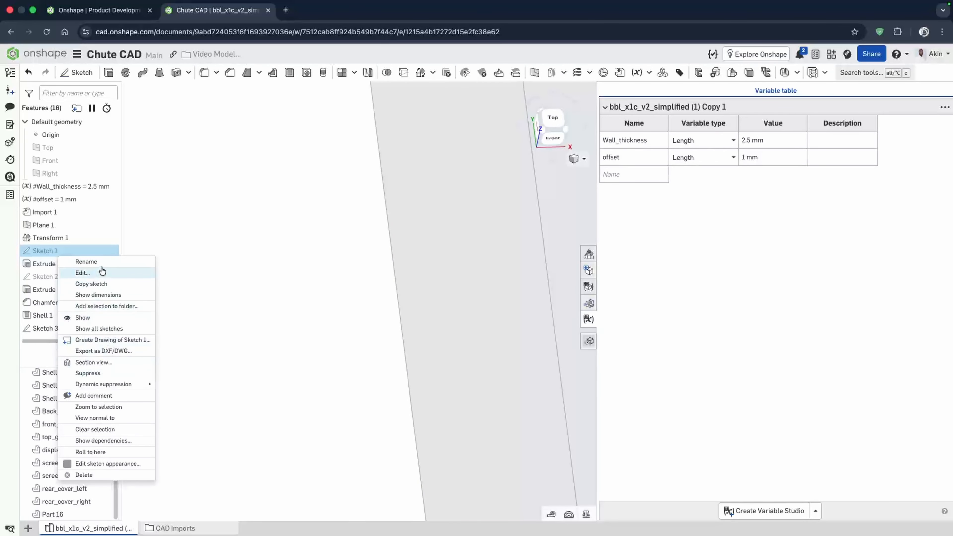
click(46, 252)
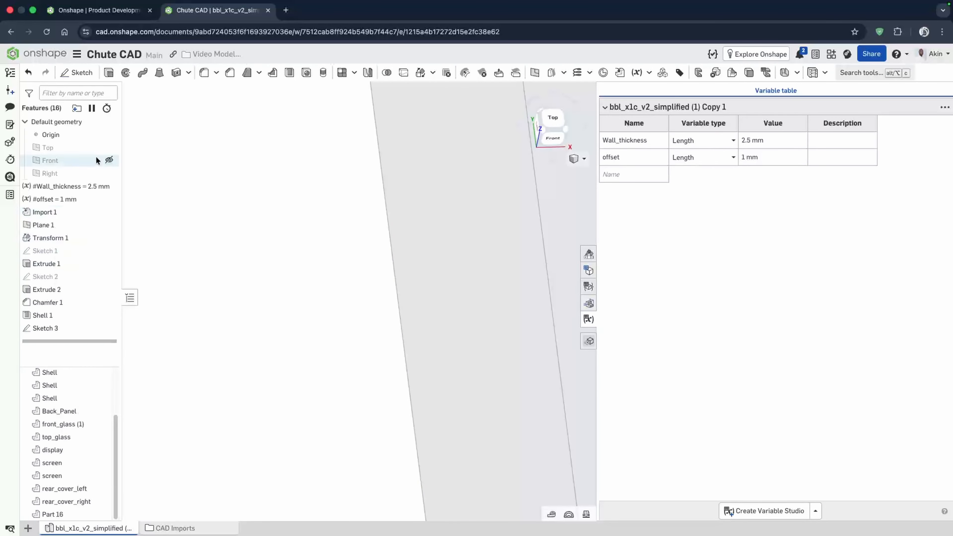
double_click(44, 250)
click(195, 91)
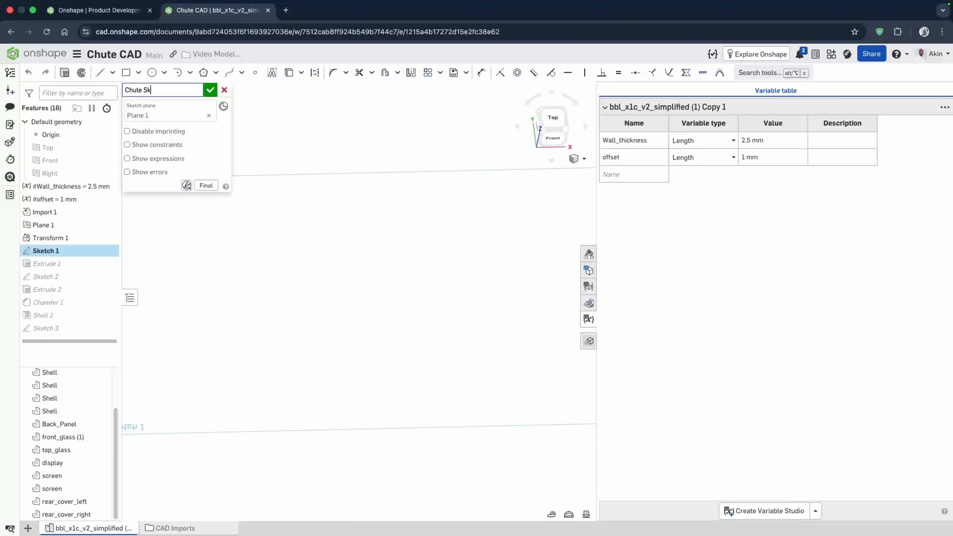
click(210, 90)
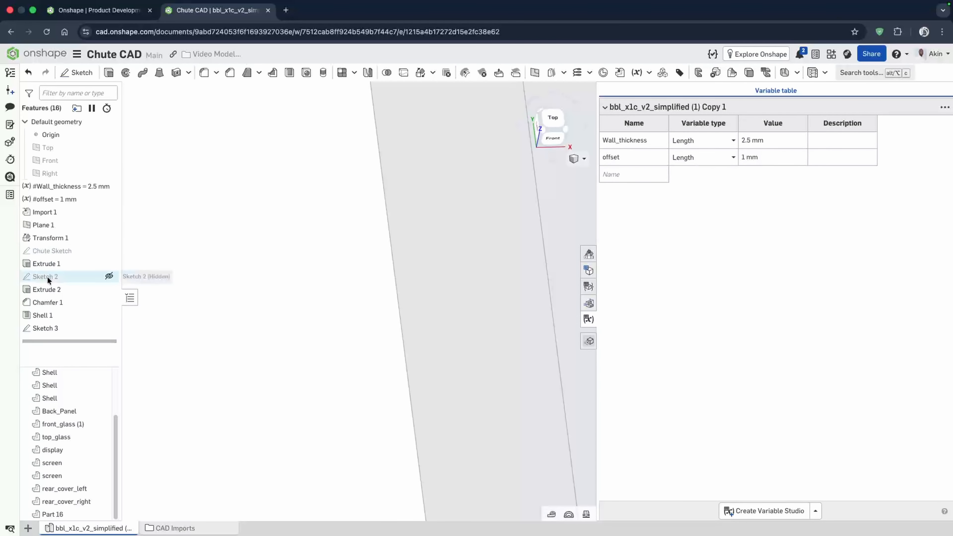
- Rename Sketch 2 to Chute Slope Sketch
double_click(46, 277)
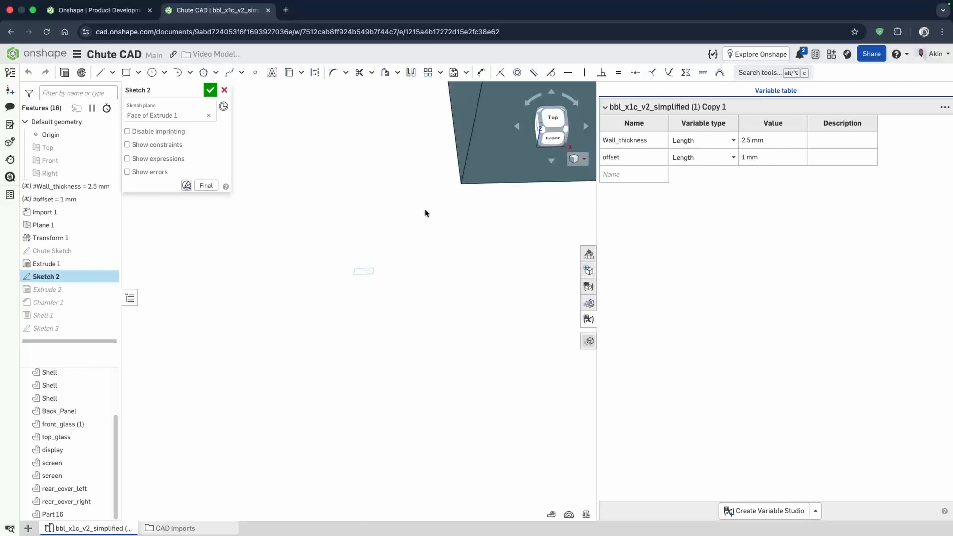
right_drag(404, 152, 408, 132)
click(205, 91)
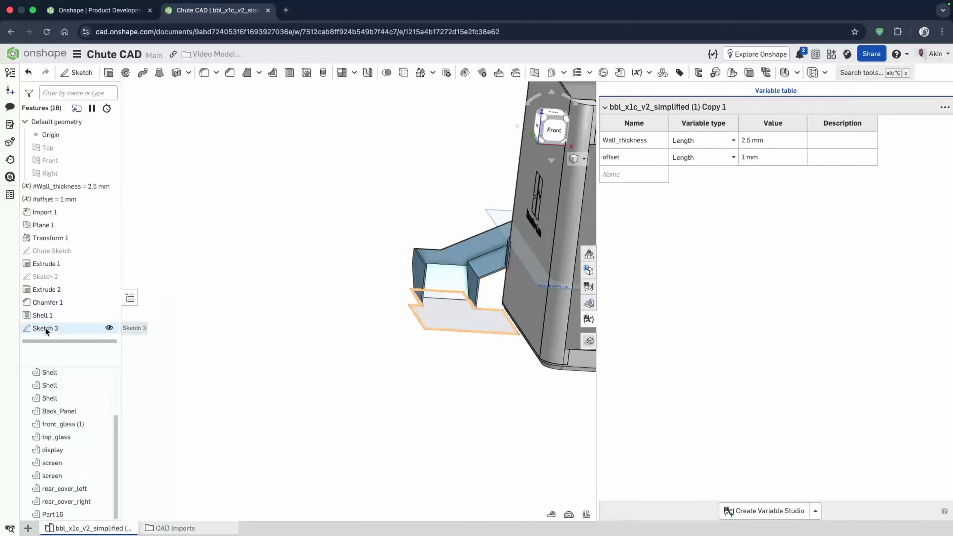
double_click(46, 278)
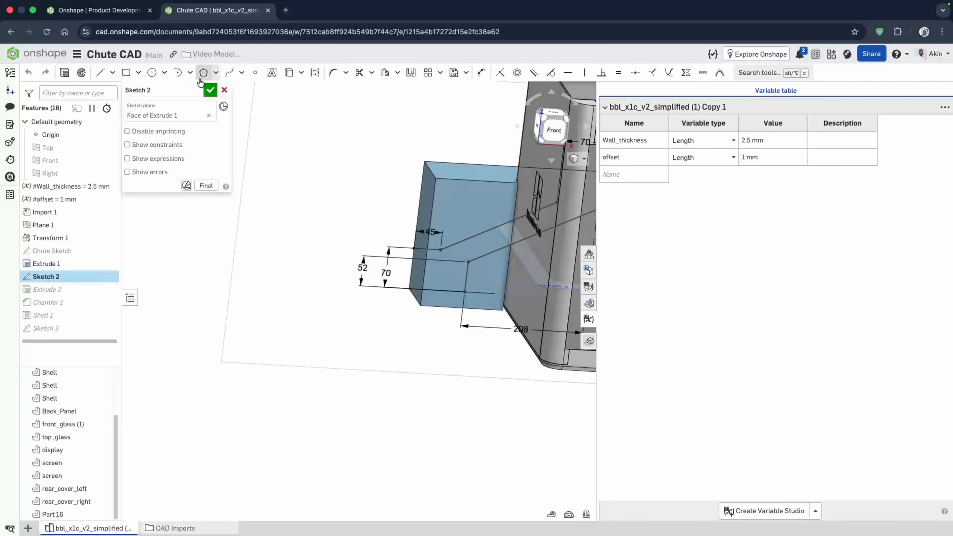
click(196, 90)
text(Ss)
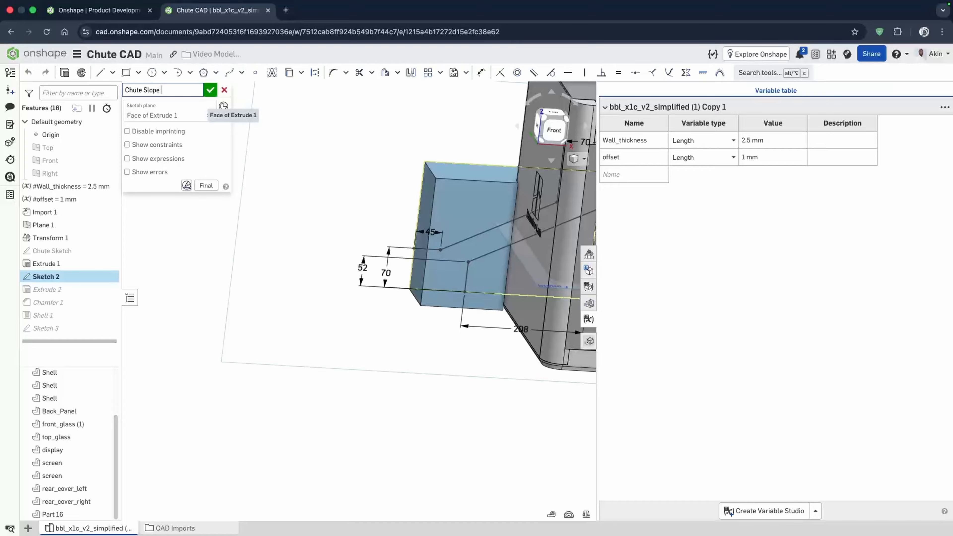
click(211, 90)
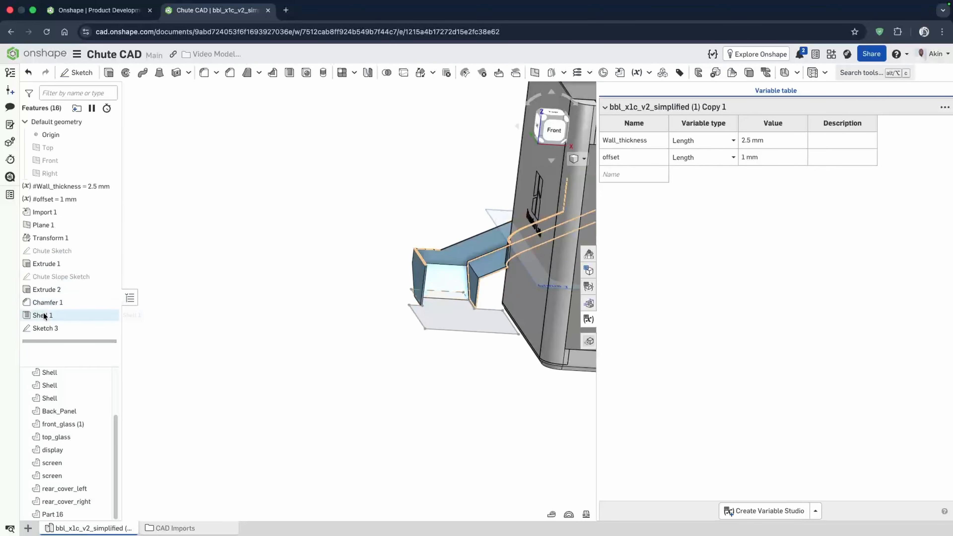
- Rename Sketch 3 to Collector Sketch
right_click(49, 327)
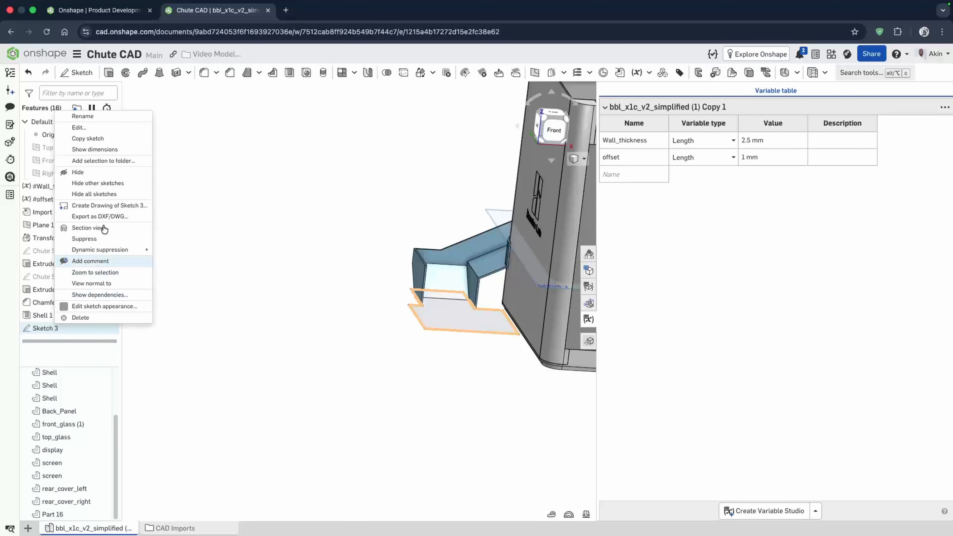
click(96, 124)
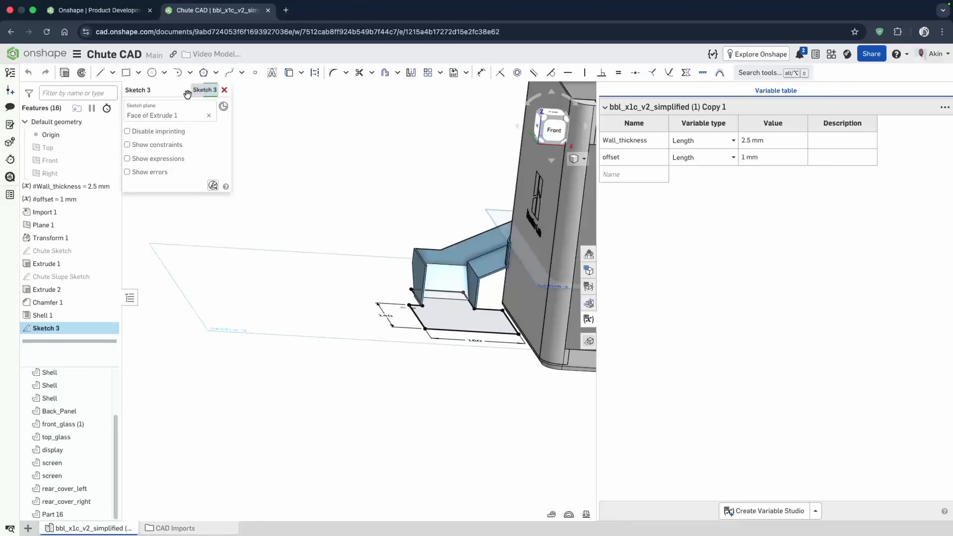
click(193, 94)
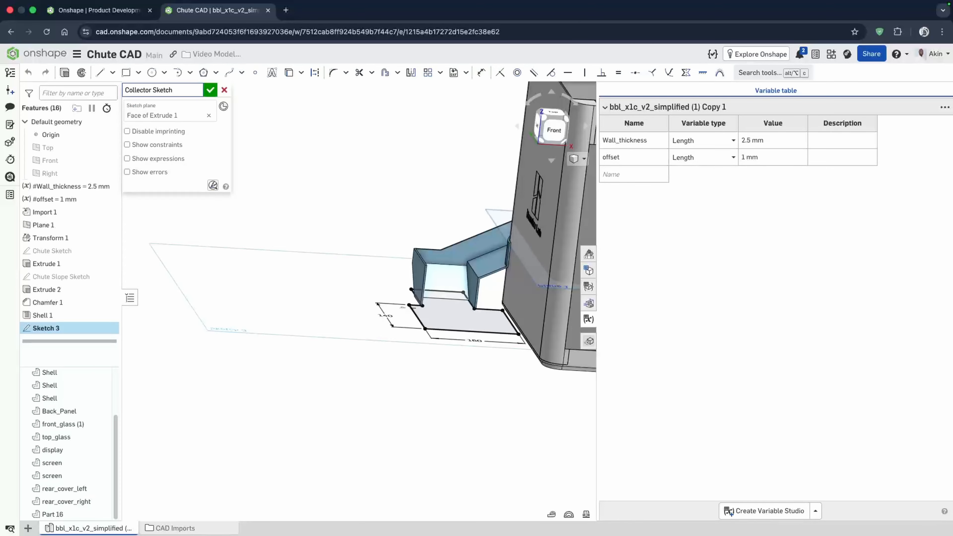
click(210, 90)
- Start an extrude and select the three regions of the Collector Sketch
right_drag(388, 231, 300, 345)
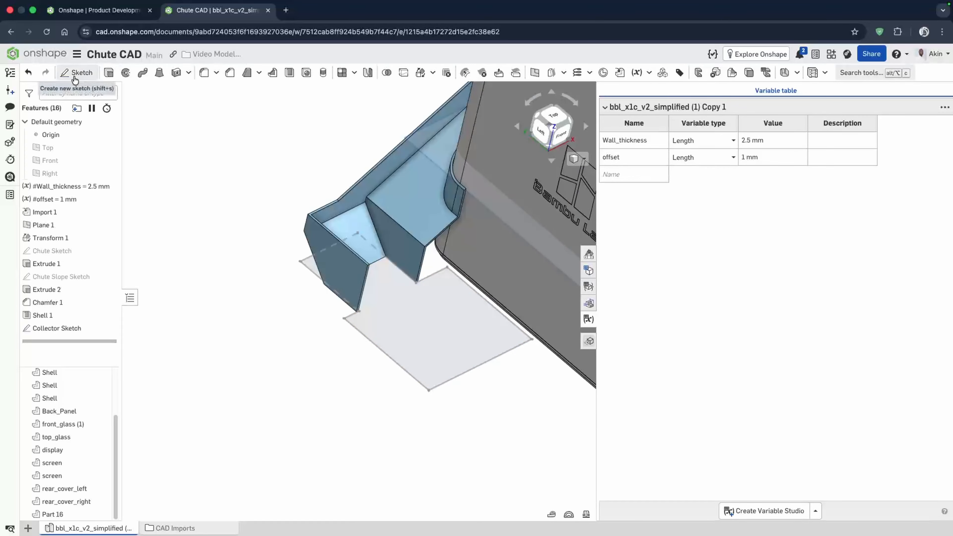
click(108, 72)
click(433, 349)
mouse_move(432, 350)
right_down()
mouse_move(288, 283)
mouse_move(292, 302)
mouse_move(373, 314)
mouse_move(351, 336)
right_up()
click(288, 284)
scroll(300, 311, up, 5)
click(410, 312)
scroll(383, 305, down, 5)
scroll(351, 334, down, 1)
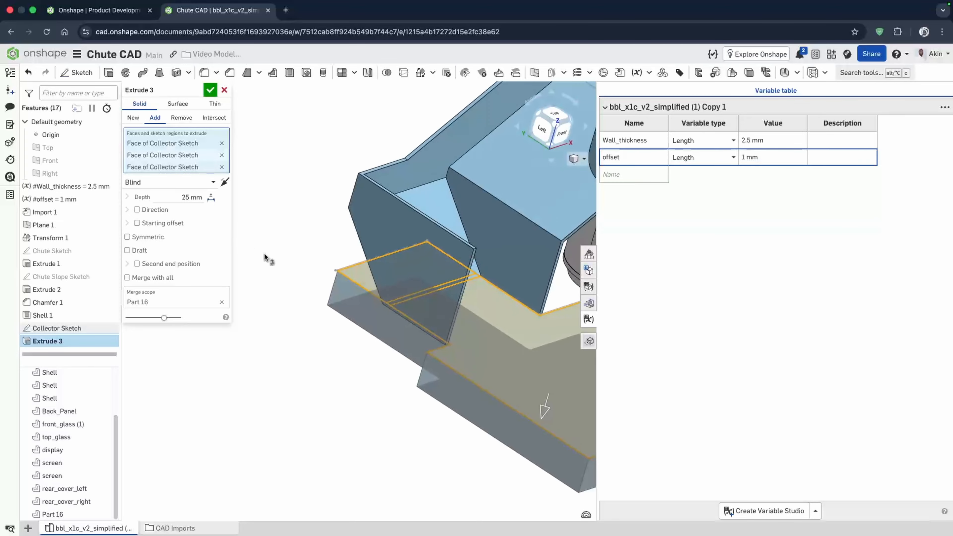
scroll(485, 314, down, 4)
scroll(484, 315, up, 8)
scroll(336, 280, down, 6)
scroll(336, 280, down, 2)
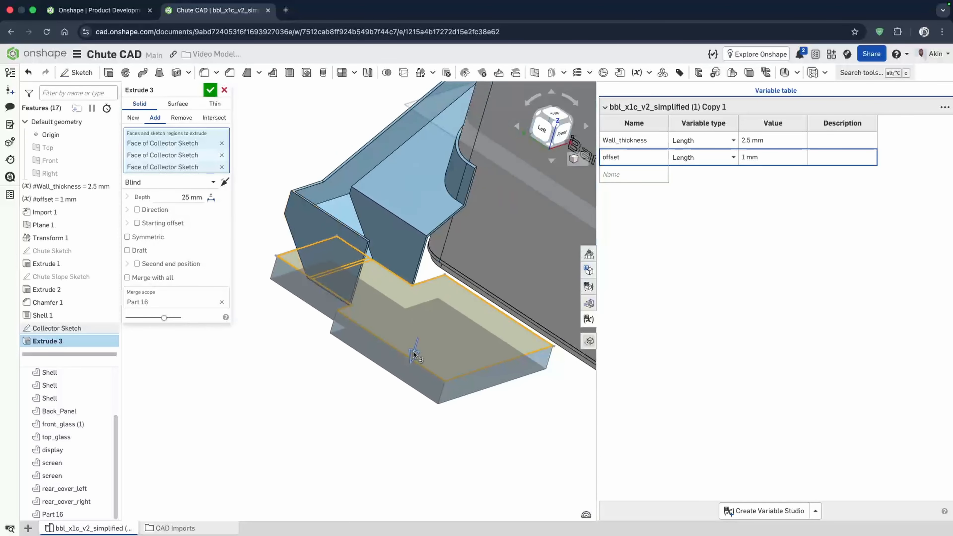
- Reverse the extrusion direction, set its depth to 50 mm, and confirm the extrude
click(225, 182)
drag(438, 270, 445, 256)
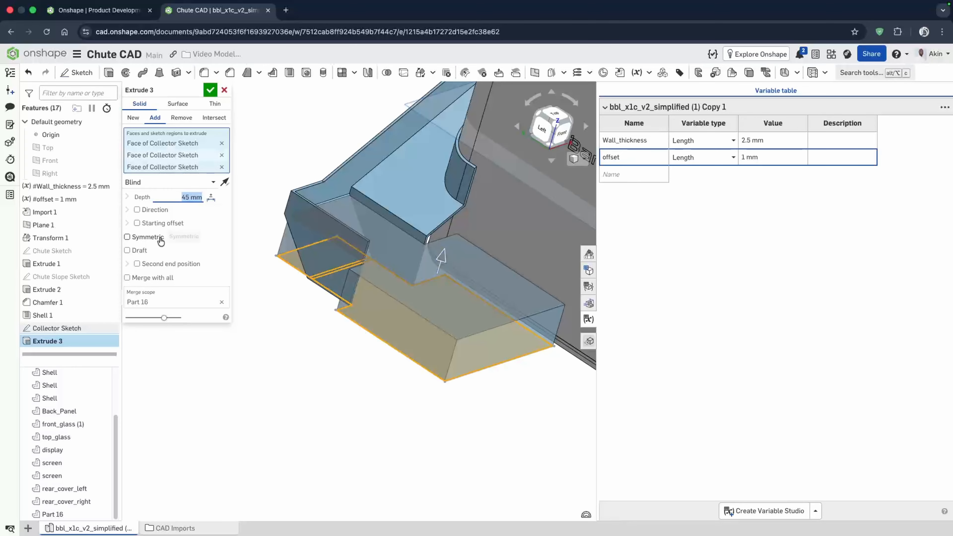
text(50)
key(Return)
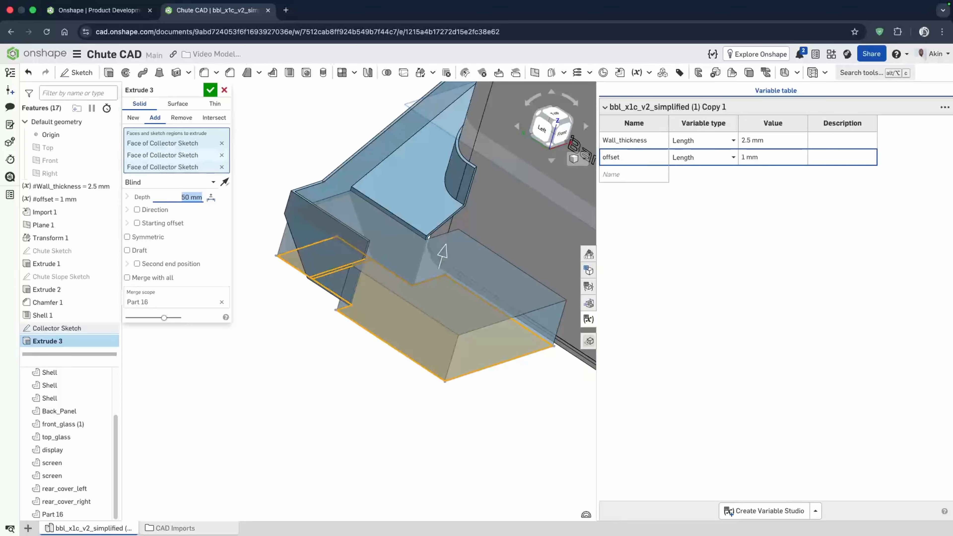
click(214, 91)
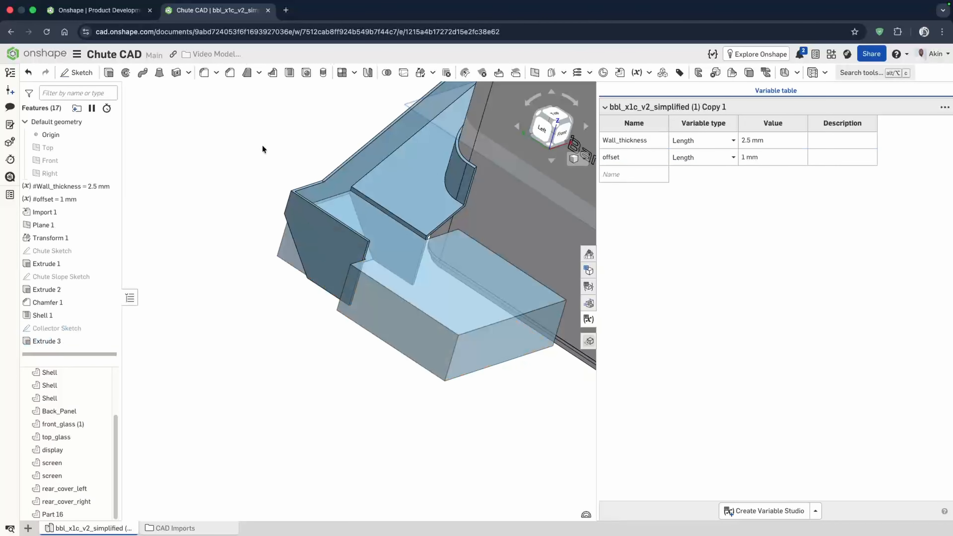
double_click(47, 342)
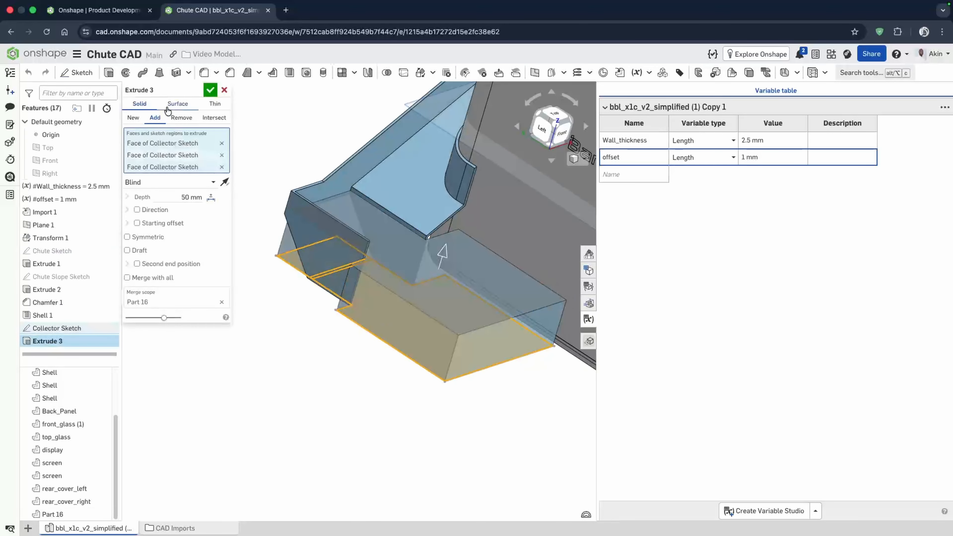
click(211, 91)
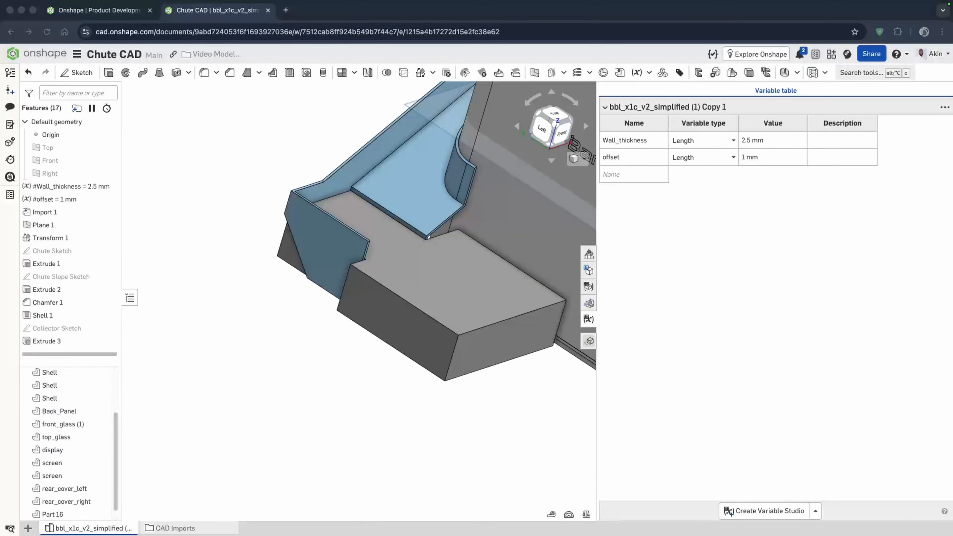
- Subtract the chute part from the collector part with a Boolean, keeping the chute as the tool
click(386, 73)
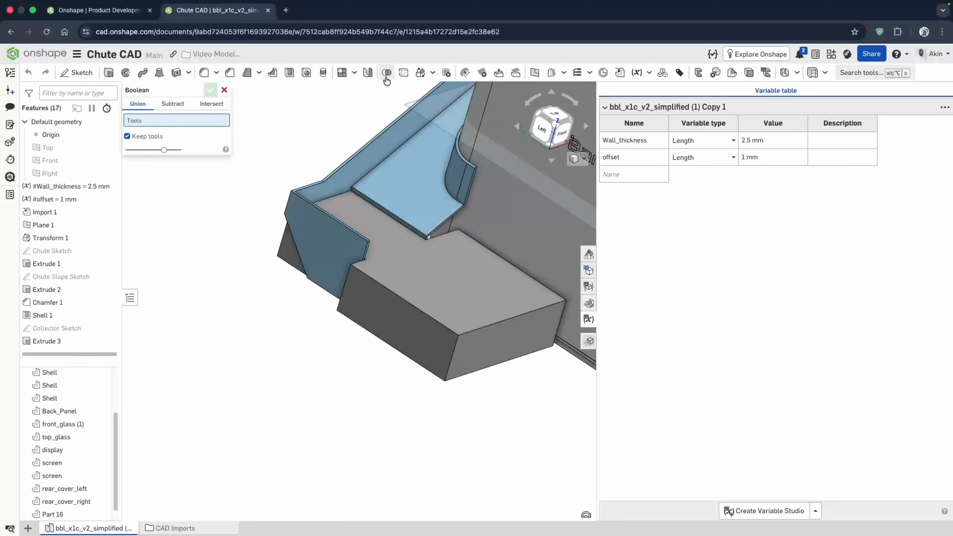
click(175, 105)
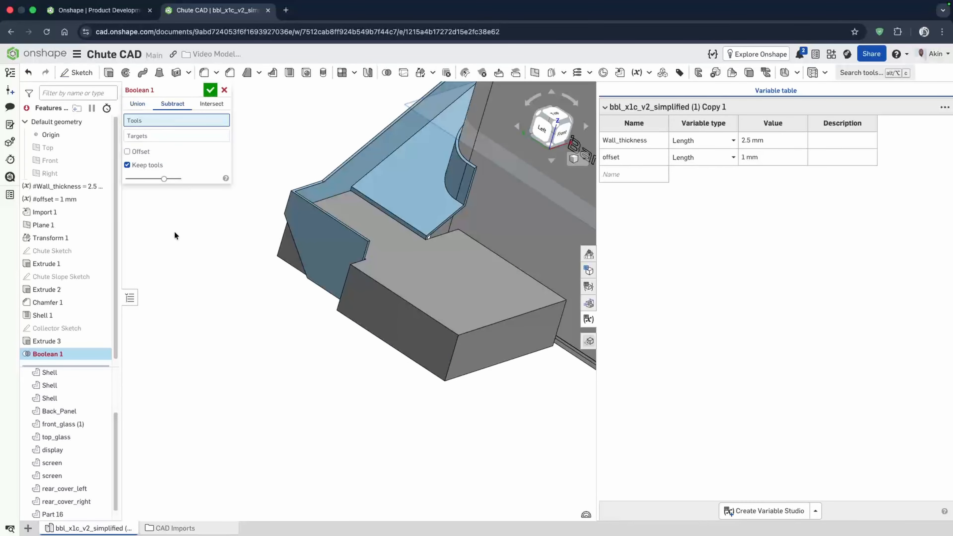
click(390, 158)
click(446, 281)
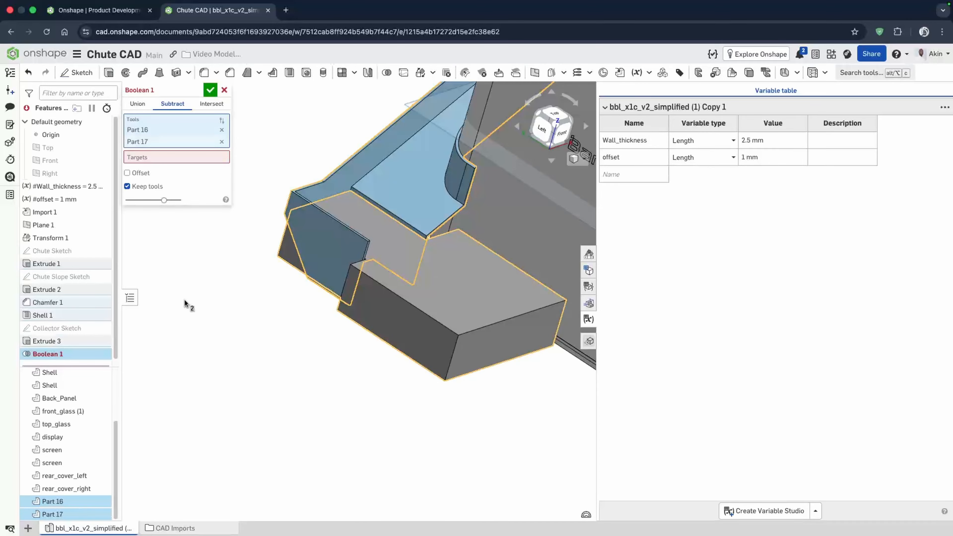
click(221, 145)
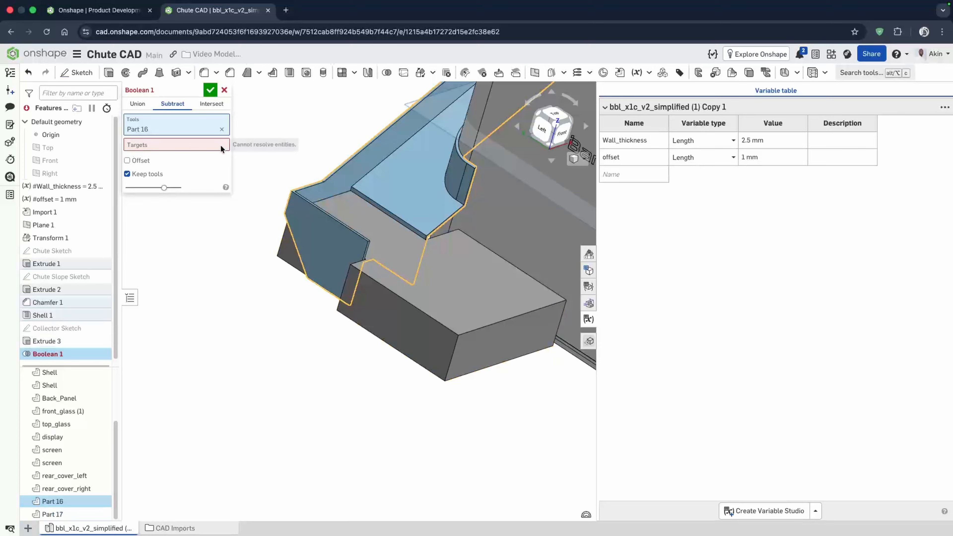
click(194, 148)
click(490, 289)
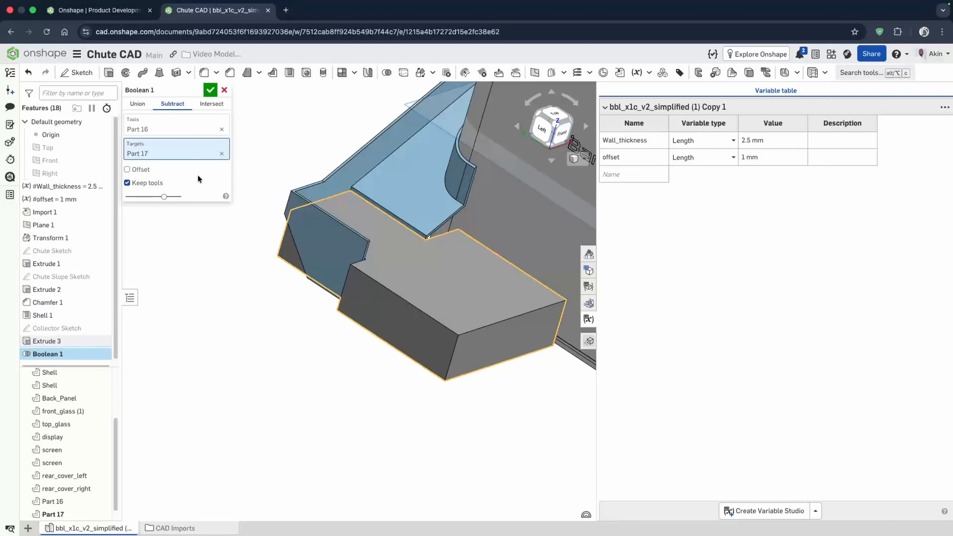
click(209, 90)
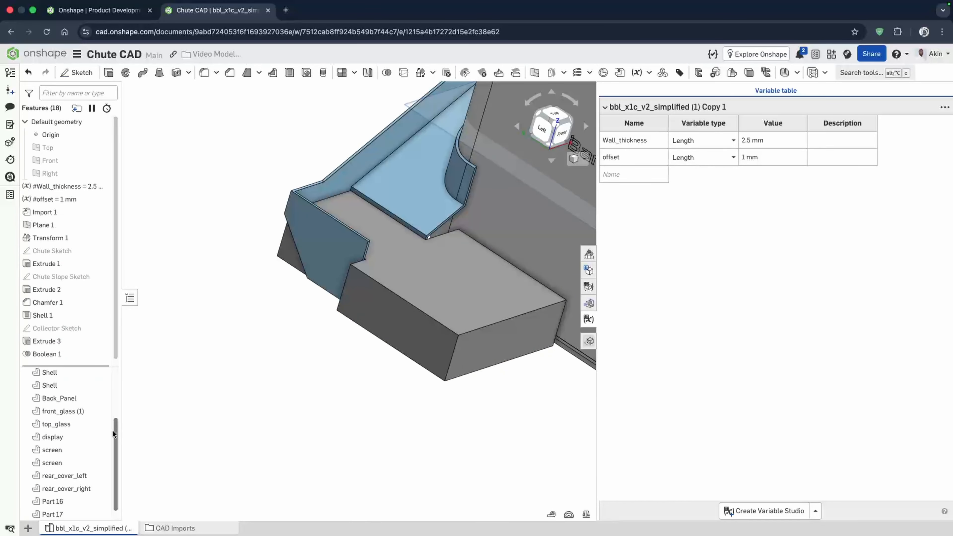
- Delete Part 18, the leftover cut piece
scroll(118, 426, down, 1)
right_drag(255, 386, 330, 362)
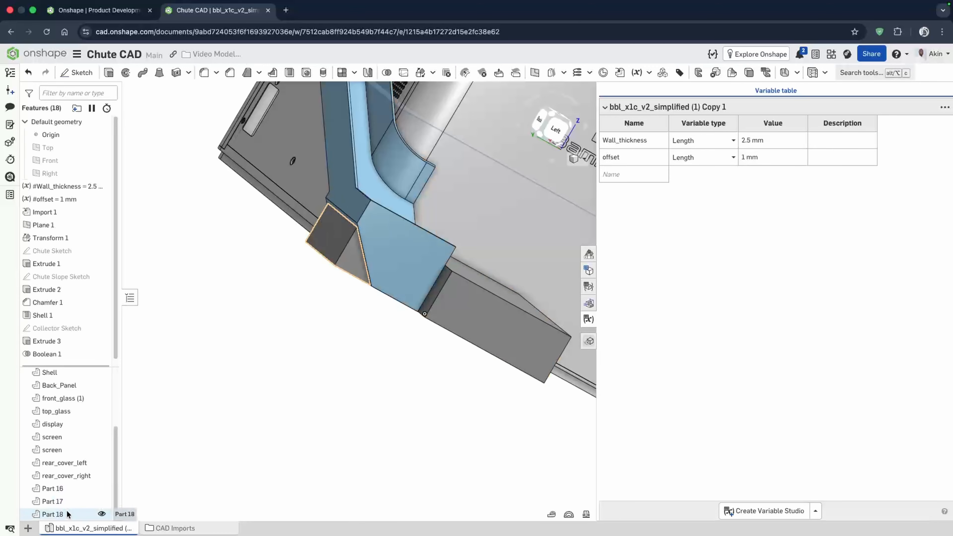
click(109, 514)
key(Delete)
right_drag(352, 394, 395, 260)
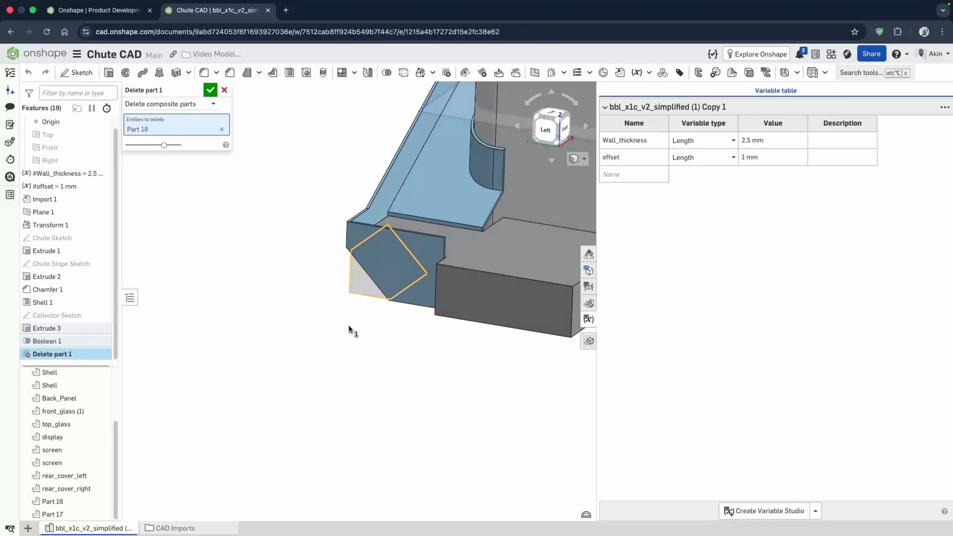
click(214, 91)
- Create a section view through the chute and collector wall to inspect how they meet
right_drag(319, 250, 283, 246)
click(577, 158)
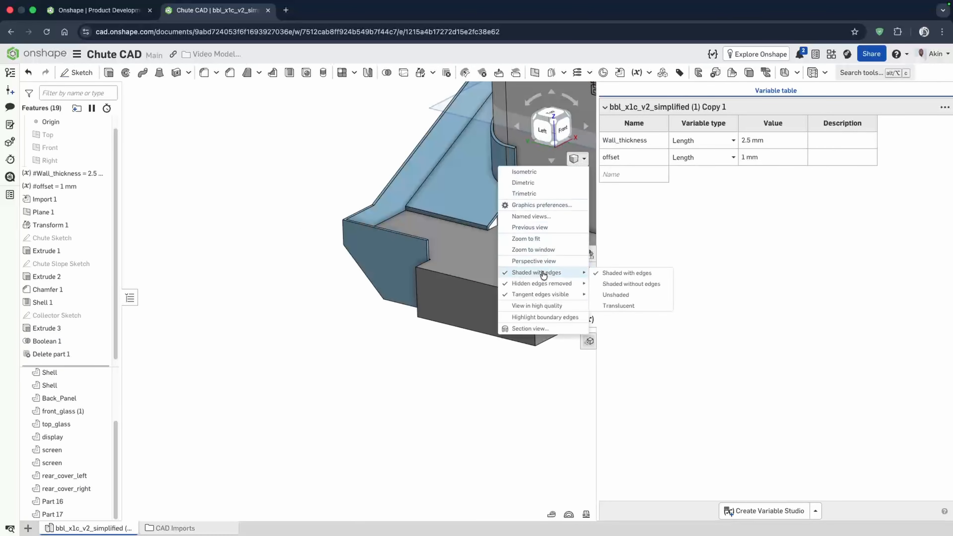
click(530, 333)
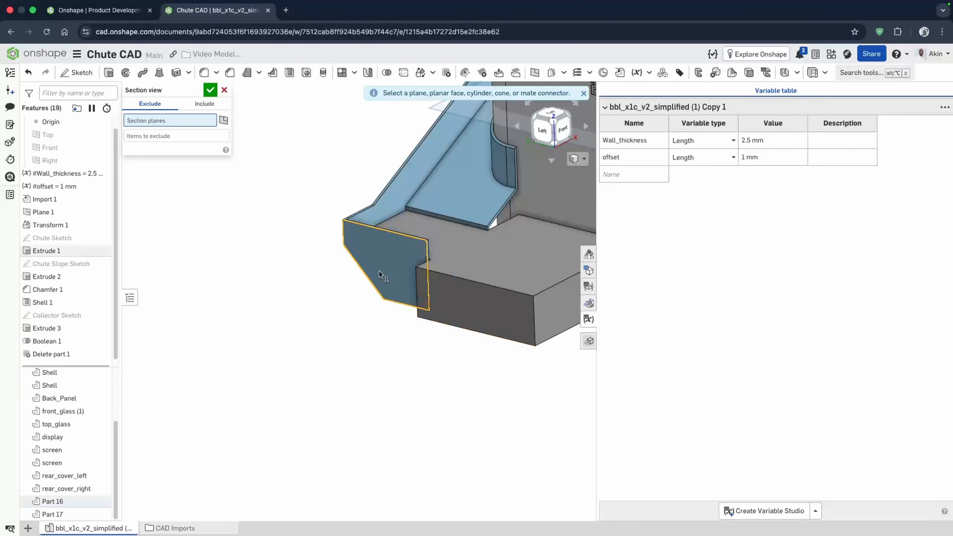
click(378, 270)
drag(359, 277, 375, 272)
scroll(375, 251, up, 5)
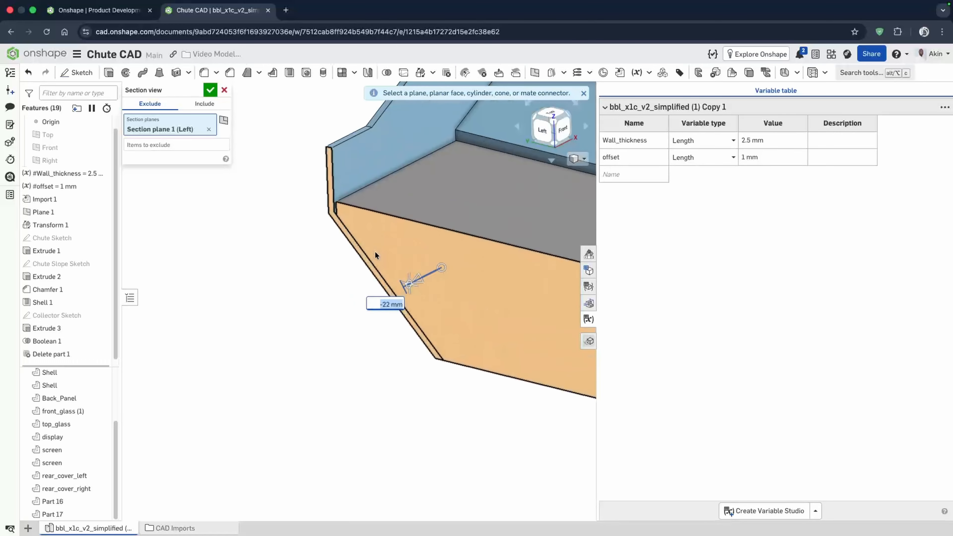
right_drag(374, 251, 385, 236)
click(212, 89)
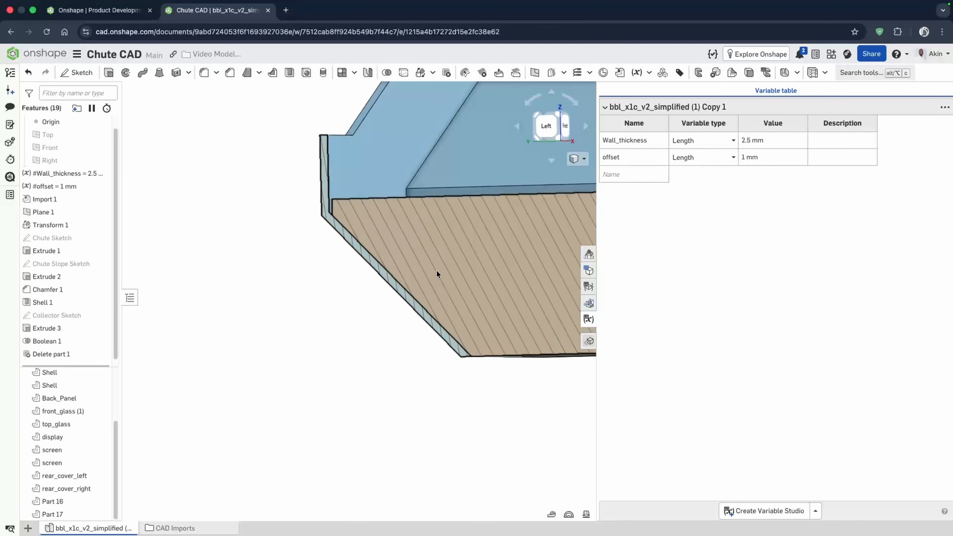
right_drag(438, 272, 311, 260)
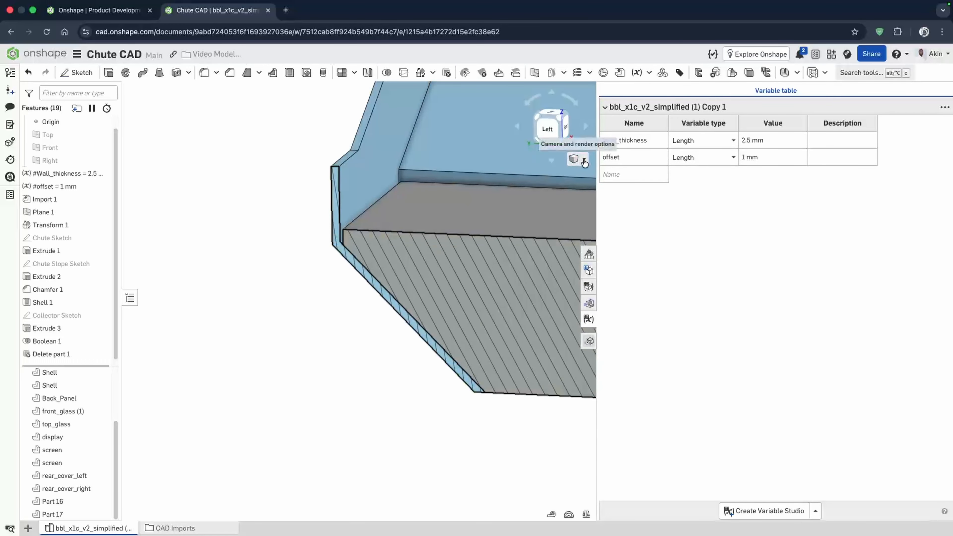
- Hide the chute part and inspect the collector's cut opening from below
click(102, 501)
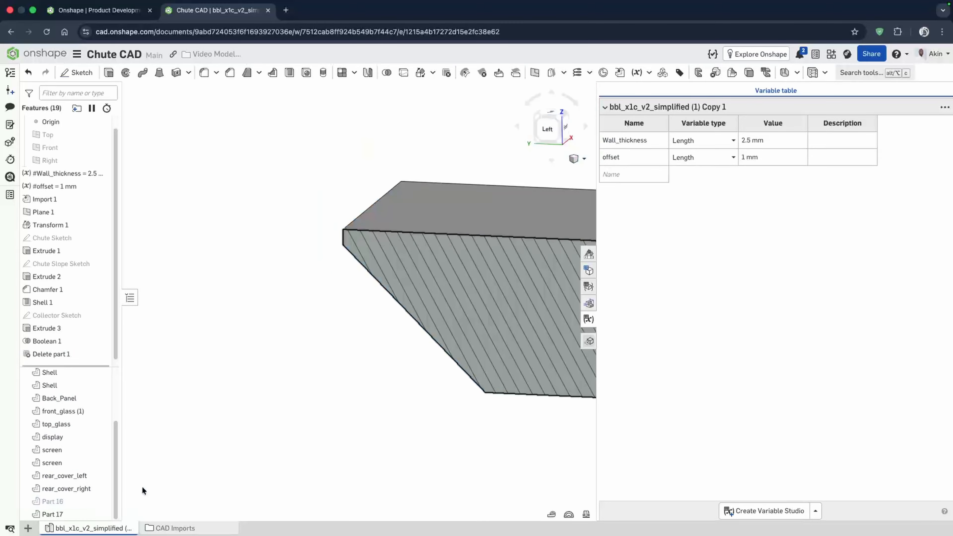
right_drag(338, 347, 469, 304)
scroll(321, 325, down, 2)
right_drag(322, 324, 412, 294)
click(412, 293)
scroll(441, 133, down, 5)
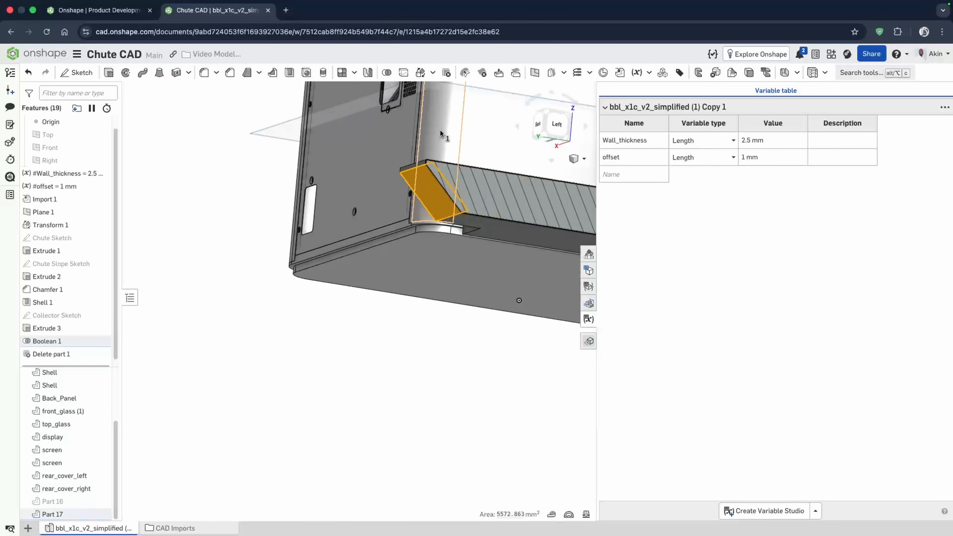
click(420, 329)
right_drag(421, 329, 419, 333)
scroll(397, 241, up, 5)
- Offset the collector's sloped cut face with Move face using the #offset variable as the distance
click(499, 72)
click(440, 216)
drag(413, 241, 445, 228)
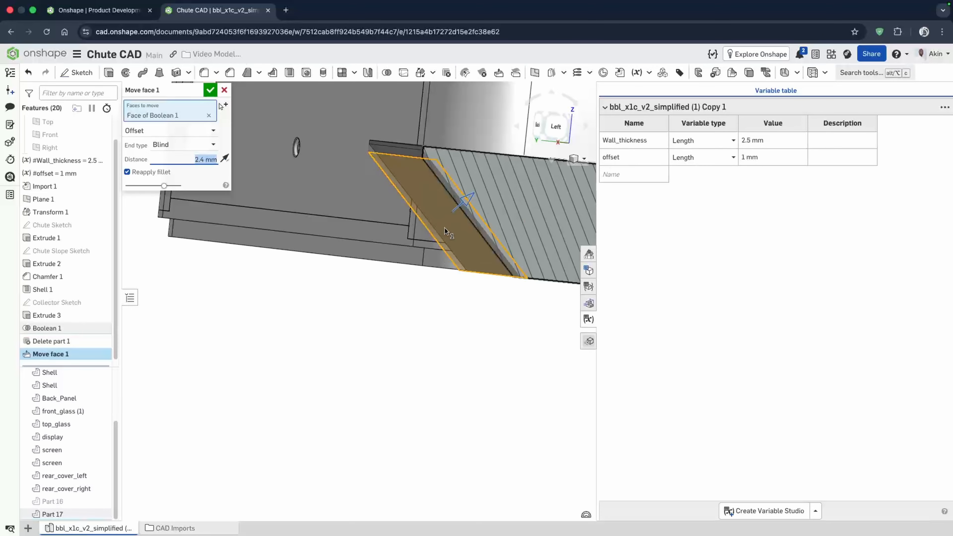
text(1)
key(Return)
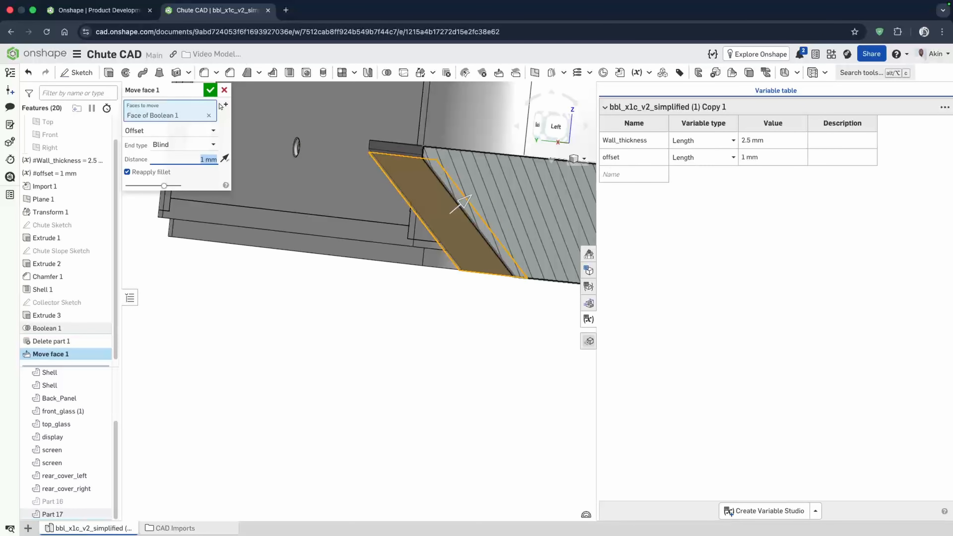
text(o)
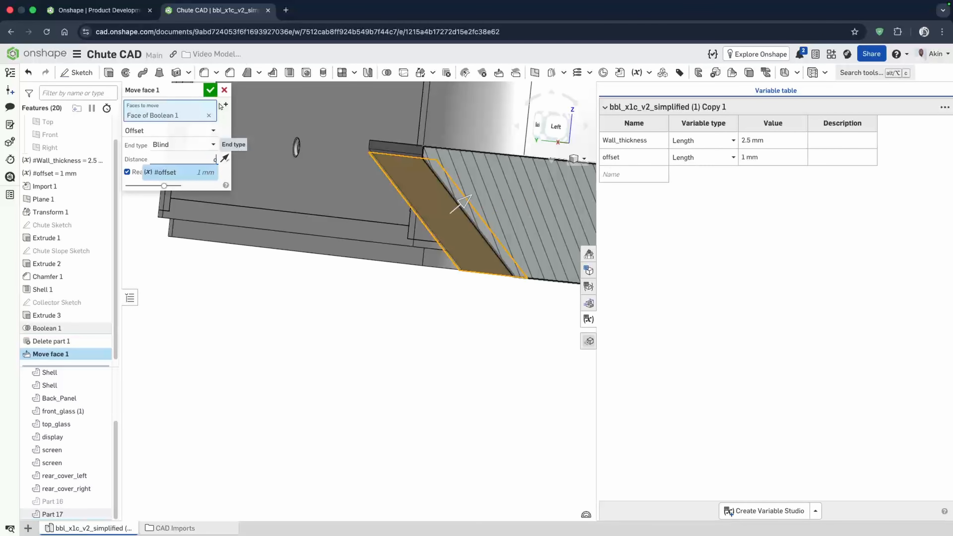
text(f)
key(Return)
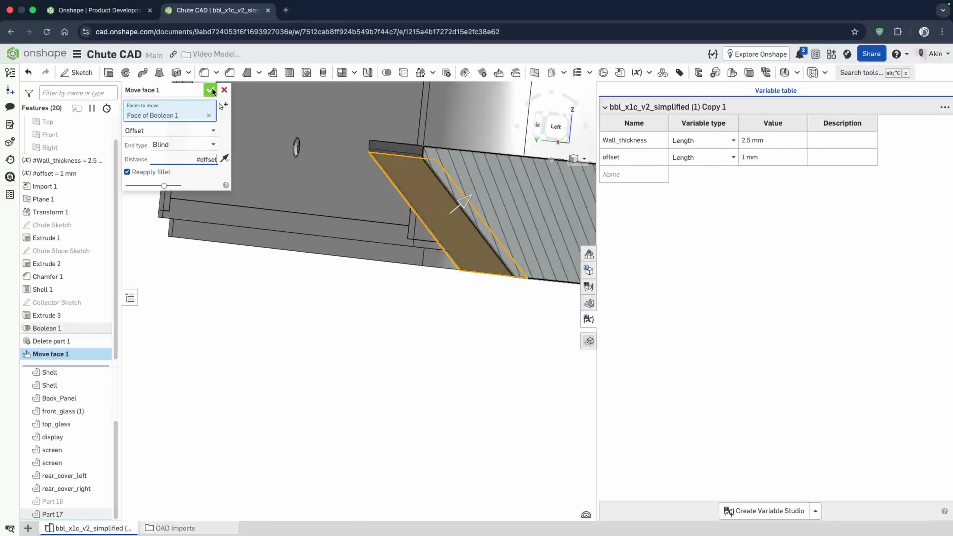
click(210, 90)
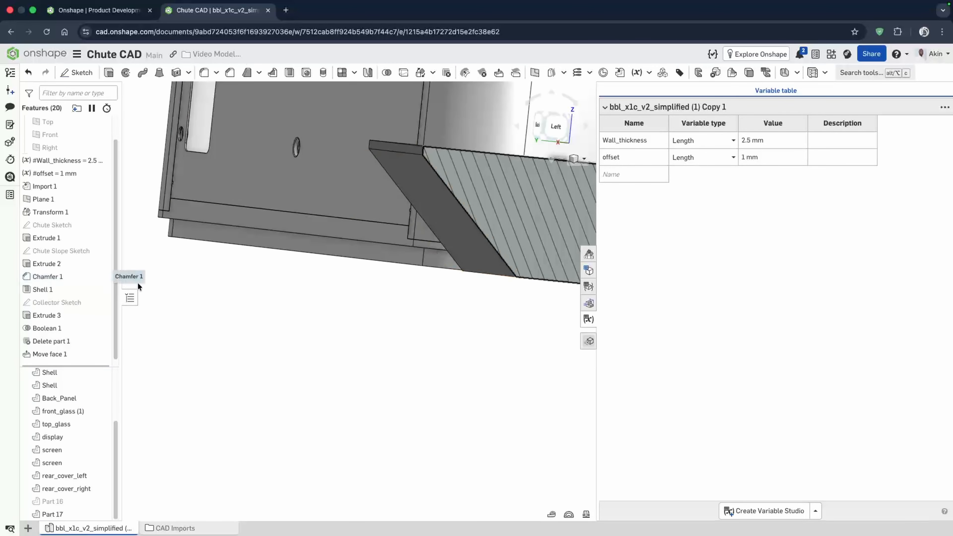
- Show the chute part again and review the chute and collector together
click(100, 501)
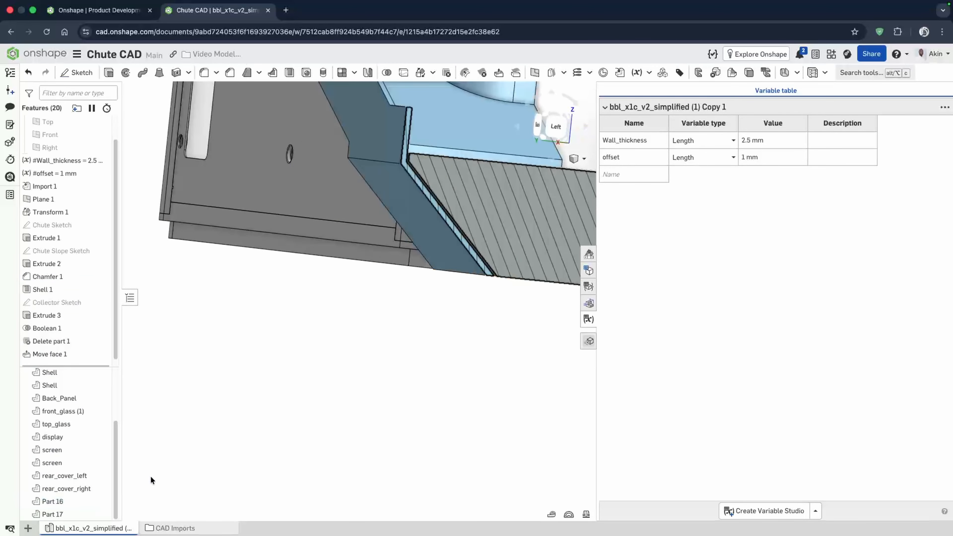
right_drag(361, 294, 326, 301)
key(shift+x)
scroll(259, 317, down, 5)
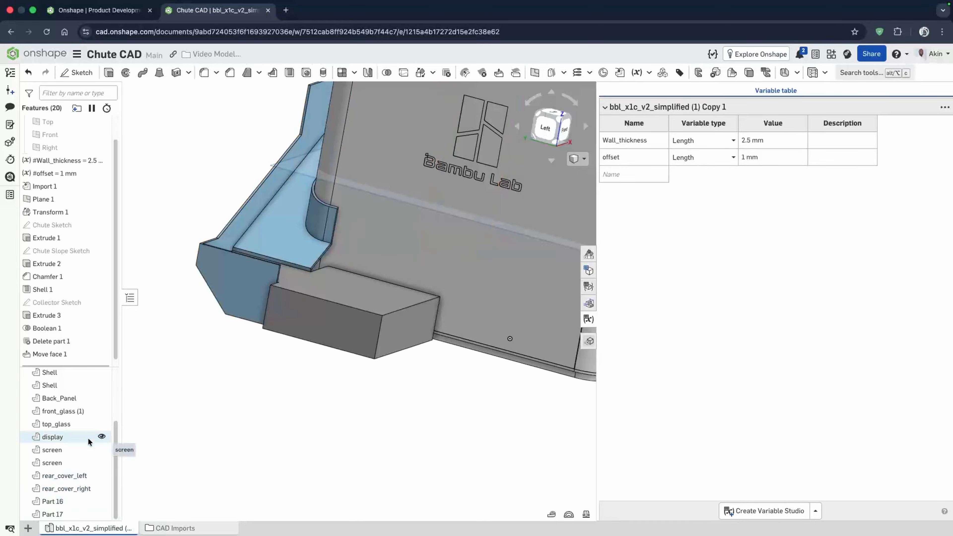
scroll(88, 412, up, 1)
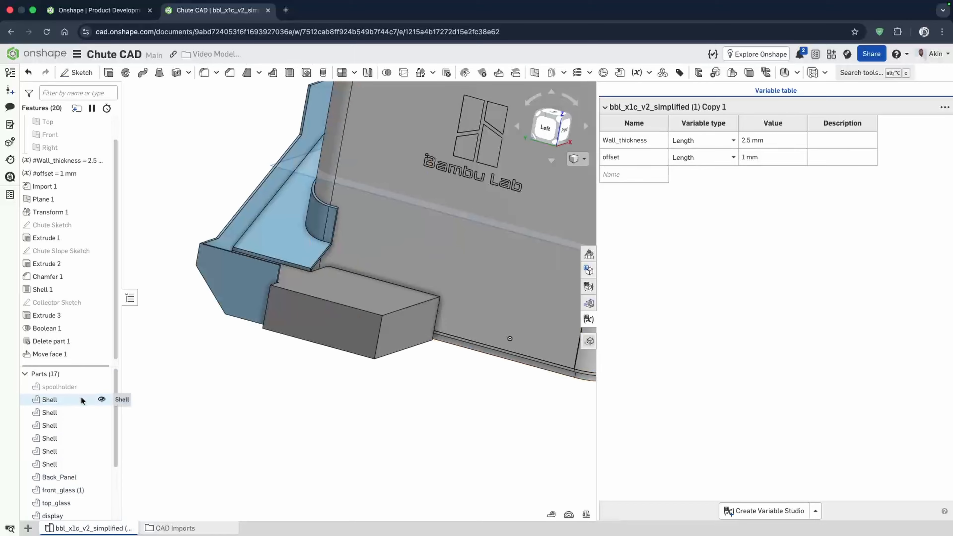
scroll(92, 471, down, 1)
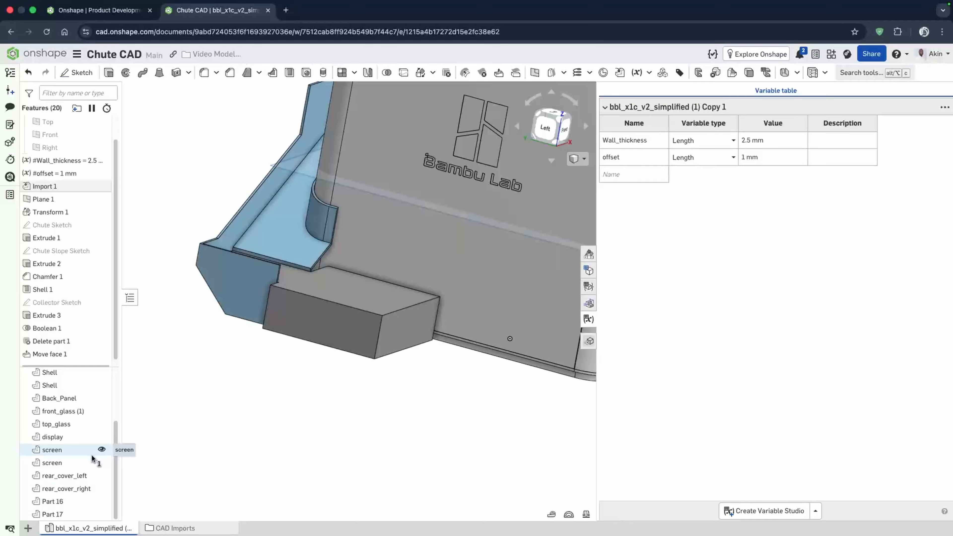
- Hide all printer parts except the Back_Panel
shift+click(77, 488)
right_click(75, 472)
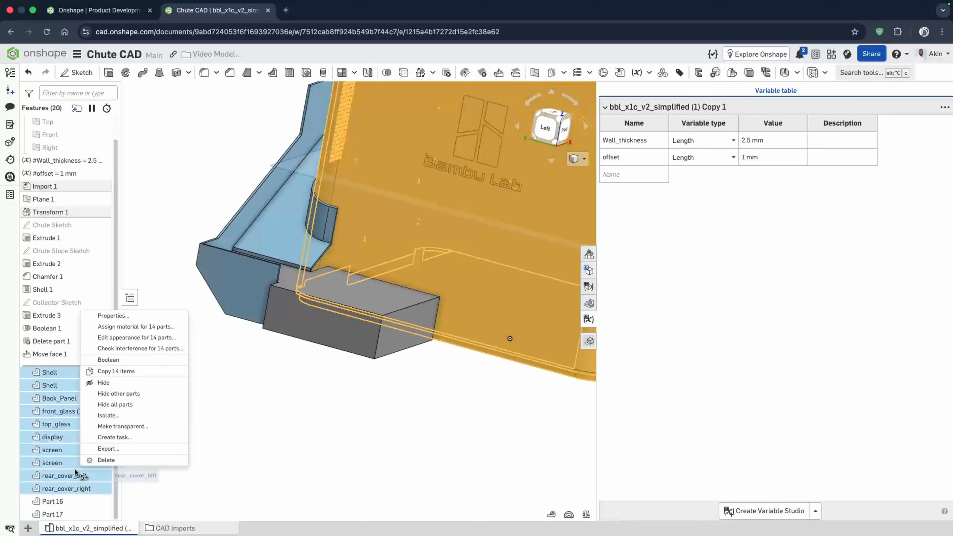
click(127, 383)
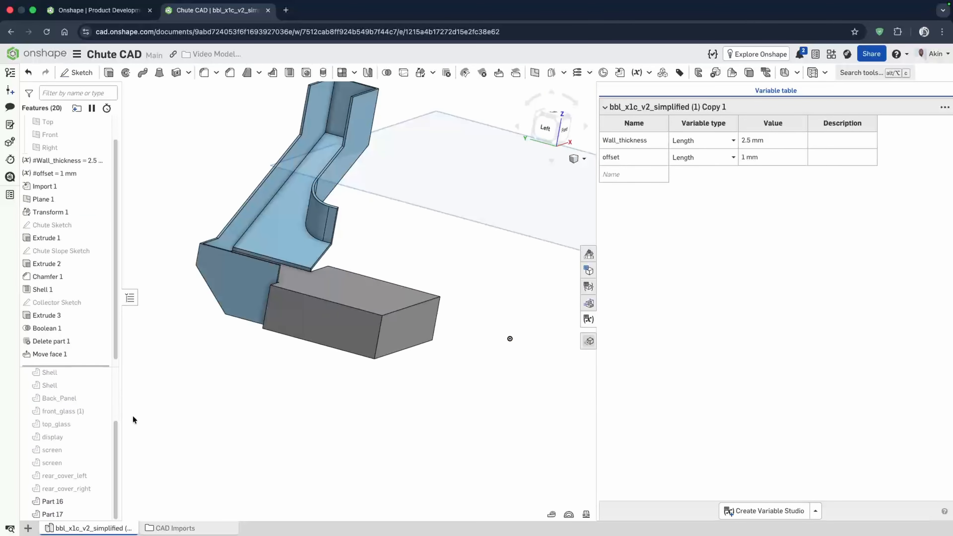
click(101, 397)
- Start a 5 mm Fillet and select the collector's top outer edges
right_drag(371, 379, 334, 399)
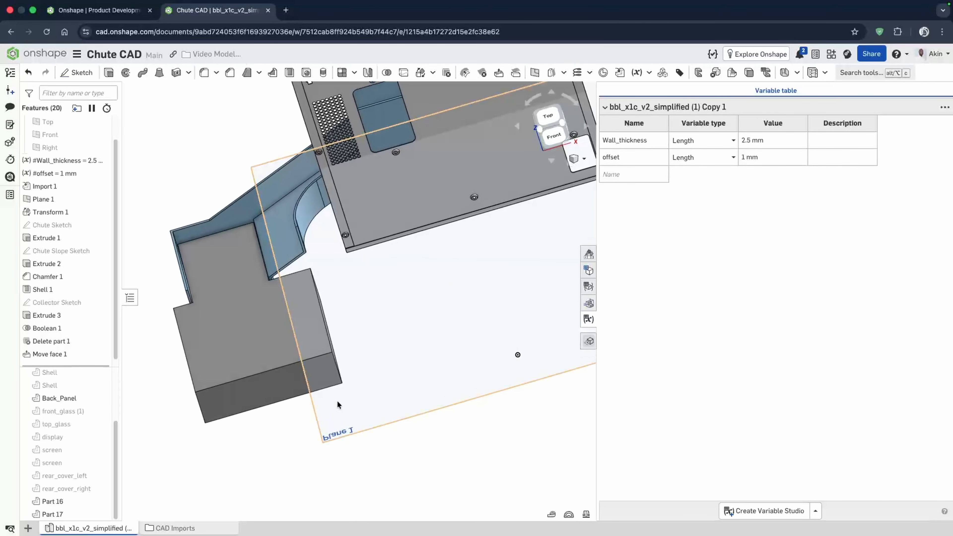
right_drag(319, 313, 342, 298)
right_drag(205, 431, 243, 404)
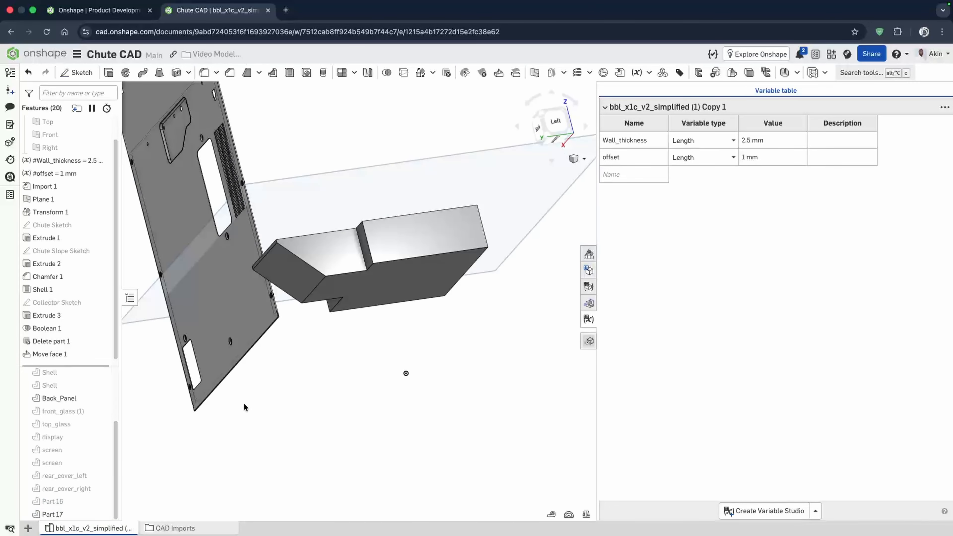
click(203, 73)
scroll(400, 258, up, 5)
scroll(347, 273, down, 3)
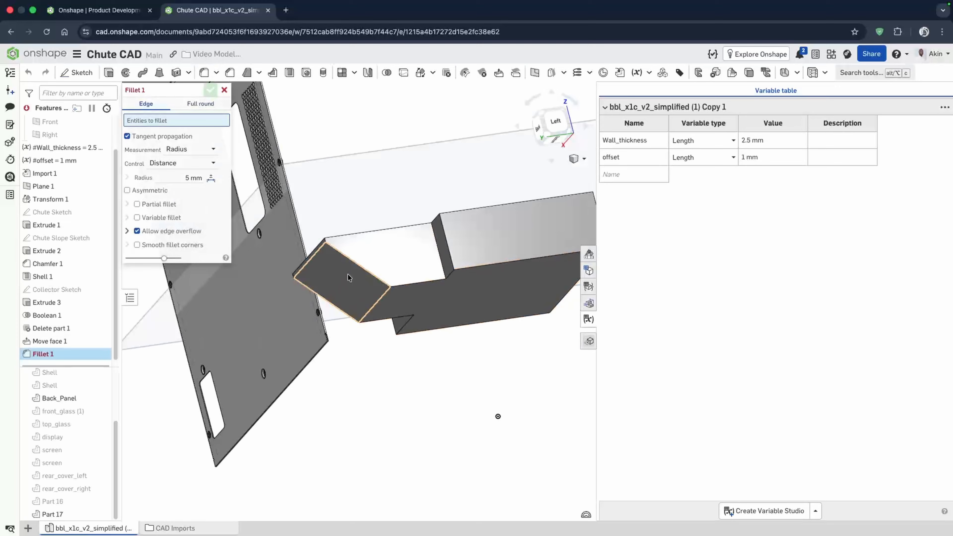
click(339, 251)
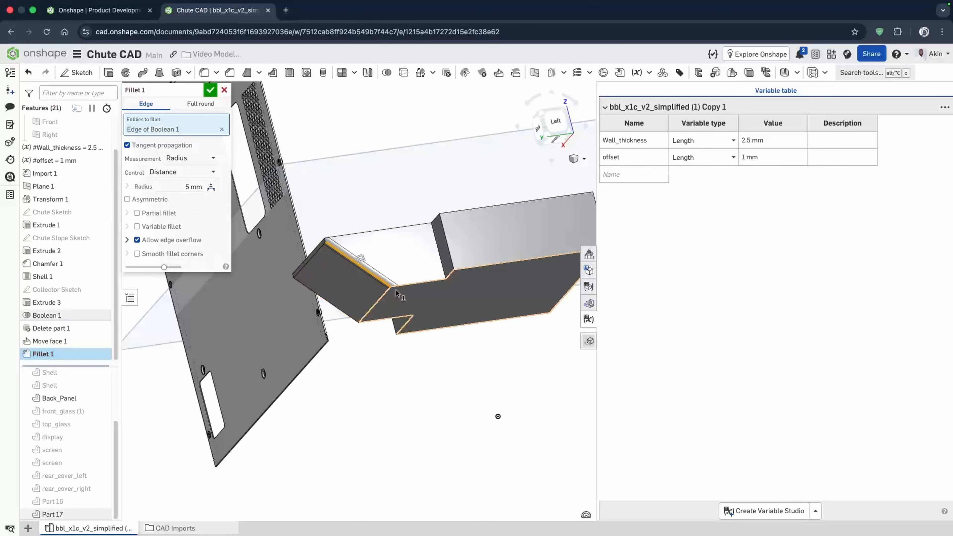
click(449, 276)
click(477, 266)
mouse_move(476, 266)
right_down()
mouse_move(423, 284)
mouse_move(434, 272)
mouse_move(487, 276)
right_up()
click(365, 312)
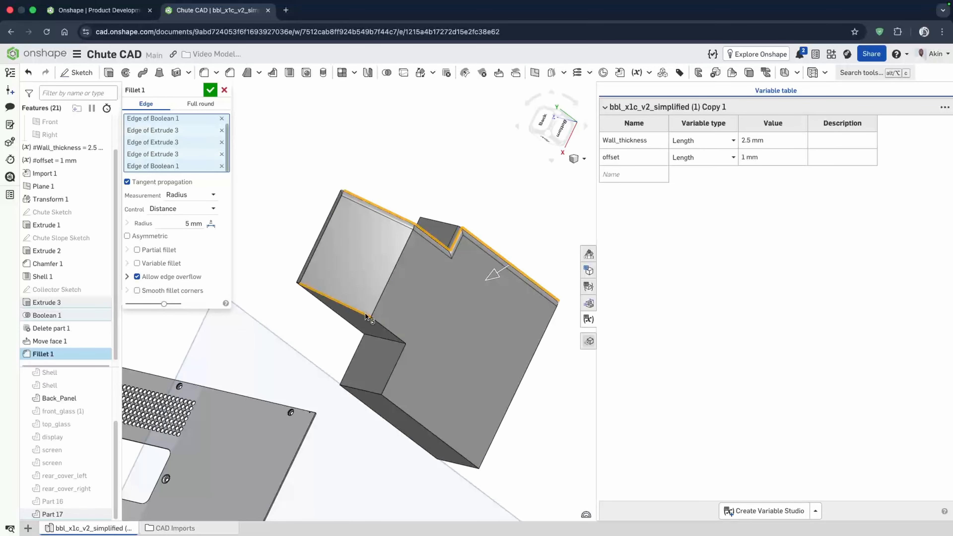
- Add the remaining outer edges around the collector's top and sloped end to the fillet selection
click(381, 325)
click(396, 362)
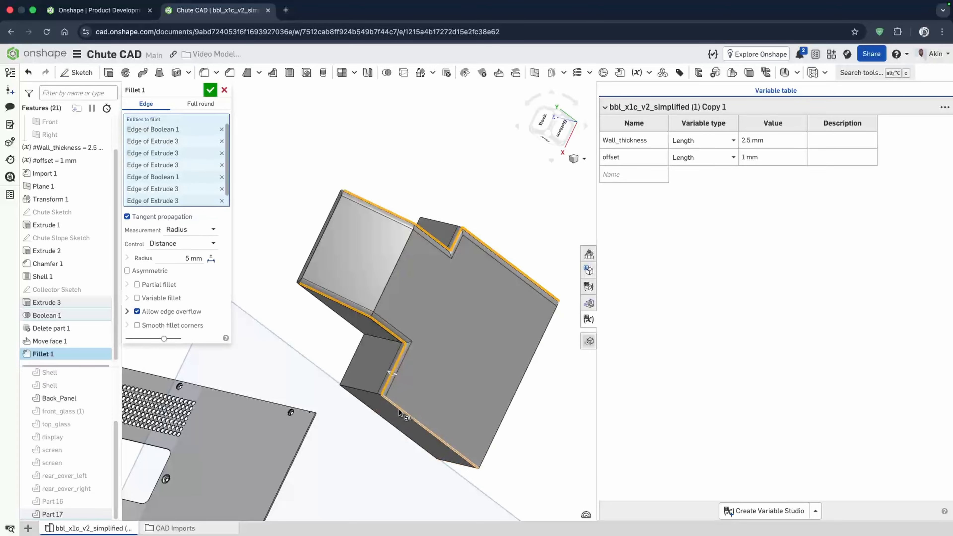
click(399, 410)
click(496, 432)
right_drag(448, 378, 397, 412)
click(346, 316)
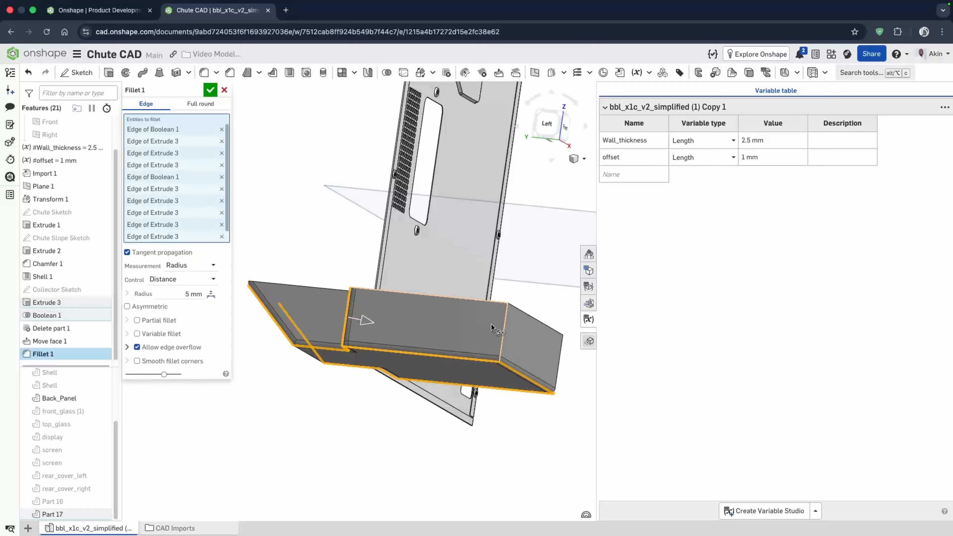
click(501, 335)
right_drag(501, 335, 409, 342)
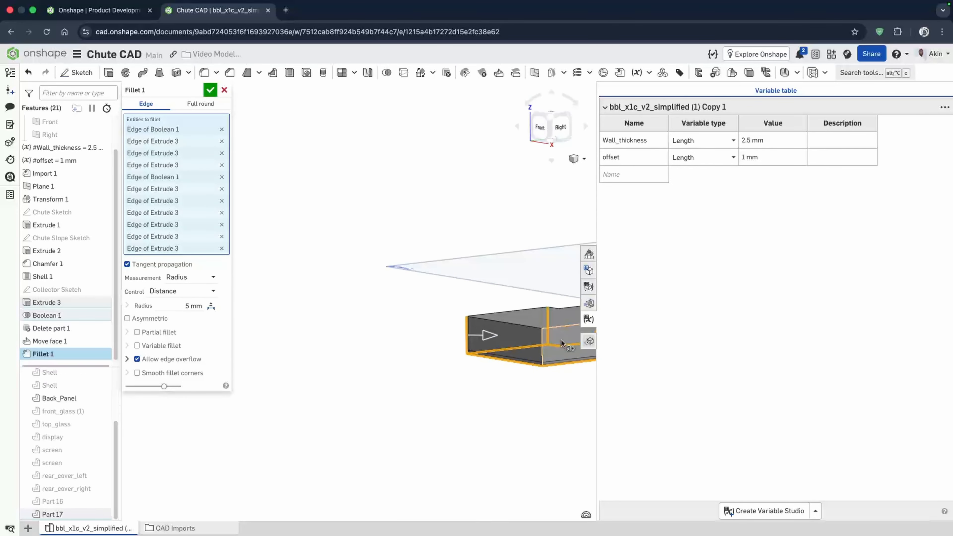
click(540, 341)
right_drag(369, 372, 478, 336)
click(479, 336)
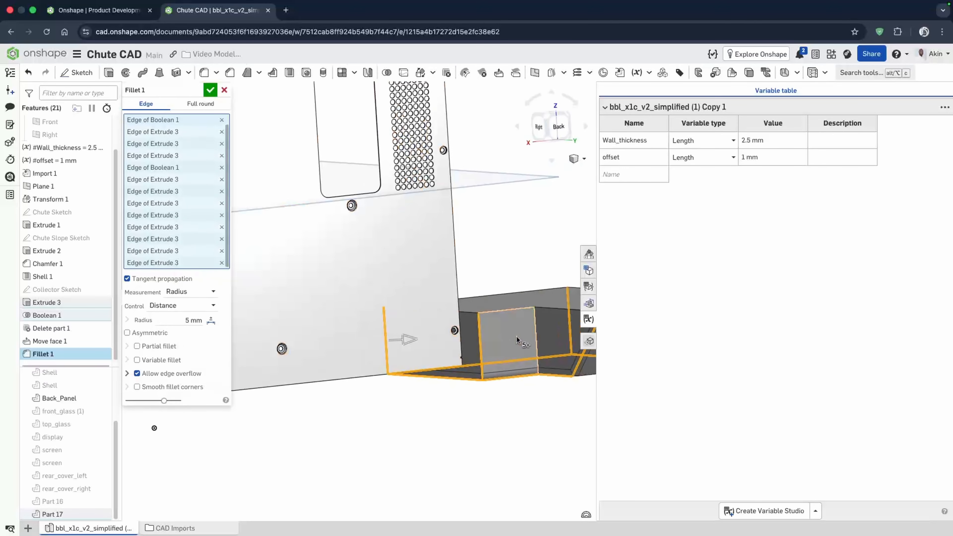
click(535, 332)
scroll(432, 394, down, 5)
scroll(530, 384, up, 5)
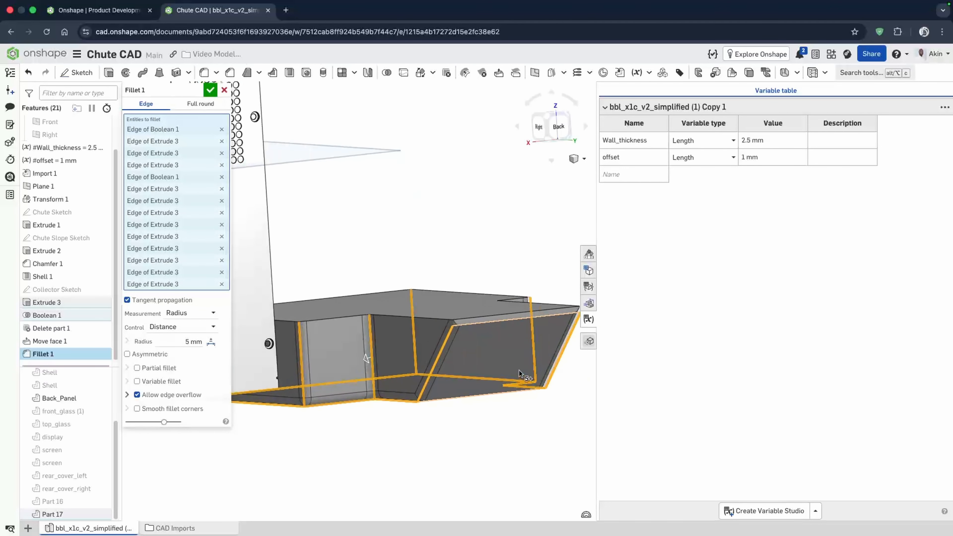
right_drag(519, 370, 300, 330)
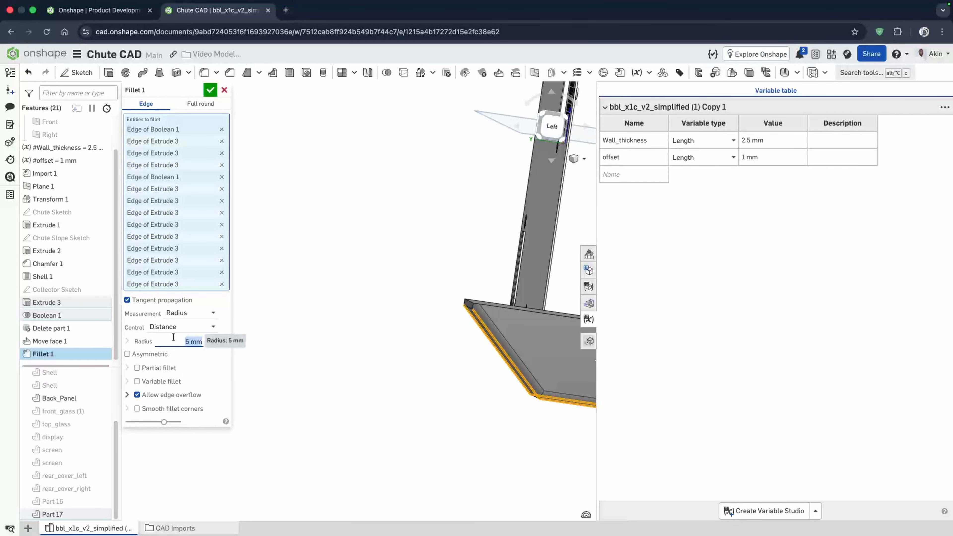
- Select a few more collector edges, set the fillet radius to 7 mm and confirm the fillet
scroll(412, 360, up, 8)
click(325, 337)
right_drag(375, 338, 322, 345)
click(294, 308)
scroll(423, 371, down, 3)
scroll(413, 351, down, 8)
scroll(264, 320, down, 5)
right_drag(491, 332, 471, 356)
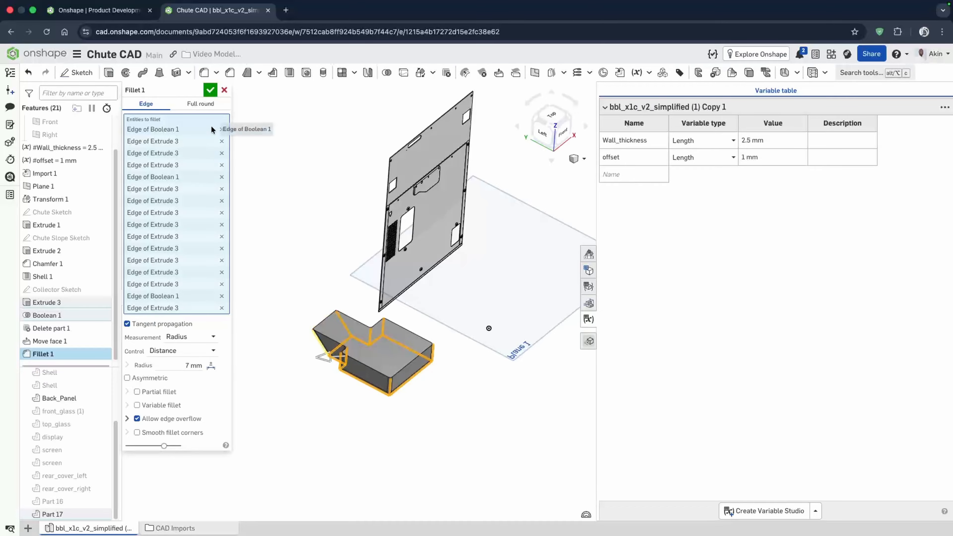
click(210, 89)
- Shell the collector by removing its top face, using the #Wall_thickness variable as the thickness
scroll(297, 340, up, 7)
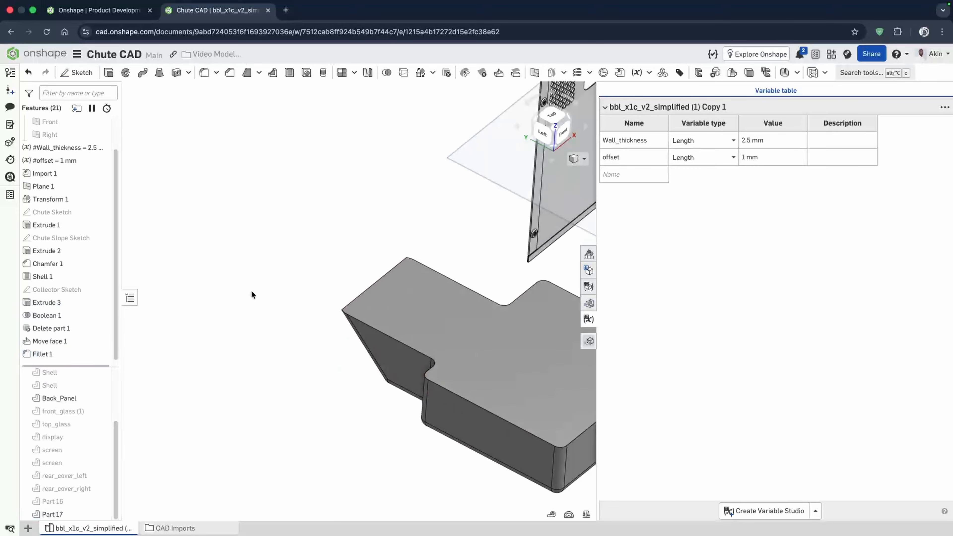
scroll(324, 347, down, 3)
scroll(534, 452, up, 3)
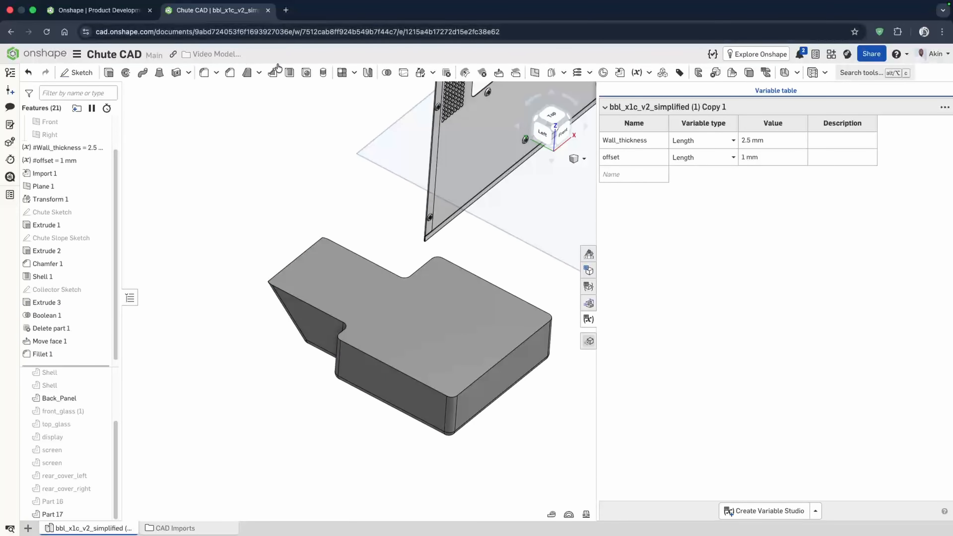
click(290, 72)
click(472, 362)
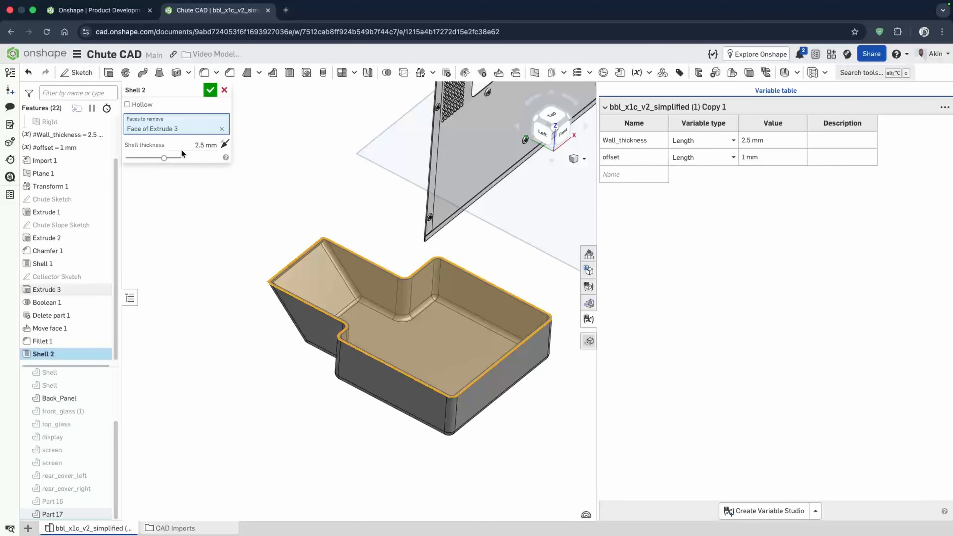
text(wall)
click(174, 157)
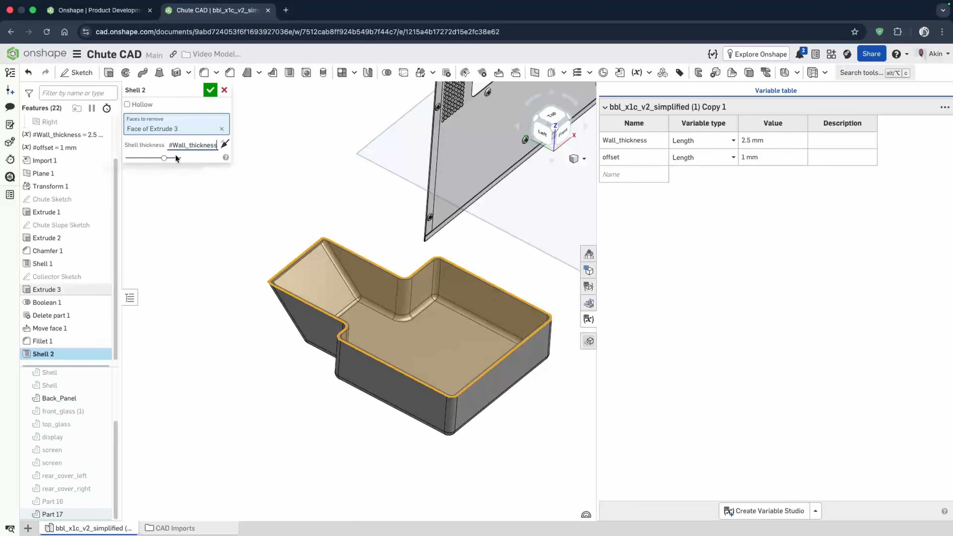
click(206, 95)
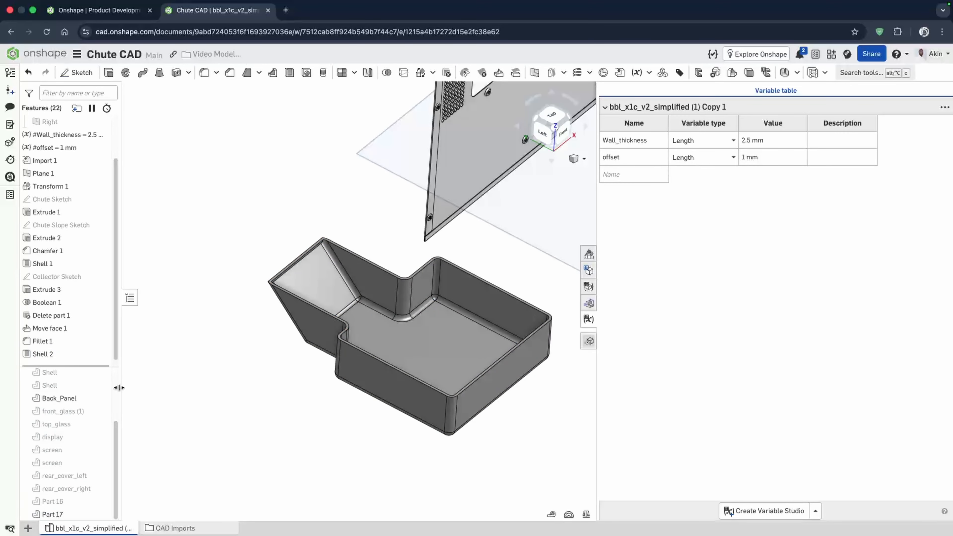
- Show the chute part (Part 16) again and switch to the front view
click(101, 501)
mouse_move(457, 323)
right_down()
mouse_move(447, 339)
mouse_move(453, 346)
mouse_move(443, 316)
mouse_move(475, 313)
right_up()
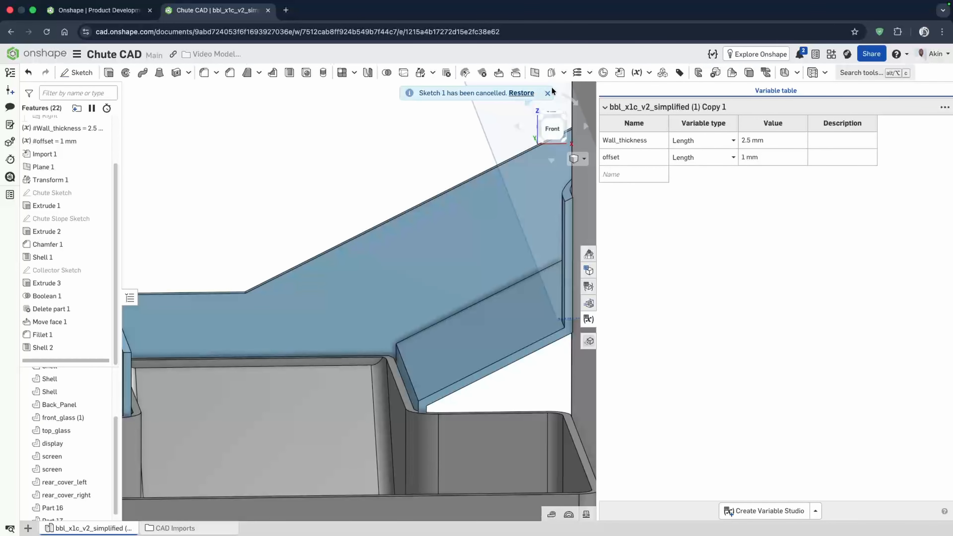
click(548, 93)
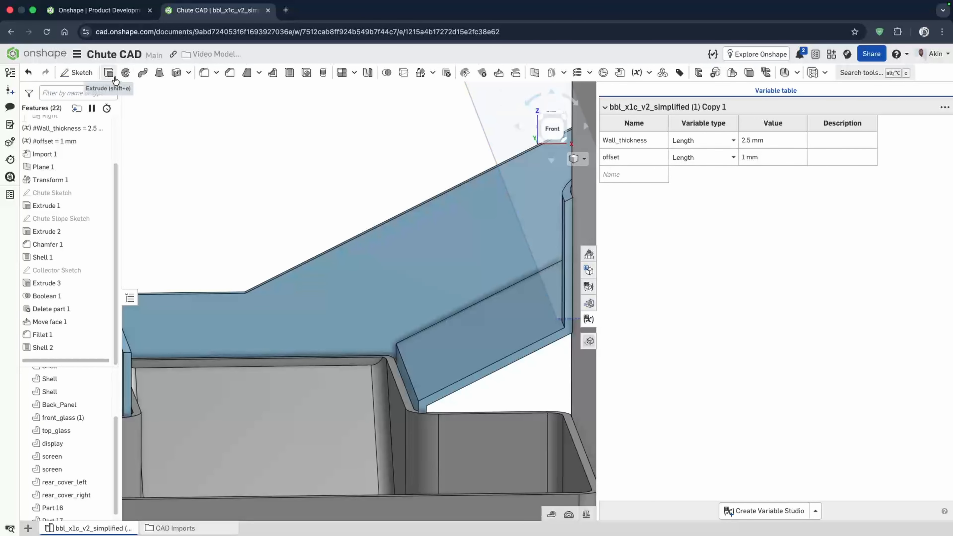
- Start a sketch on the chute's side face, view it normal, and draw lines closing the gap above the collector
click(86, 73)
click(468, 381)
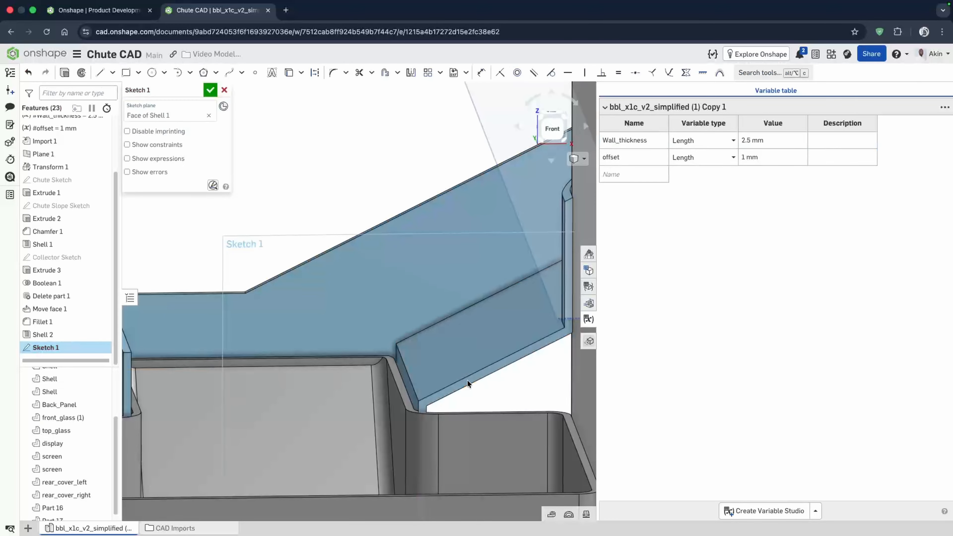
key(n)
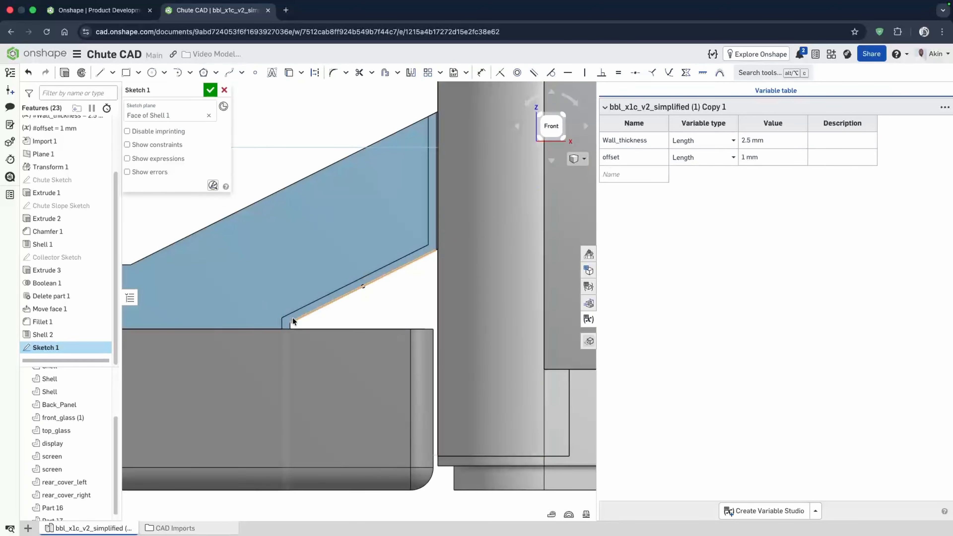
scroll(281, 317, up, 2)
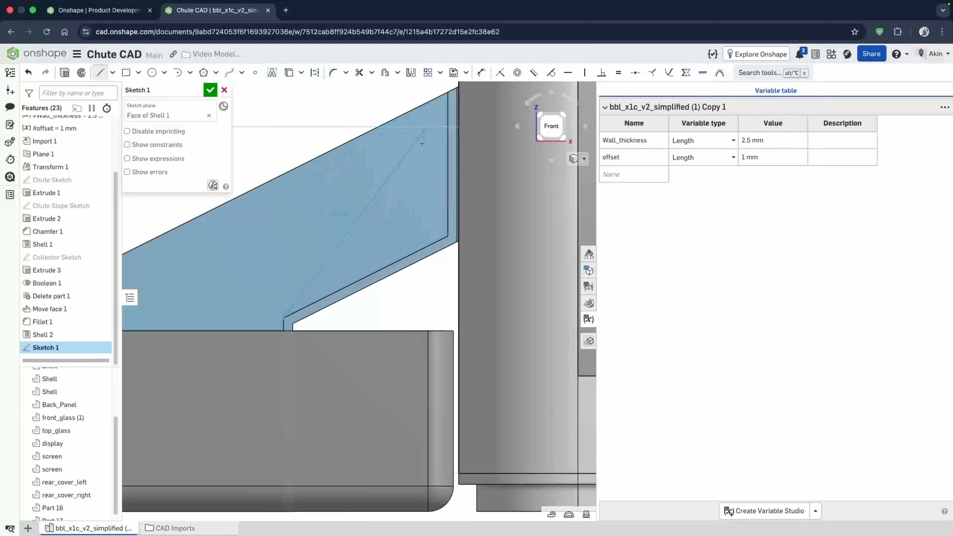
click(447, 236)
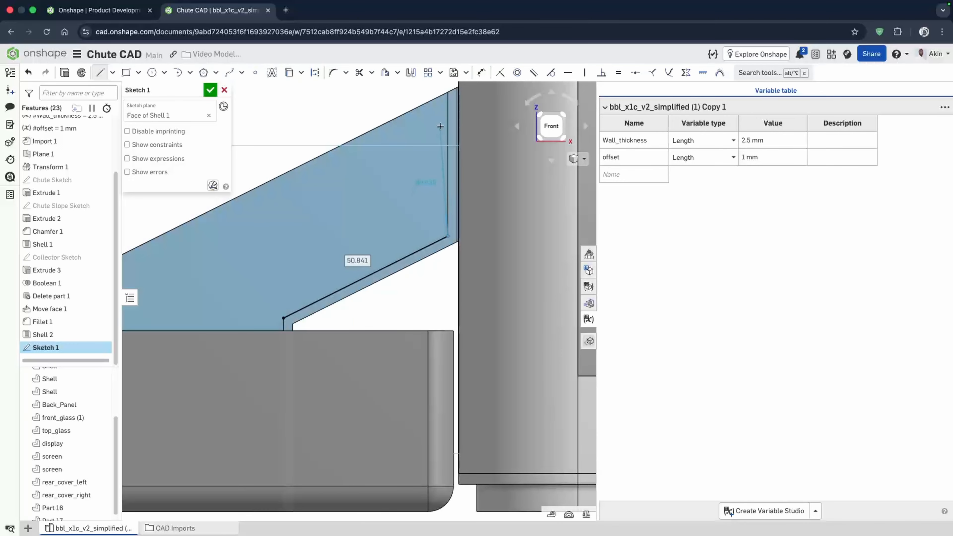
click(447, 92)
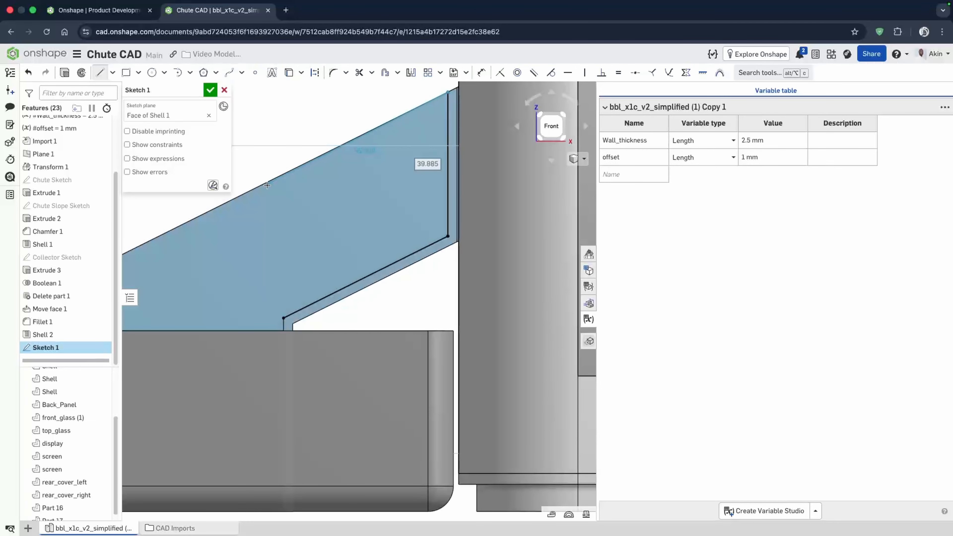
click(267, 232)
key(Escape)
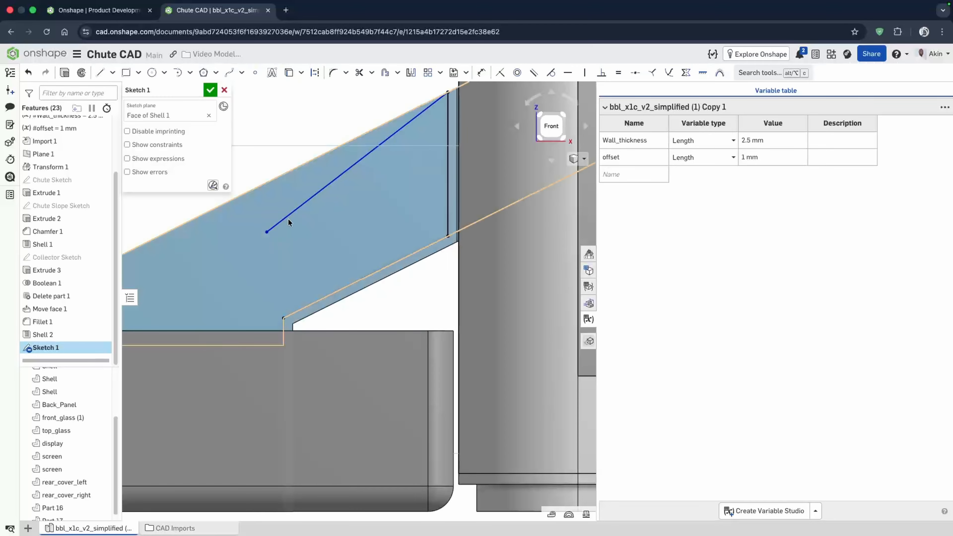
- Make the new sketch line parallel to the chute's top edge
click(294, 210)
click(292, 172)
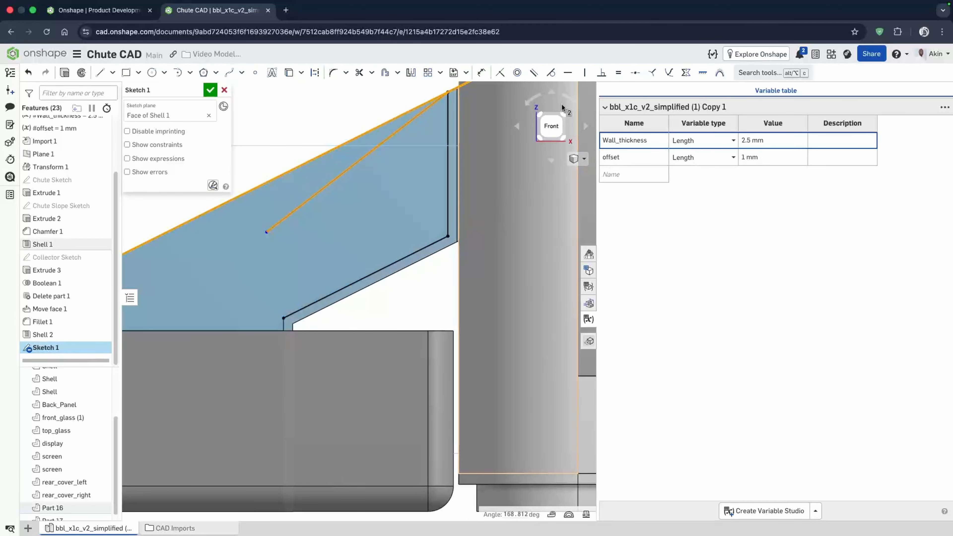
click(533, 73)
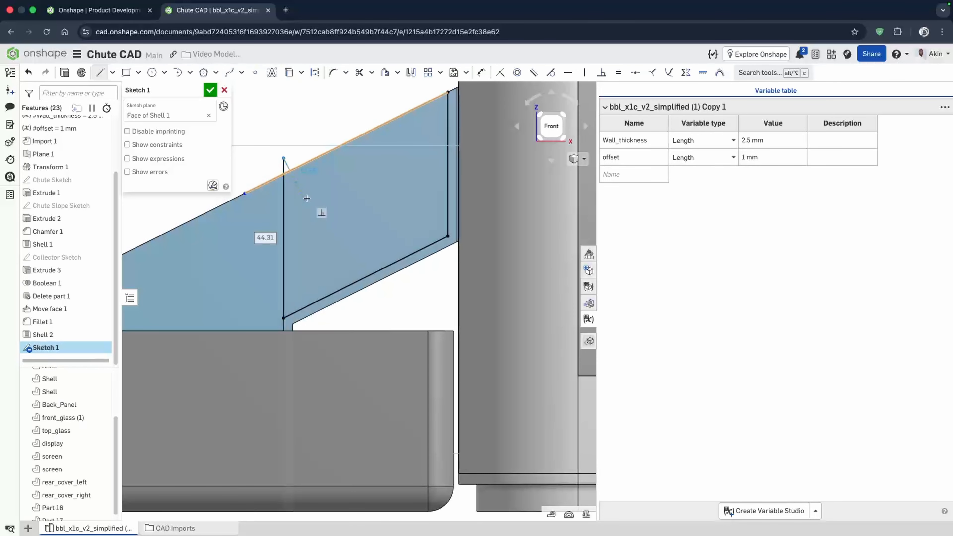
- Constrain the sketch line's endpoint onto the chute's top edge and finish the sketch
click(284, 158)
click(244, 192)
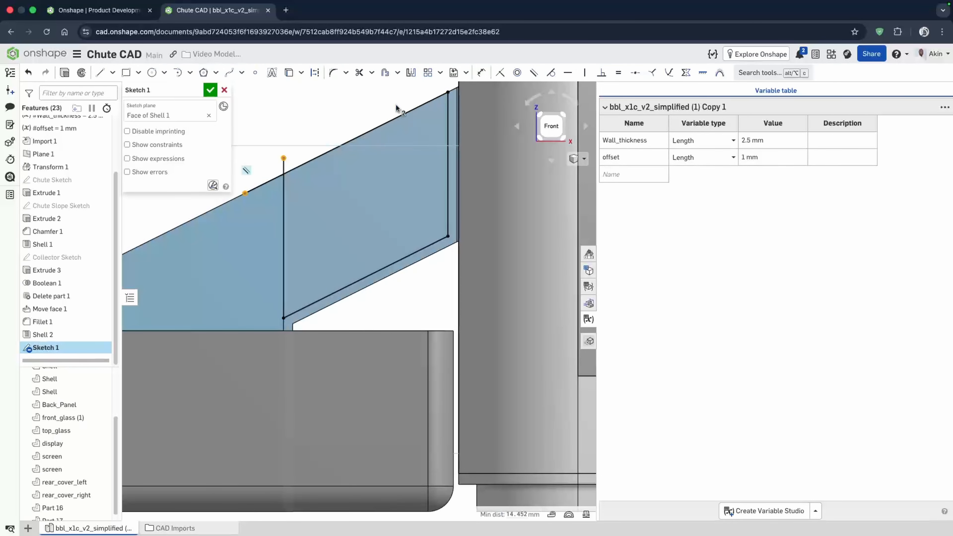
click(502, 73)
scroll(402, 246, down, 2)
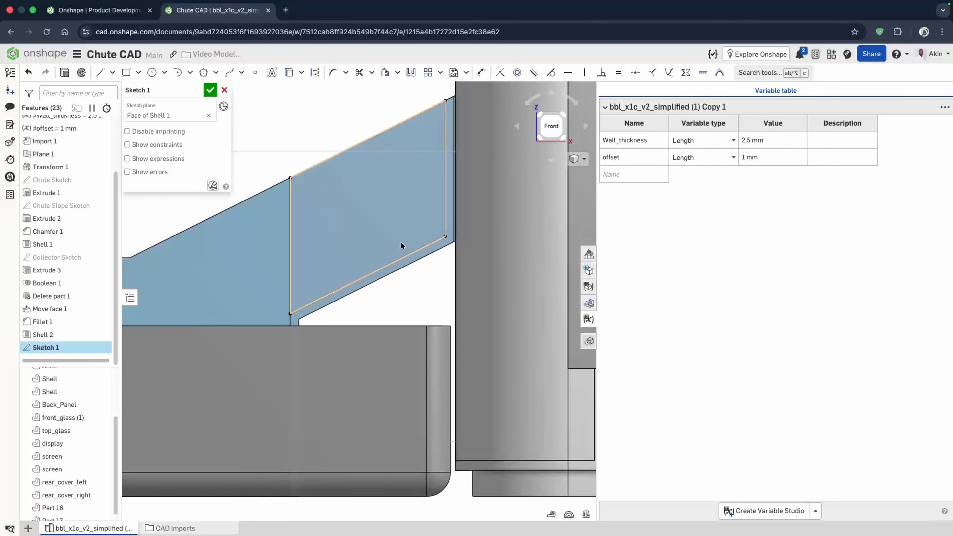
mouse_move(386, 230)
right_down()
mouse_move(398, 232)
mouse_move(370, 223)
right_up()
click(210, 90)
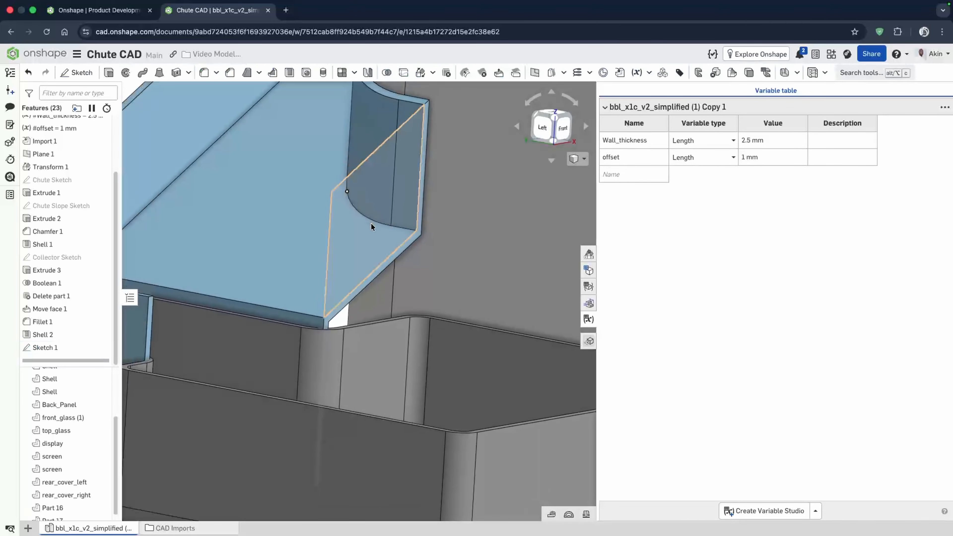
- Extrude the new sketch region as Add into the chute, flipped inward, with depth #Wall_thickness
click(203, 73)
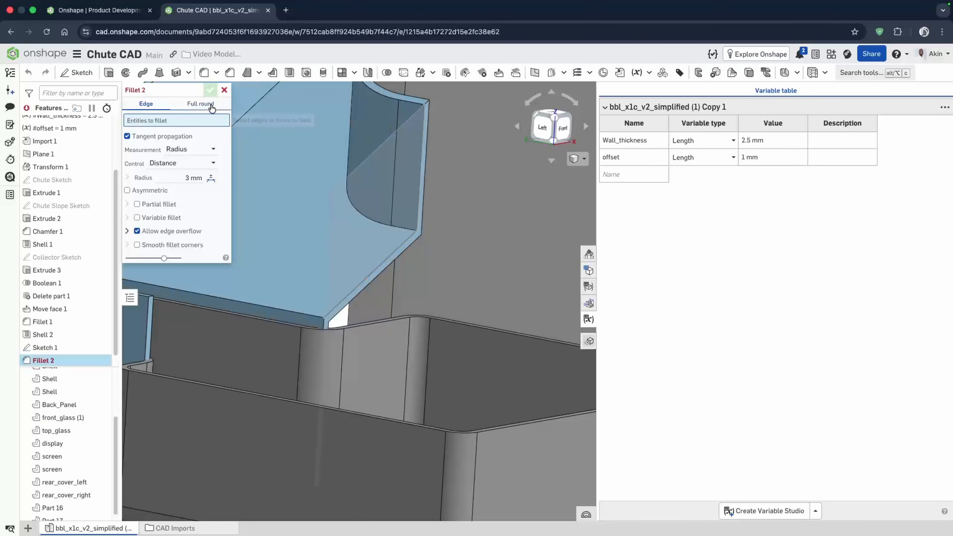
click(224, 90)
click(109, 72)
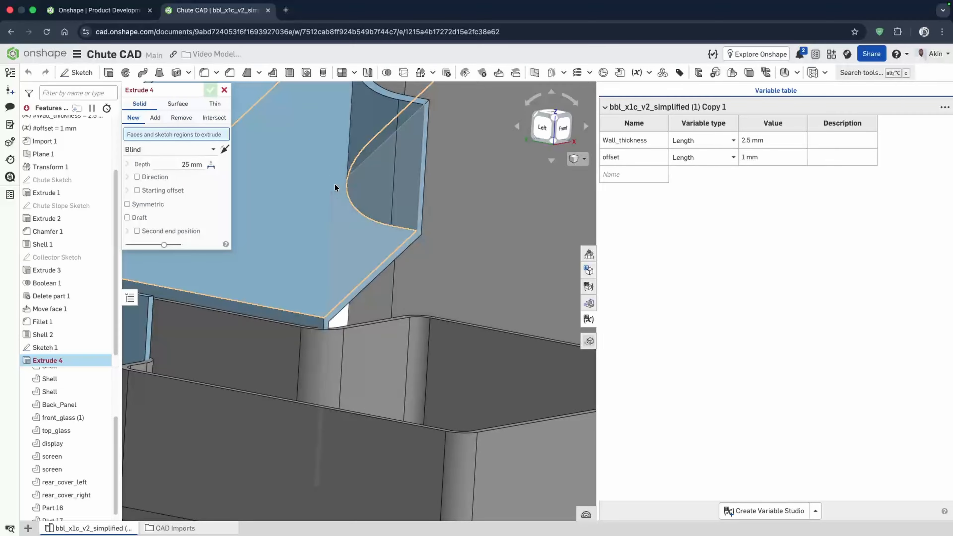
click(350, 230)
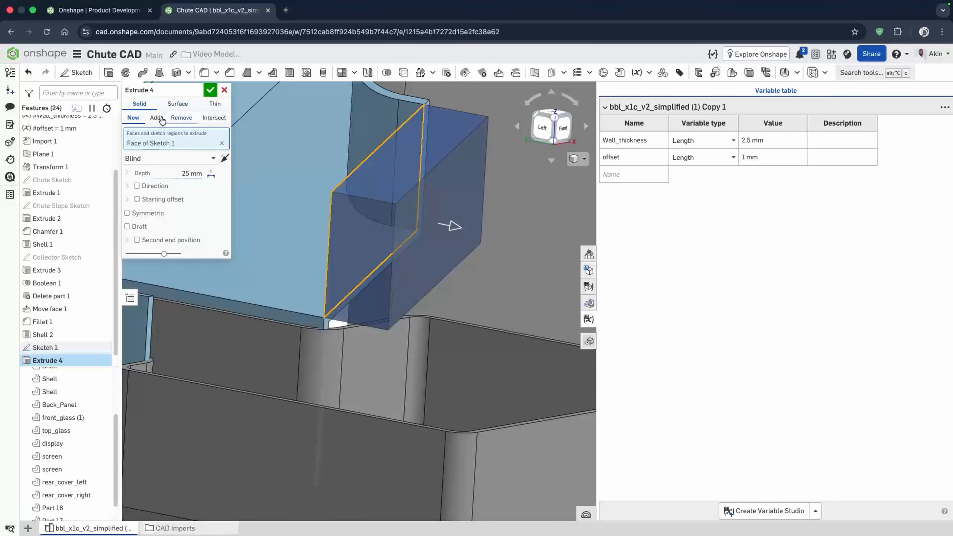
click(224, 158)
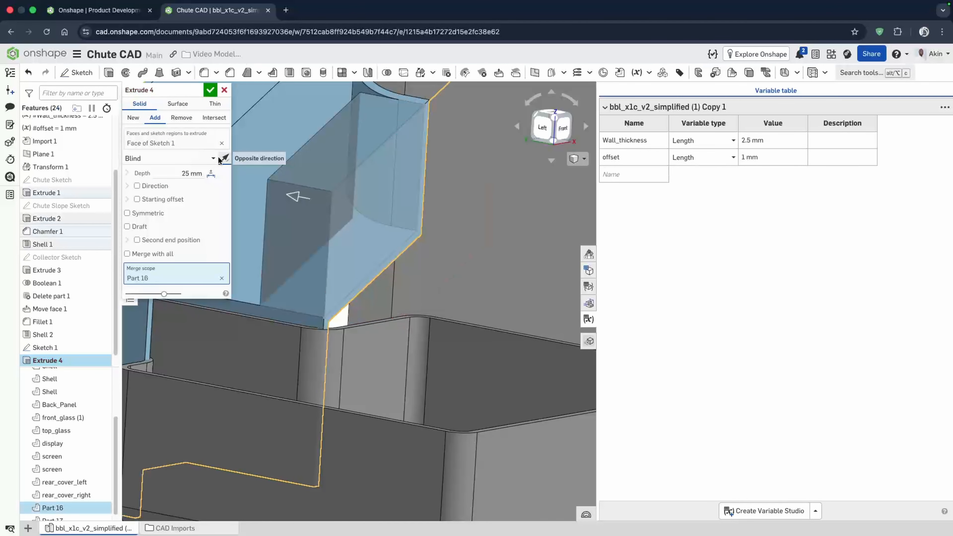
click(178, 174)
text(wall)
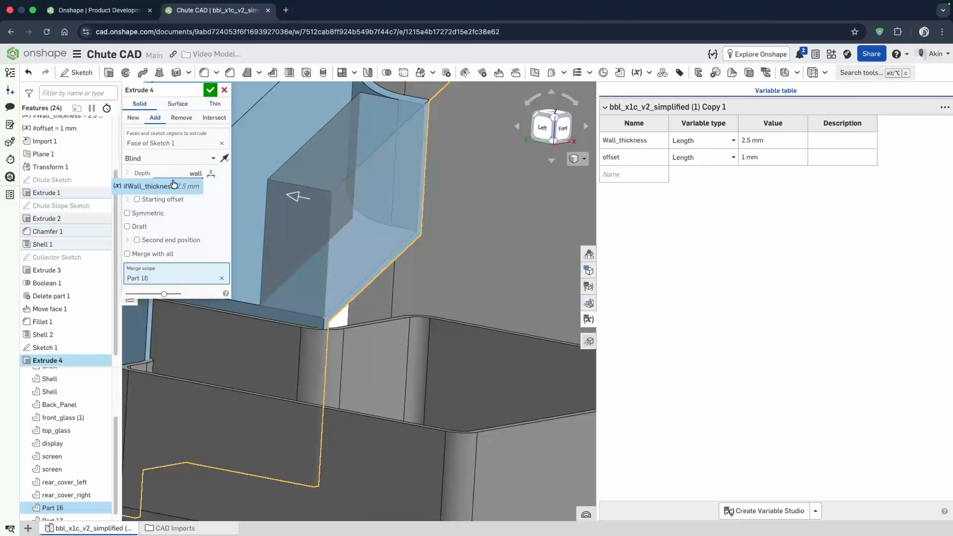
key(Return)
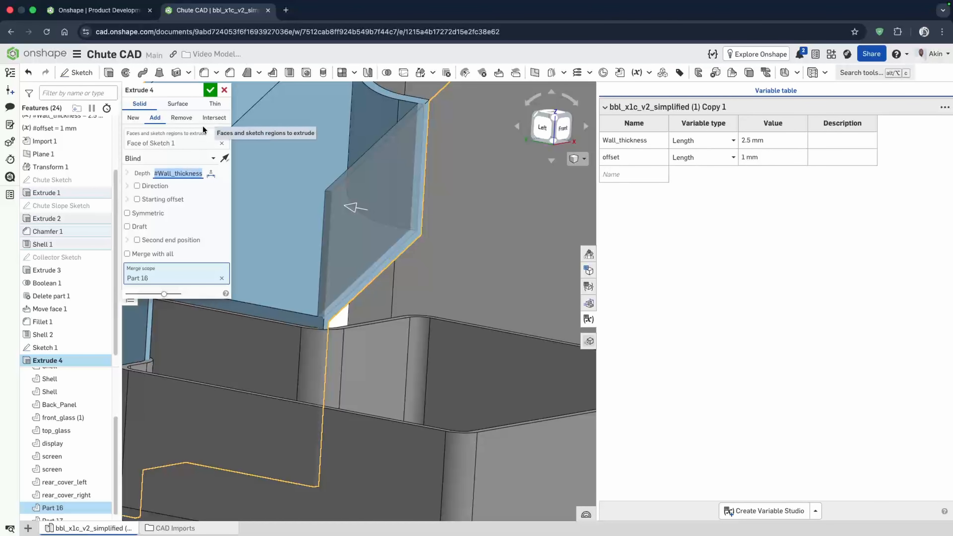
click(211, 92)
- Fillet two shell edges where the chute meets the collector with a 4 mm radius
mouse_move(322, 225)
right_down()
mouse_move(312, 224)
mouse_move(350, 232)
right_up()
scroll(271, 315, up, 5)
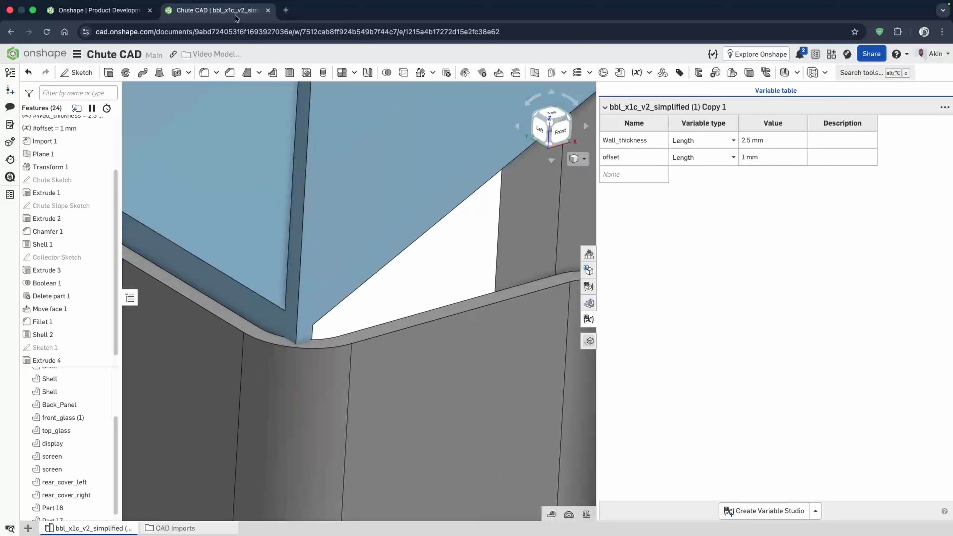
click(211, 76)
click(299, 313)
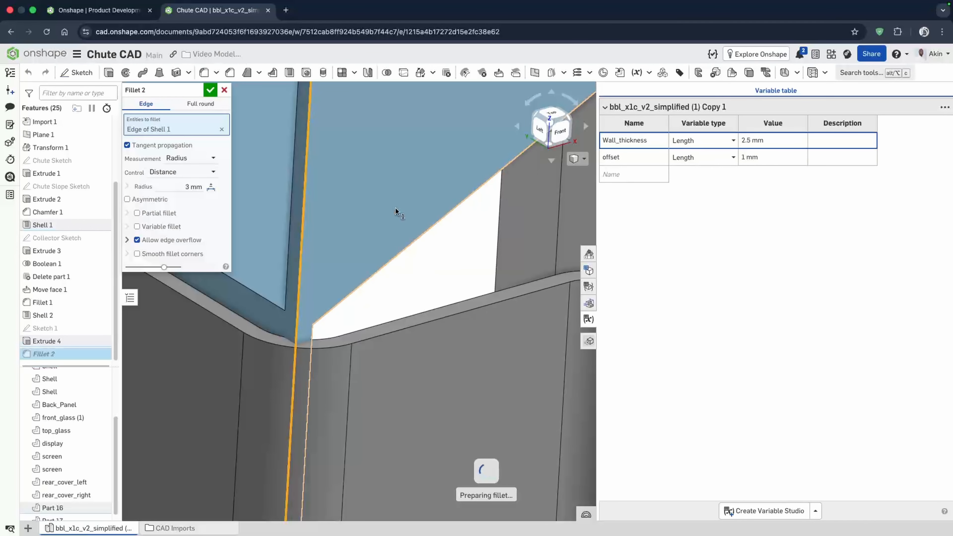
scroll(376, 285, down, 5)
right_drag(376, 285, 367, 302)
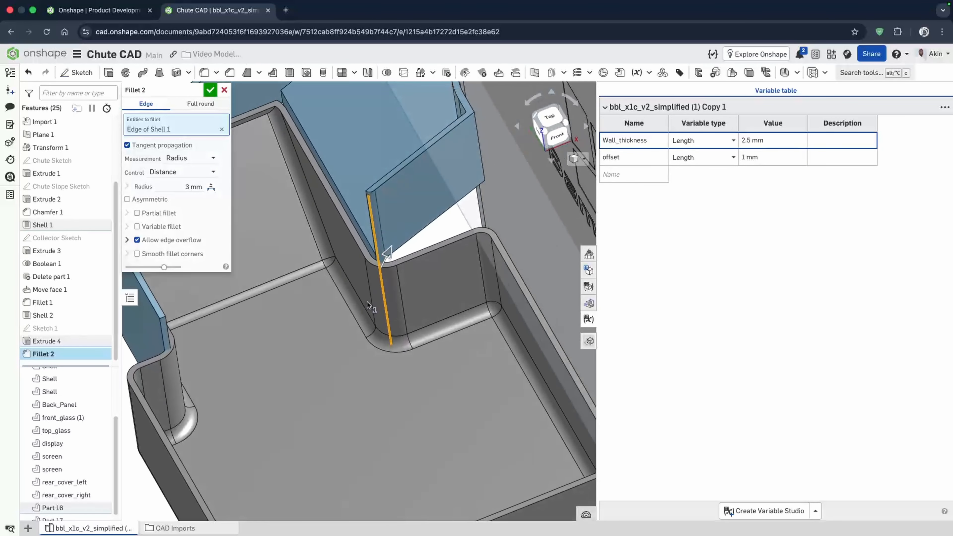
scroll(100, 357, down, 1)
scroll(153, 349, down, 6)
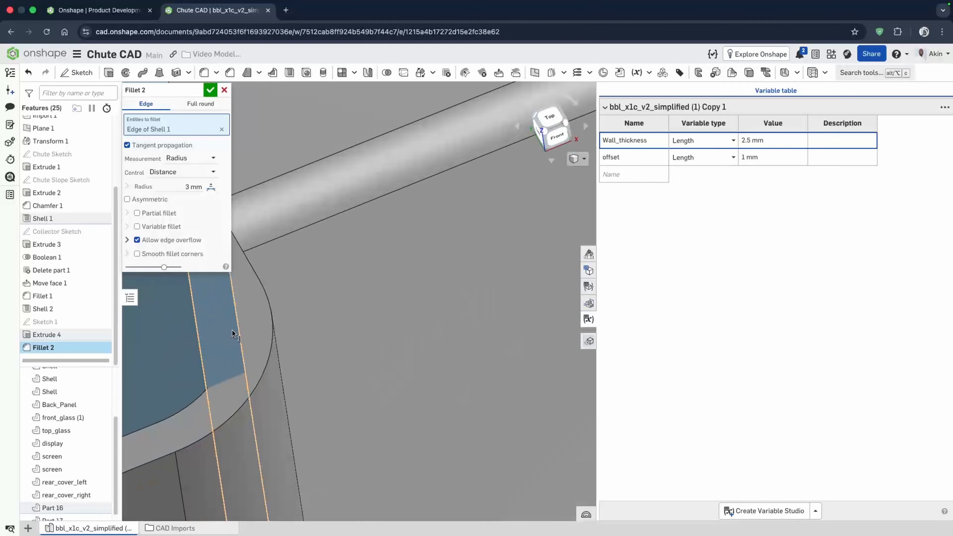
click(237, 330)
right_drag(417, 414, 337, 381)
scroll(334, 231, down, 2)
mouse_move(334, 230)
right_down()
mouse_move(340, 256)
mouse_move(335, 241)
right_up()
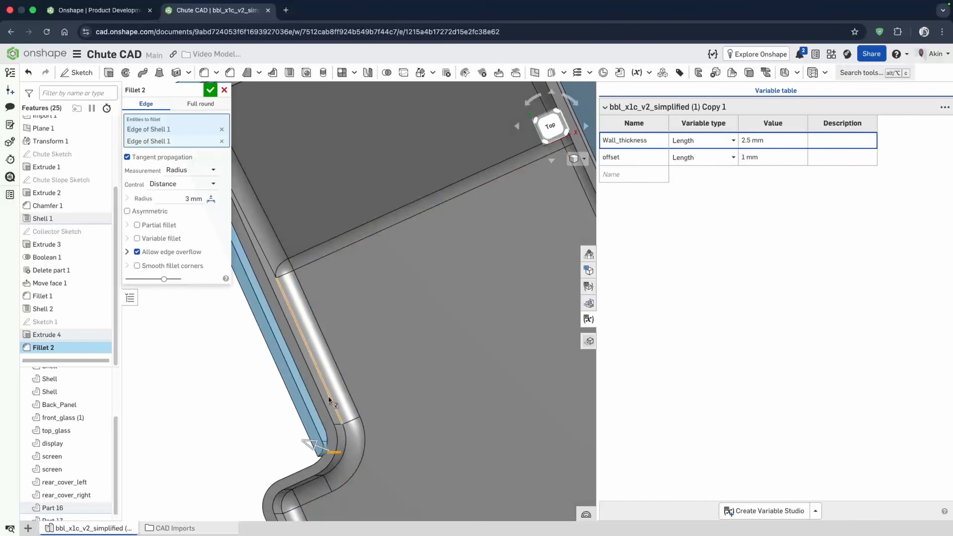
scroll(328, 399, down, 6)
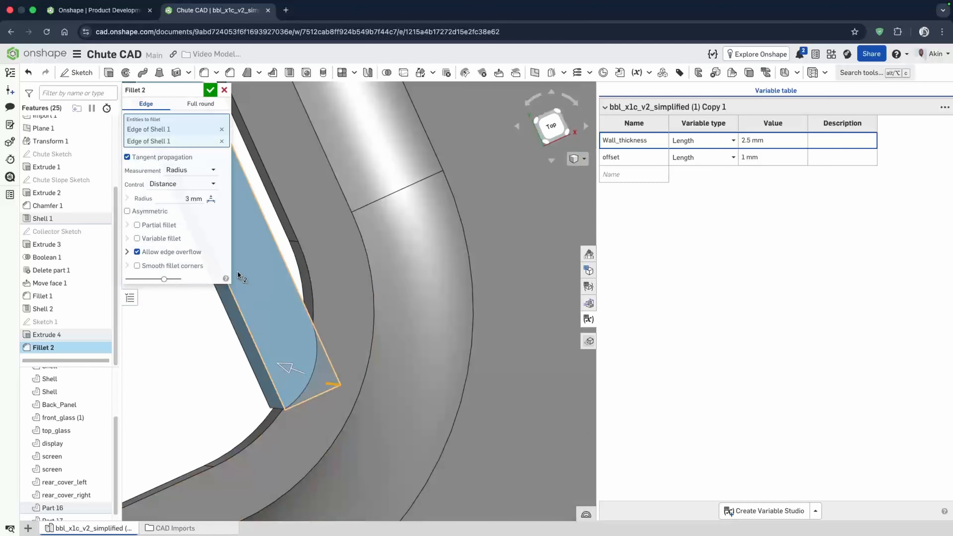
key(Up)
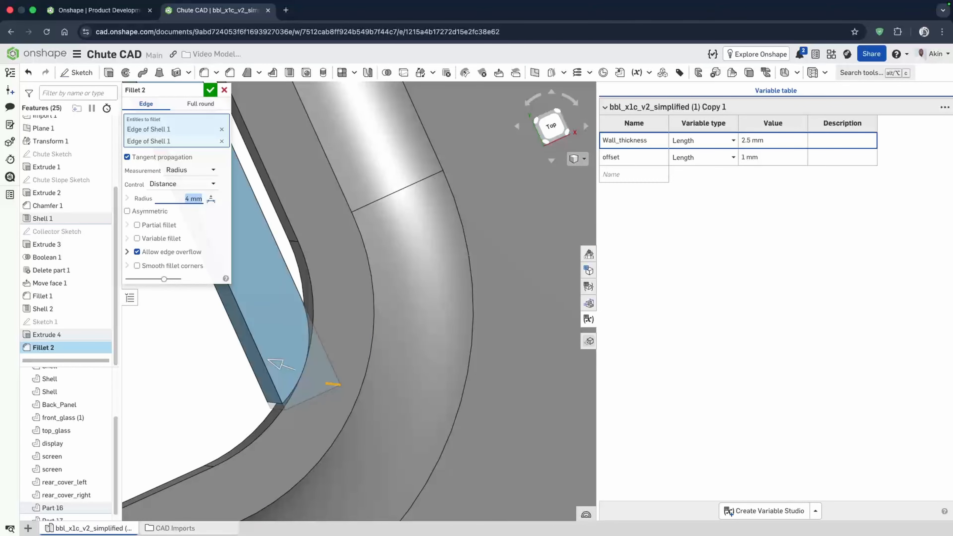
right_drag(234, 213, 271, 257)
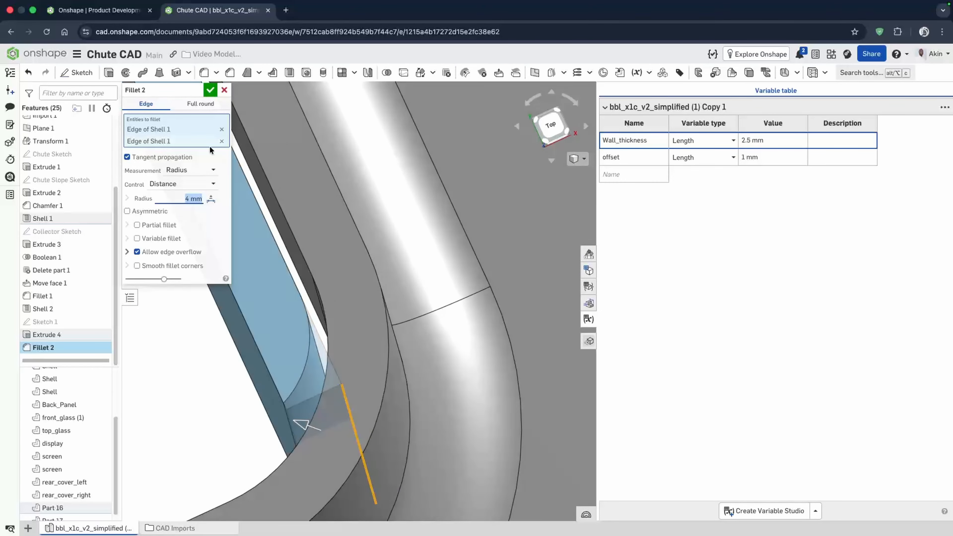
click(210, 94)
- Reopen the fillet feature and set its radius to 7 mm
scroll(309, 326, down, 10)
right_drag(492, 257, 497, 260)
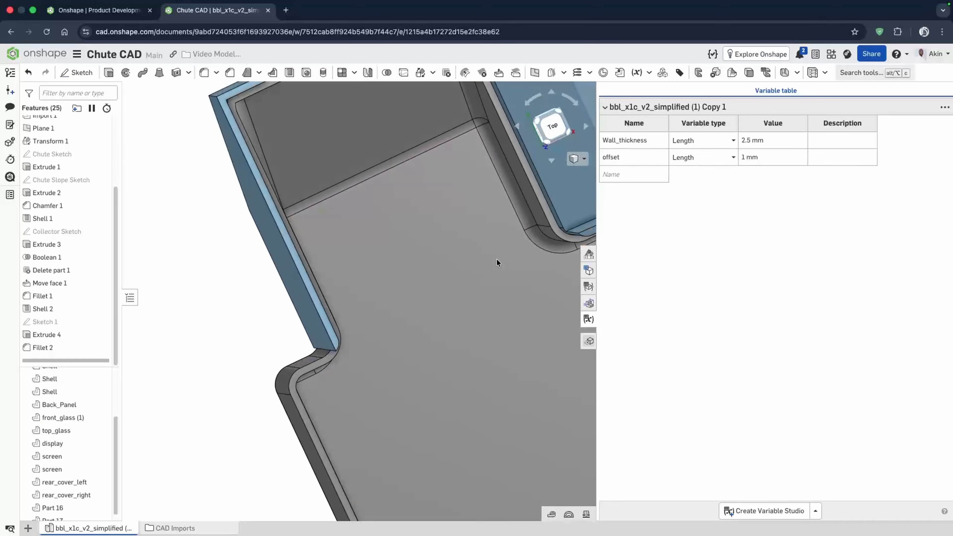
key(shift+5)
scroll(563, 323, up, 4)
scroll(551, 317, up, 5)
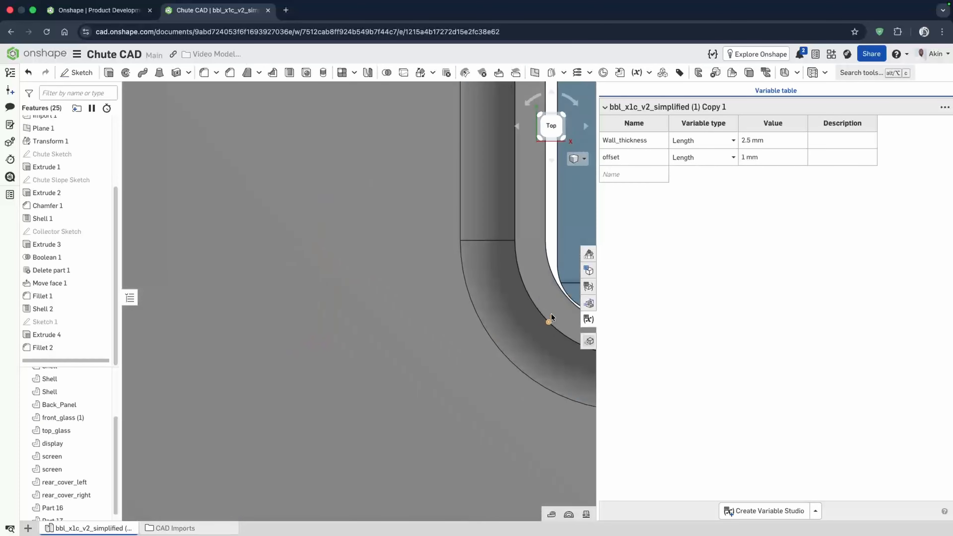
scroll(504, 304, down, 10)
scroll(383, 313, up, 8)
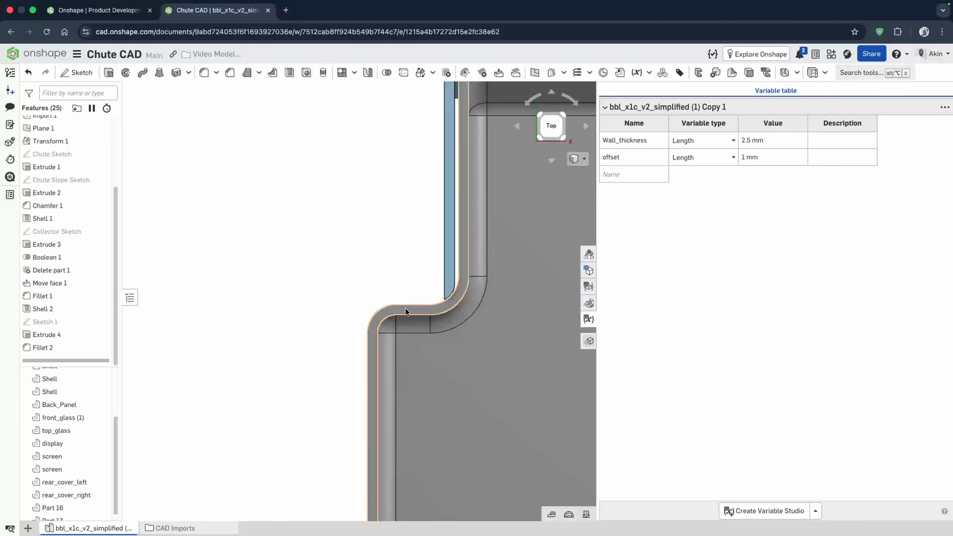
scroll(409, 302, up, 4)
double_click(48, 347)
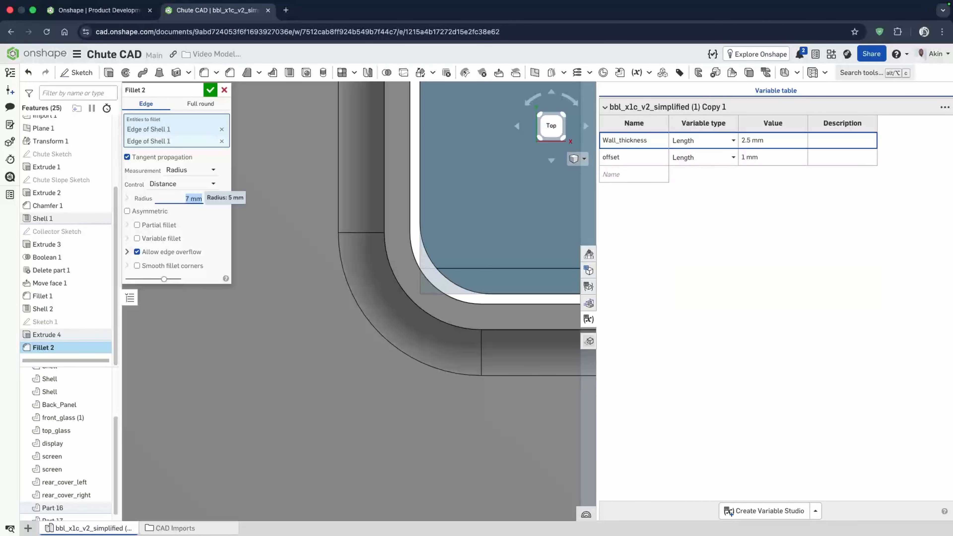
scroll(466, 264, down, 10)
scroll(319, 263, up, 5)
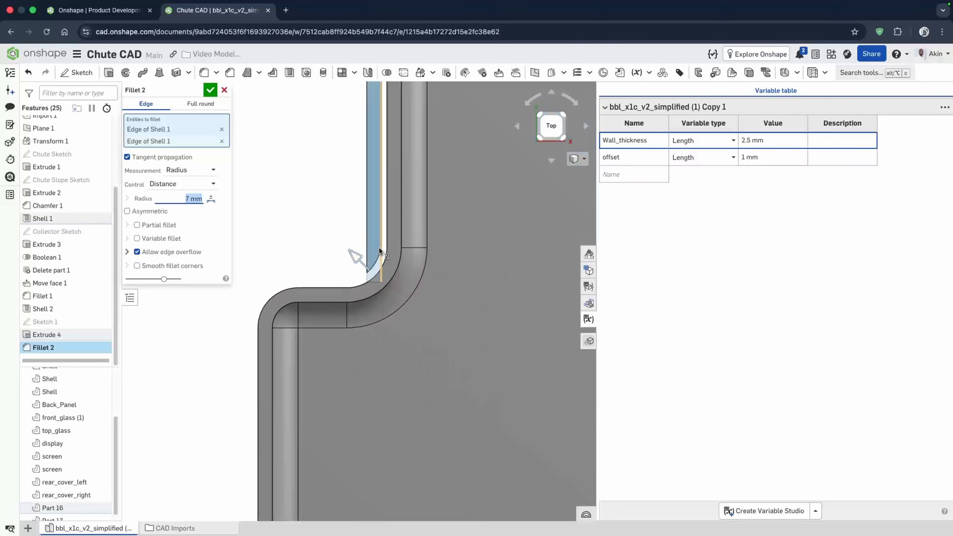
click(210, 90)
- Inspect the chute's rear wall and collector from several angles
scroll(352, 301, down, 5)
right_drag(351, 302, 442, 267)
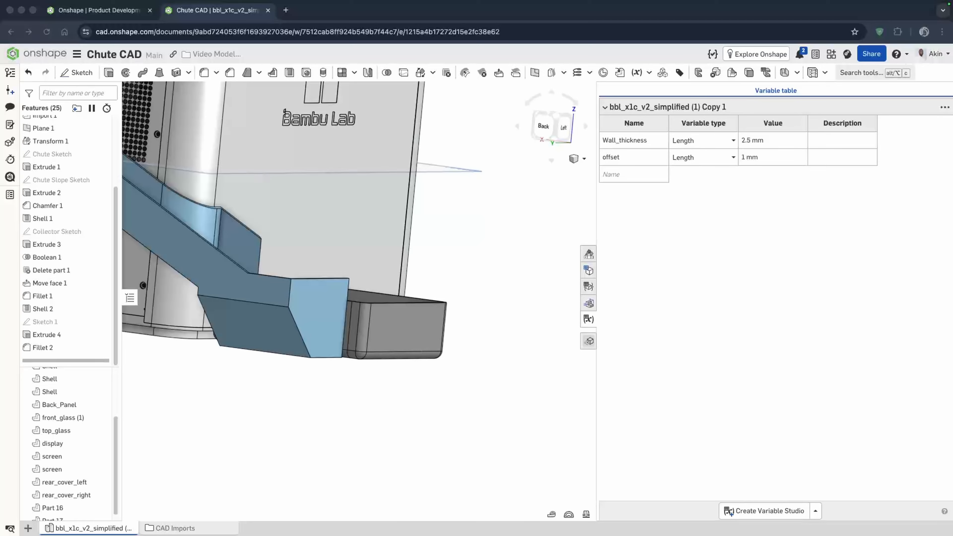
scroll(561, 359, down, 3)
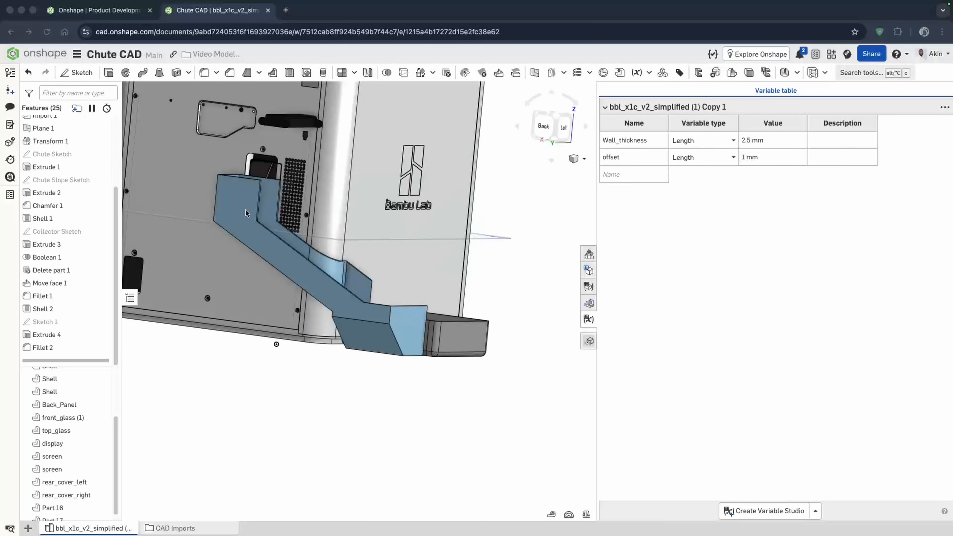
right_drag(245, 210, 300, 250)
scroll(220, 181, up, 8)
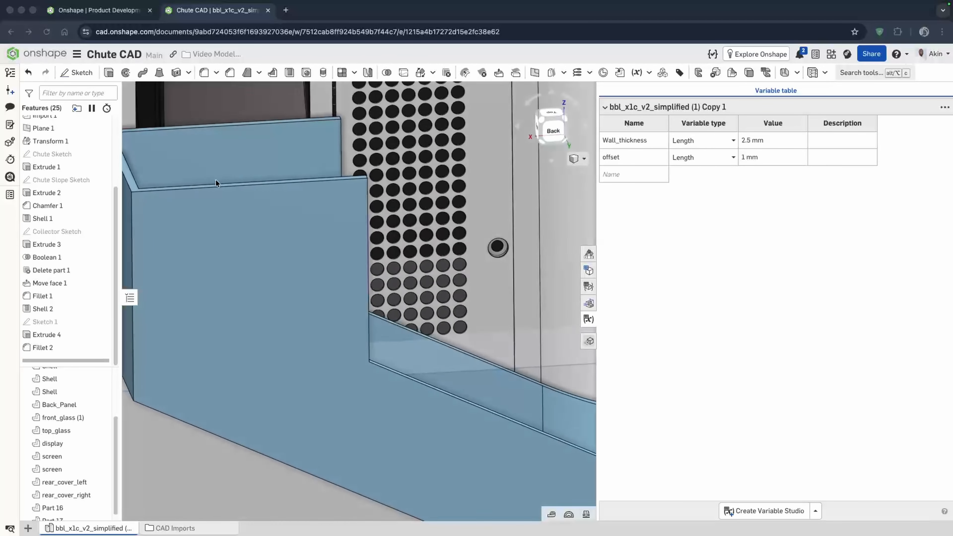
right_drag(215, 179, 210, 181)
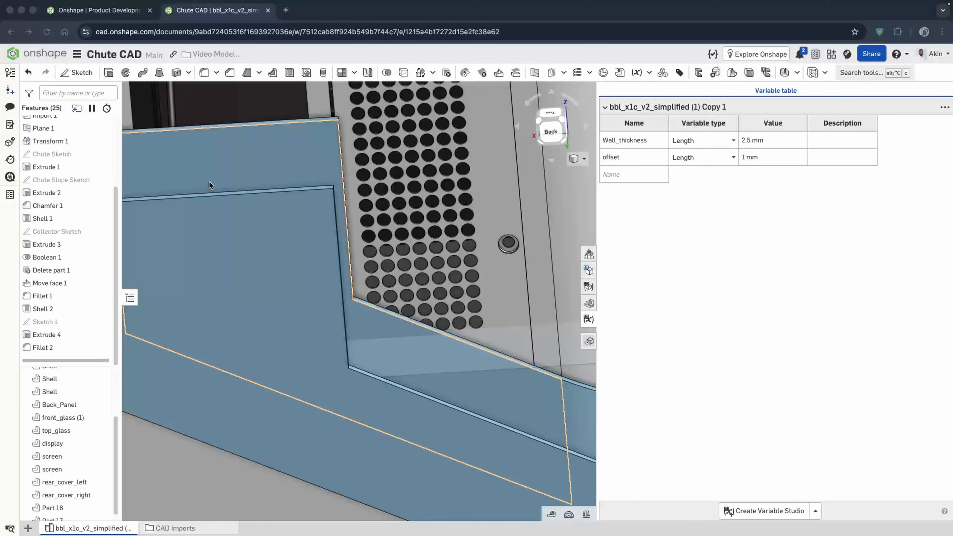
scroll(210, 183, down, 3)
scroll(378, 213, down, 2)
scroll(364, 214, down, 3)
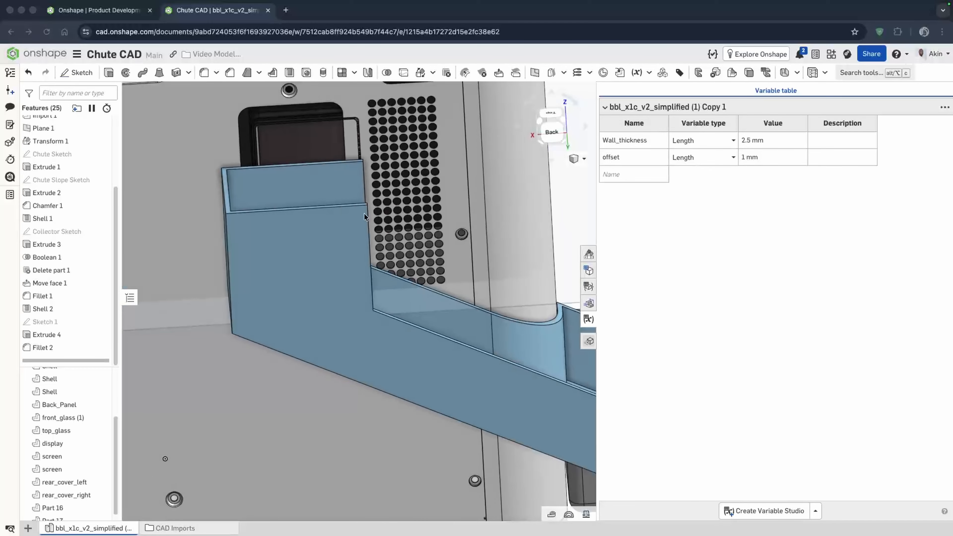
scroll(330, 175, up, 3)
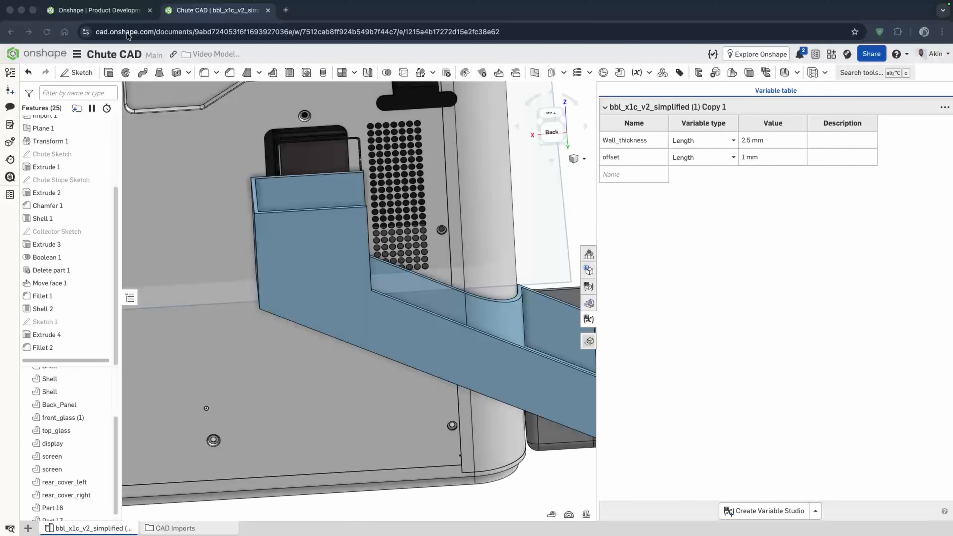
- Start a sketch on the chute's rear wall face, view it normal, and draw a corner rectangle from its top corner
click(89, 72)
click(330, 229)
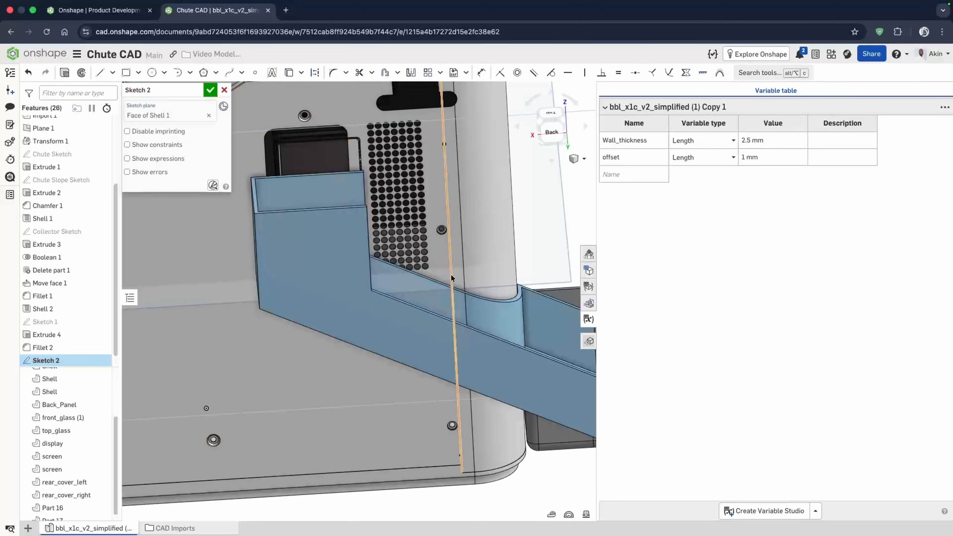
key(n)
scroll(308, 228, up, 5)
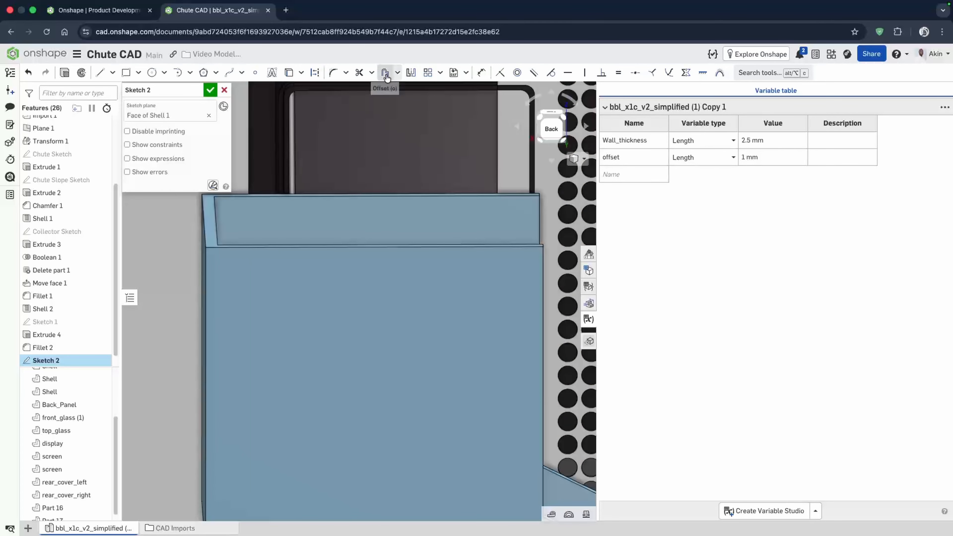
click(127, 73)
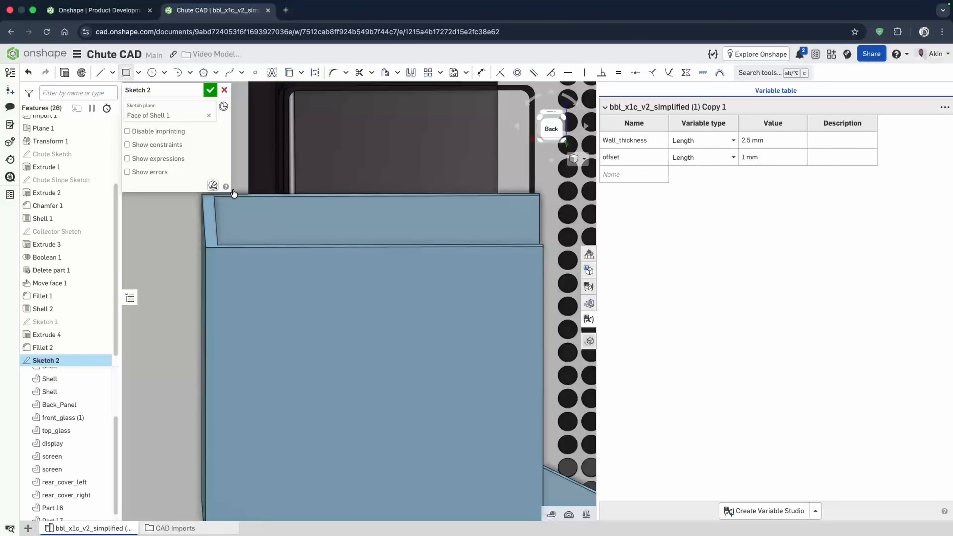
click(236, 196)
scroll(357, 296, down, 2)
right_drag(357, 296, 354, 322)
scroll(355, 322, down, 5)
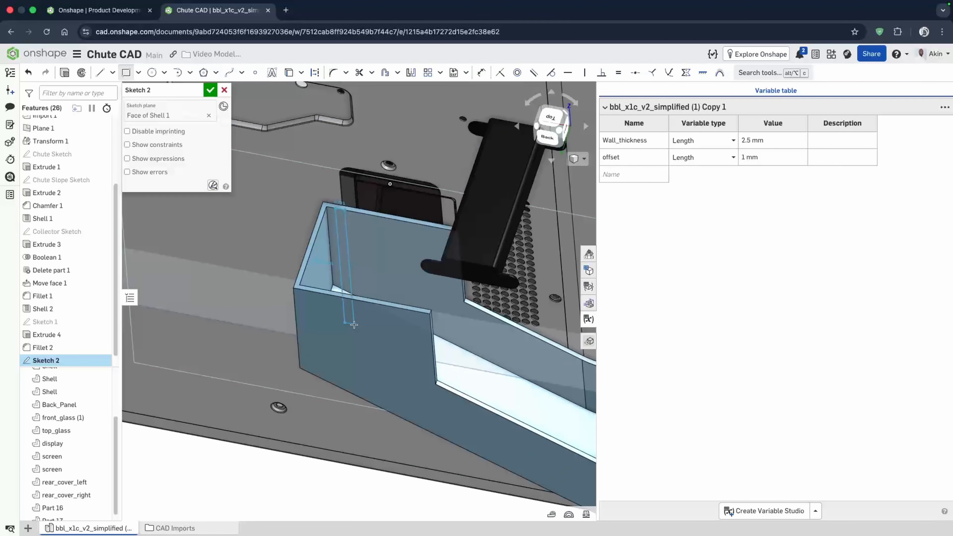
scroll(445, 332, up, 1)
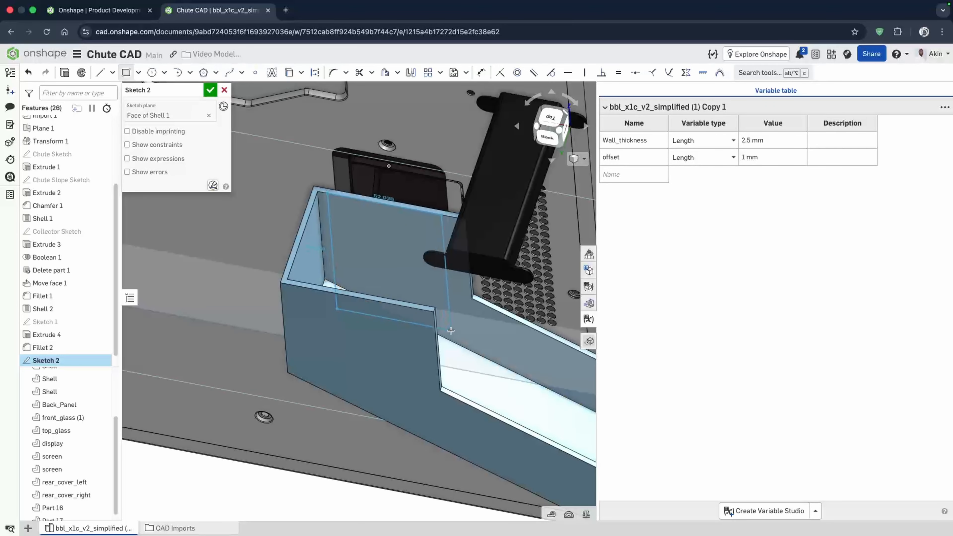
click(451, 331)
- Dimension the distance from the rectangle's left side to the wall's edge
scroll(337, 197, up, 1)
scroll(337, 197, up, 3)
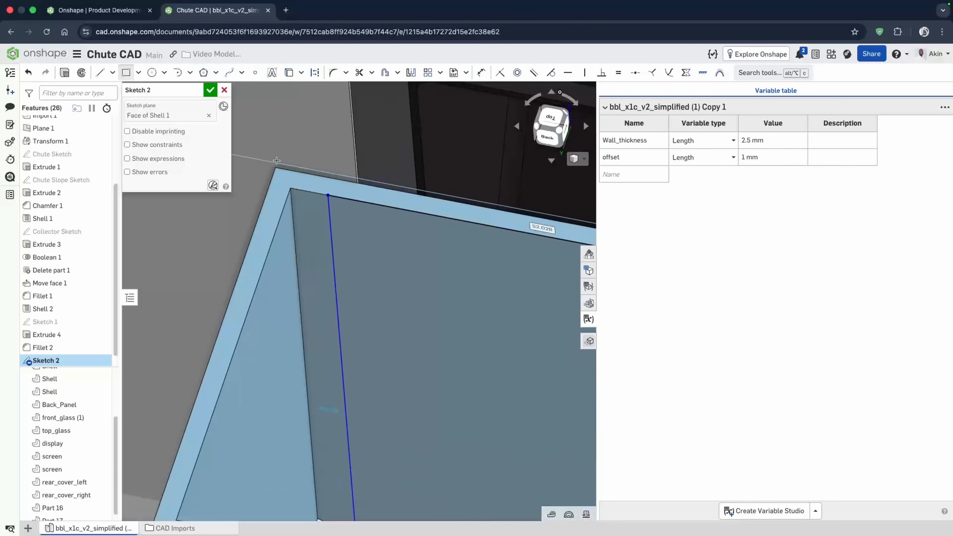
click(482, 72)
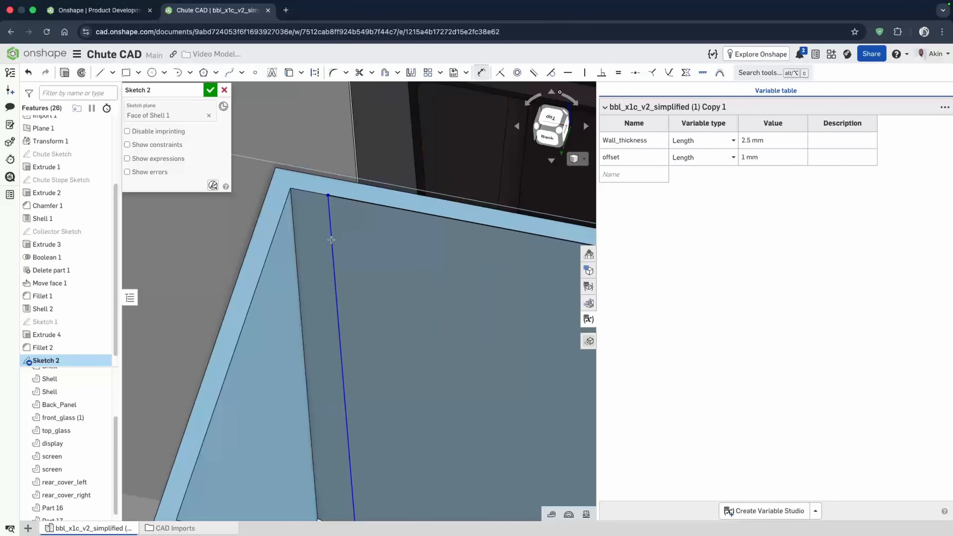
click(293, 207)
click(328, 195)
click(332, 138)
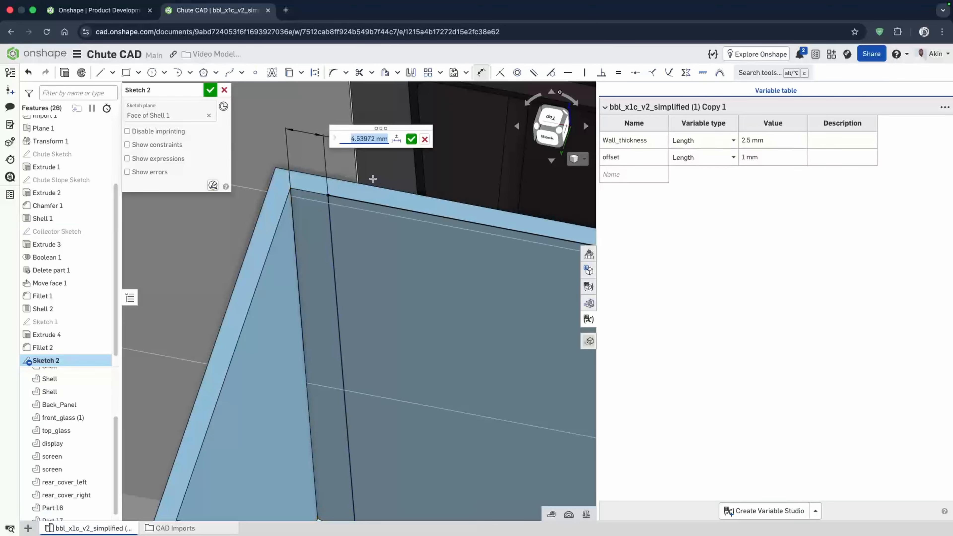
key(Return)
- Dimension the rectangle's right side from the wall's outer edge and set it to 5 mm
scroll(440, 204, down, 5)
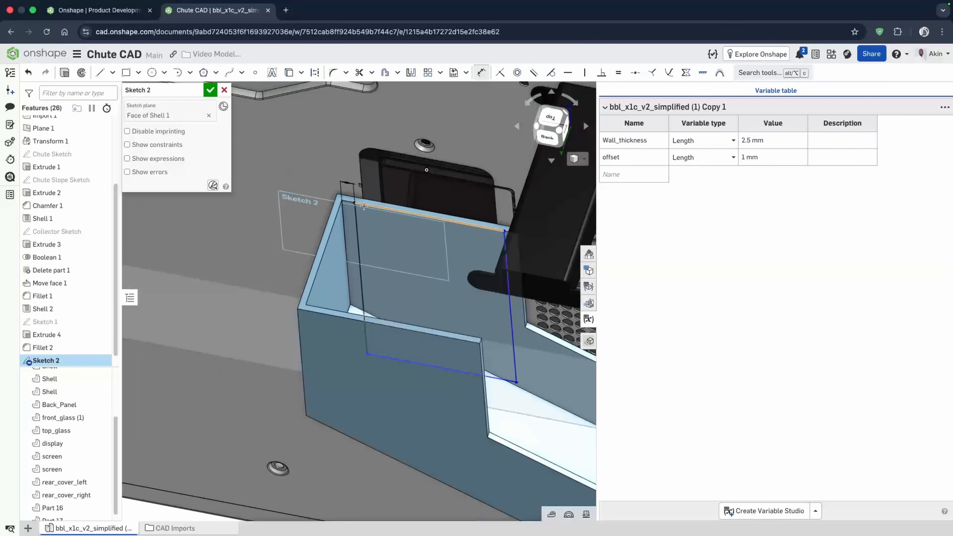
scroll(440, 204, up, 10)
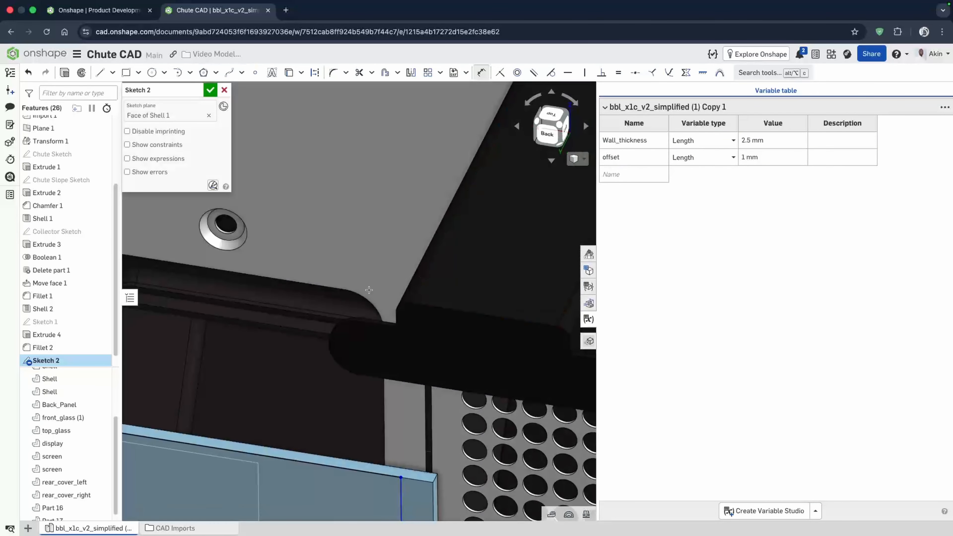
scroll(420, 430, up, 5)
click(400, 428)
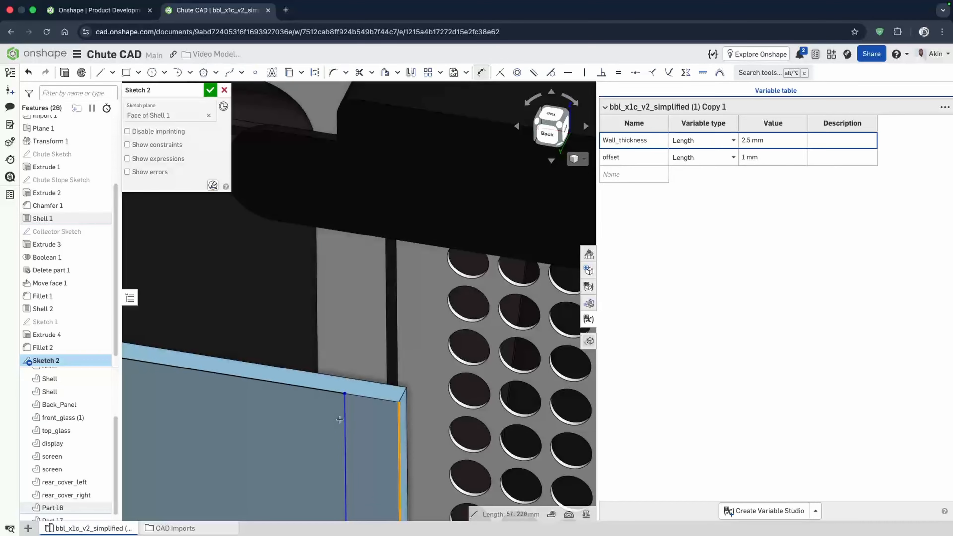
click(345, 420)
click(434, 333)
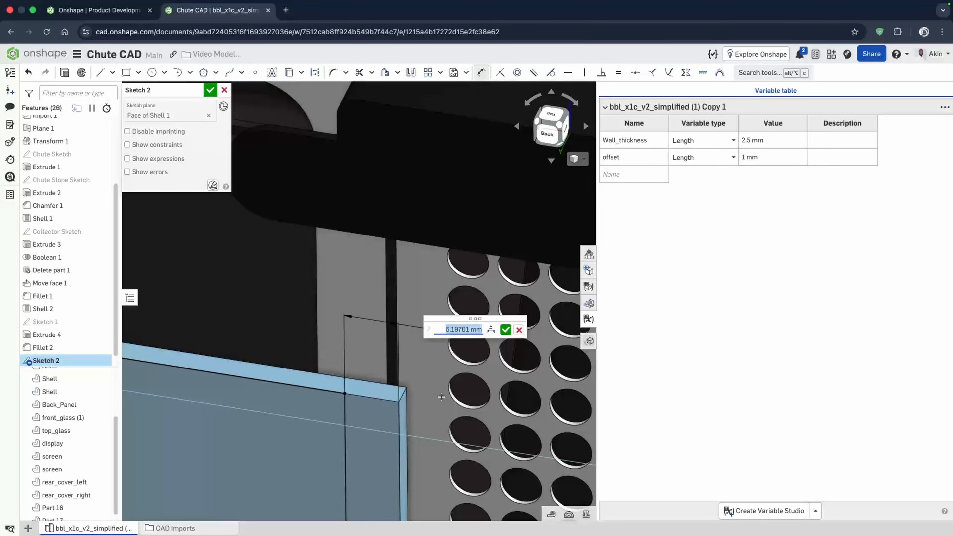
text(5)
key(Return)
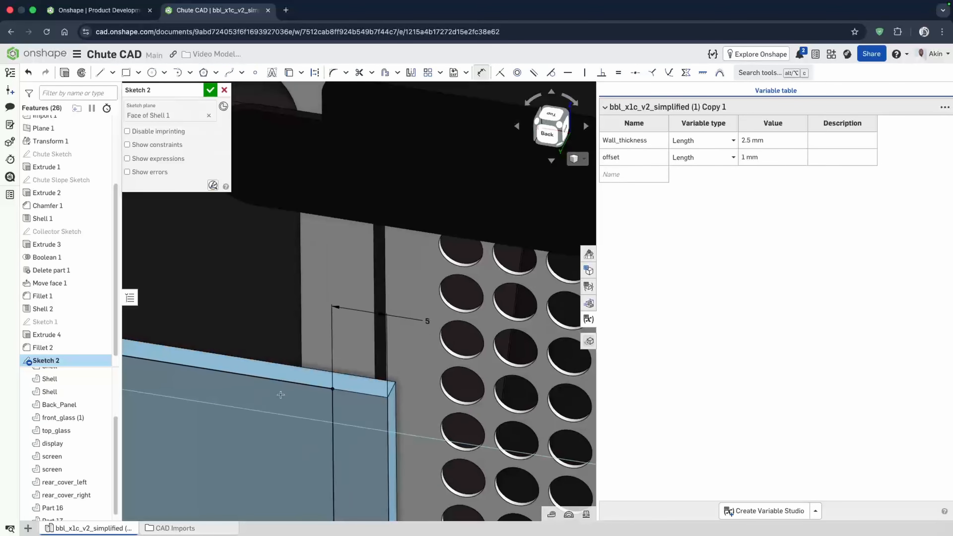
- Try to dimension the rectangle's length as 70 mm, then delete that conflicting dimension
scroll(281, 395, down, 10)
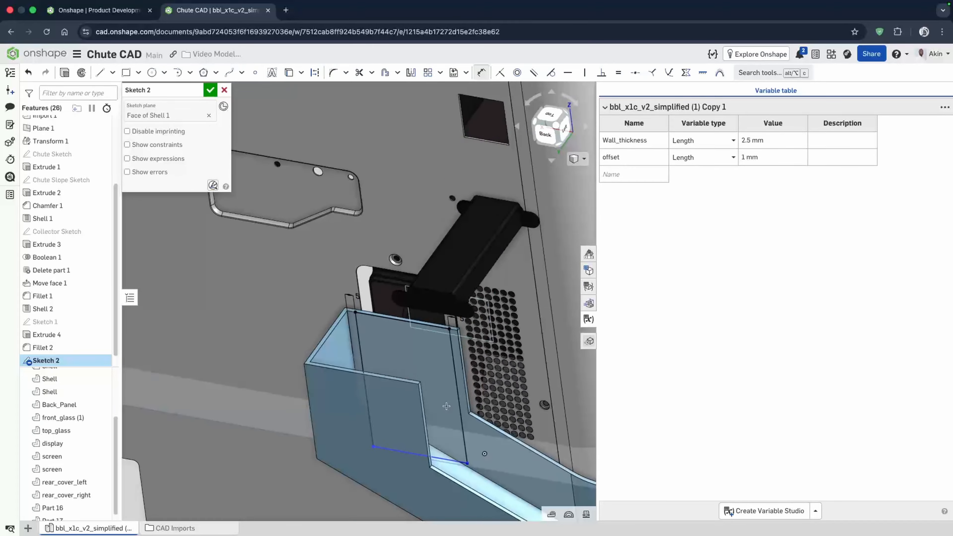
right_drag(447, 406, 328, 334)
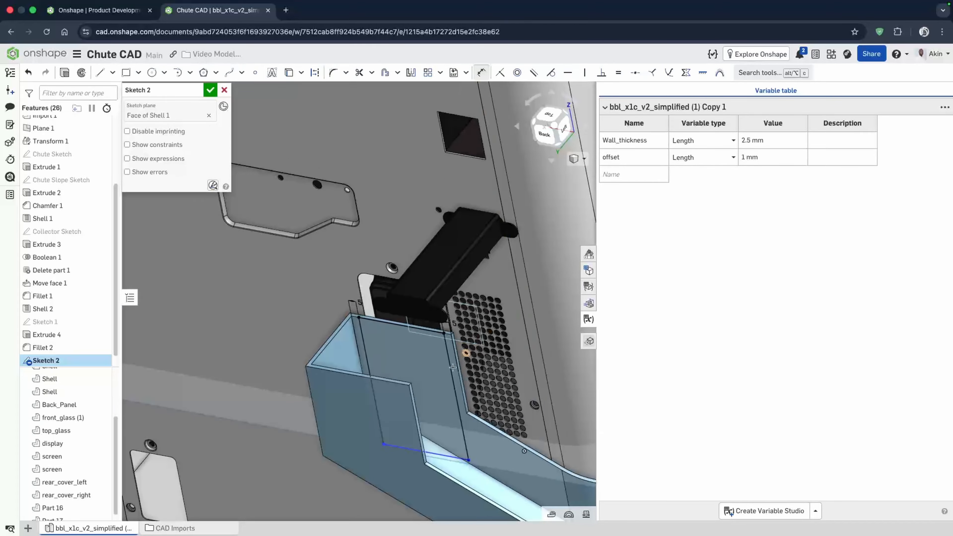
click(451, 386)
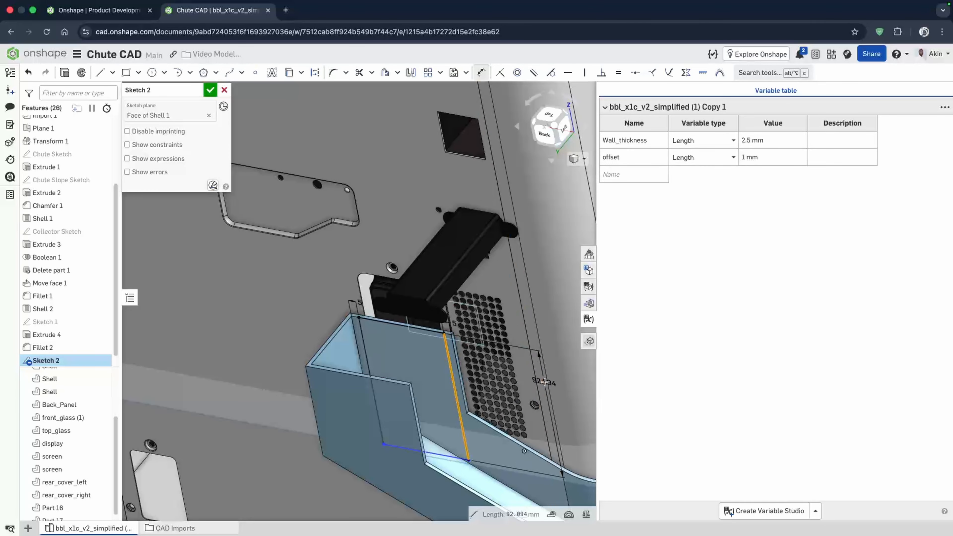
click(547, 380)
click(548, 380)
scroll(491, 362, down, 3)
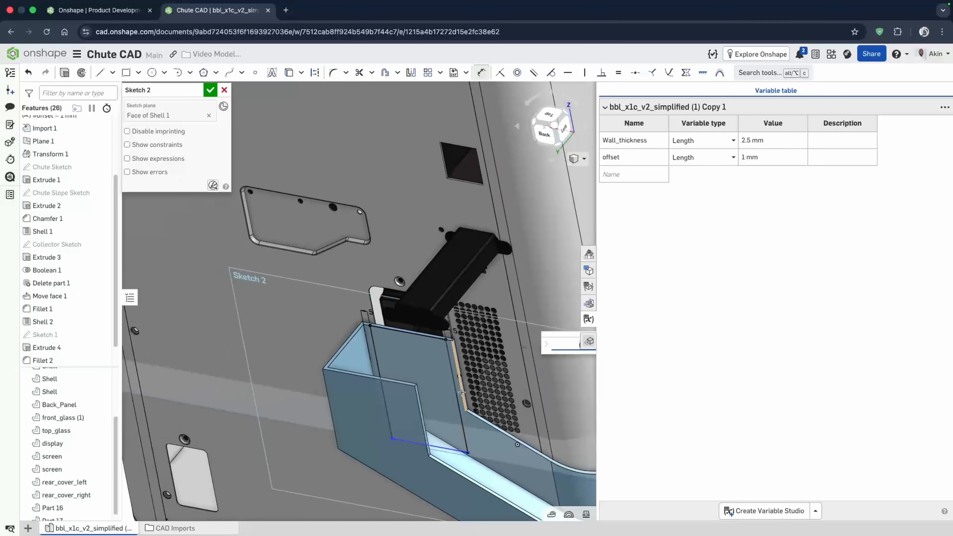
drag(557, 335, 485, 342)
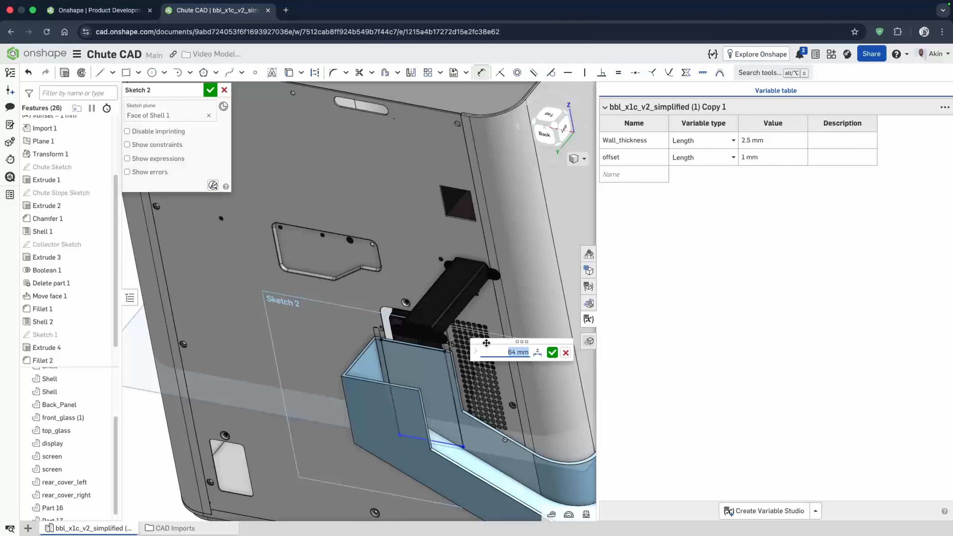
mouse_move(467, 442)
right_down()
mouse_move(456, 443)
mouse_move(475, 440)
right_up()
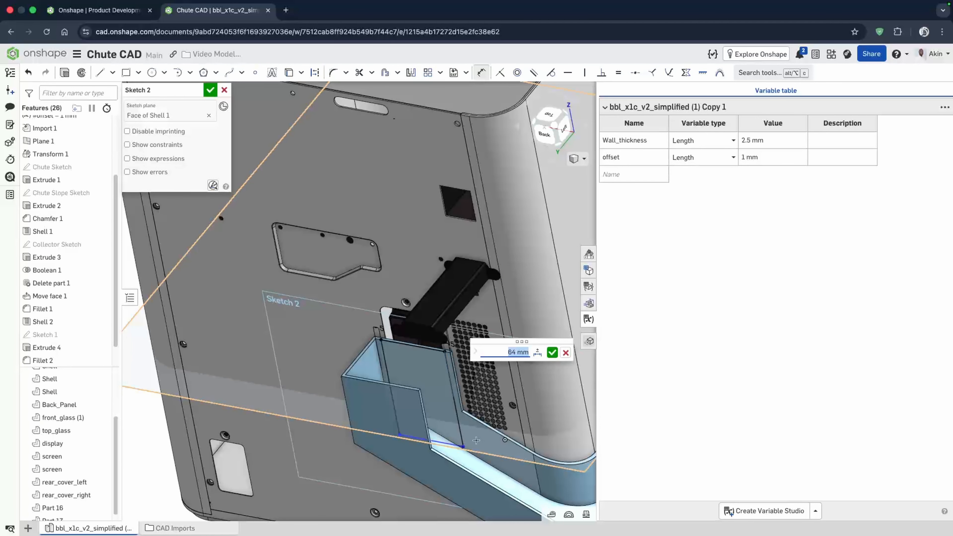
text(70)
key(Return)
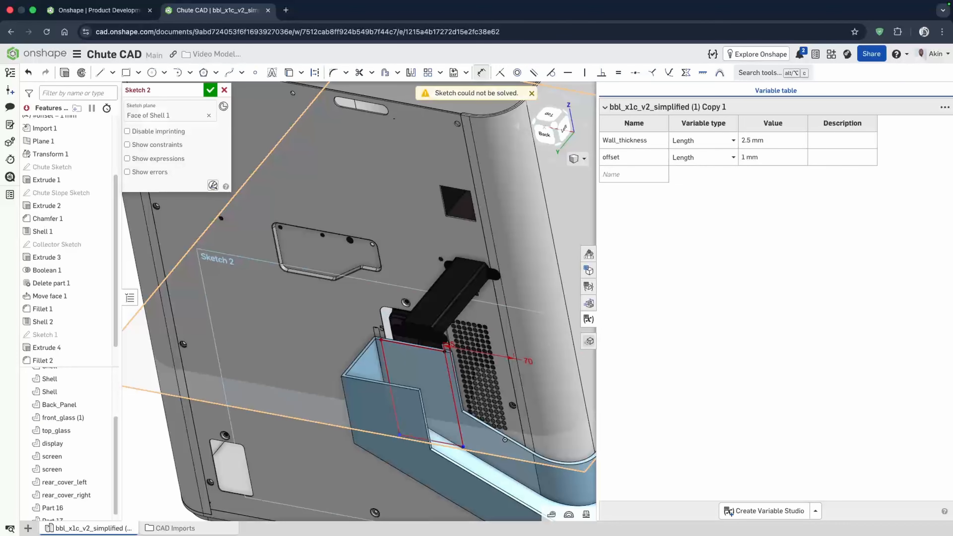
scroll(467, 342, up, 2)
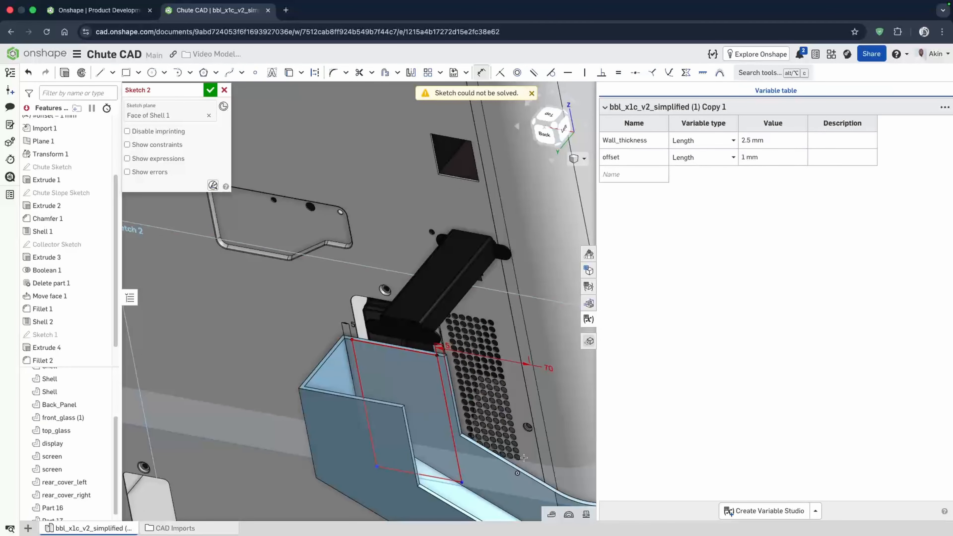
key(Delete)
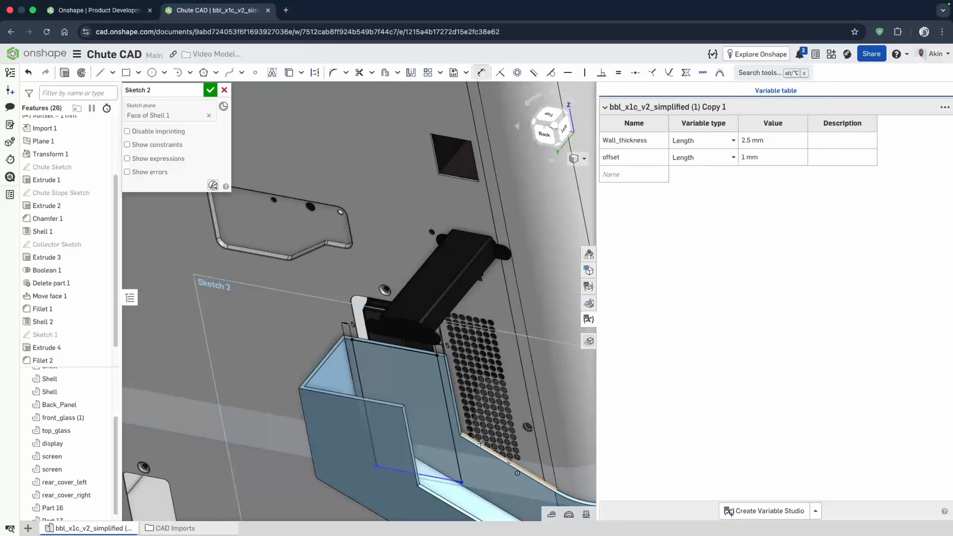
- Dimension the rectangle's right side to 70 mm and finish the sketch
click(454, 447)
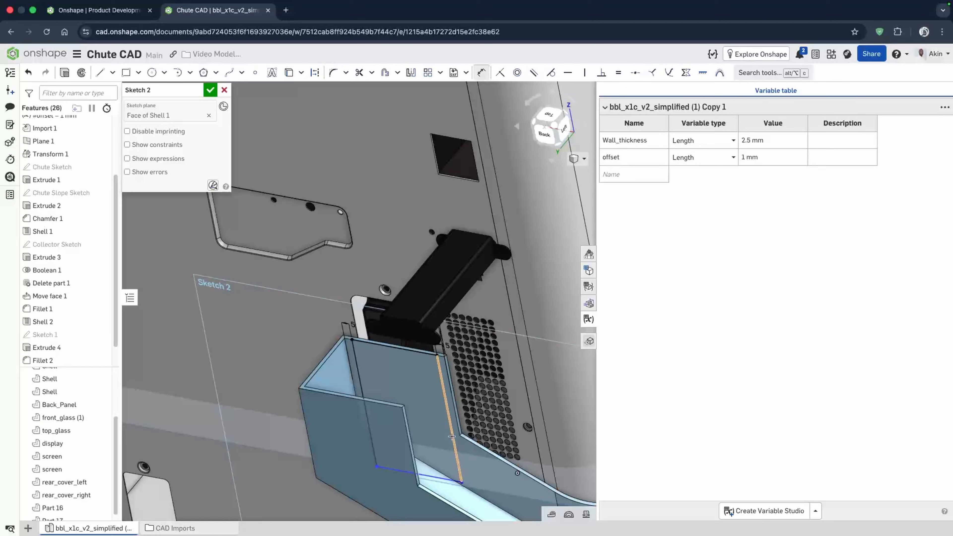
click(556, 439)
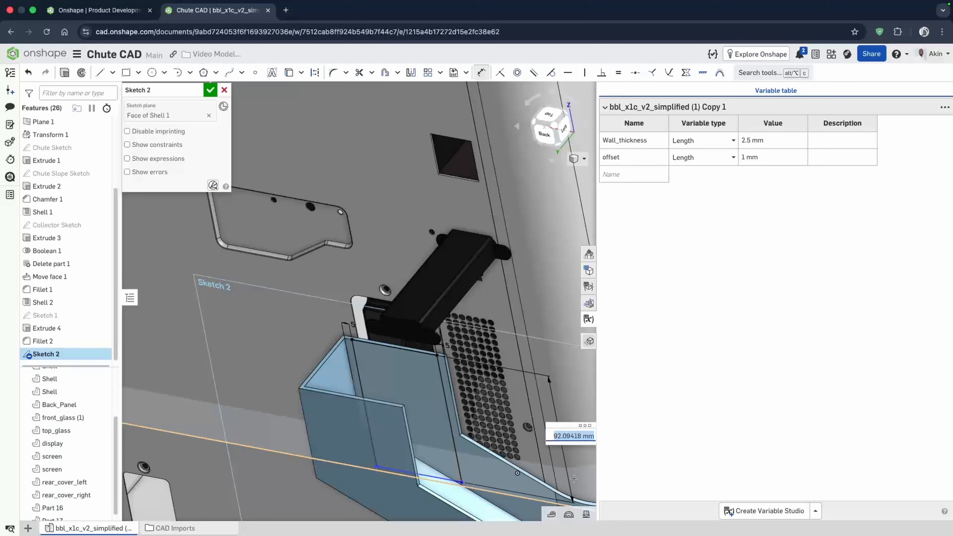
text(70)
key(Return)
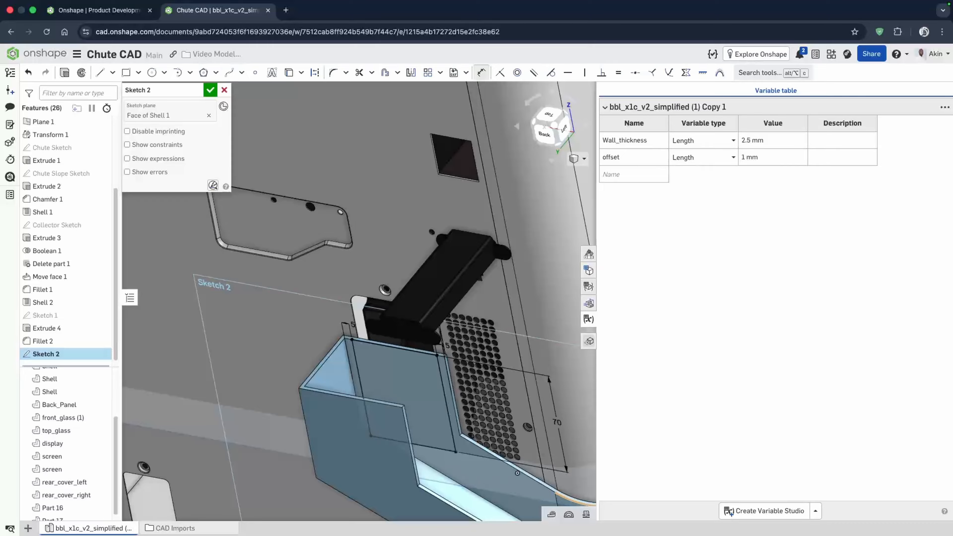
click(210, 90)
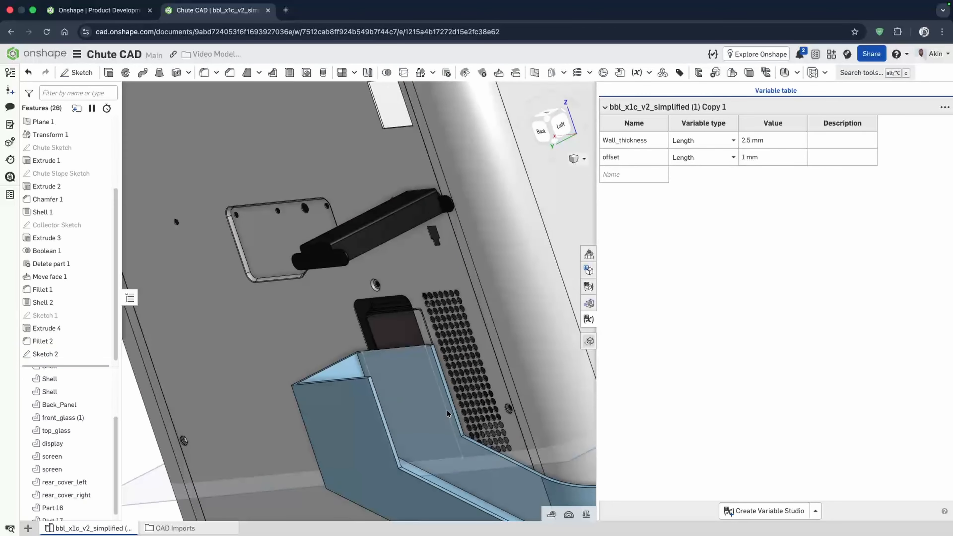
- Extrude the sketch's rectangle region 25 mm as a Remove cut through the chute's rear wall
click(428, 441)
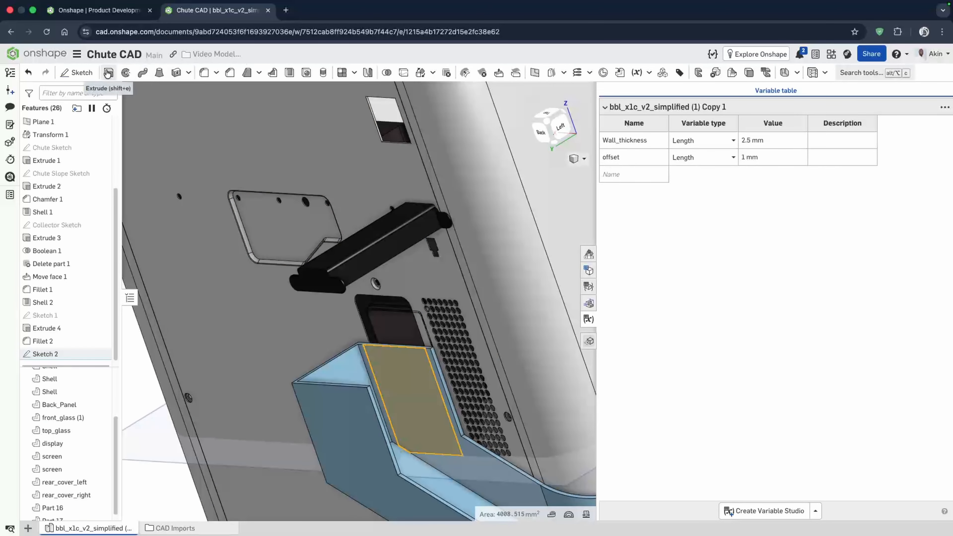
click(109, 72)
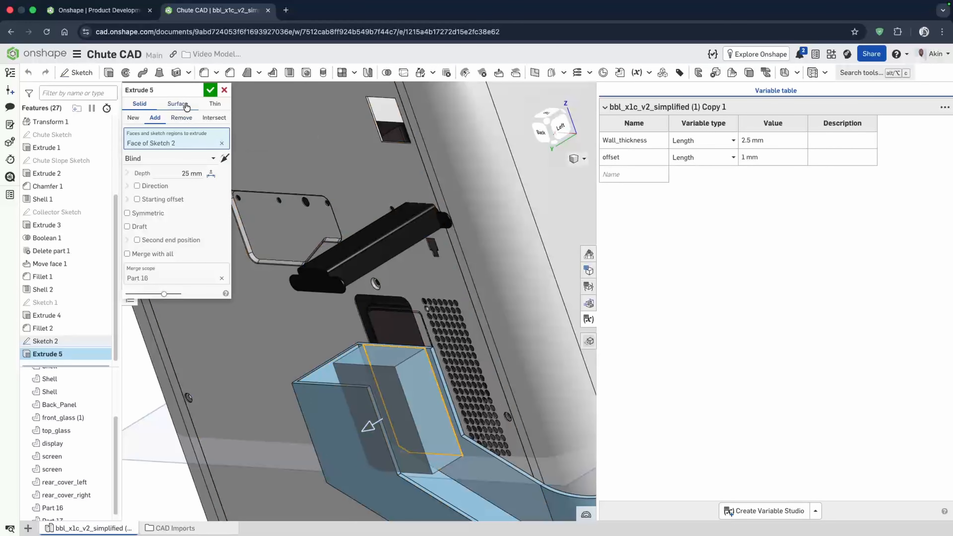
click(174, 119)
right_drag(440, 437, 400, 383)
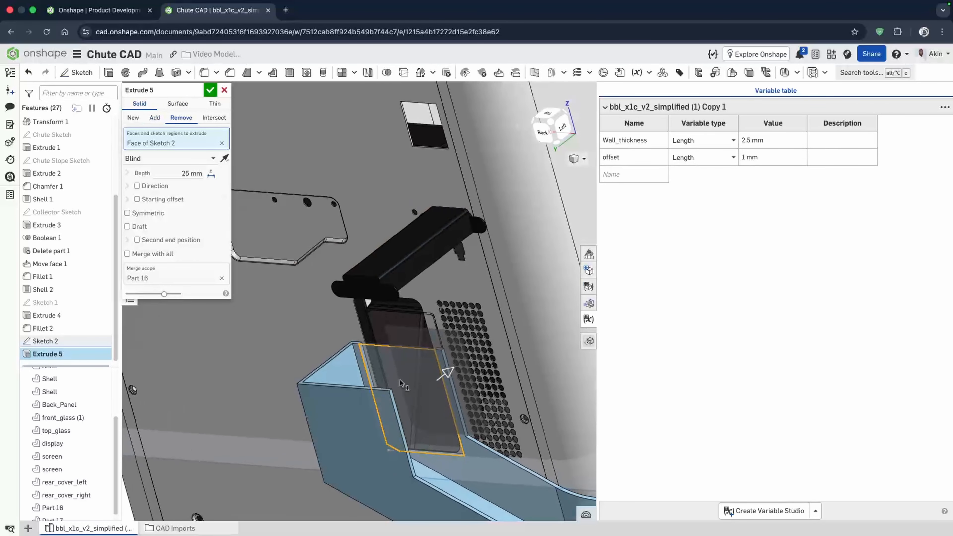
click(216, 90)
- Examine the new opening and reopen Sketch 2 to check its rectangle against the wall
scroll(419, 448, down, 10)
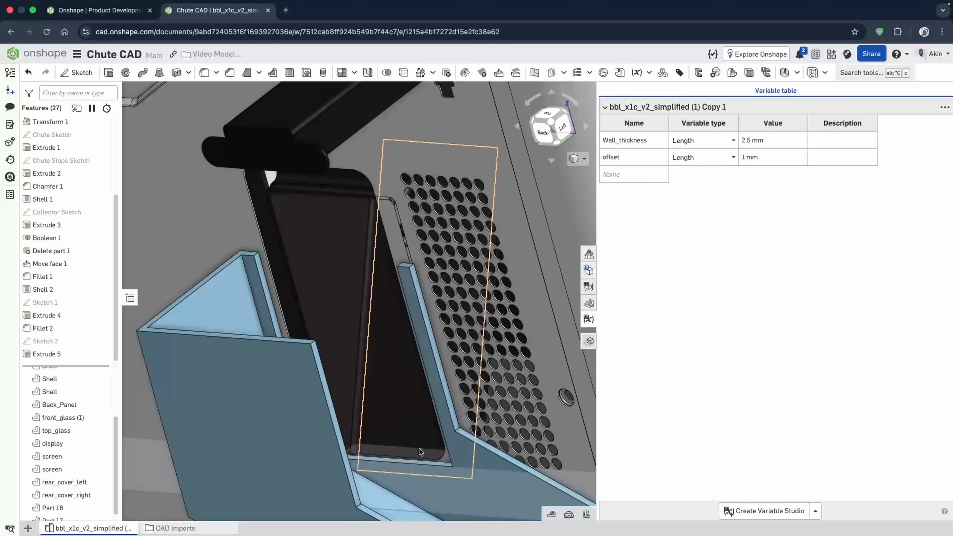
right_drag(403, 495, 396, 487)
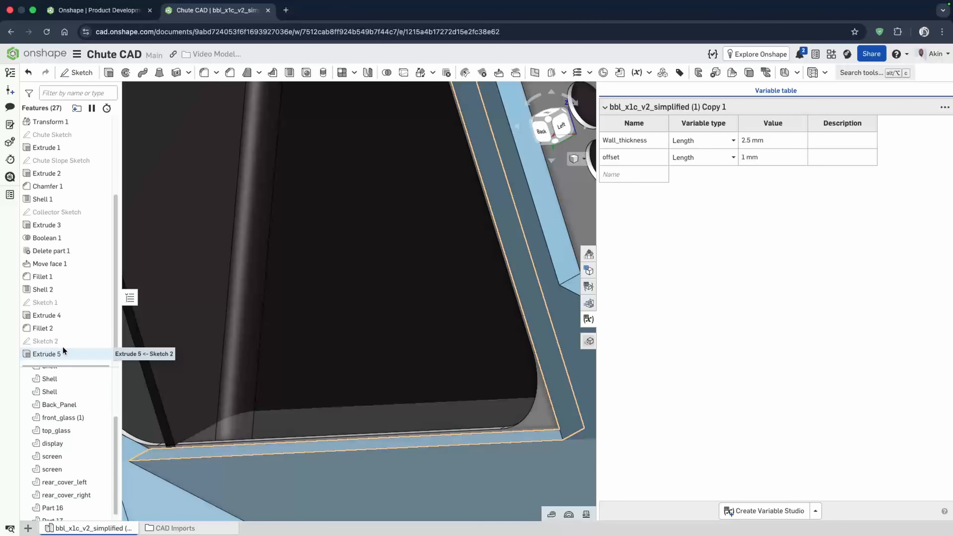
double_click(54, 340)
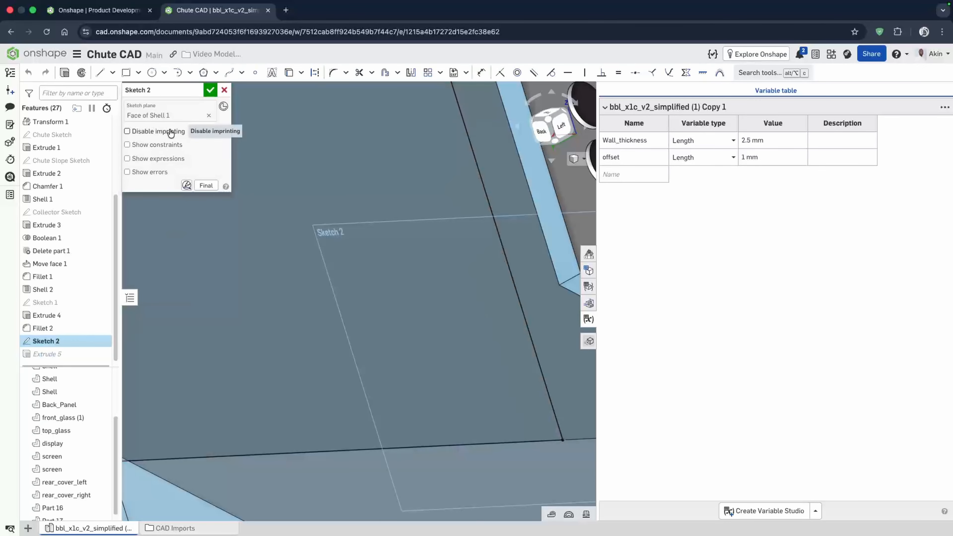
click(151, 268)
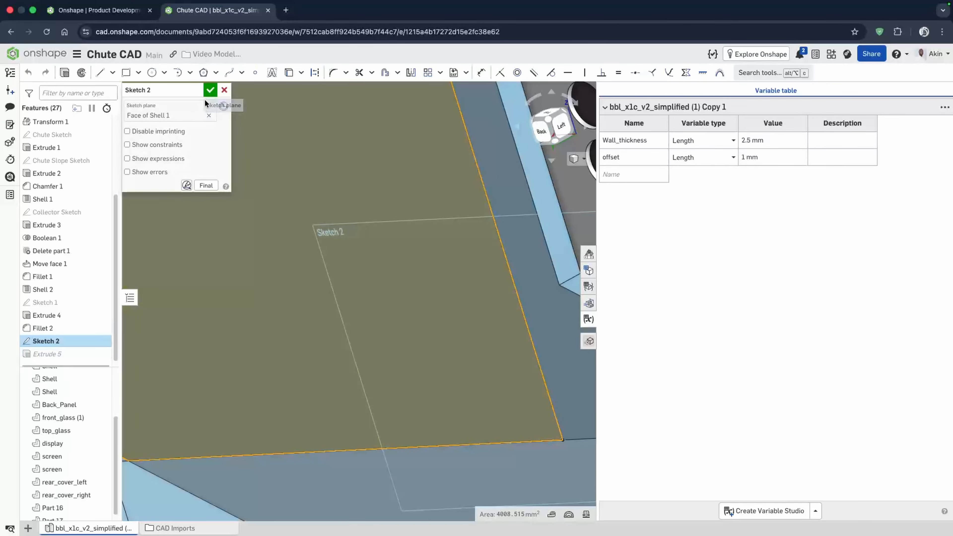
click(210, 90)
double_click(54, 340)
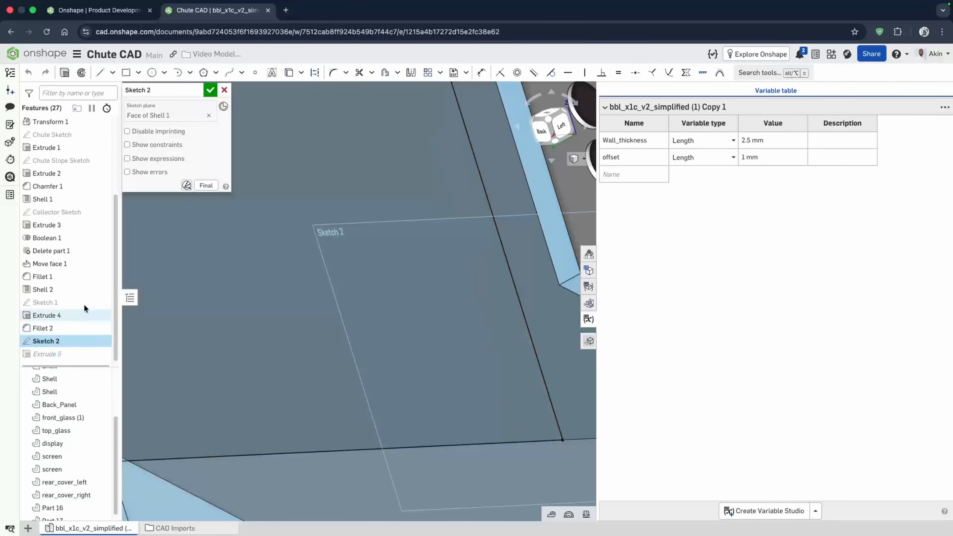
click(209, 90)
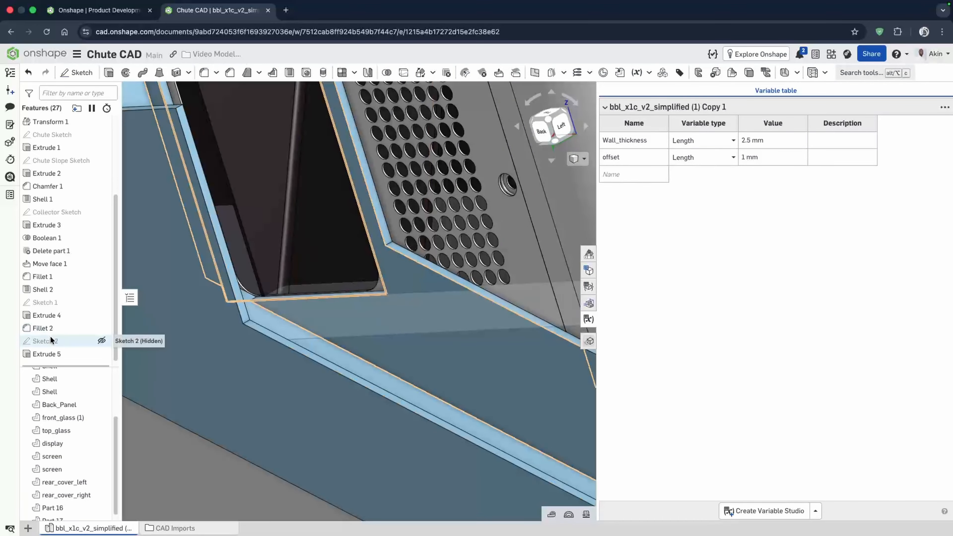
- Edit Sketch 2 and set the rectangle's length dimension to 72 mm
double_click(81, 340)
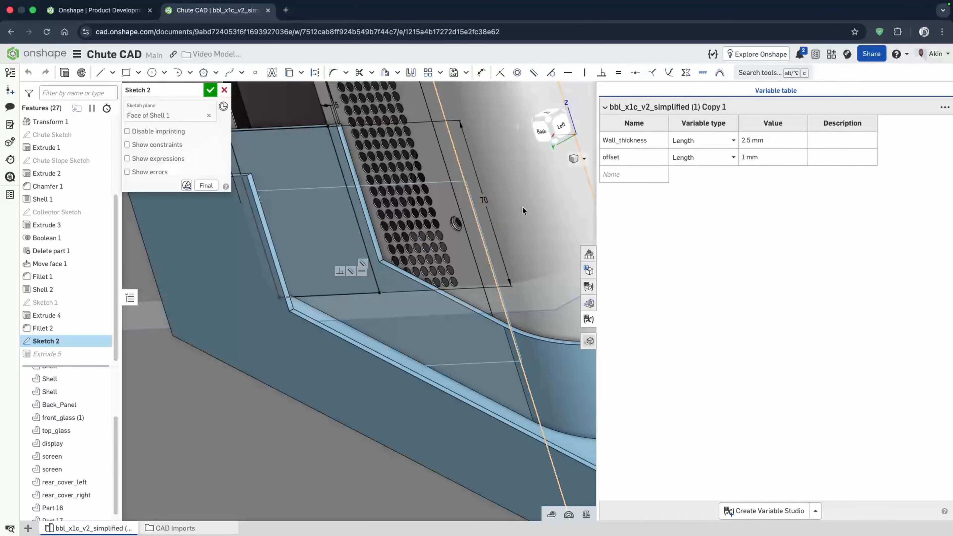
double_click(484, 200)
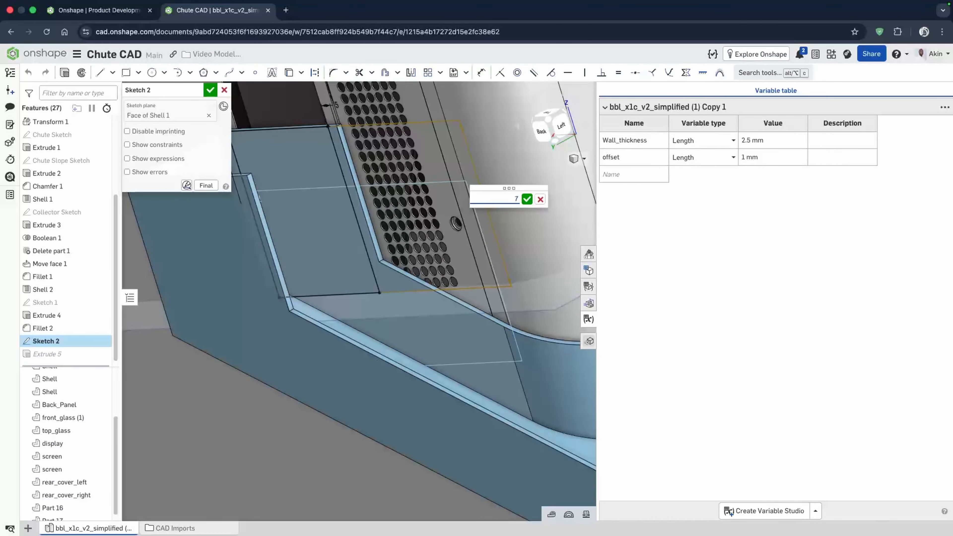
text(7)
key(Return)
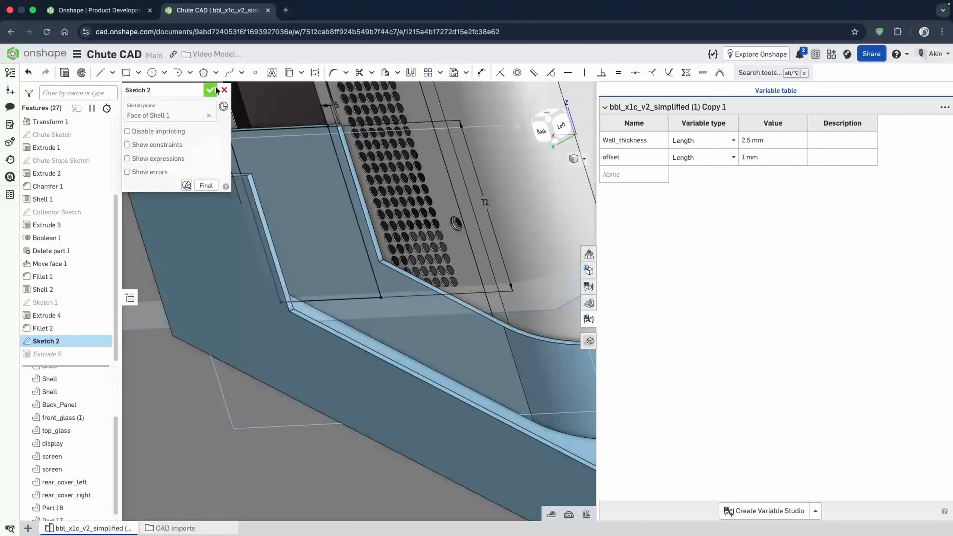
click(210, 89)
- Rename Sketch 1 as Chute edge Close and Sketch 2 as Chute Opening
mouse_move(308, 281)
right_down()
mouse_move(314, 299)
mouse_move(310, 286)
right_up()
right_drag(252, 315, 251, 297)
right_click(51, 307)
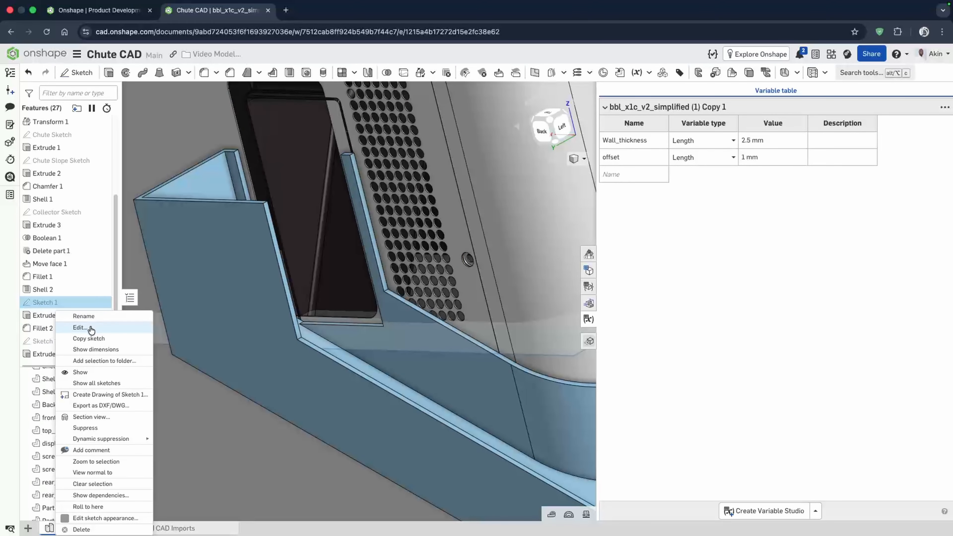
click(97, 322)
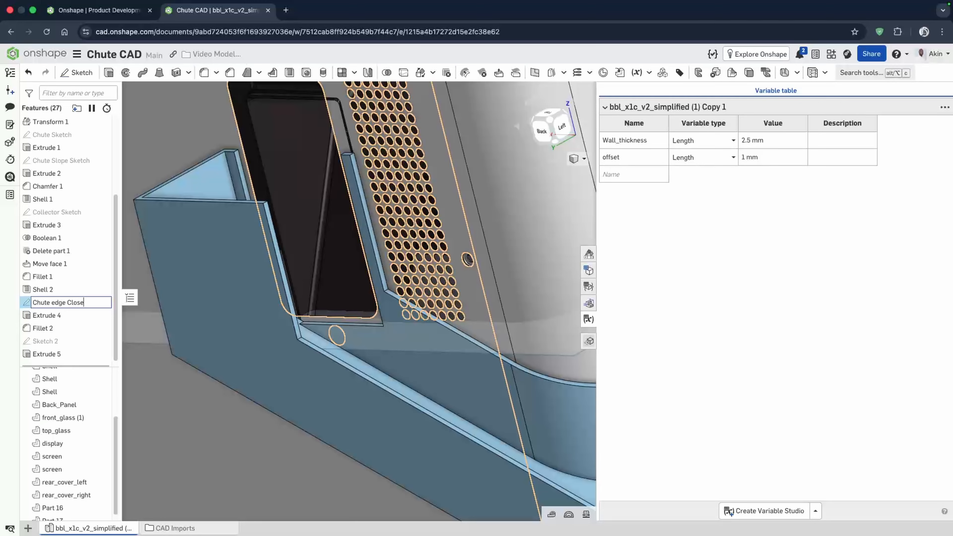
double_click(42, 344)
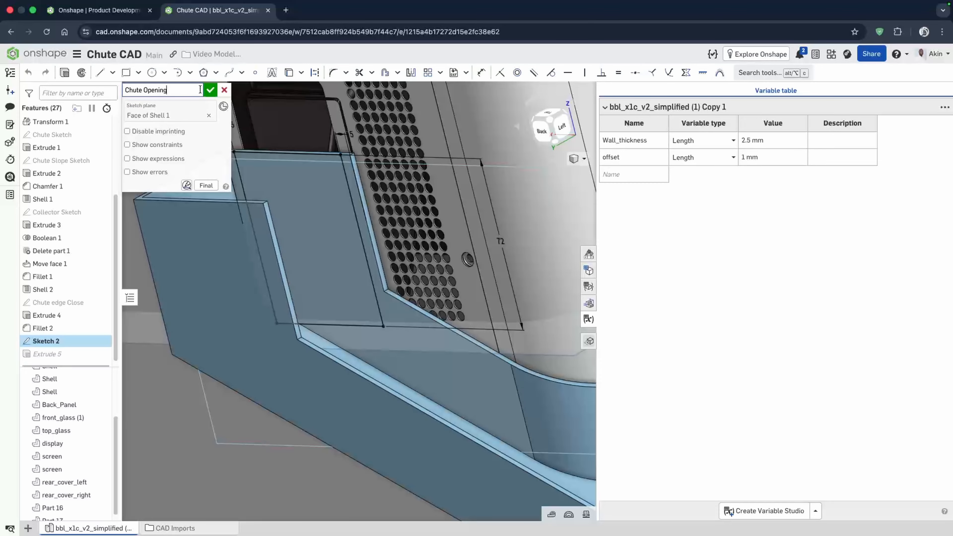
click(208, 90)
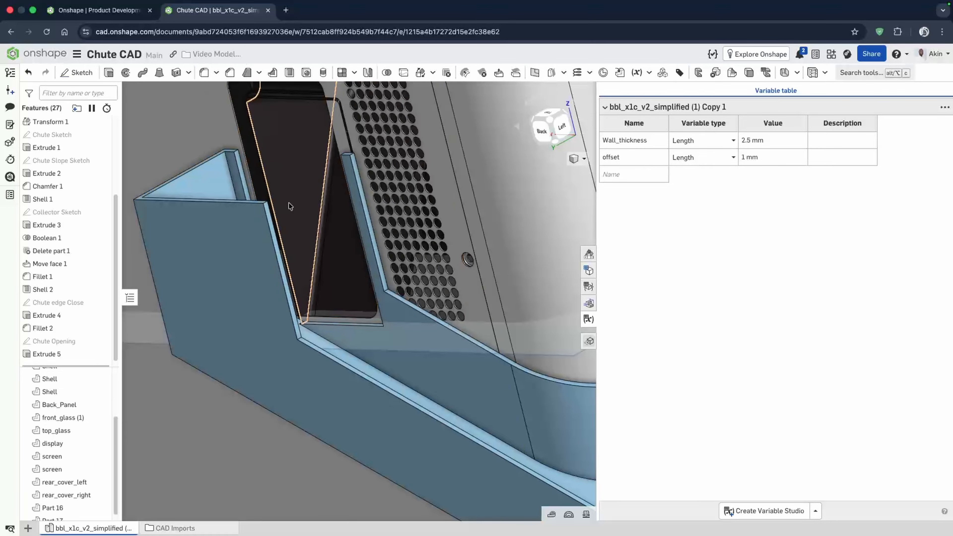
- Move the chute's side wall face at the opening's edge by 2.5 mm with Move face
scroll(288, 202, down, 5)
right_drag(284, 210, 290, 253)
scroll(290, 253, down, 5)
right_drag(356, 257, 443, 285)
key(shift+1)
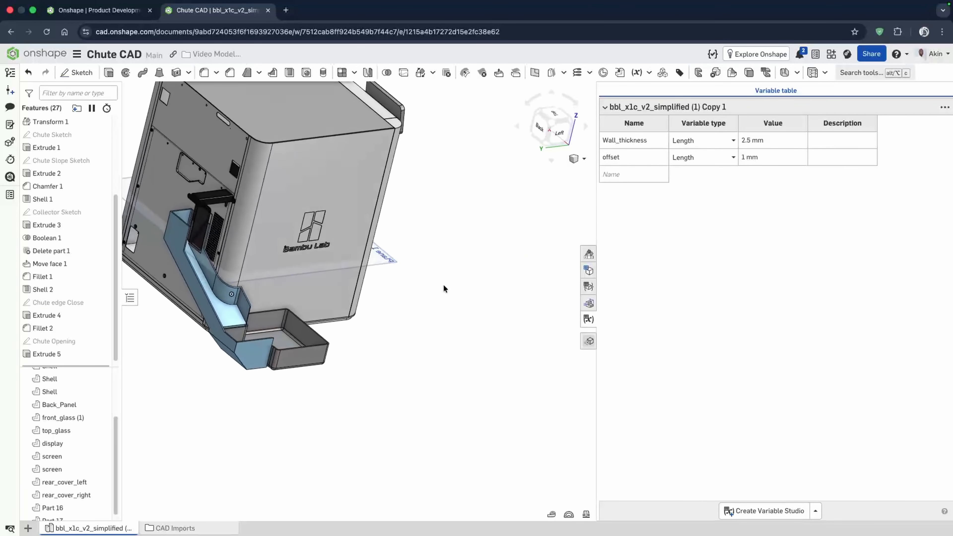
scroll(181, 240, up, 10)
scroll(344, 245, down, 5)
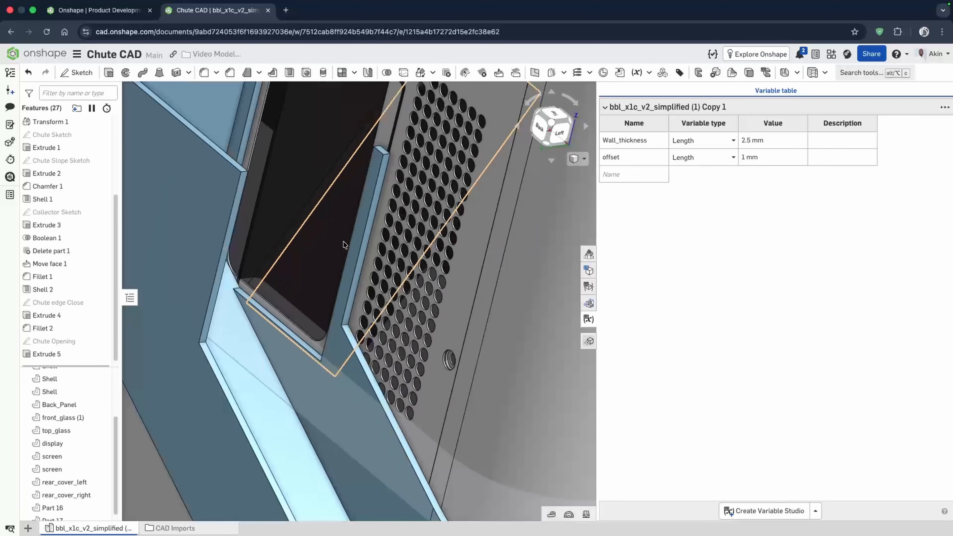
mouse_move(357, 252)
right_down()
mouse_move(351, 232)
mouse_move(360, 247)
right_up()
scroll(360, 246, up, 5)
scroll(372, 235, down, 4)
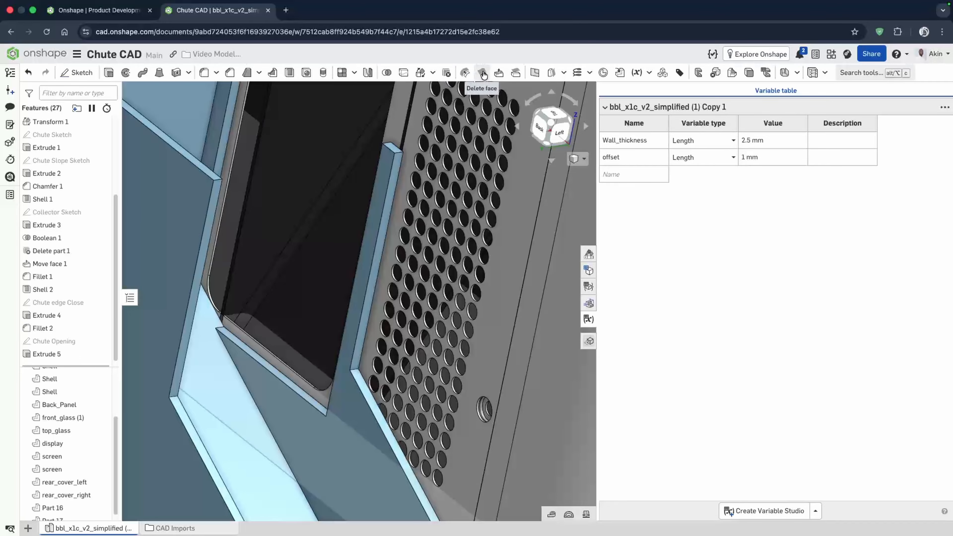
click(498, 74)
click(369, 330)
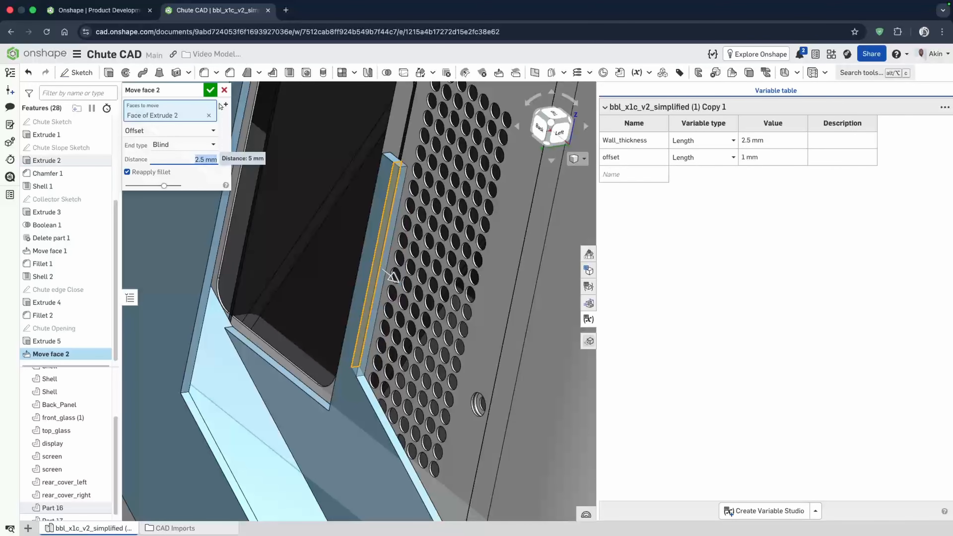
click(210, 91)
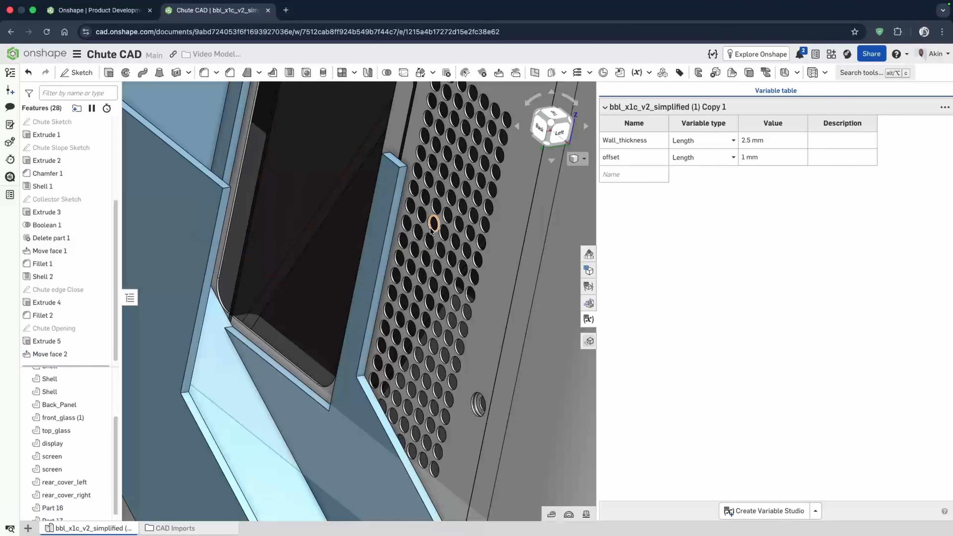
mouse_move(434, 222)
right_down()
mouse_move(447, 230)
mouse_move(399, 224)
mouse_move(415, 222)
right_up()
scroll(431, 229, down, 5)
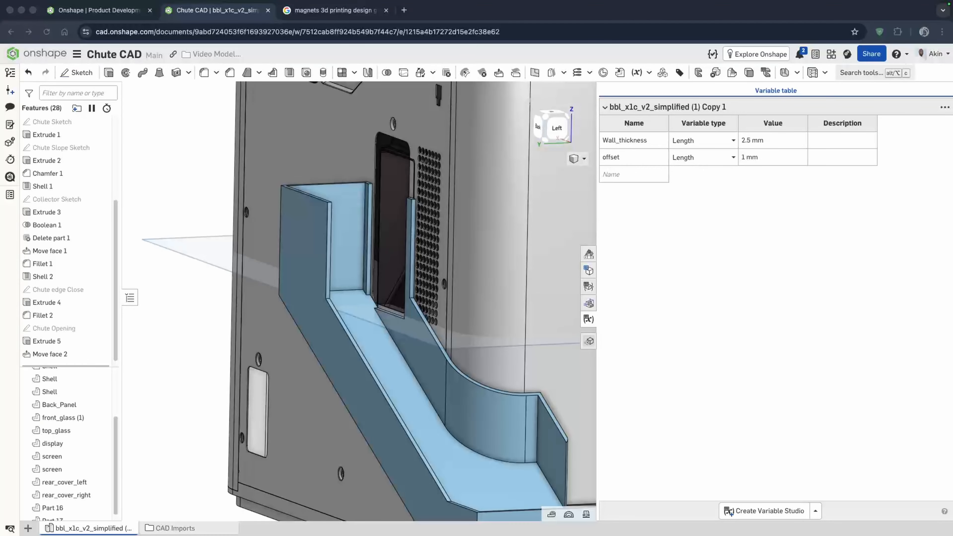
- Examine the collector and the chute opening from several angles
mouse_move(294, 378)
right_down()
mouse_move(327, 351)
mouse_move(271, 344)
mouse_move(296, 373)
right_up()
right_drag(234, 440, 227, 445)
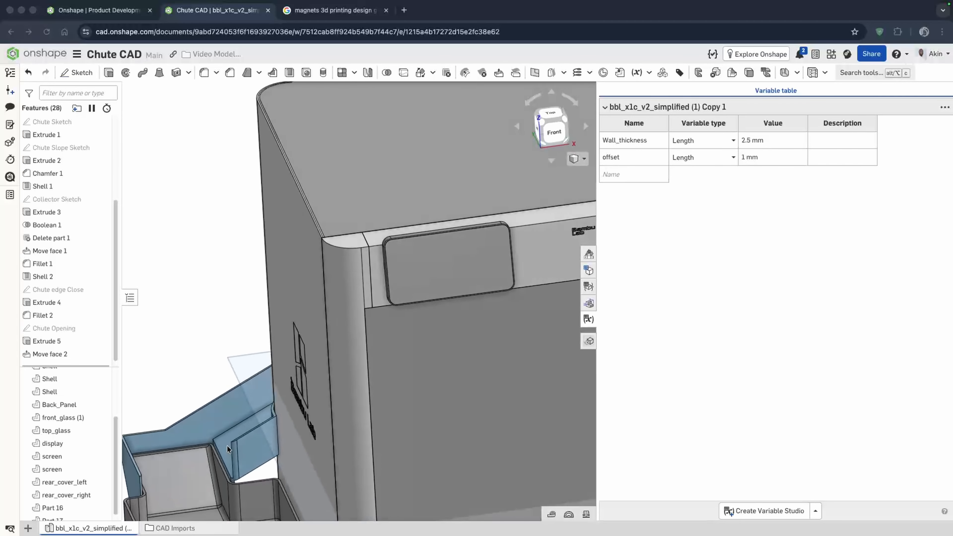
scroll(445, 487, down, 5)
scroll(297, 433, up, 10)
right_drag(405, 410, 413, 393)
scroll(413, 392, down, 3)
right_drag(406, 431, 405, 440)
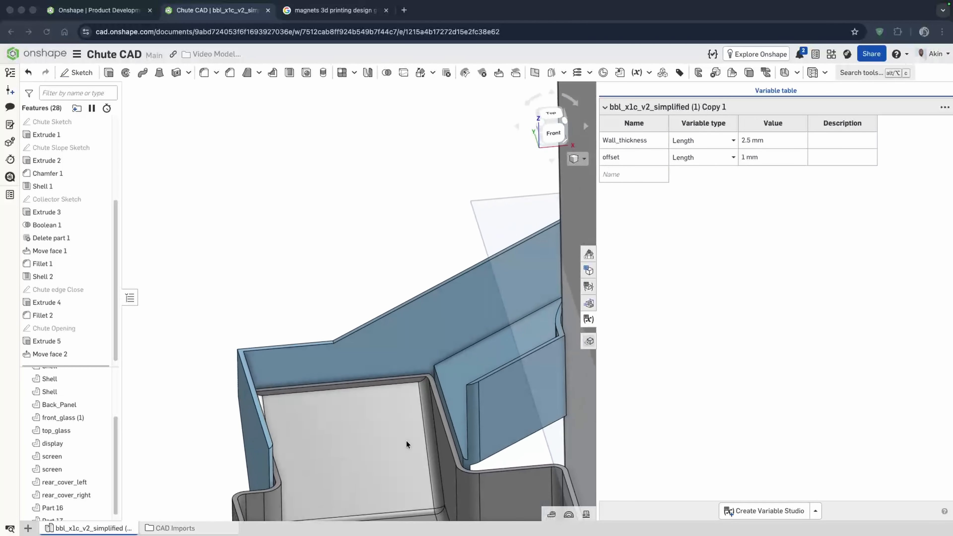
- Start a sketch on the collector's top rim face and draw a circle about 13.5 mm in diameter near its corner
click(86, 72)
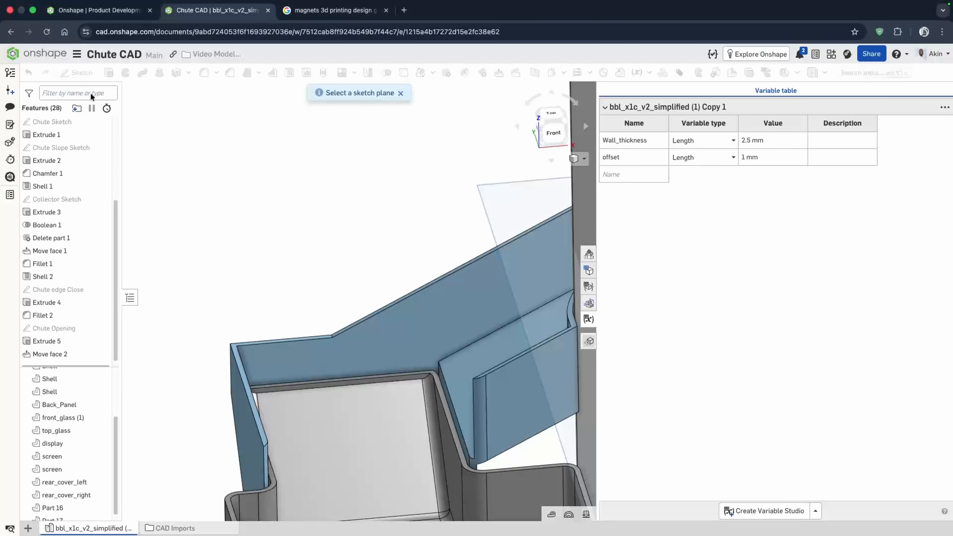
click(305, 385)
key(n)
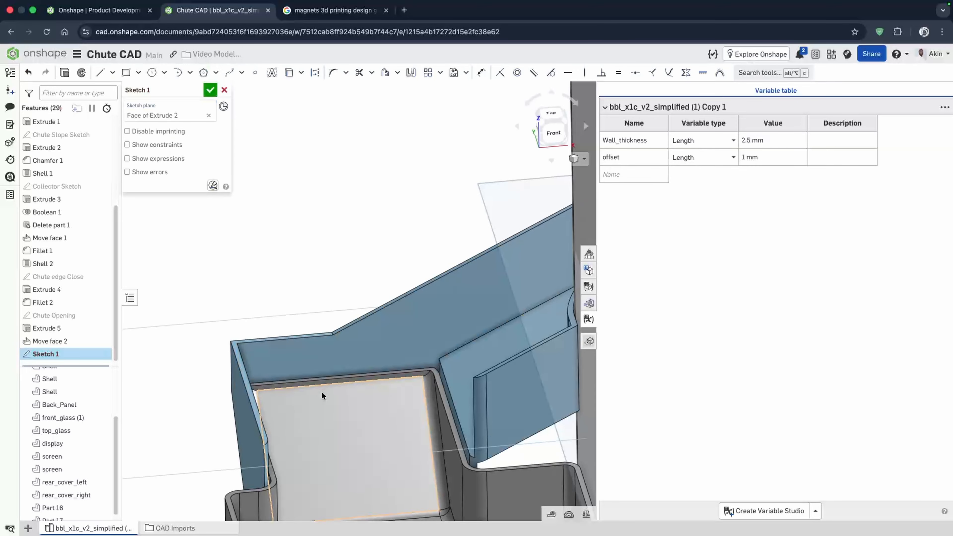
click(152, 72)
click(306, 224)
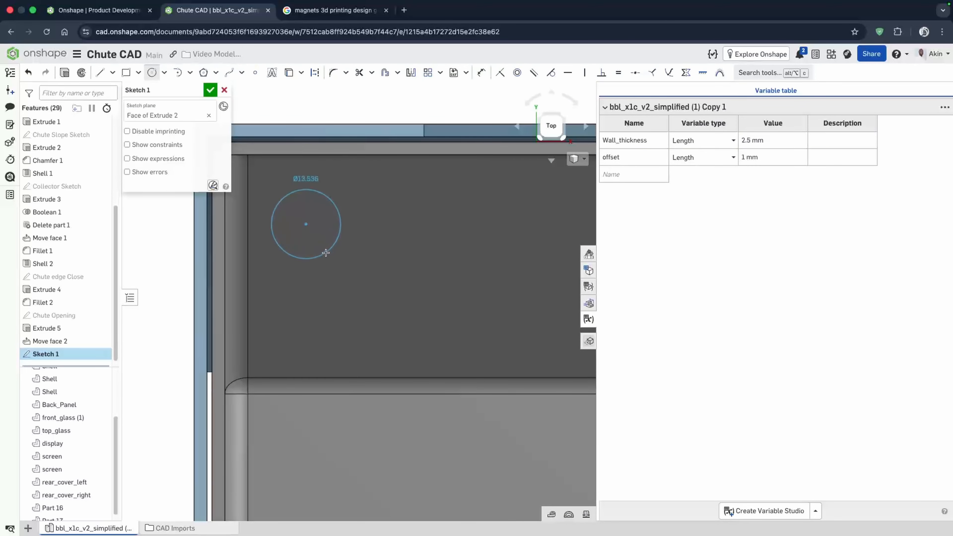
click(329, 249)
scroll(520, 329, down, 1)
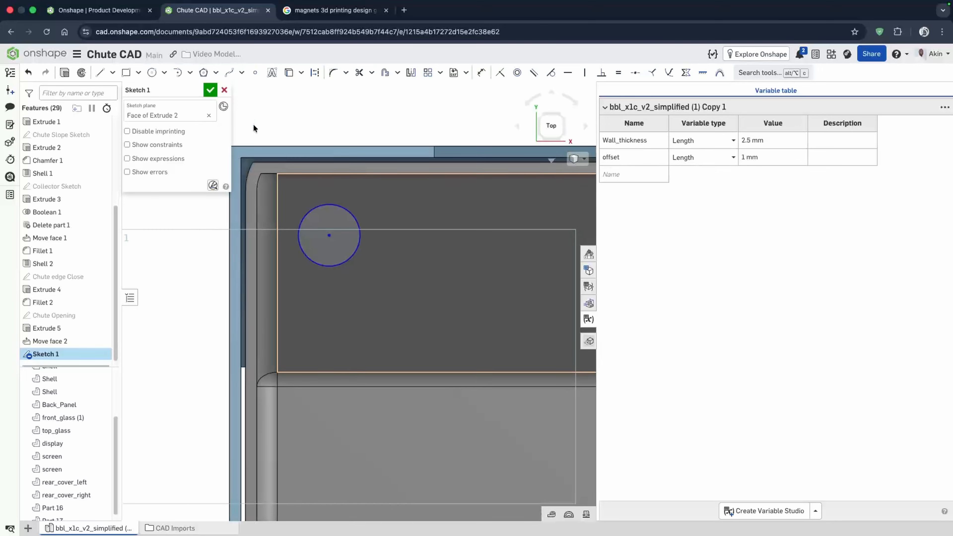
- Dimension the circle's diameter as 15 mm
click(481, 73)
click(319, 206)
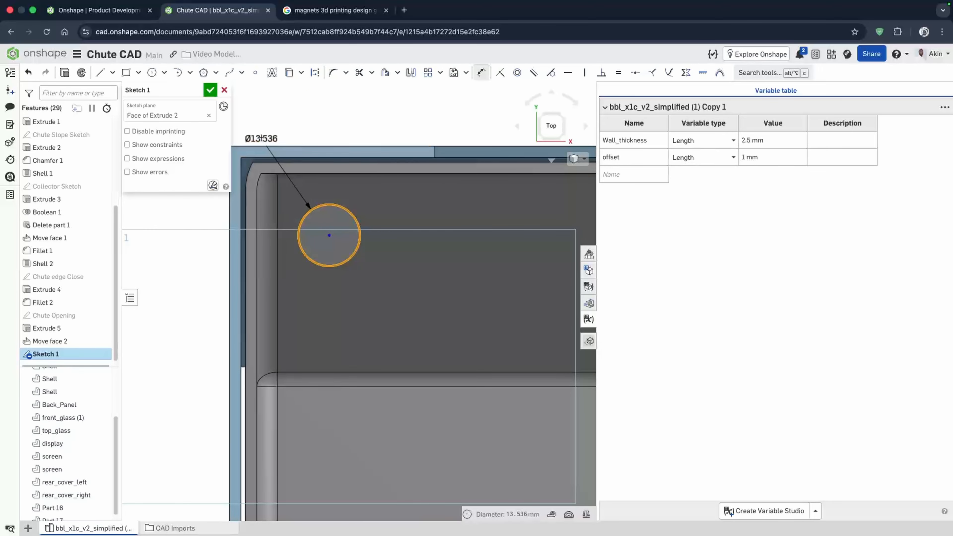
click(265, 140)
text(15)
key(Return)
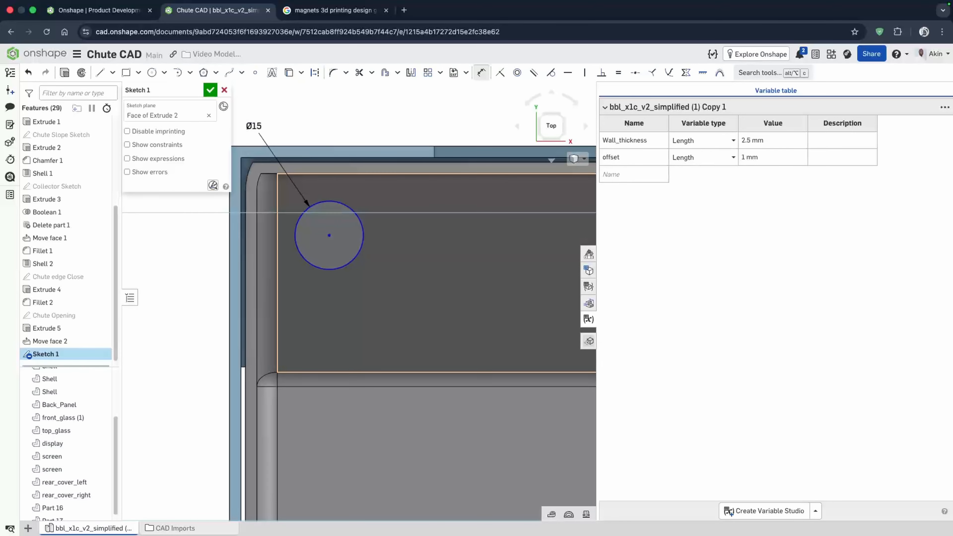
scroll(457, 235, down, 2)
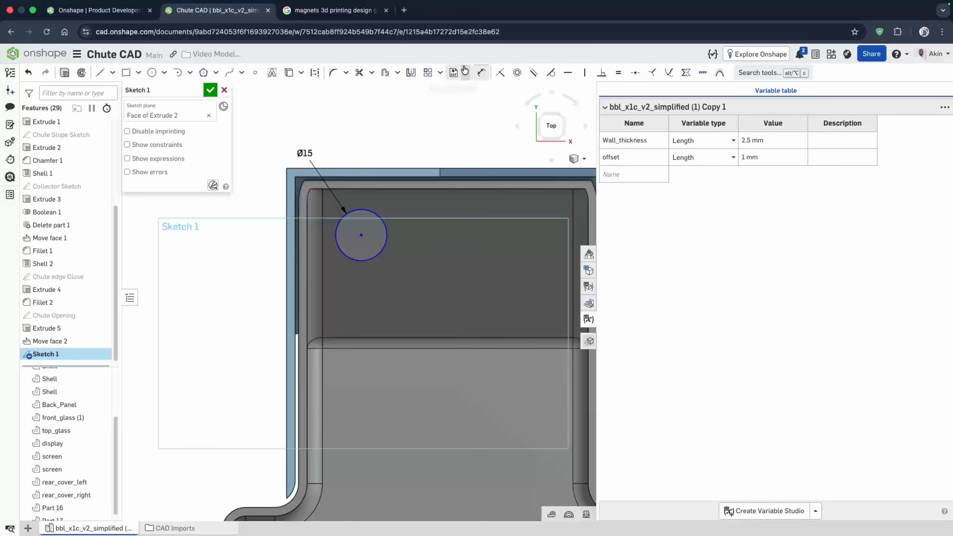
- Locate the circle's centre 20 mm from the rim's side edge and 14 mm from its top edge
click(295, 240)
click(360, 235)
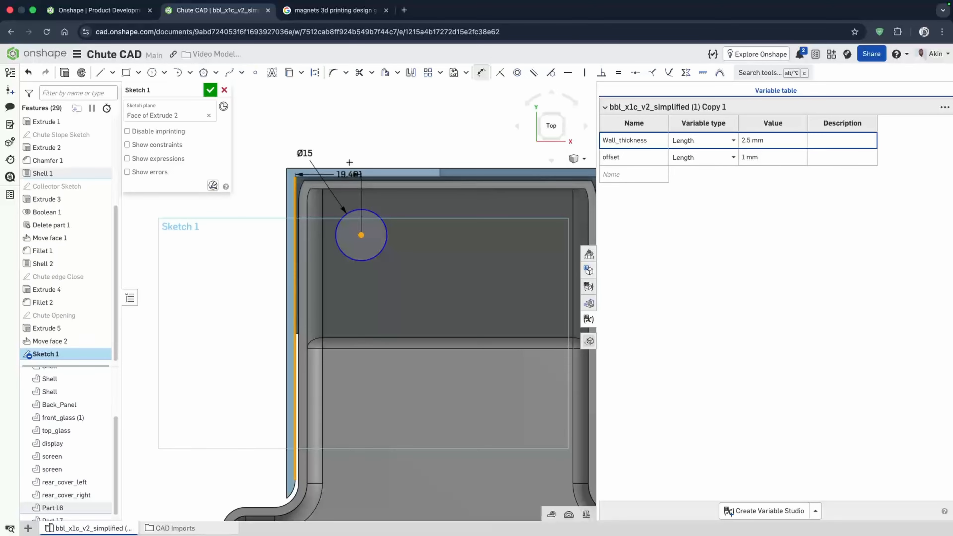
click(278, 129)
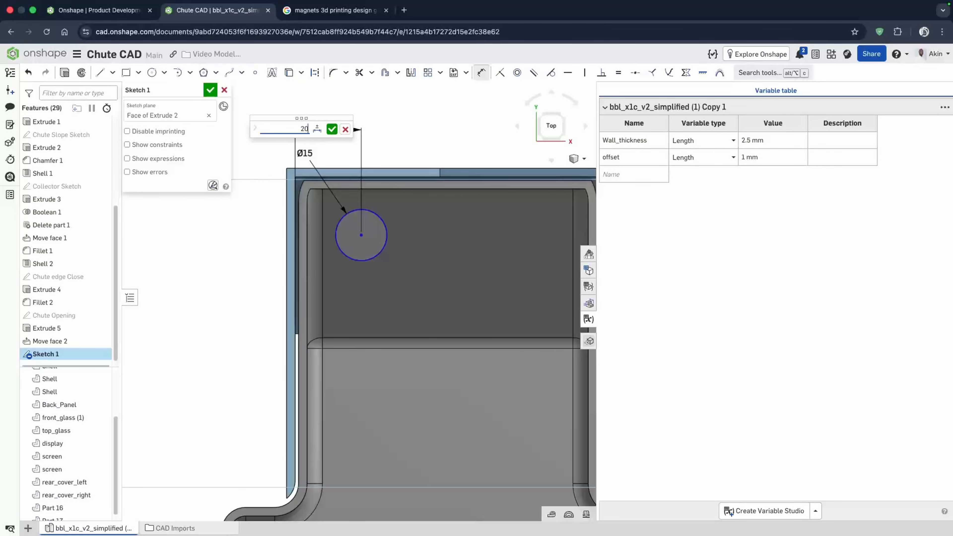
key(Return)
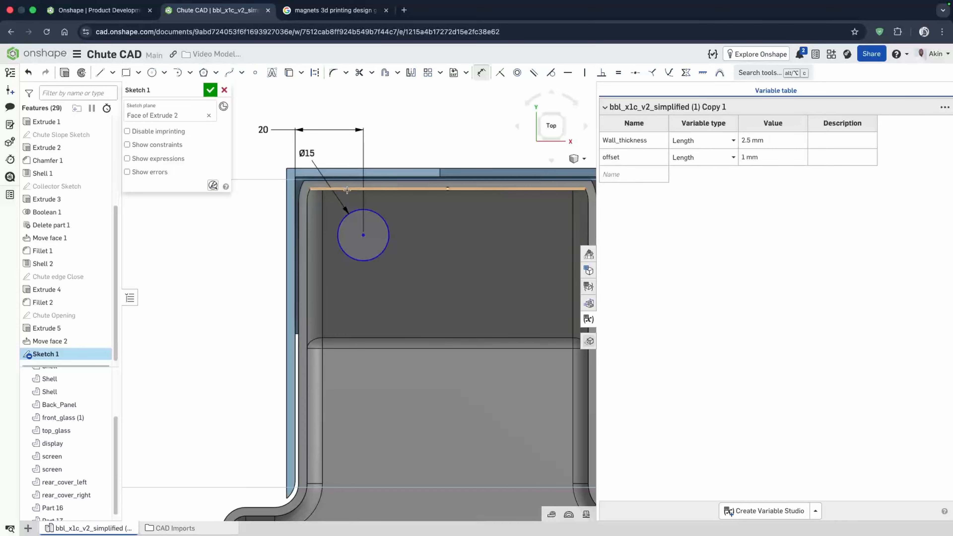
click(363, 235)
click(265, 236)
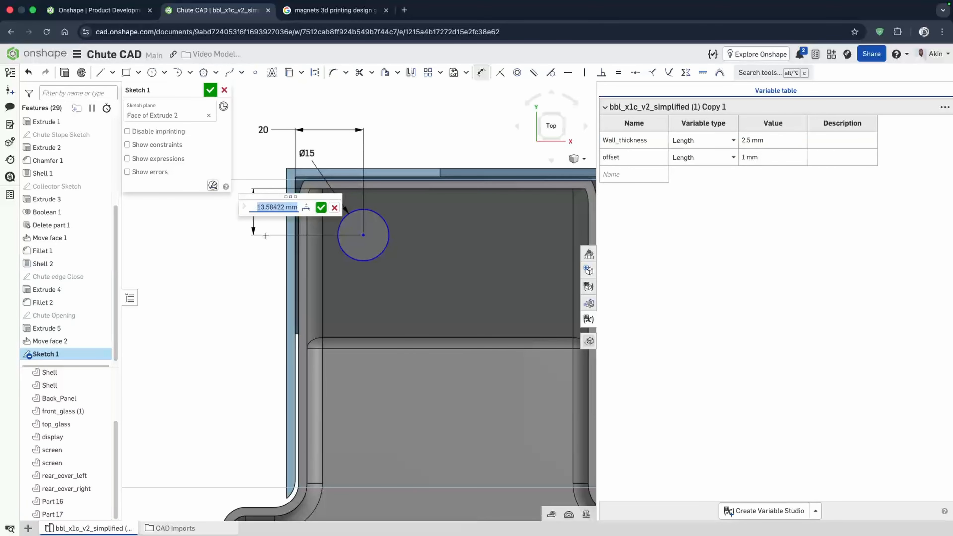
text(14)
key(Return)
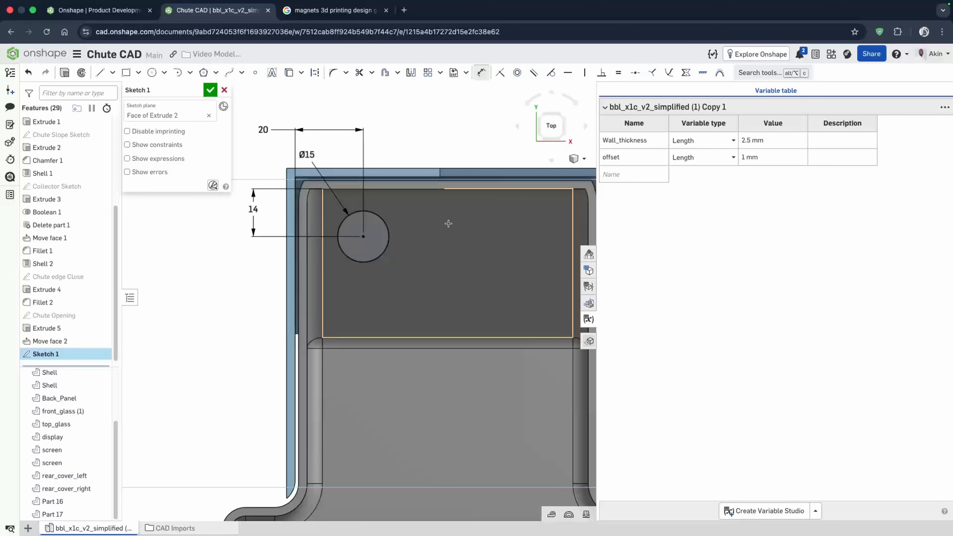
- Extrude the circle downward about 79 mm as an Add feature merged with Part 17
right_drag(453, 249, 457, 222)
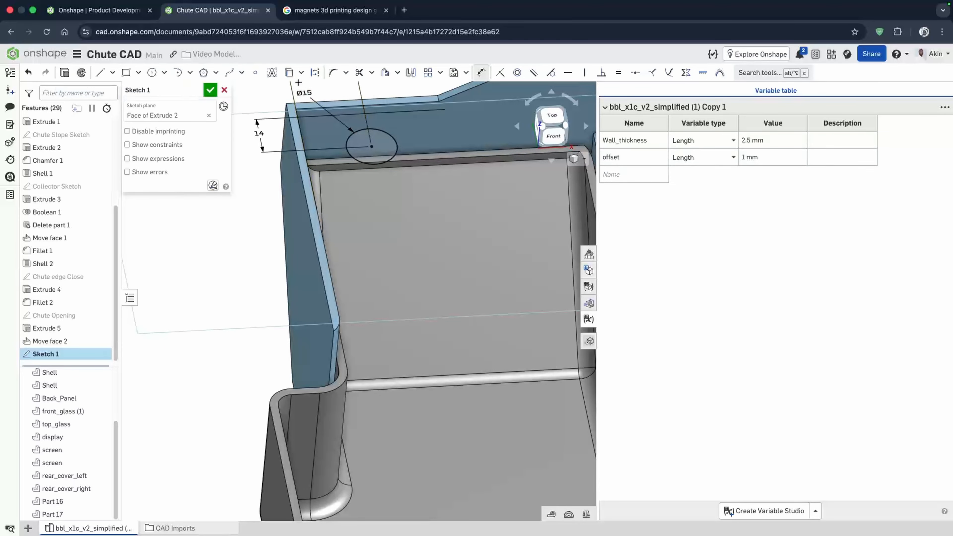
click(65, 74)
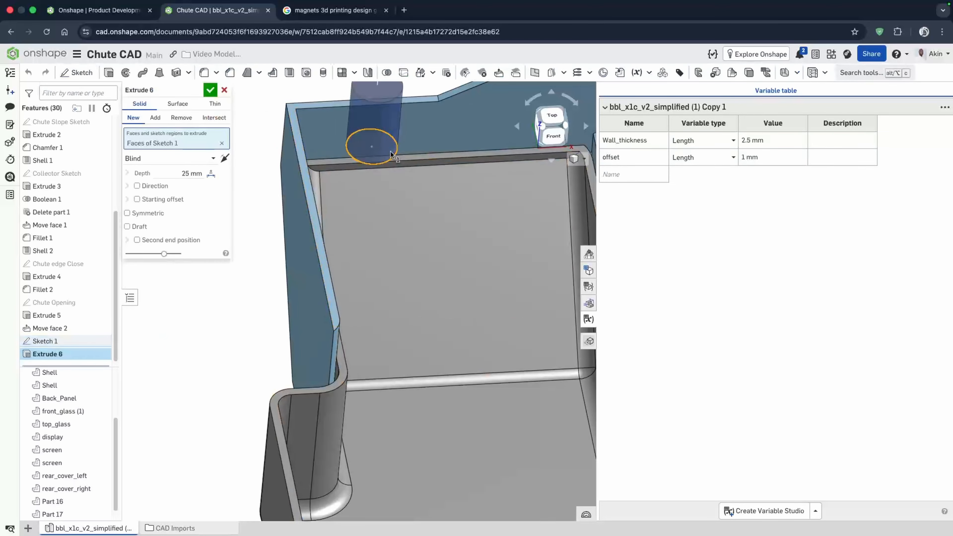
scroll(376, 349, down, 3)
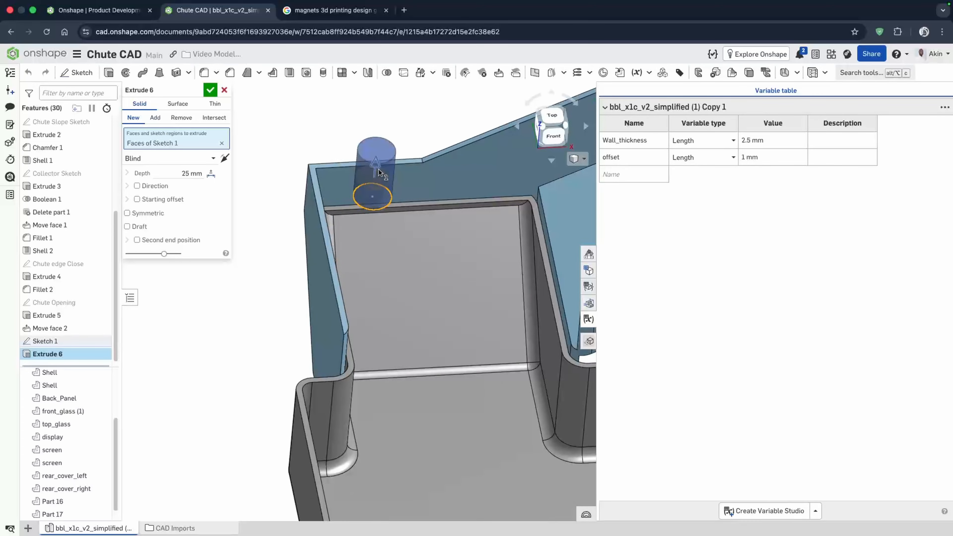
drag(378, 170, 373, 284)
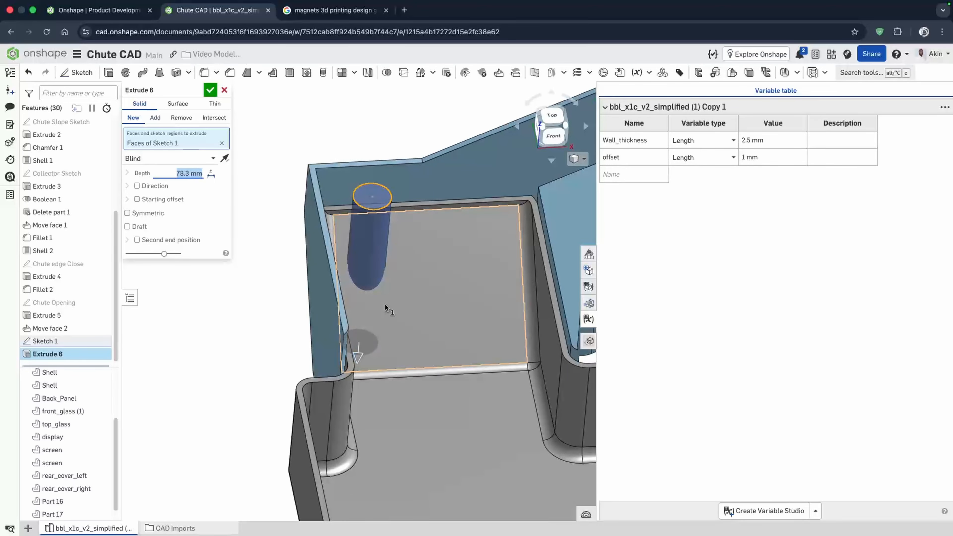
right_drag(385, 304, 375, 322)
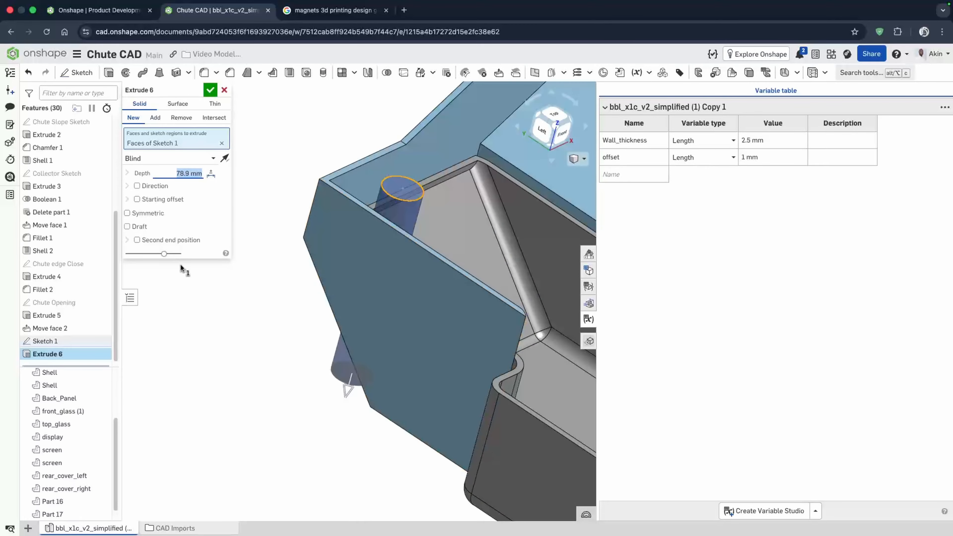
click(156, 121)
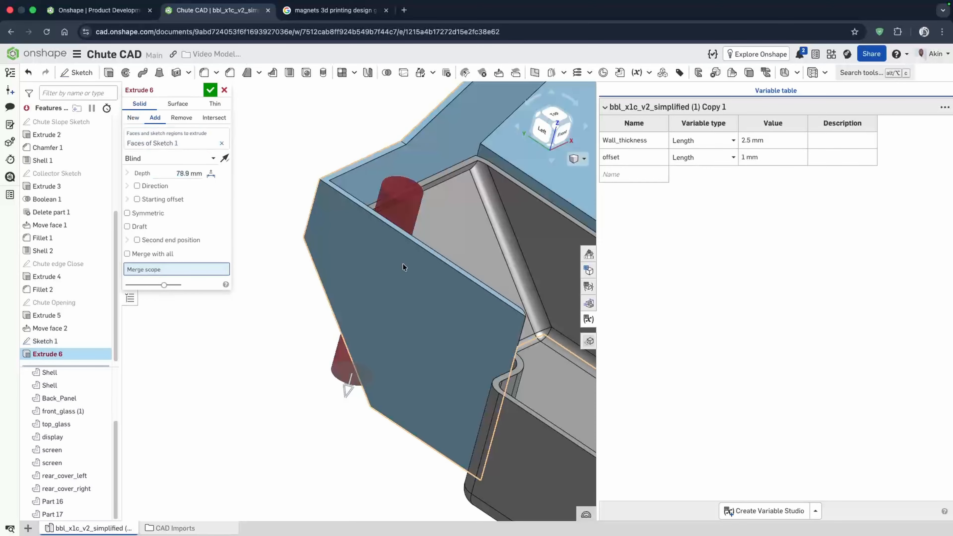
click(528, 417)
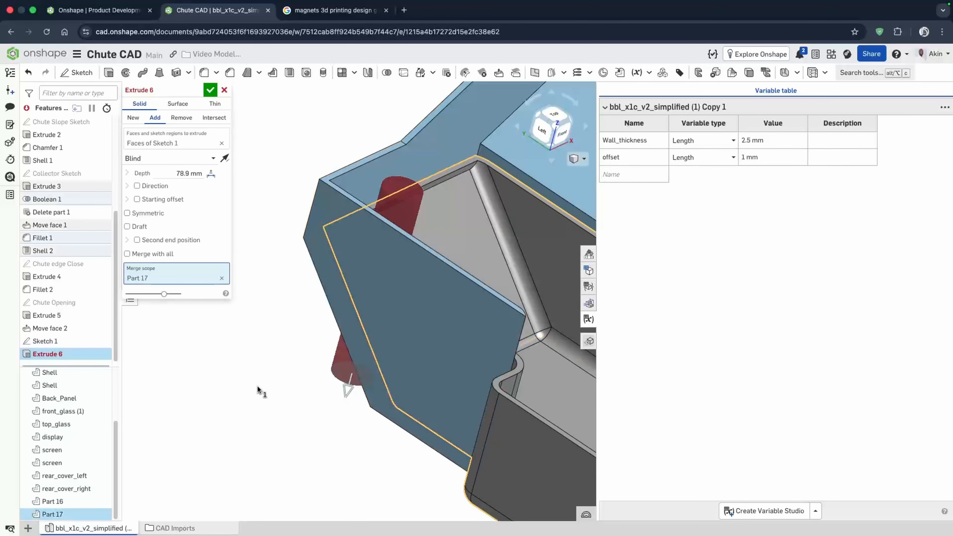
right_drag(275, 327, 450, 229)
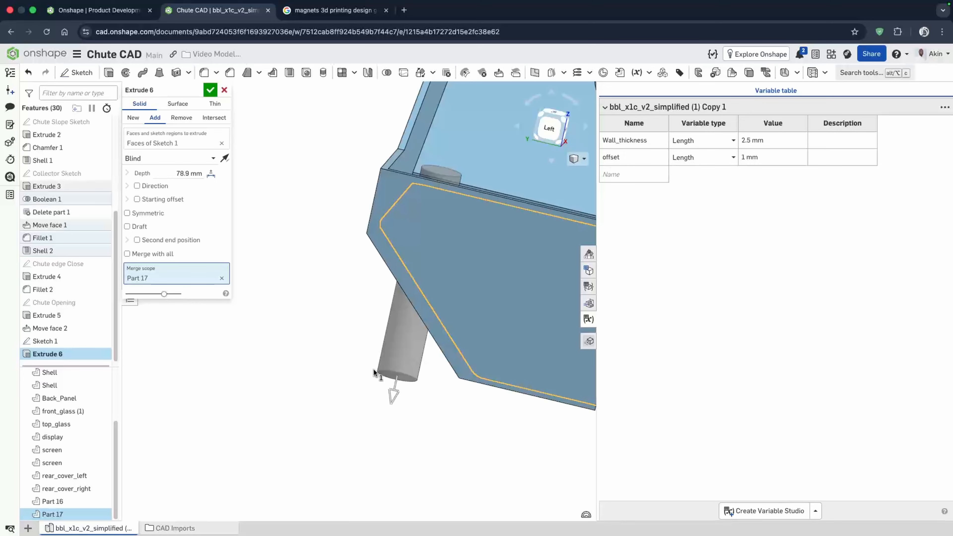
drag(390, 399, 400, 359)
right_drag(440, 349, 466, 373)
click(472, 332)
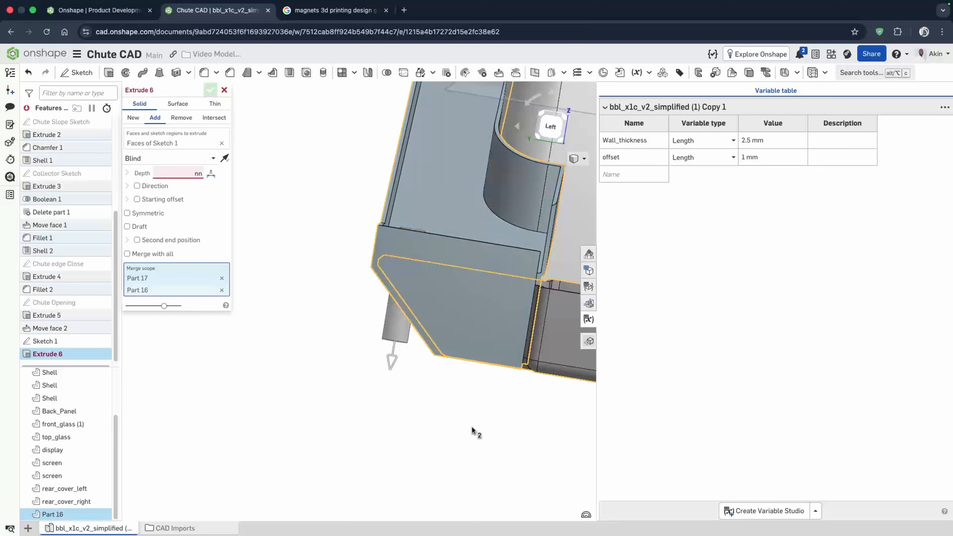
click(221, 290)
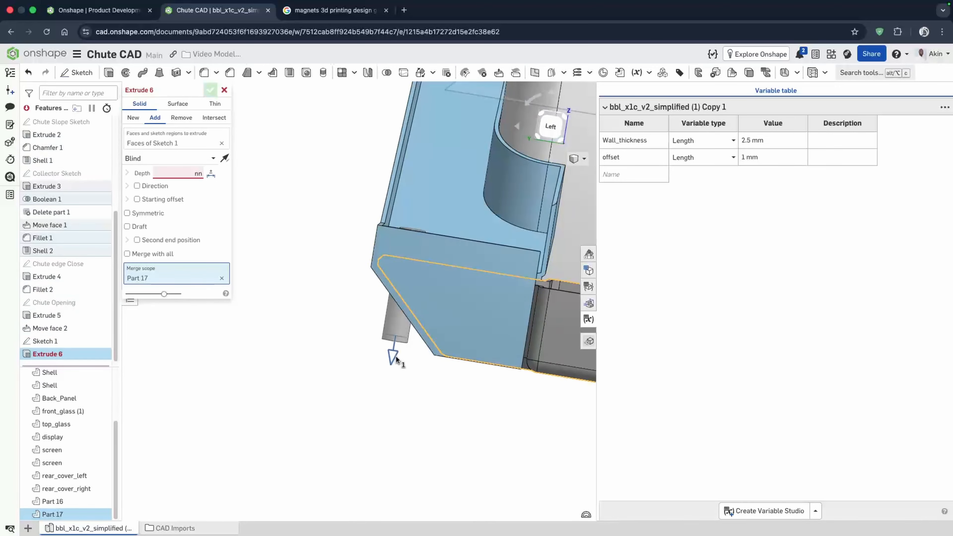
right_drag(412, 363, 419, 370)
right_drag(403, 362, 407, 358)
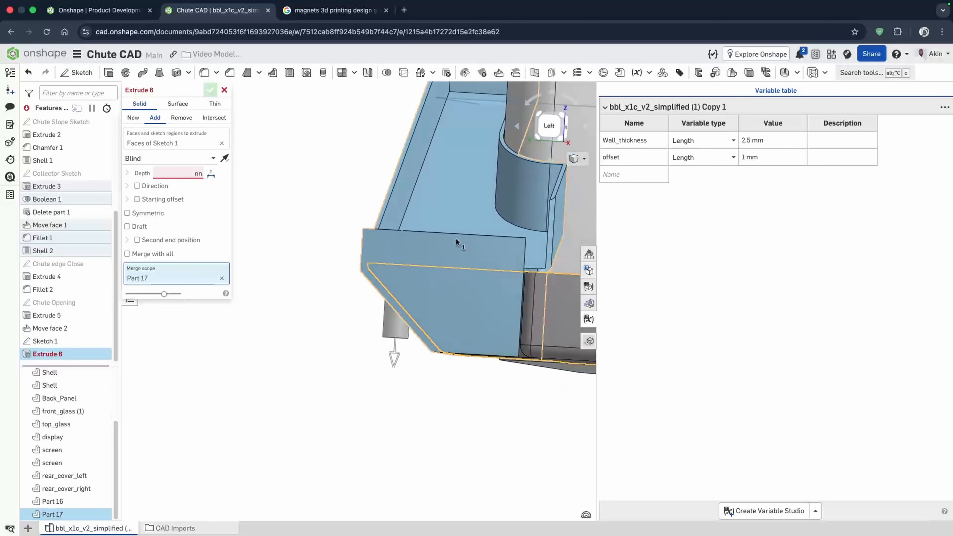
click(551, 129)
scroll(456, 247, down, 1)
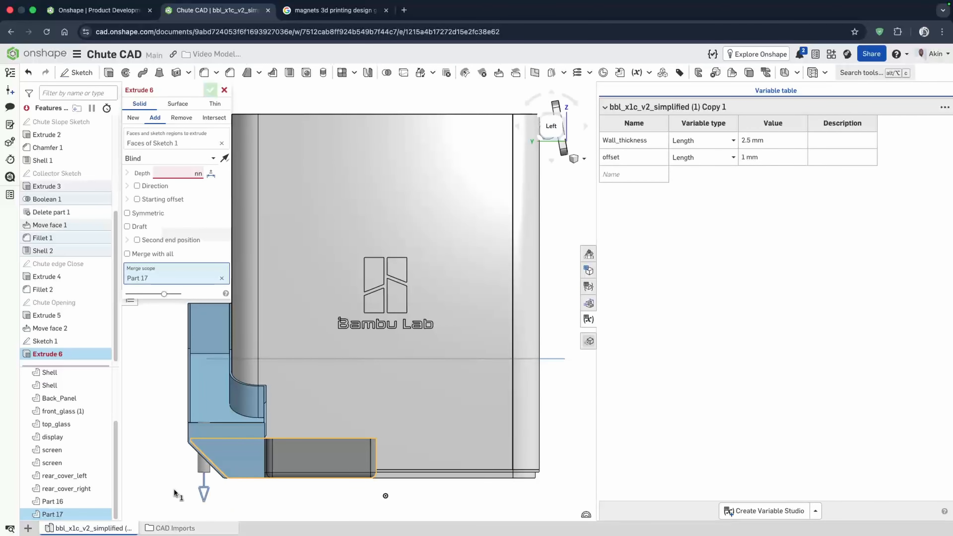
scroll(232, 477, up, 5)
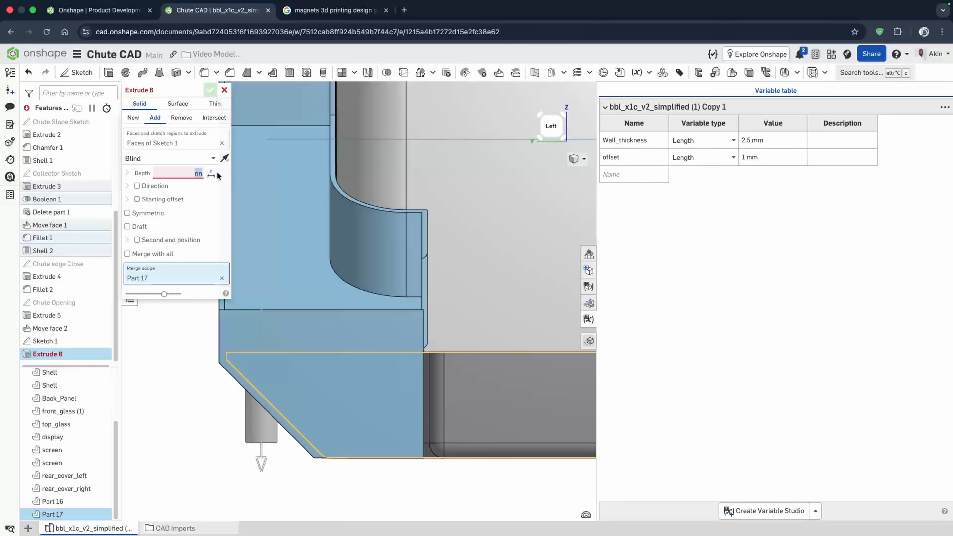
click(207, 90)
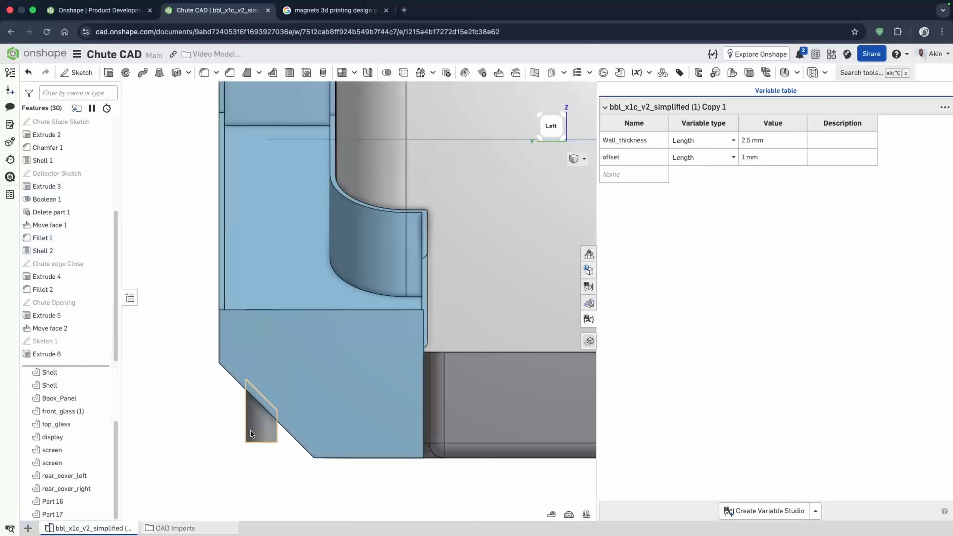
- Edit Sketch 1 and set the circle's diameter to 10 mm
right_drag(250, 431, 230, 455)
scroll(269, 371, up, 3)
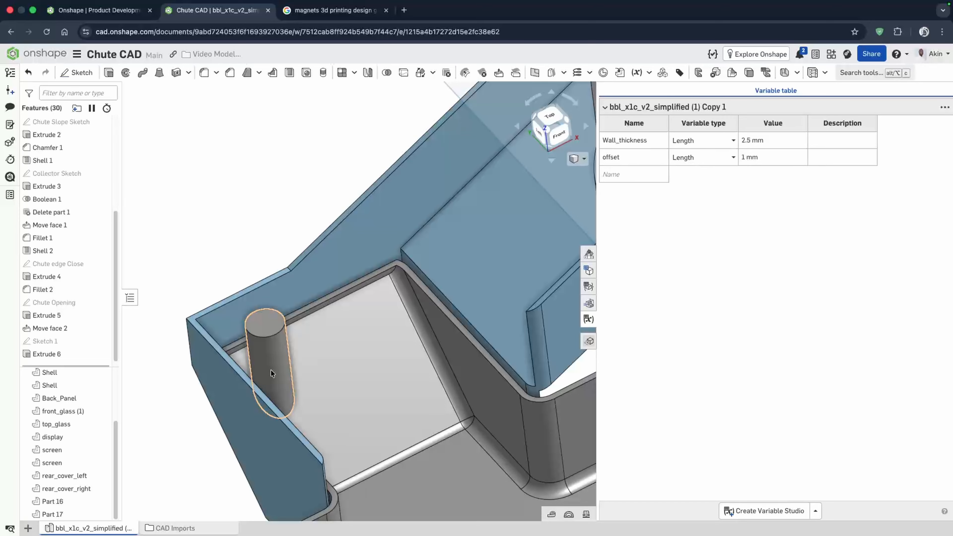
double_click(66, 342)
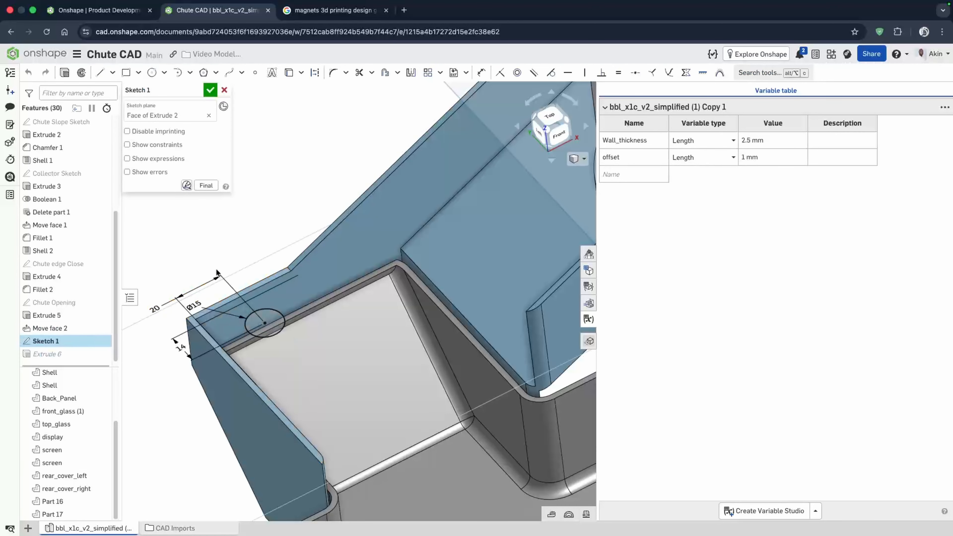
double_click(192, 304)
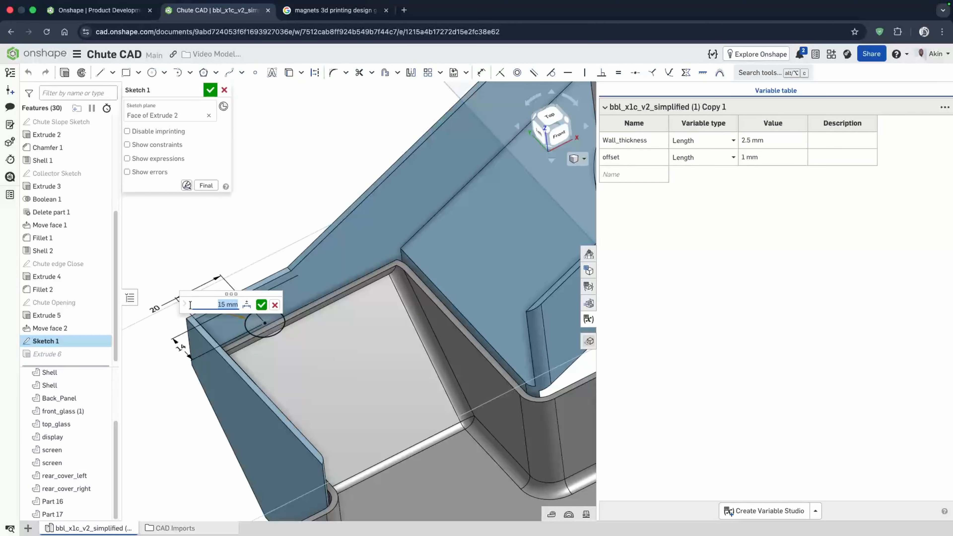
key(Return)
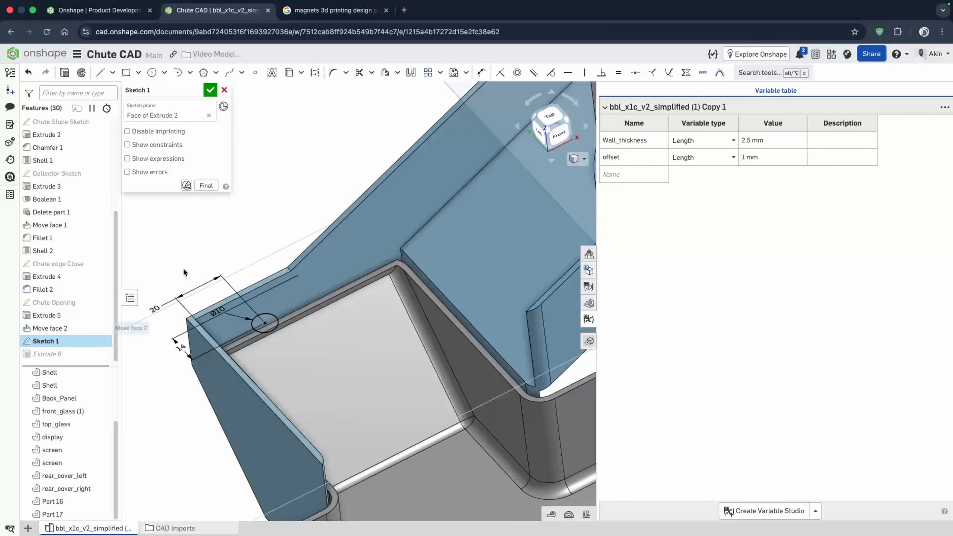
click(209, 90)
- Create a linear feature pattern of the dowel cylinder along the shell's rim edge with a 50 mm distance
scroll(264, 376, up, 5)
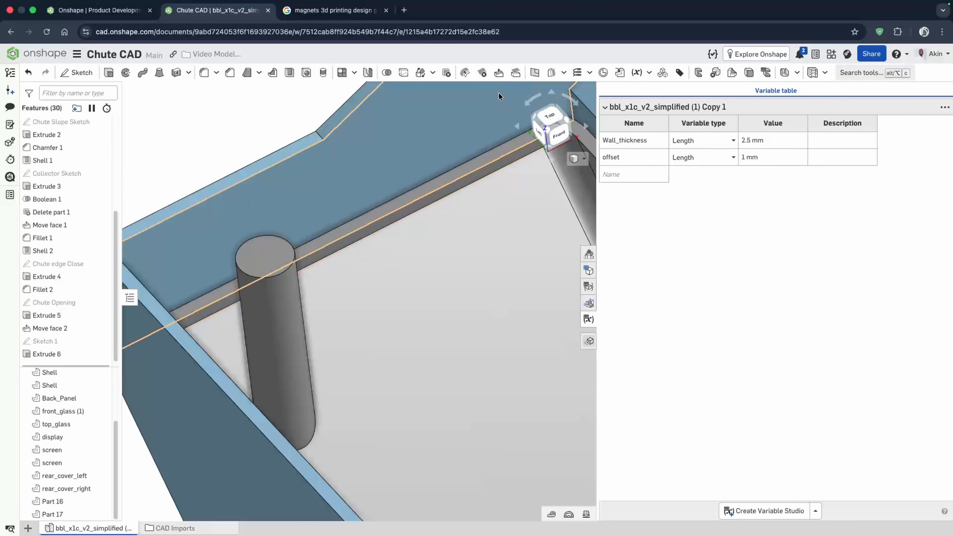
scroll(289, 335, down, 2)
scroll(325, 271, down, 4)
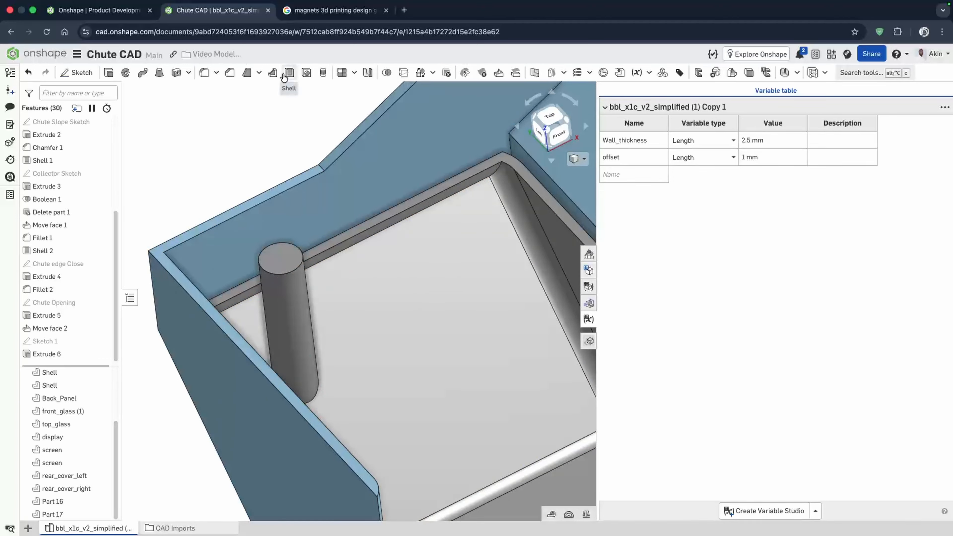
click(354, 74)
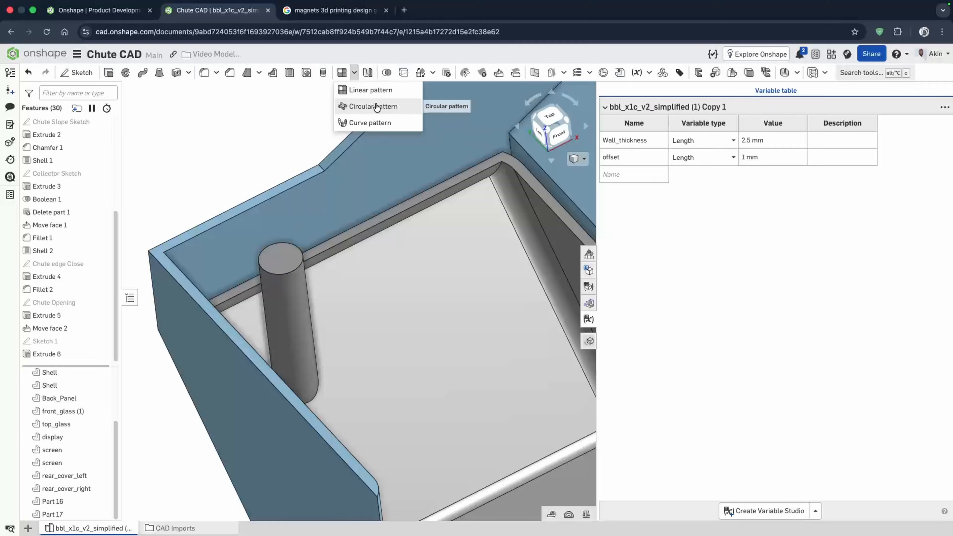
click(375, 91)
click(166, 105)
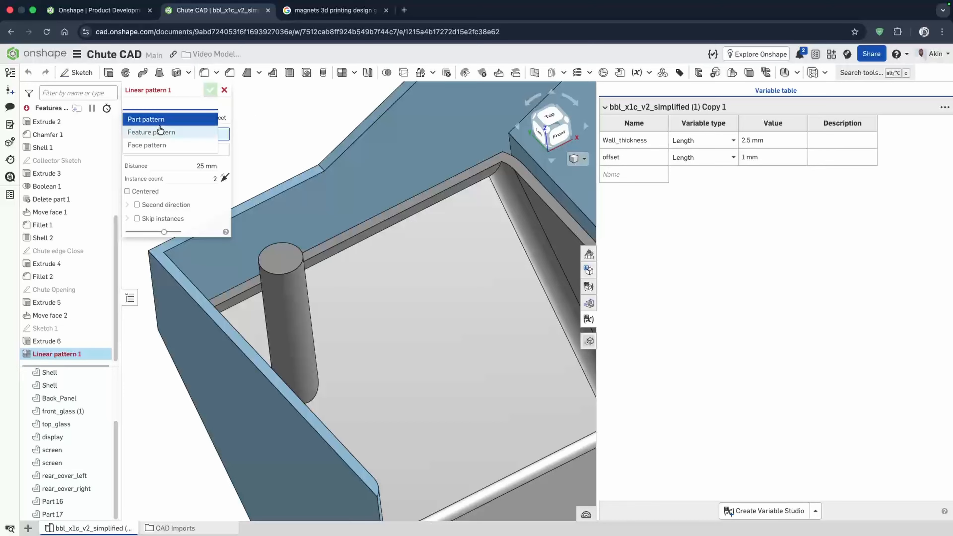
click(159, 129)
click(288, 306)
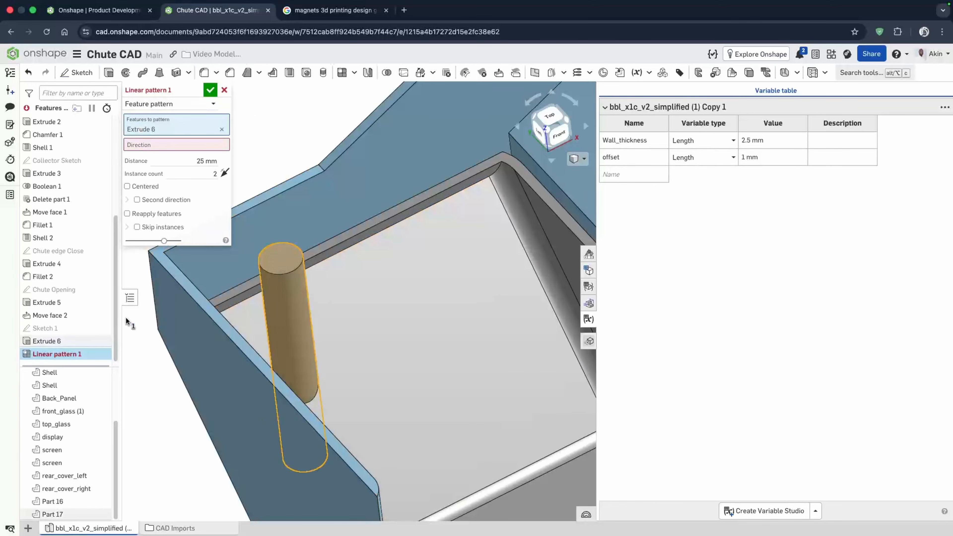
click(198, 146)
click(354, 237)
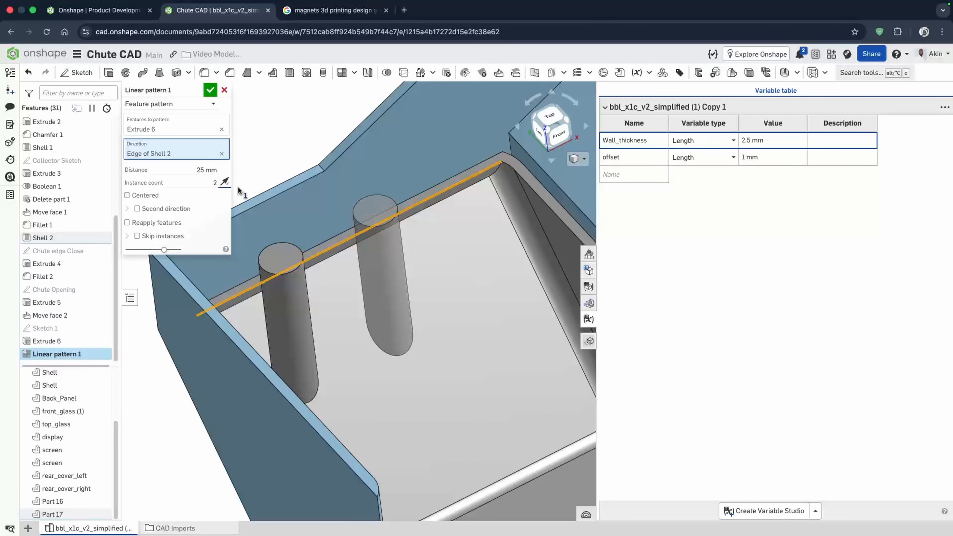
click(196, 170)
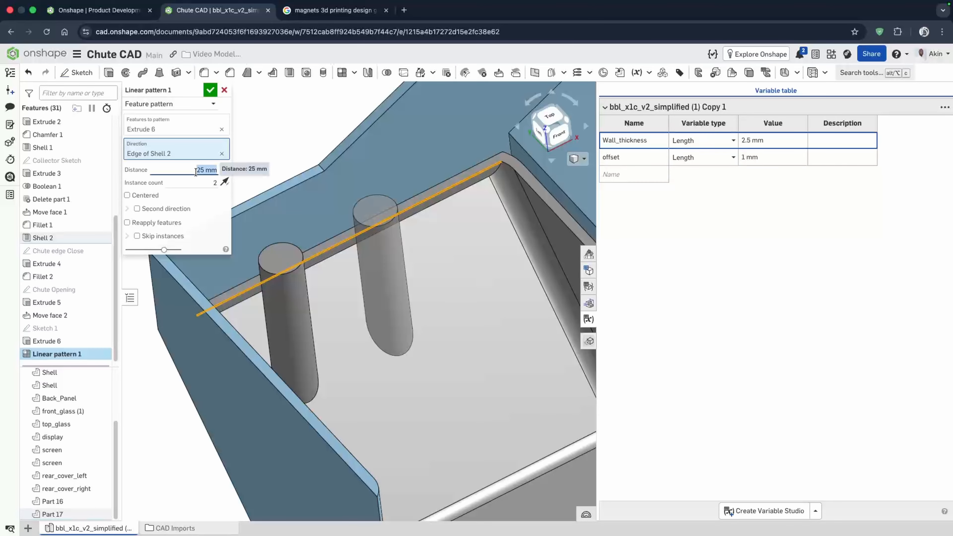
text(50)
key(Return)
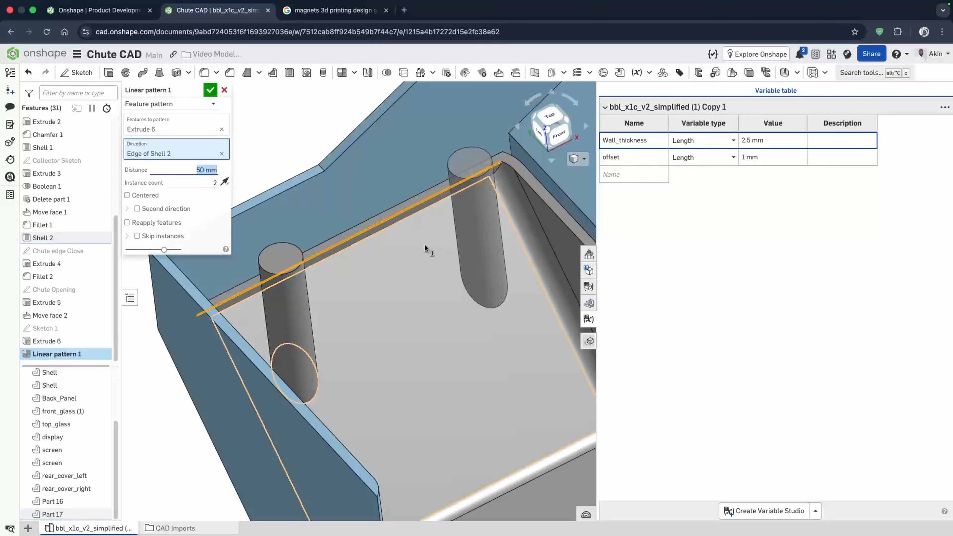
mouse_move(426, 250)
right_down()
mouse_move(409, 228)
mouse_move(418, 242)
right_up()
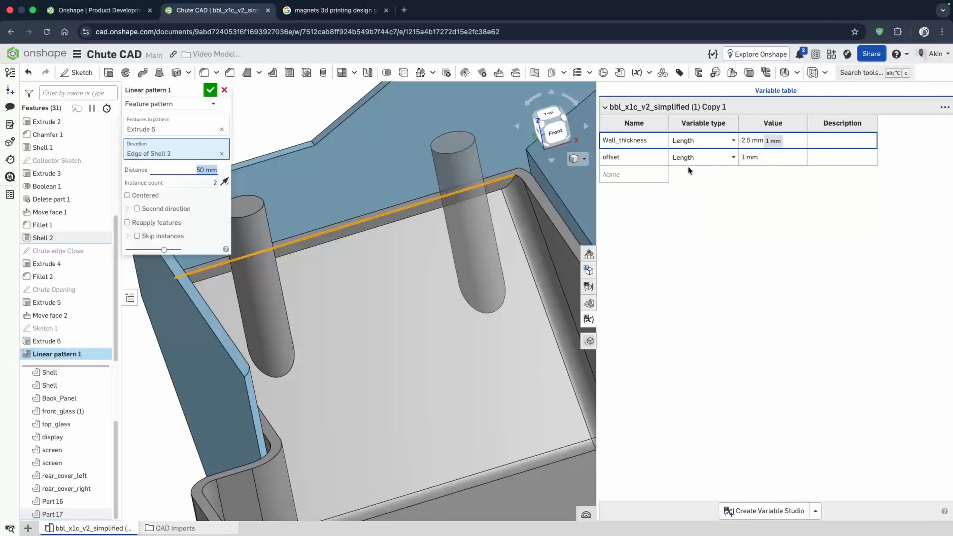
- Add a length variable named dowel_H with a value of 50 mm to the variable table
click(639, 175)
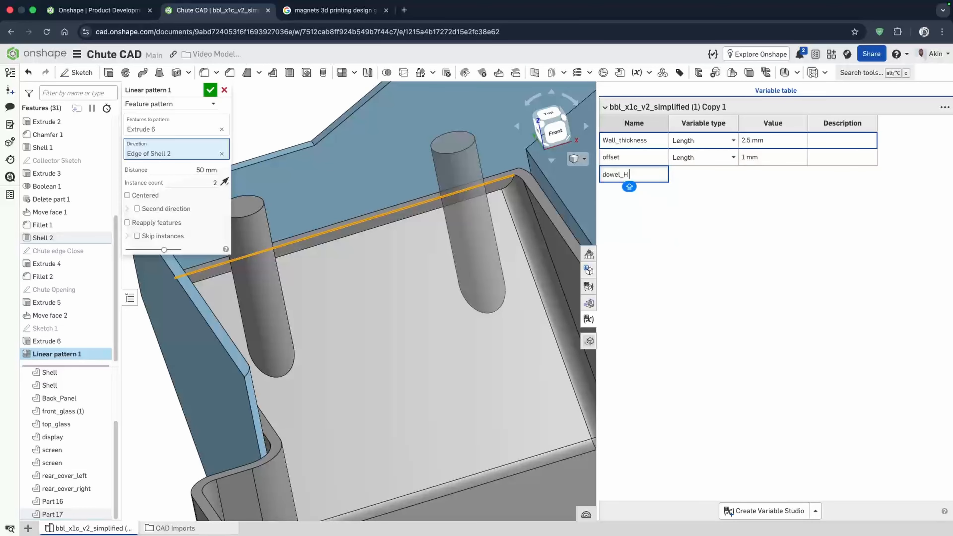
text(dowel_H)
key(Return)
click(776, 175)
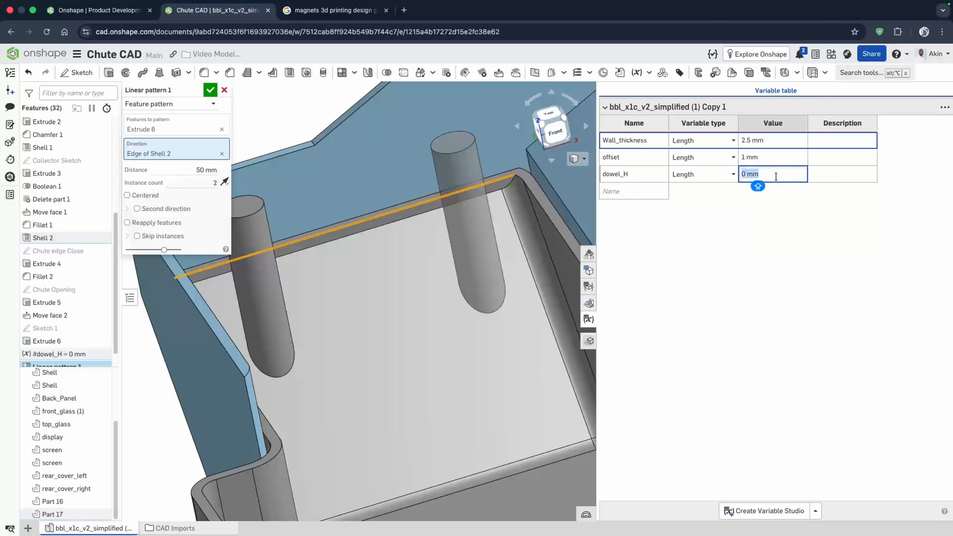
text(50)
key(Return)
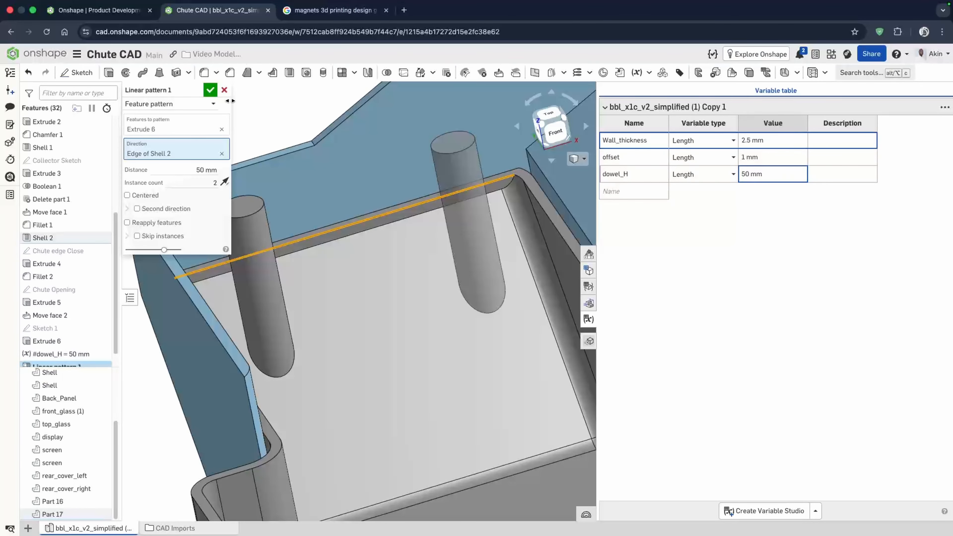
- Accept the linear pattern and move the dowel_H variable feature higher in the feature list
click(211, 89)
drag(61, 342, 65, 170)
scroll(48, 319, down, 5)
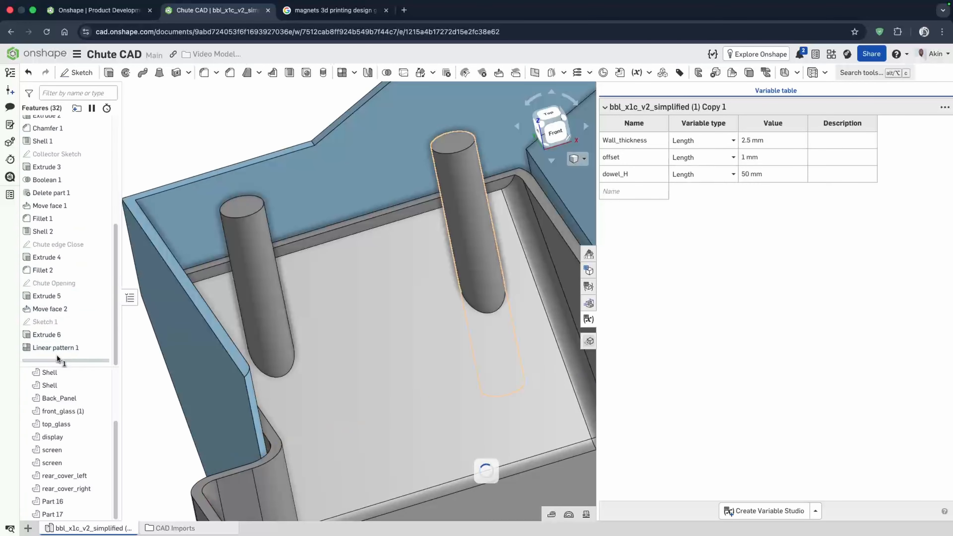
- Edit Linear pattern 1 and set its distance to the #dowel_H variable
double_click(57, 348)
click(165, 174)
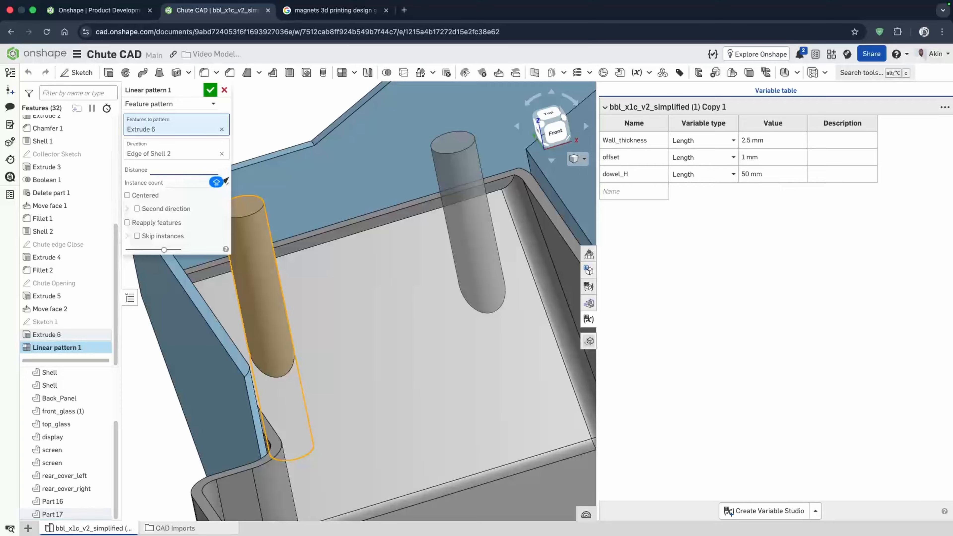
text(d)
click(158, 182)
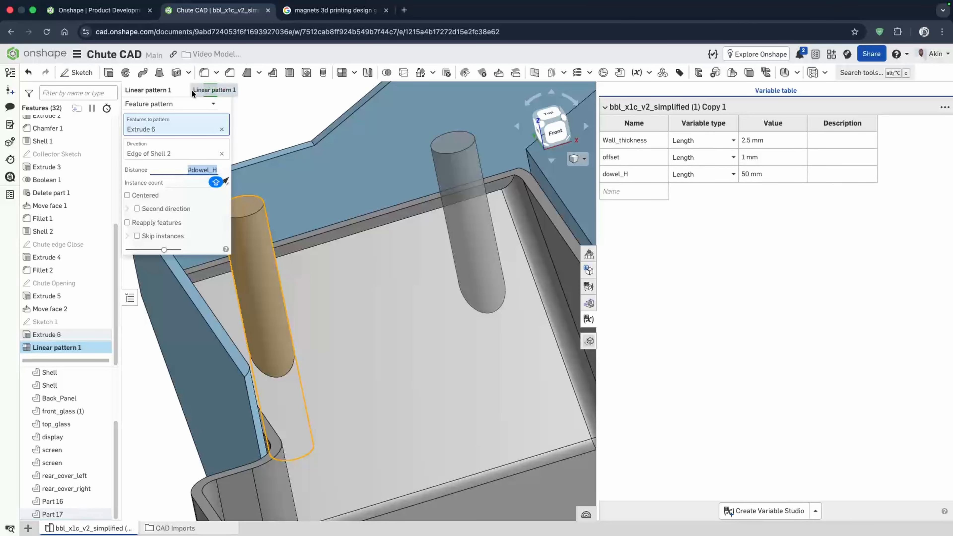
click(210, 90)
- Orbit around the collector to inspect both dowels from several sides
right_drag(395, 254, 461, 132)
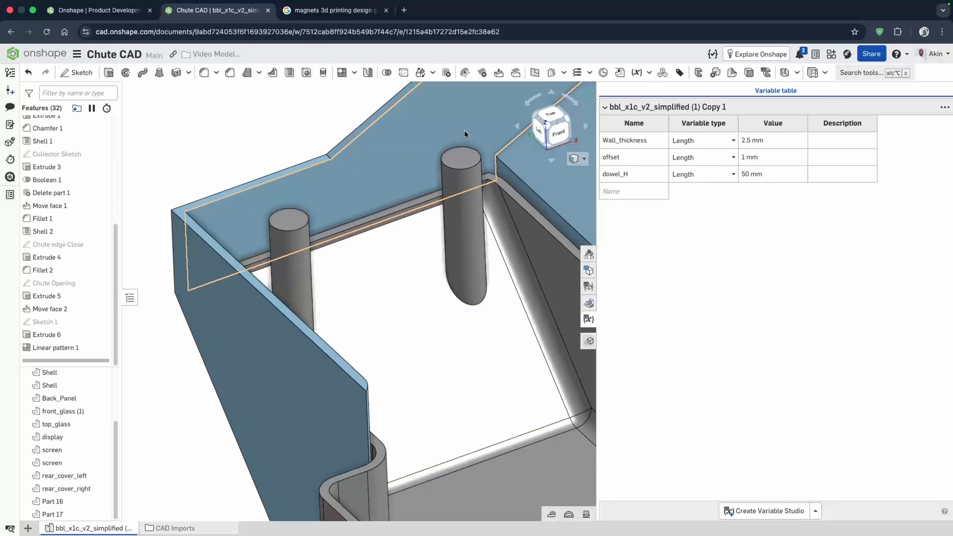
right_drag(415, 210, 442, 175)
scroll(420, 278, up, 5)
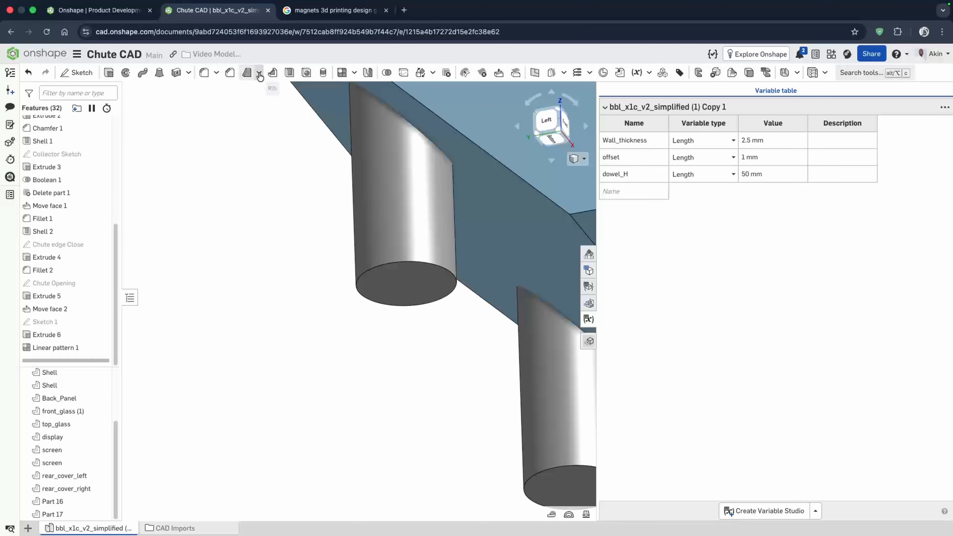
scroll(396, 259, down, 3)
right_drag(396, 259, 419, 266)
scroll(374, 295, down, 4)
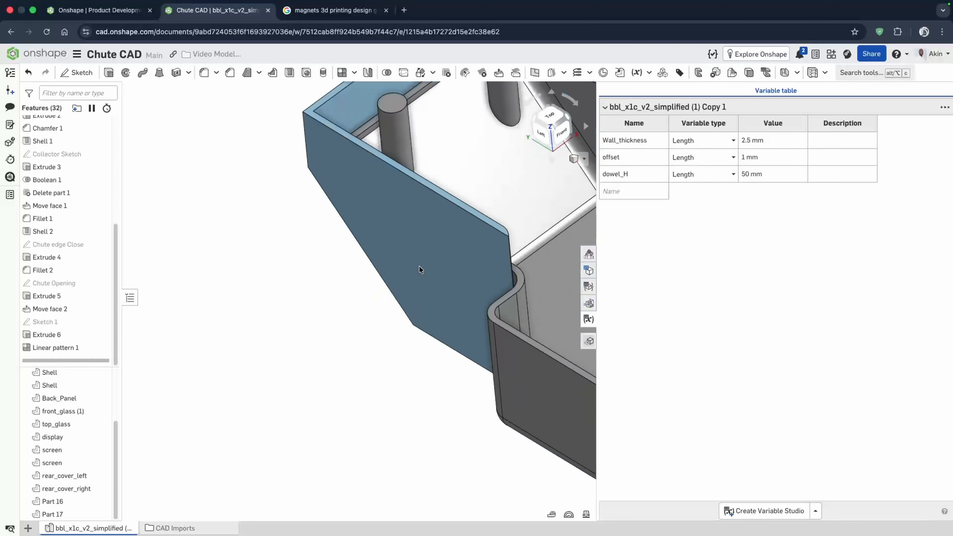
scroll(419, 265, down, 4)
scroll(403, 240, up, 5)
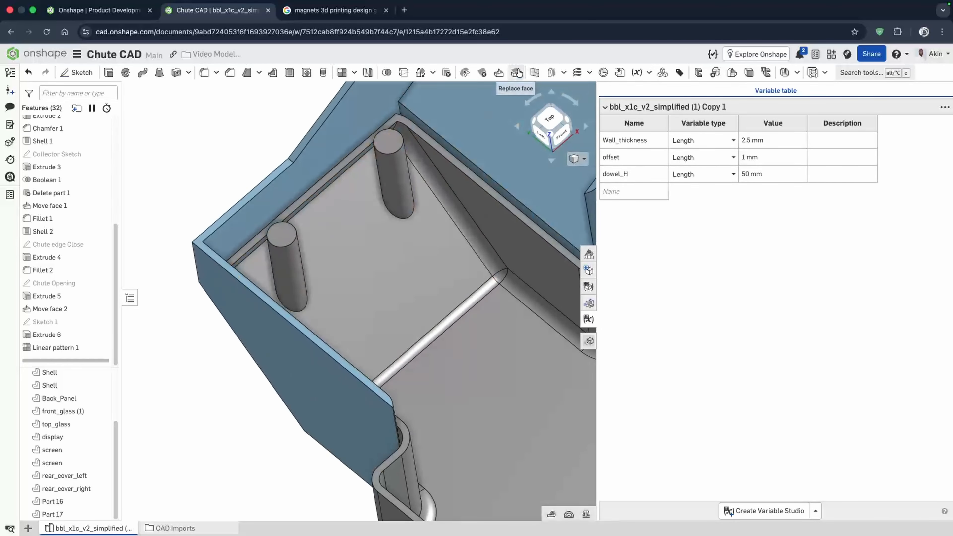
- Use Replace face to bring both dowels' top faces to the collector's top face
click(517, 72)
click(287, 231)
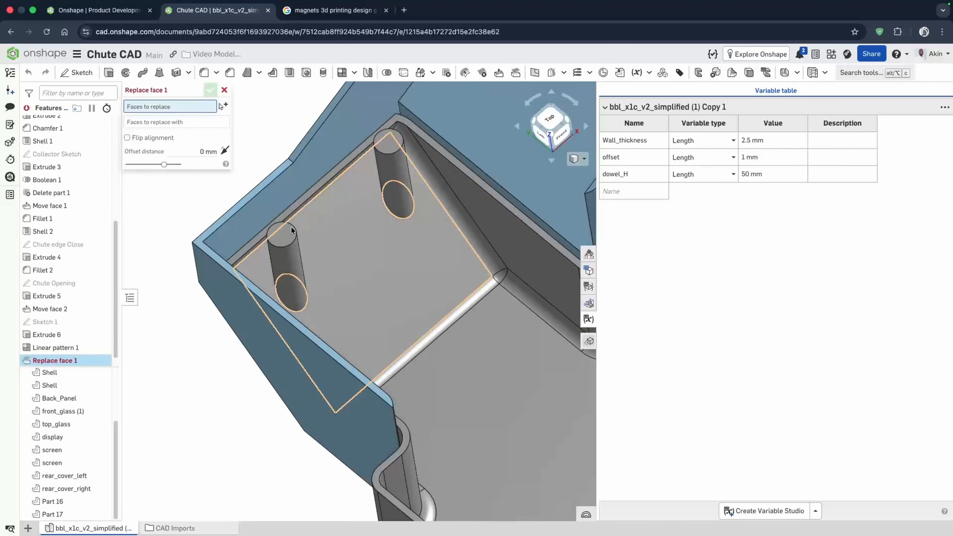
click(388, 146)
click(176, 142)
right_drag(248, 173, 404, 235)
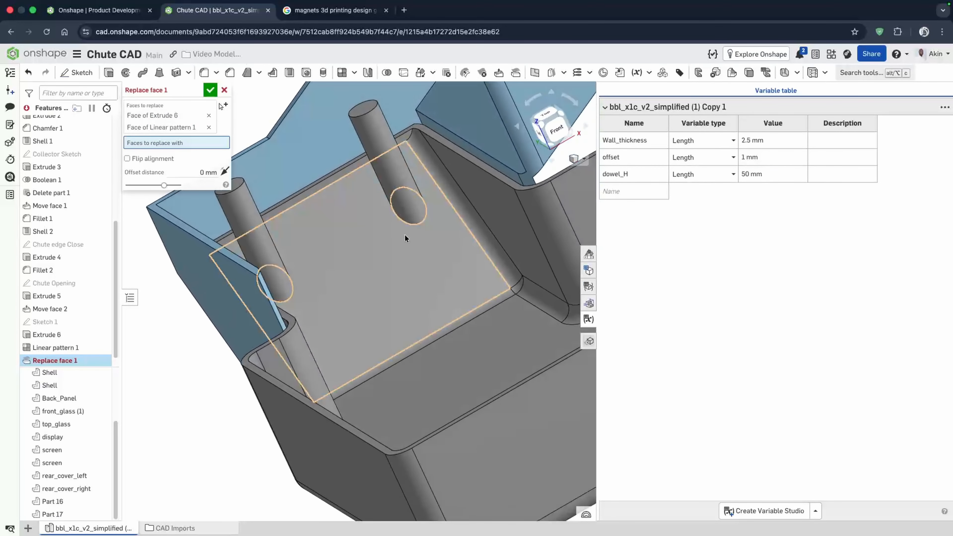
click(404, 235)
click(209, 90)
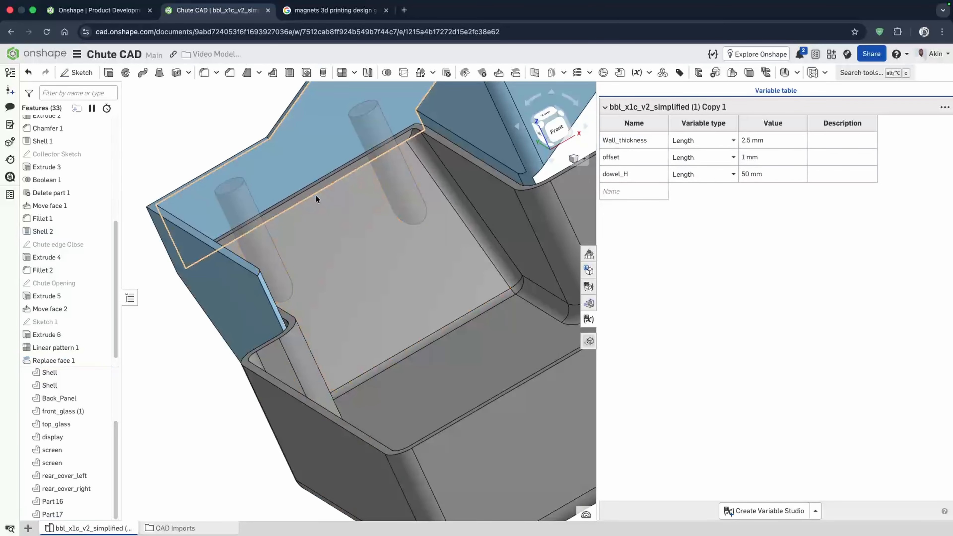
- Chamfer the bottom edges of both dowels by 2 mm
right_drag(315, 195, 393, 200)
scroll(348, 330, up, 5)
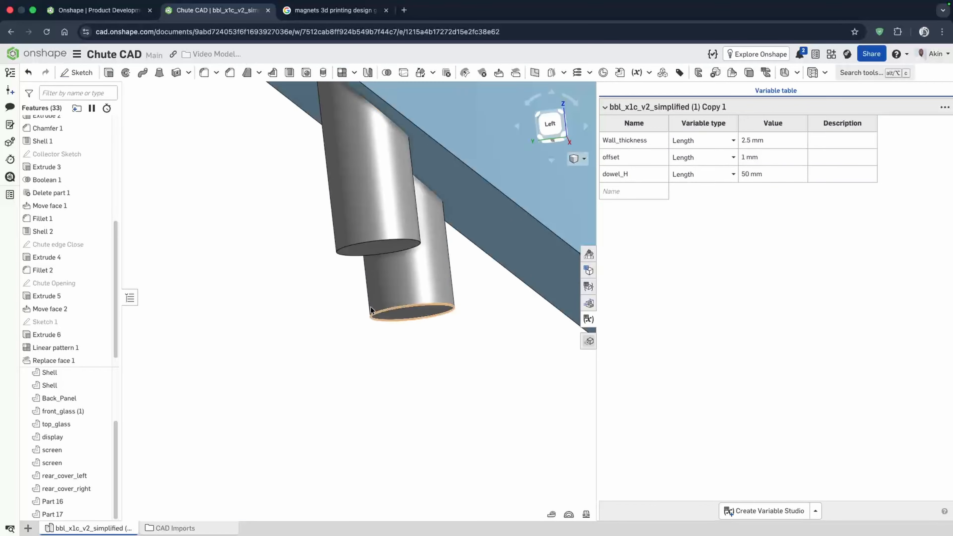
click(229, 74)
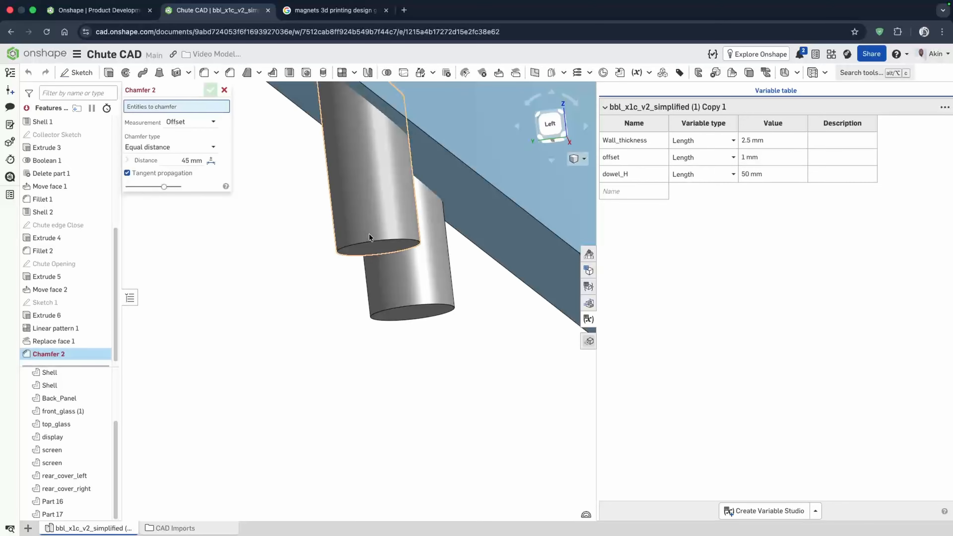
click(378, 253)
click(441, 307)
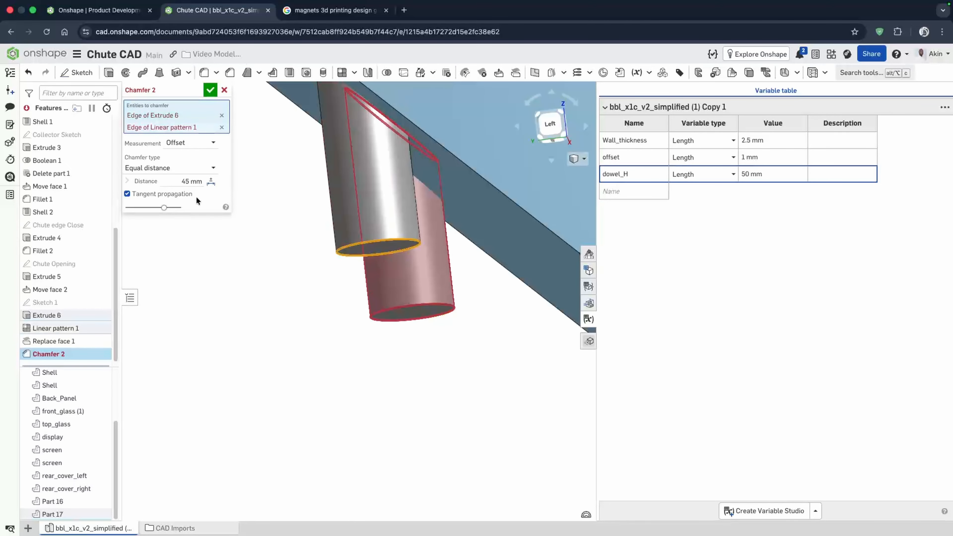
click(180, 182)
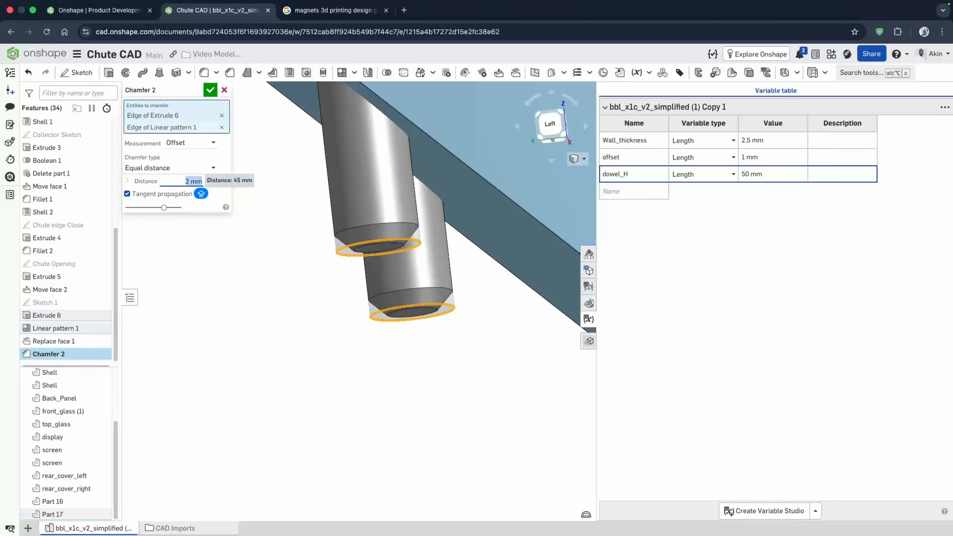
click(211, 91)
- Open Sketch 1 to review the dowel circle and close it without changes
scroll(320, 267, down, 5)
mouse_move(318, 267)
right_down()
mouse_move(299, 304)
mouse_move(291, 284)
mouse_move(278, 292)
mouse_move(320, 287)
mouse_move(270, 276)
right_up()
click(112, 302)
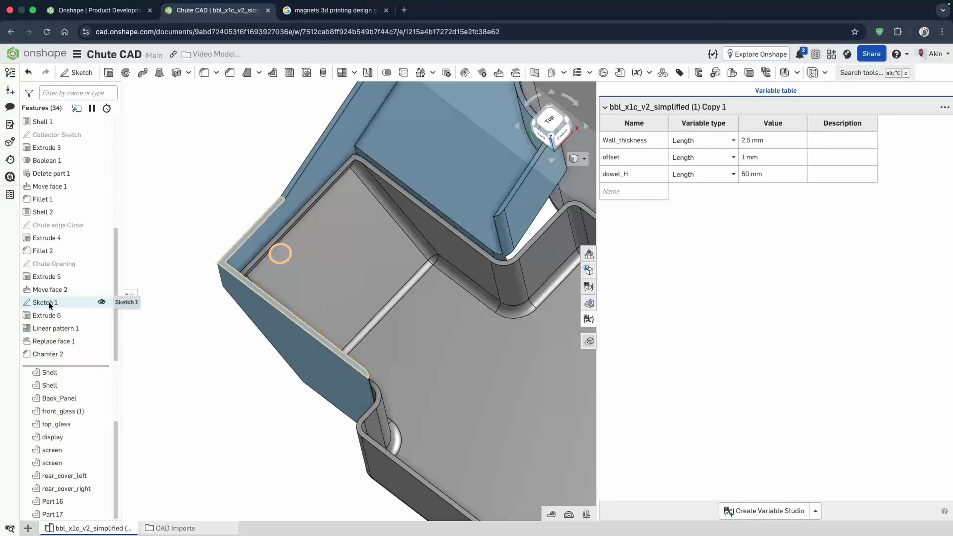
double_click(56, 307)
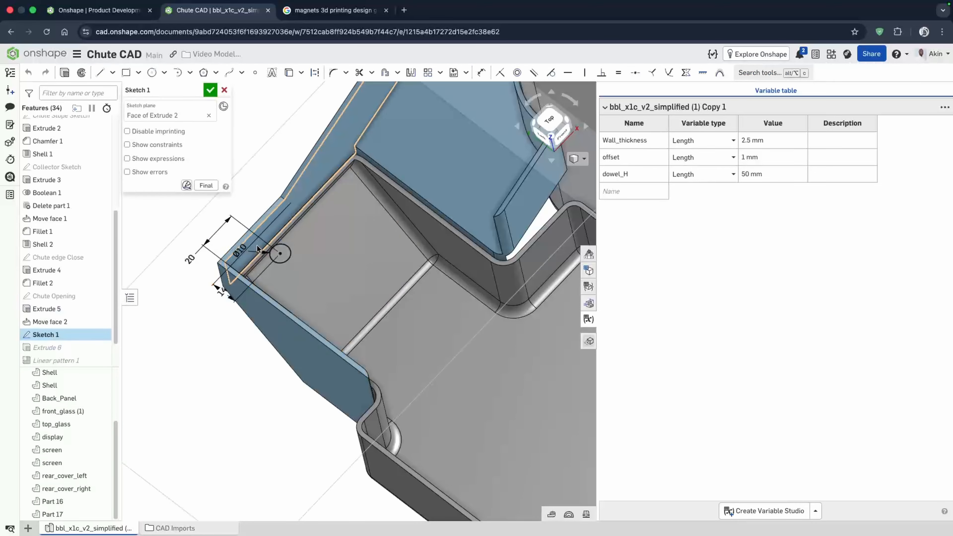
scroll(257, 245, up, 5)
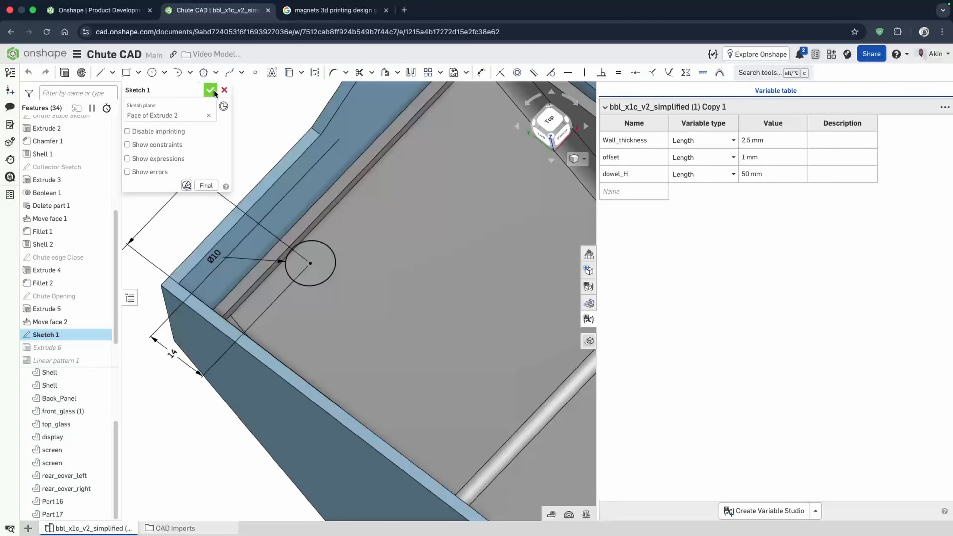
click(224, 90)
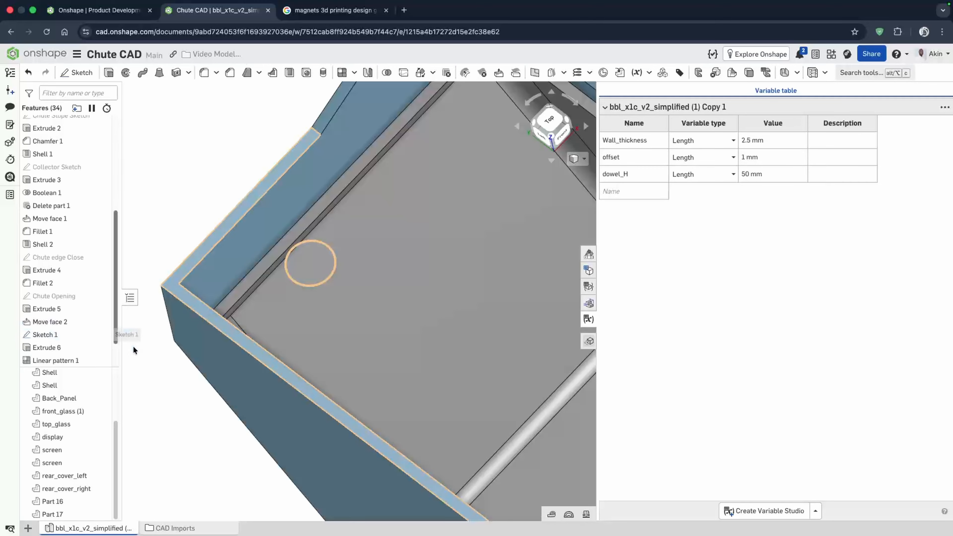
right_drag(317, 302, 309, 299)
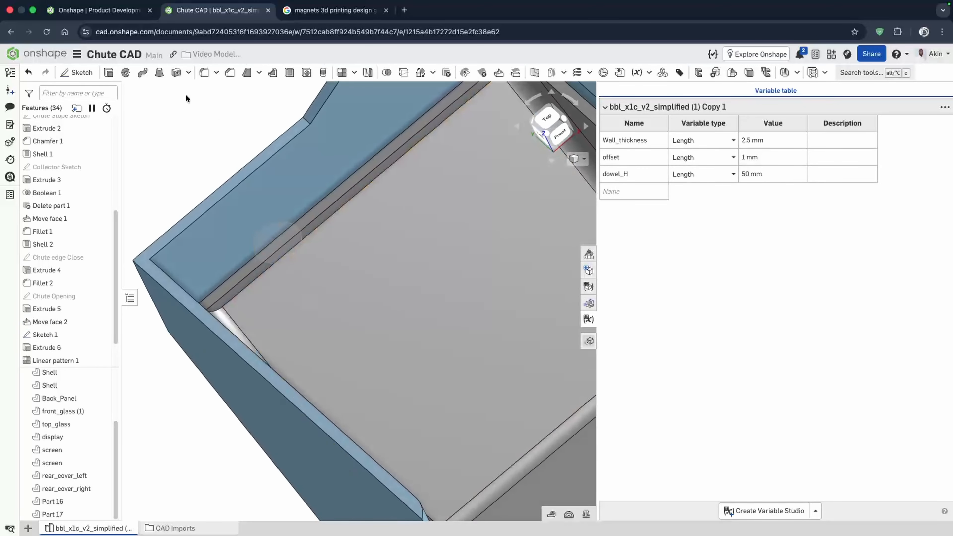
click(108, 73)
scroll(400, 298, down, 5)
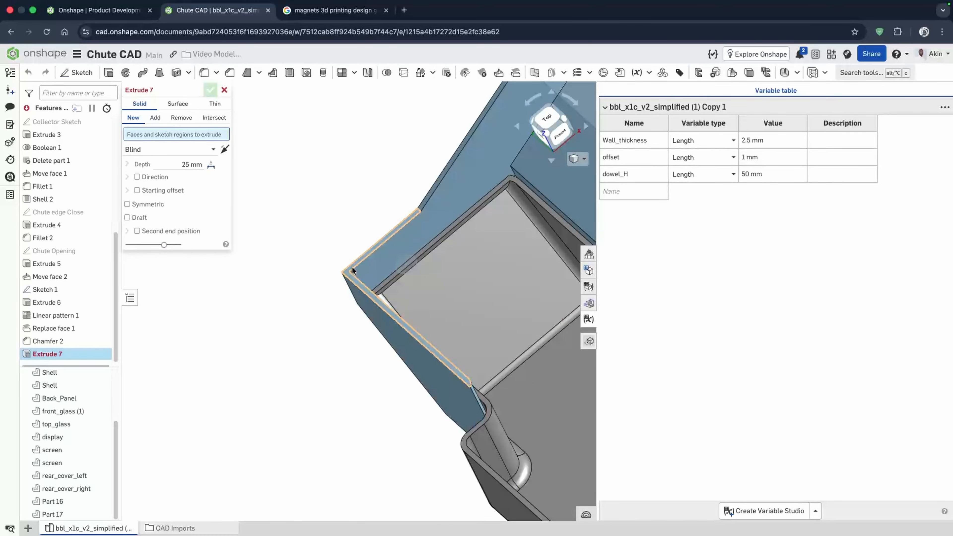
click(77, 72)
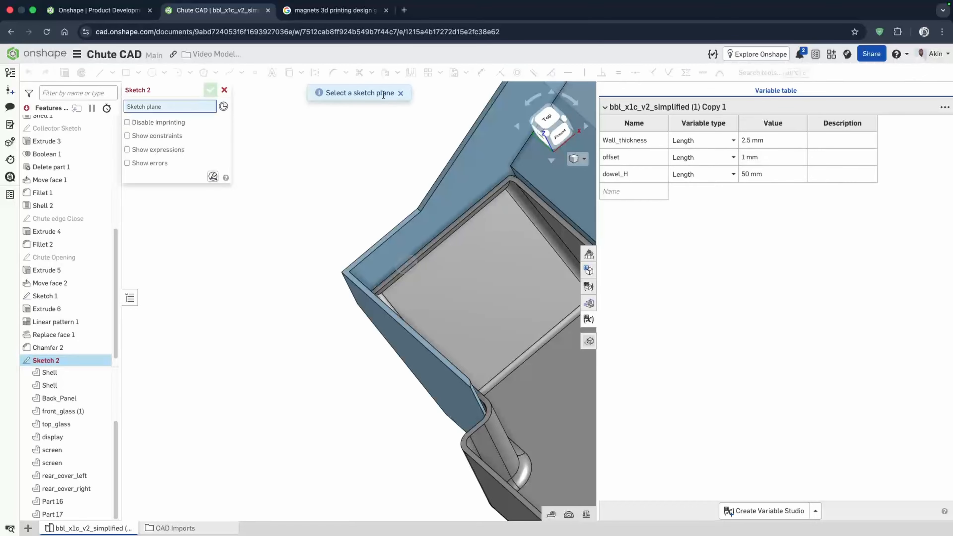
click(400, 93)
click(224, 90)
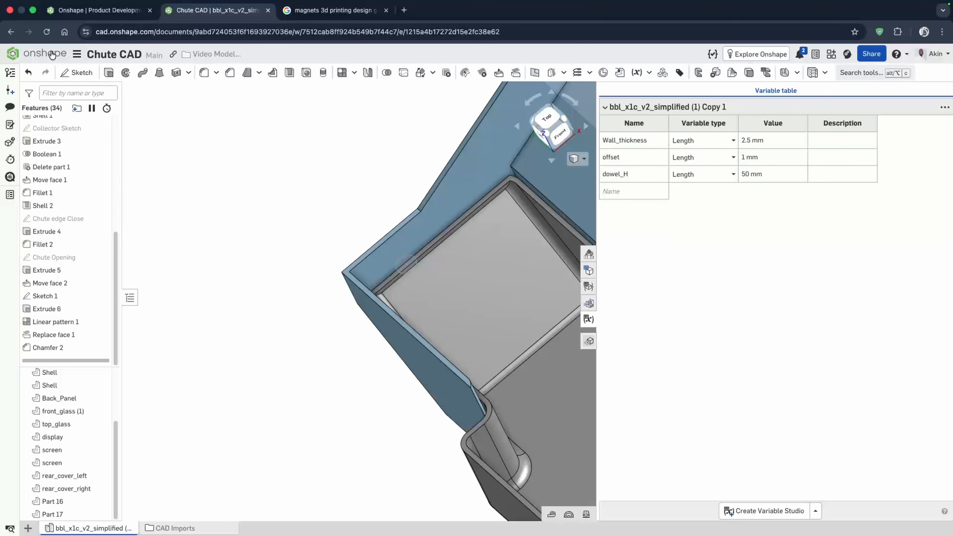
- Sketch on the dowel sketch plane, offsetting the dowel circle outward by #Wall_thickness, and close the sketch
click(73, 72)
scroll(357, 262, up, 3)
click(333, 280)
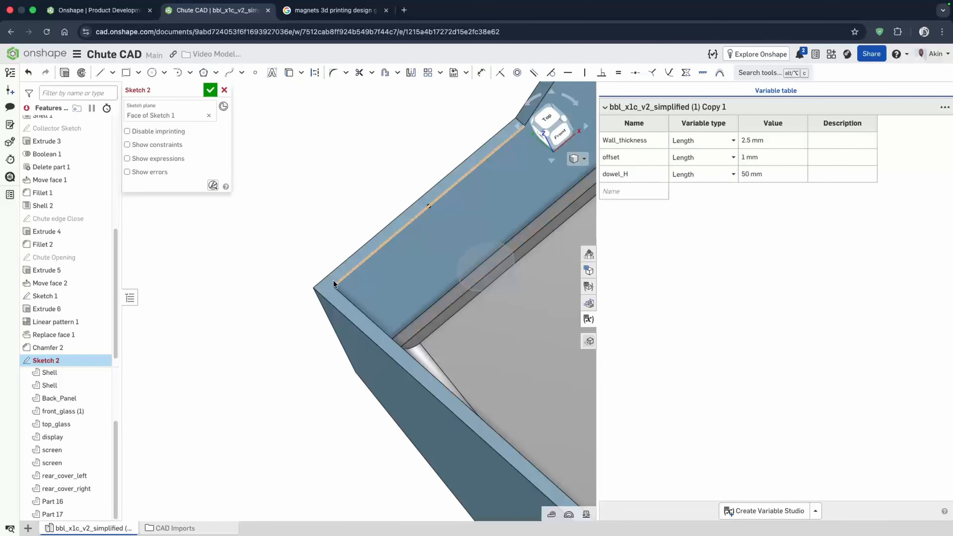
key(n)
scroll(382, 298, down, 3)
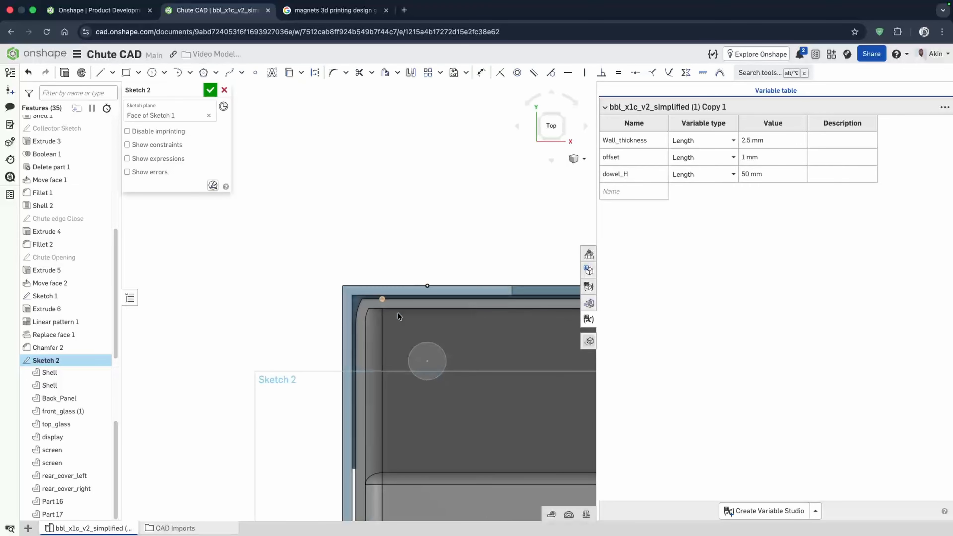
scroll(492, 429, up, 1)
scroll(494, 430, up, 2)
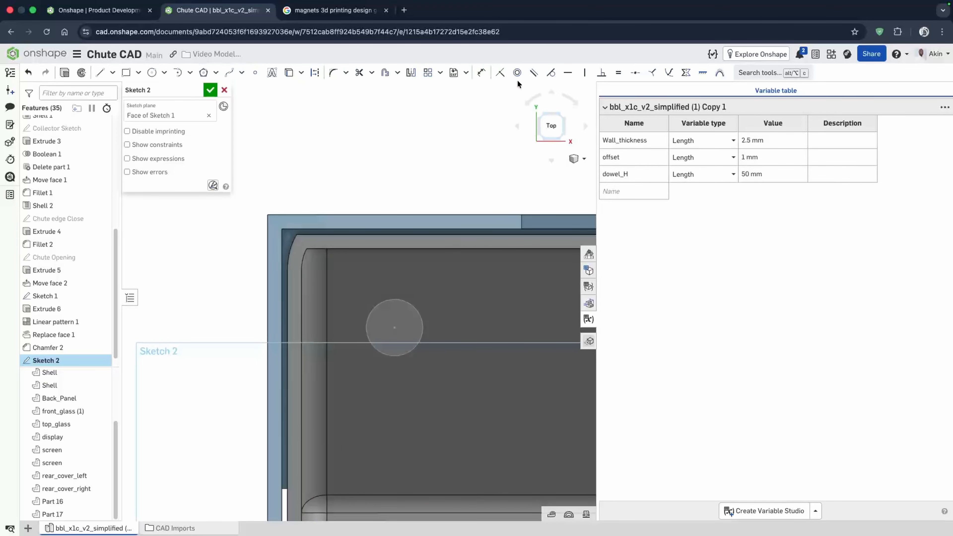
click(385, 72)
click(415, 348)
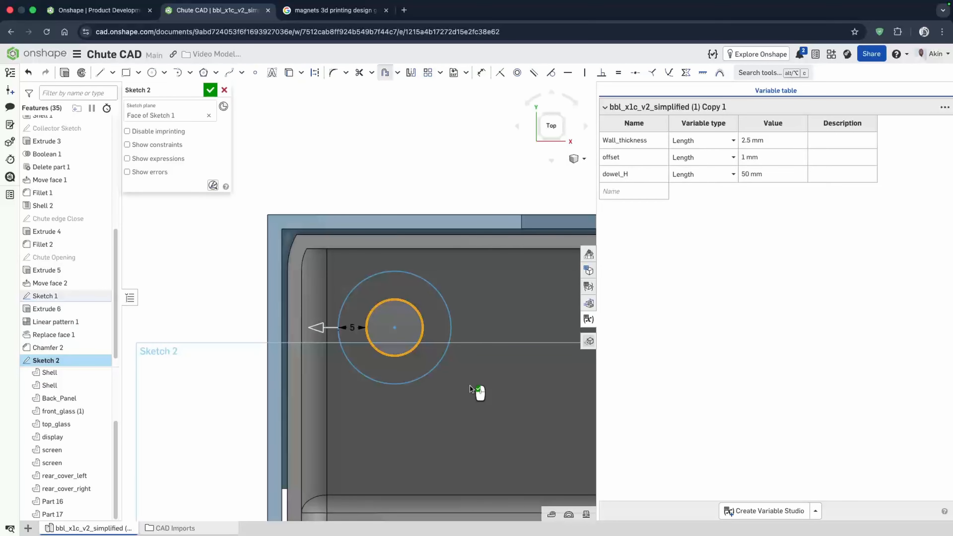
scroll(327, 327, up, 5)
text(WALL)
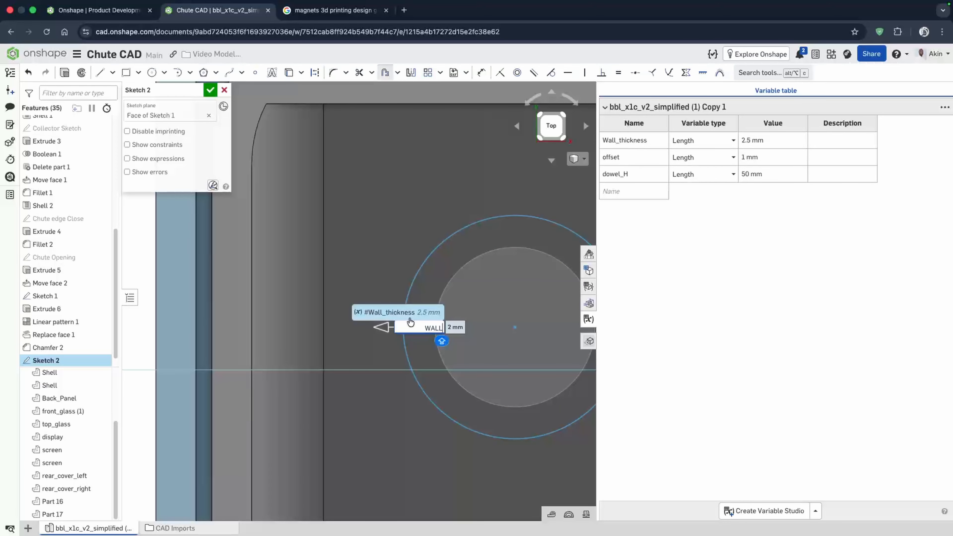
click(410, 313)
key(Return)
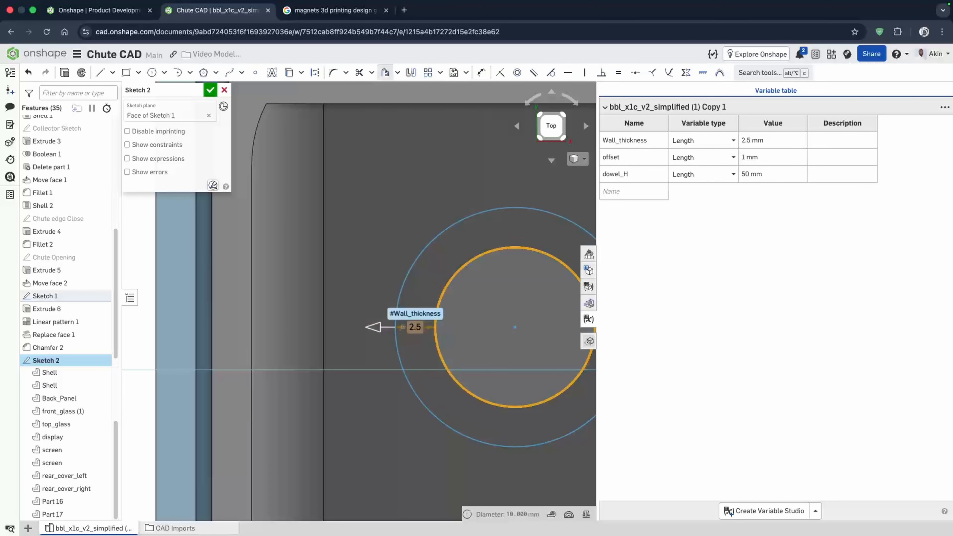
click(210, 89)
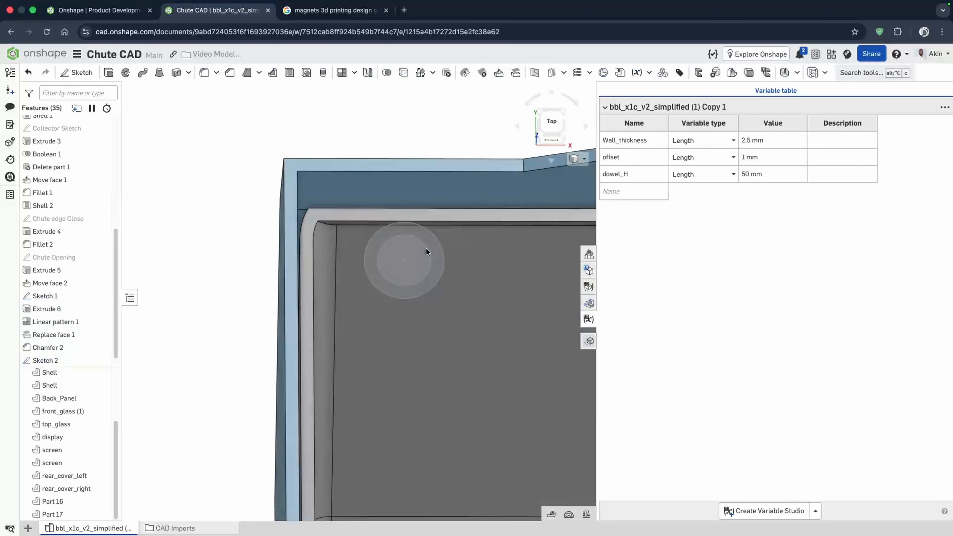
- Start extruding the new circle region of Sketch 2 downward about 57 mm and hide Part 17
click(434, 286)
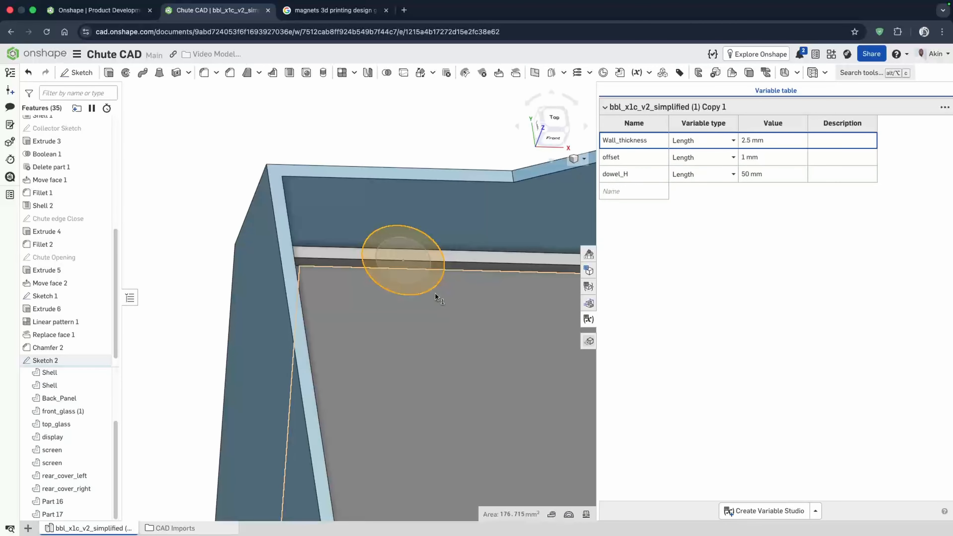
right_drag(443, 227, 397, 169)
scroll(343, 198, down, 5)
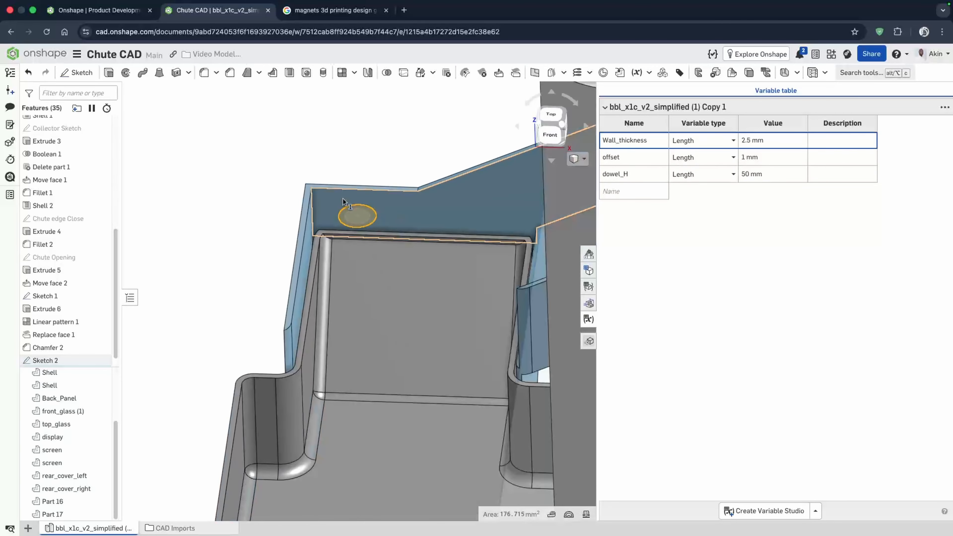
click(110, 75)
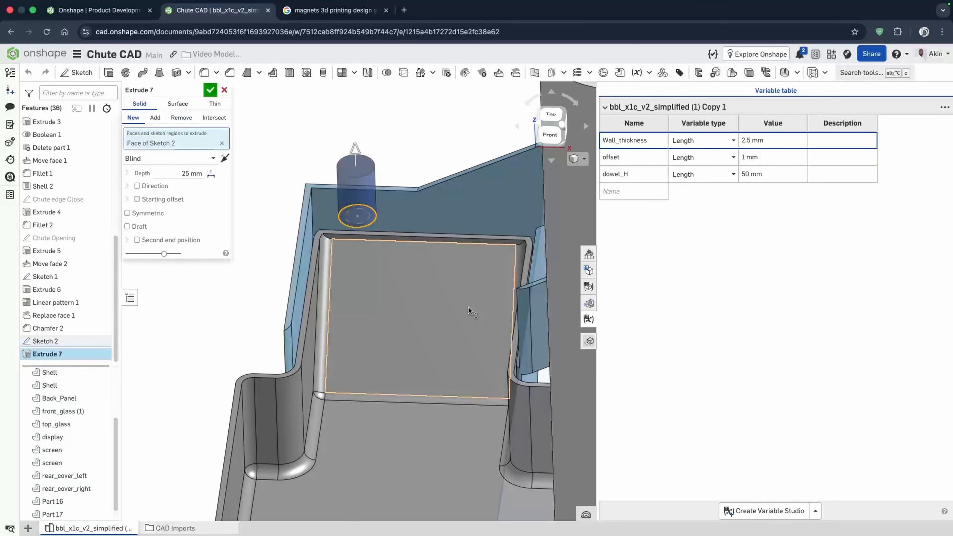
drag(358, 217, 361, 334)
scroll(98, 499, down, 1)
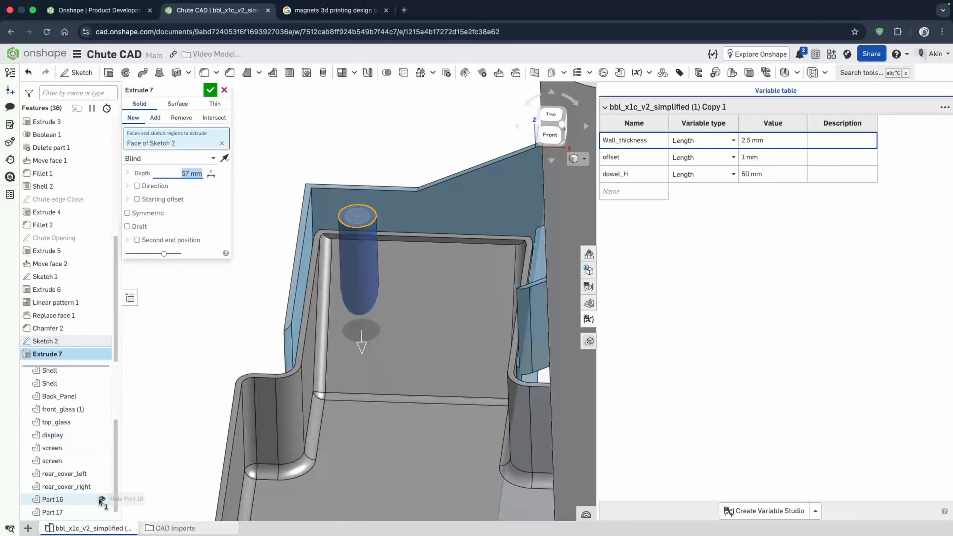
click(102, 512)
- Set the extrusion end to Up to face, picking the chute's lower face as the limit
right_drag(353, 370, 483, 379)
click(552, 127)
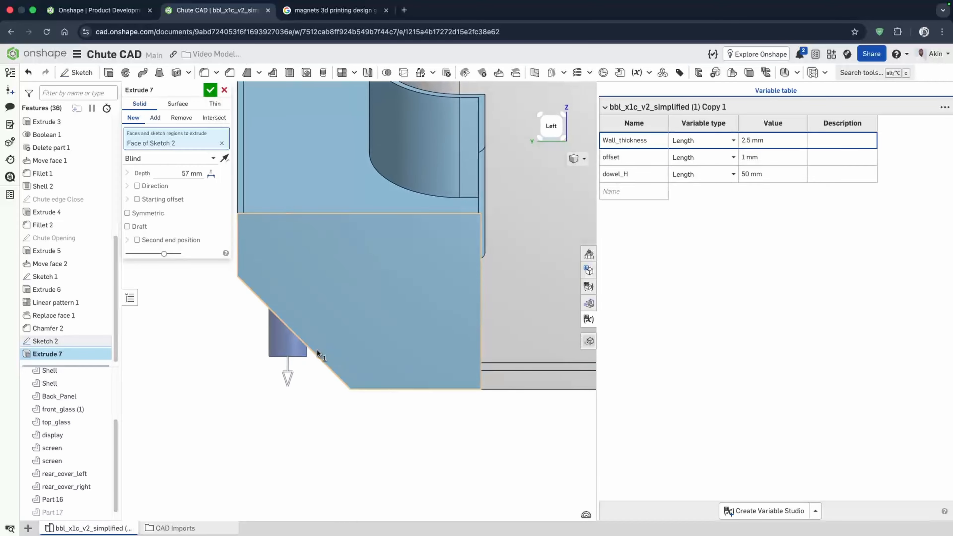
scroll(296, 391, up, 2)
click(195, 159)
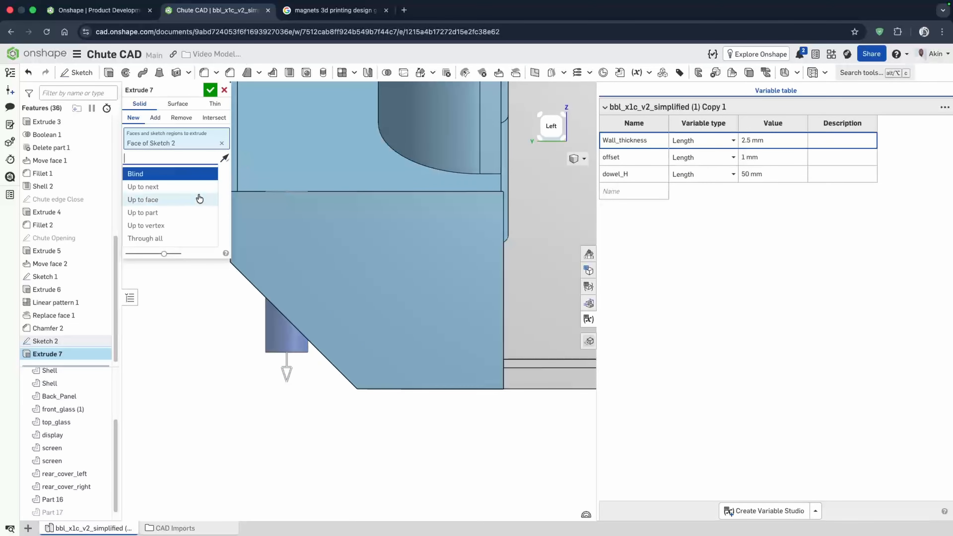
click(178, 200)
right_drag(308, 411, 315, 379)
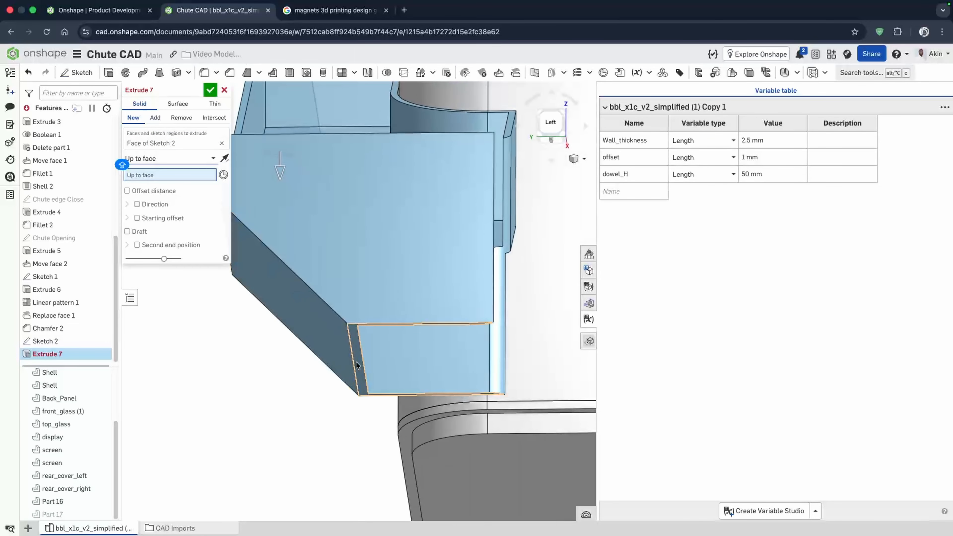
click(361, 379)
scroll(346, 443, down, 4)
right_drag(355, 434, 395, 334)
scroll(340, 356, up, 5)
right_drag(337, 355, 449, 344)
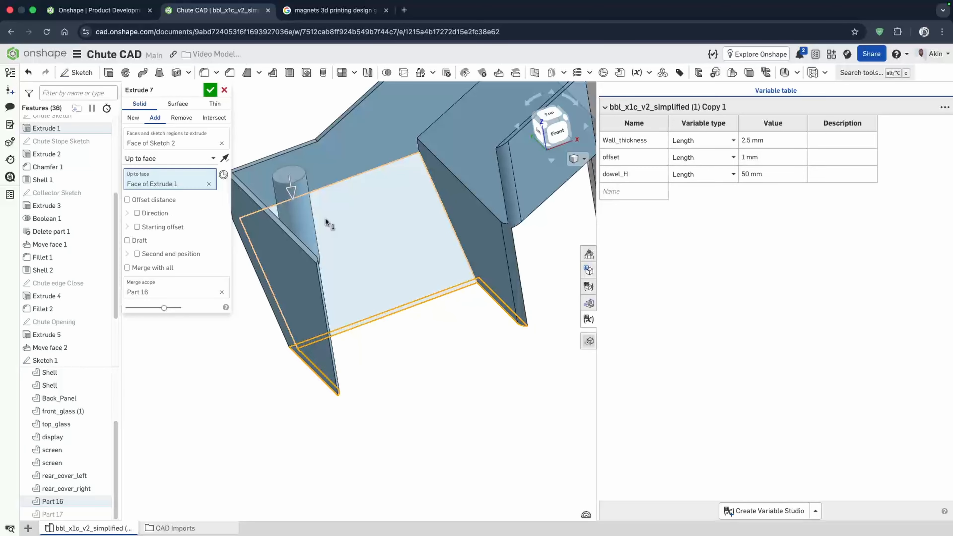
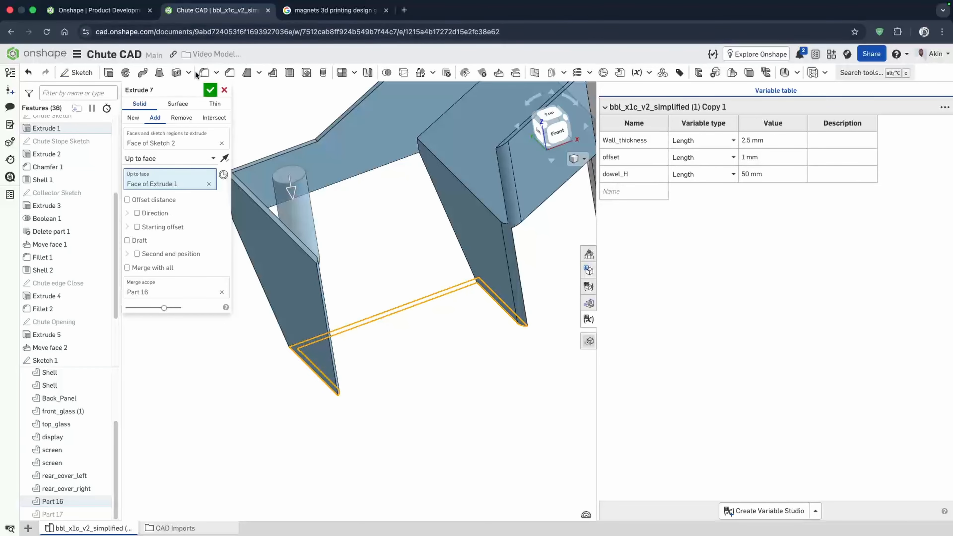
- Accept the up-to-face extrusion of the outer dowel wall
click(211, 90)
right_drag(361, 210, 339, 211)
scroll(283, 211, up, 5)
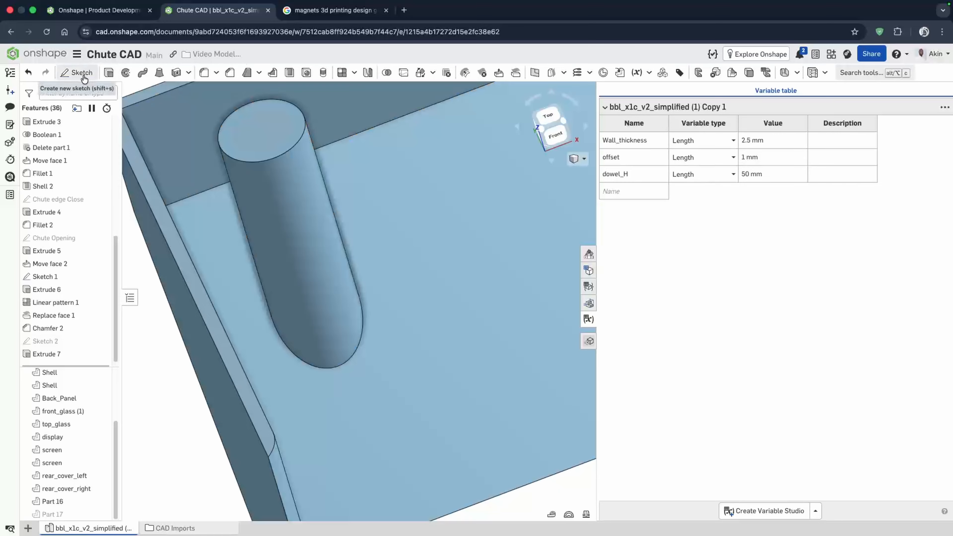
- Start a feature linear pattern of Extrude 7 along an edge of the shell
click(354, 72)
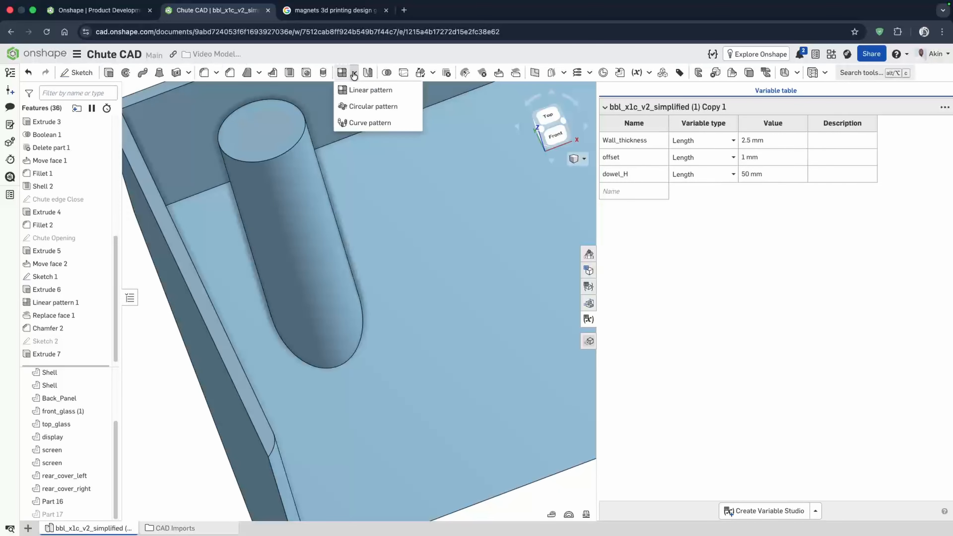
click(360, 90)
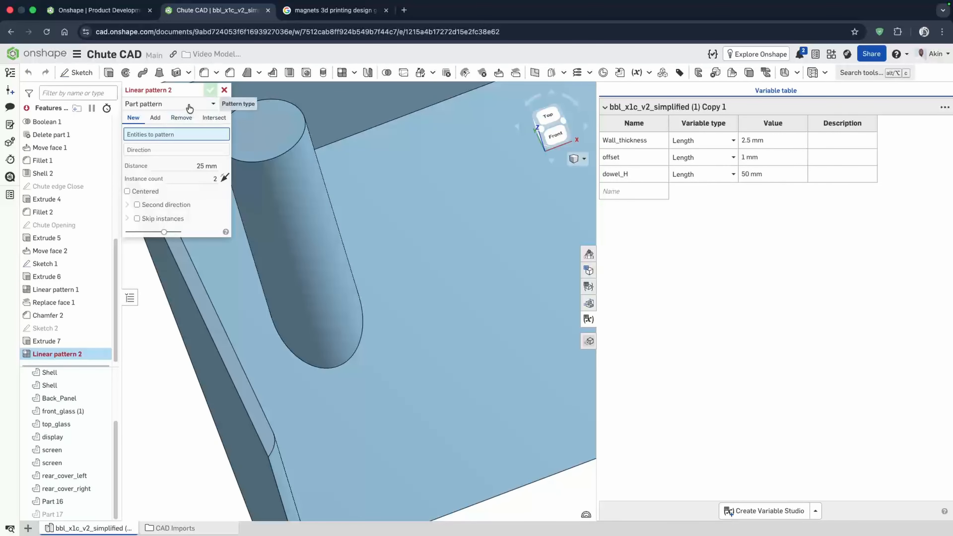
click(171, 103)
click(169, 132)
click(158, 145)
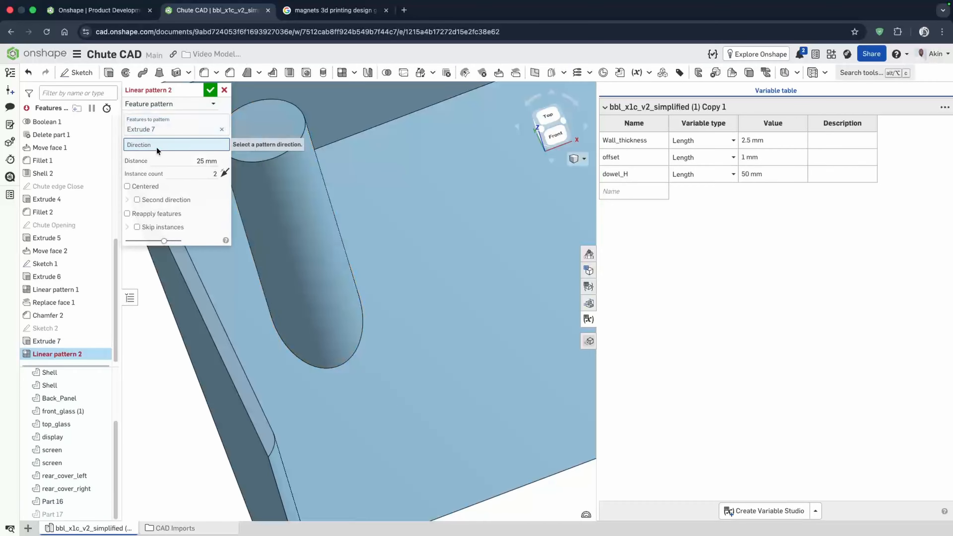
scroll(428, 228, down, 5)
click(378, 171)
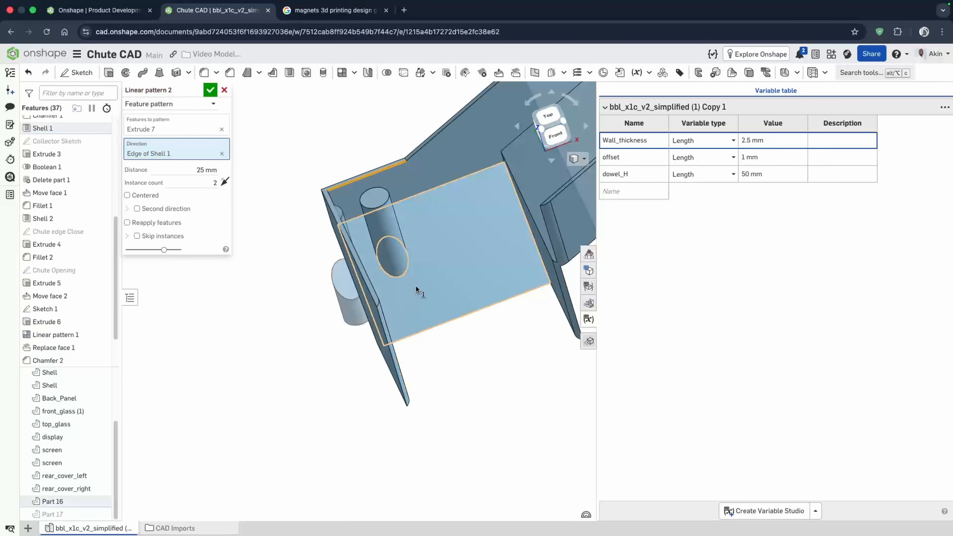
- Reverse the pattern direction, set its distance to #dowel_H, and accept the pattern
mouse_move(415, 285)
right_down()
mouse_move(440, 283)
mouse_move(420, 298)
right_up()
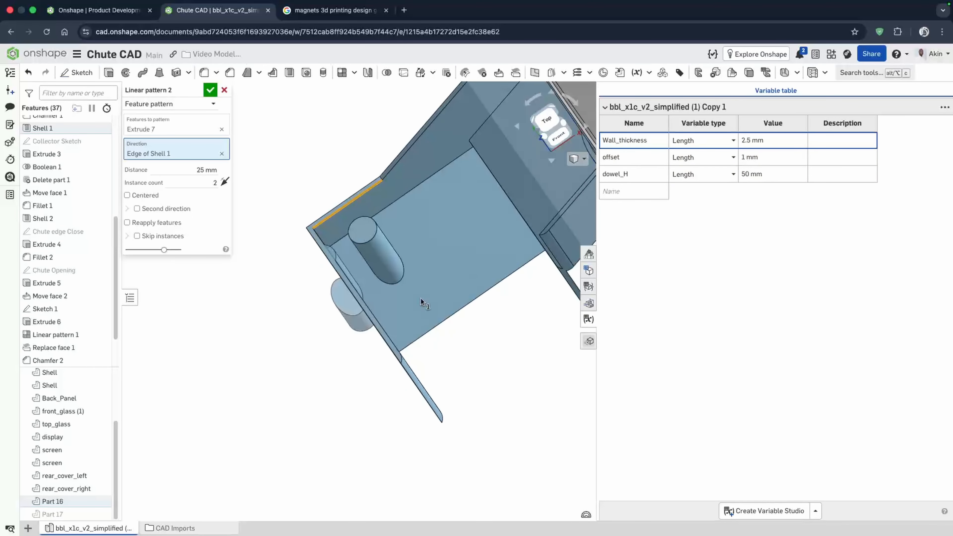
click(225, 182)
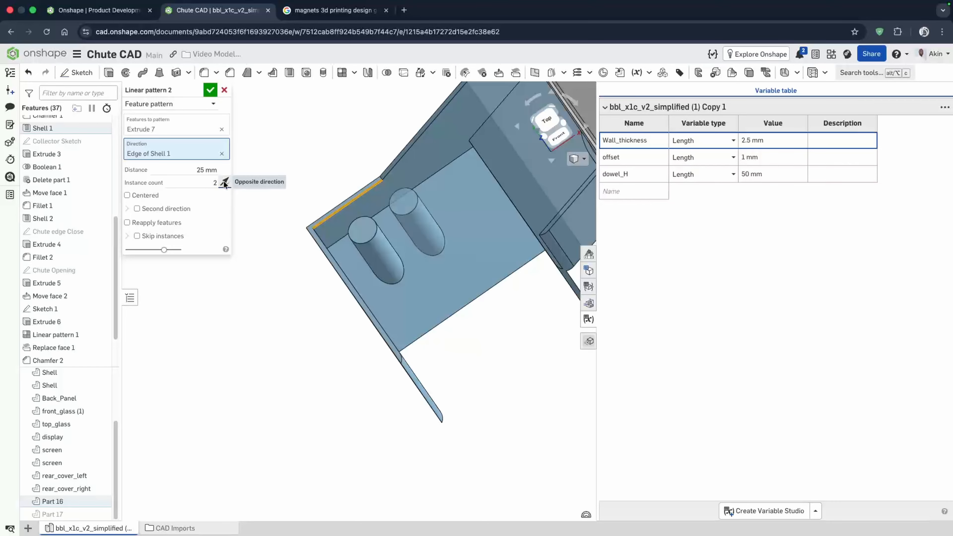
click(190, 172)
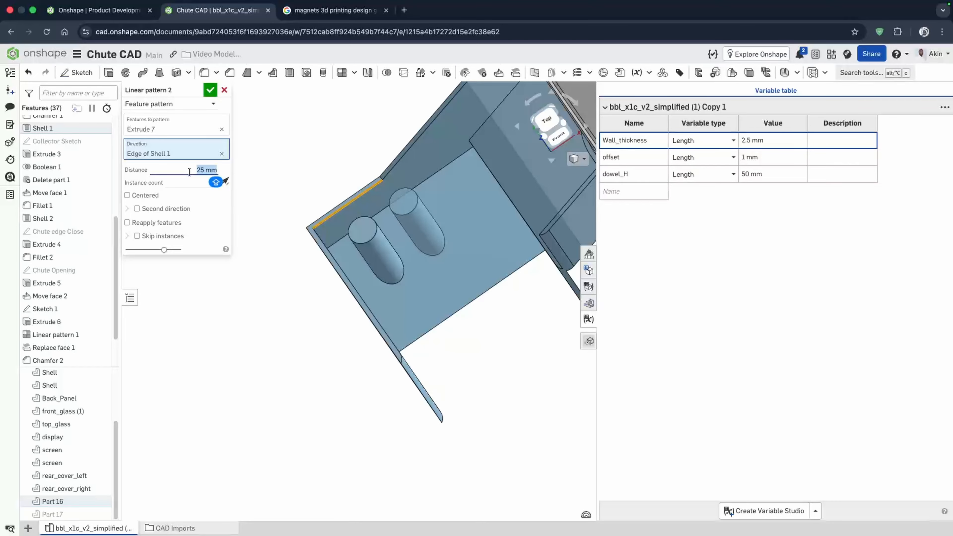
key(BackSpace)
text(DOWE)
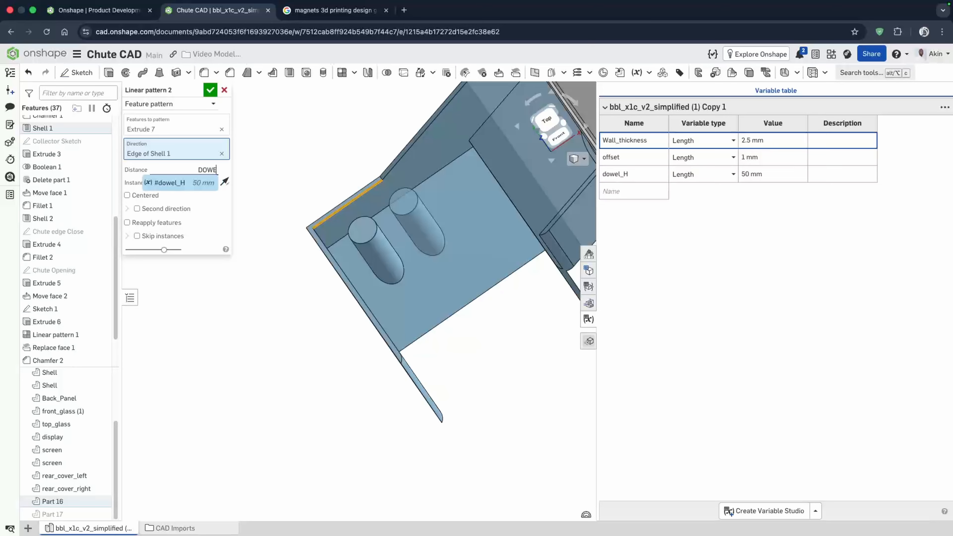
click(177, 183)
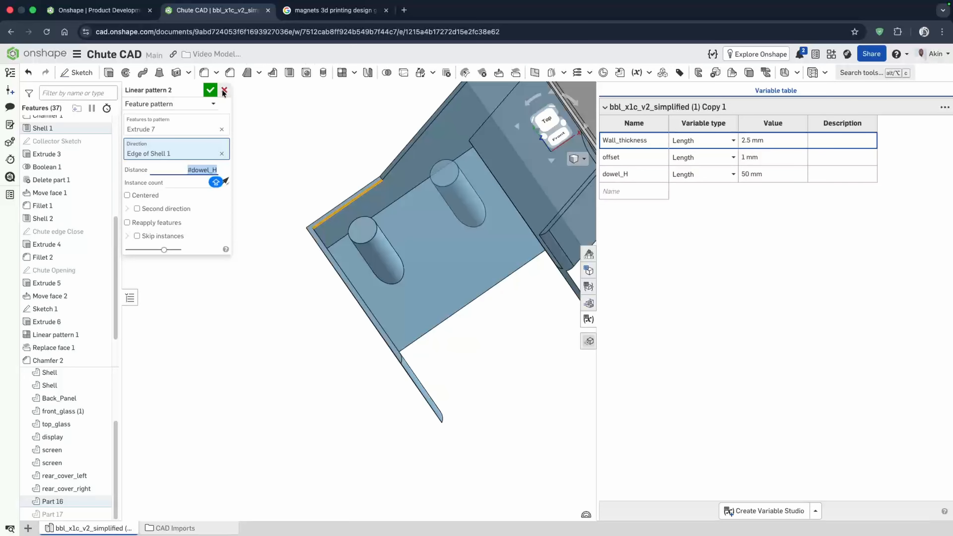
click(212, 91)
- Start a simple drilled Hole of size 12.5 placed at the centers of both dowels
mouse_move(468, 281)
right_down()
mouse_move(481, 270)
mouse_move(457, 278)
right_up()
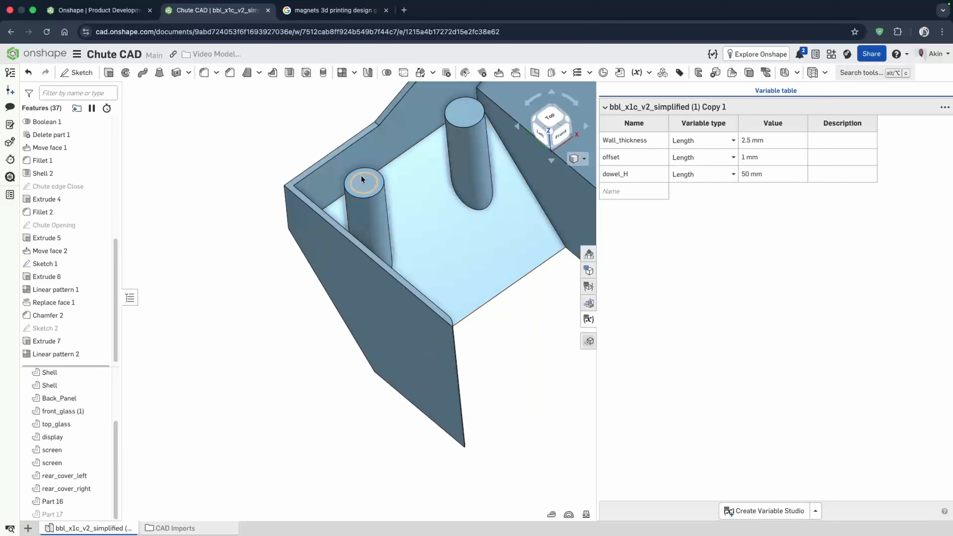
click(306, 73)
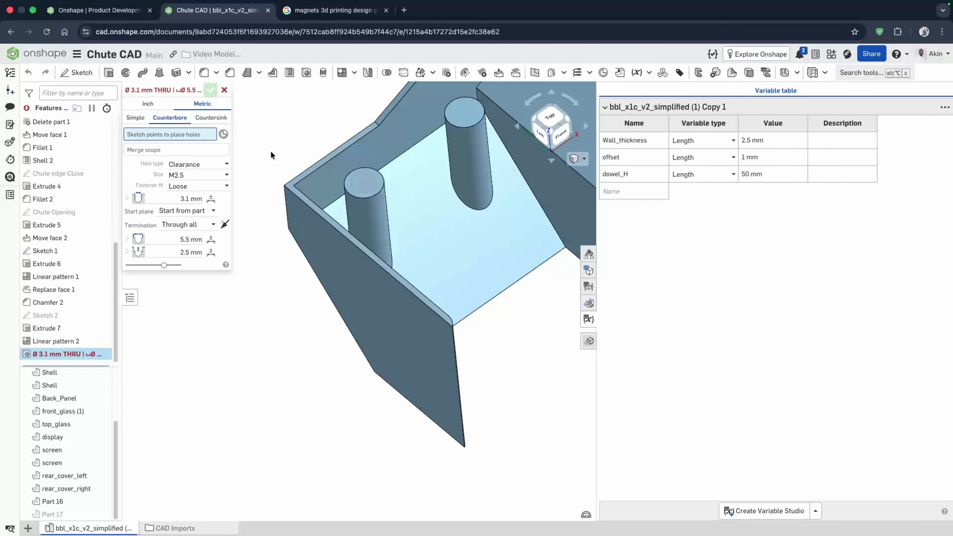
click(137, 119)
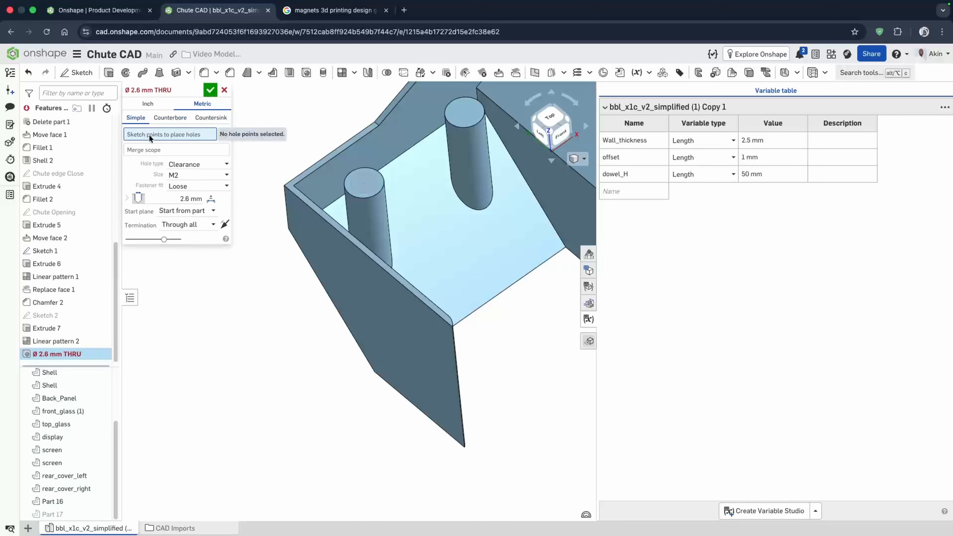
click(197, 164)
click(182, 178)
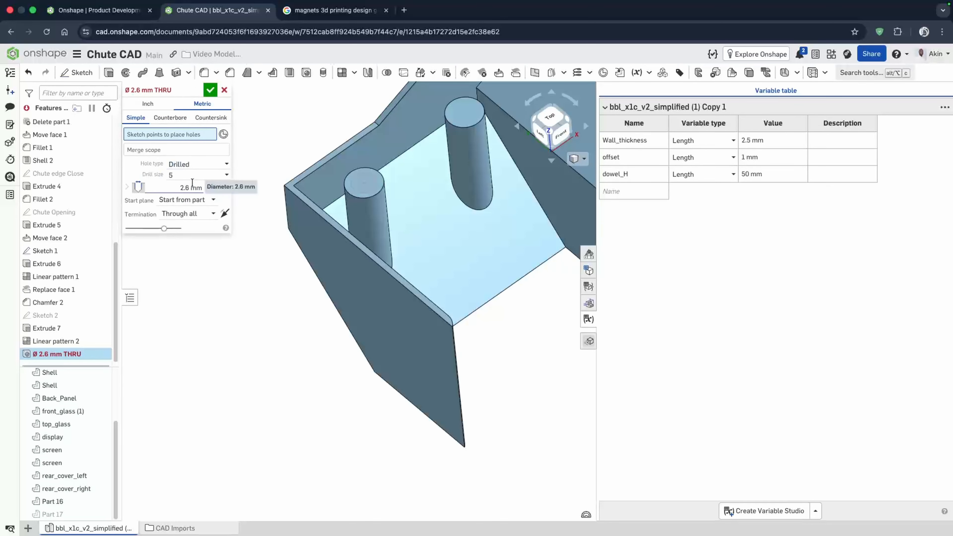
click(188, 173)
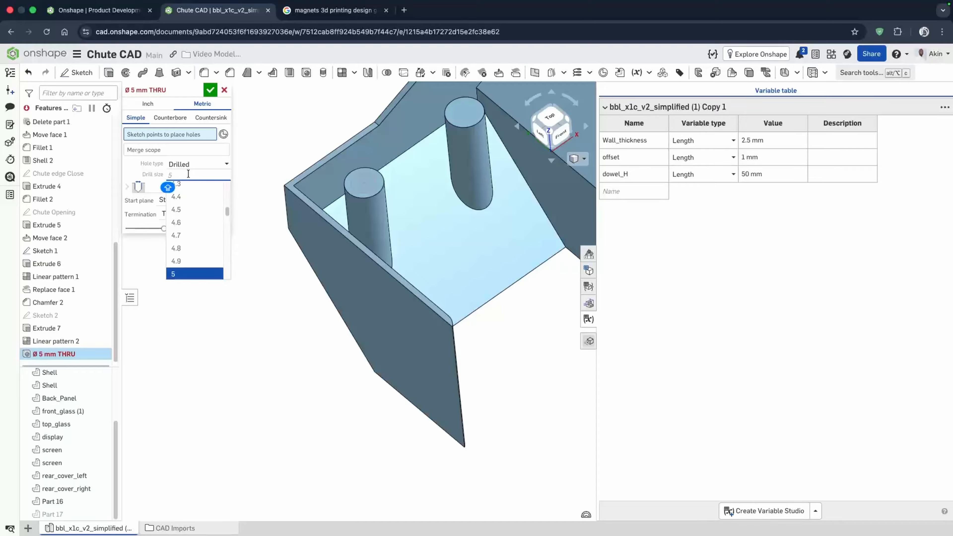
text(12.)
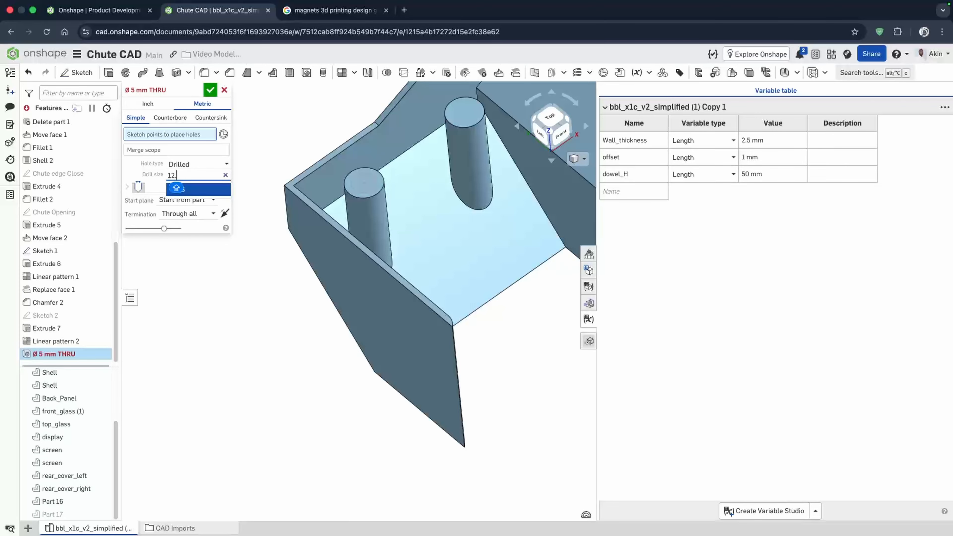
click(177, 188)
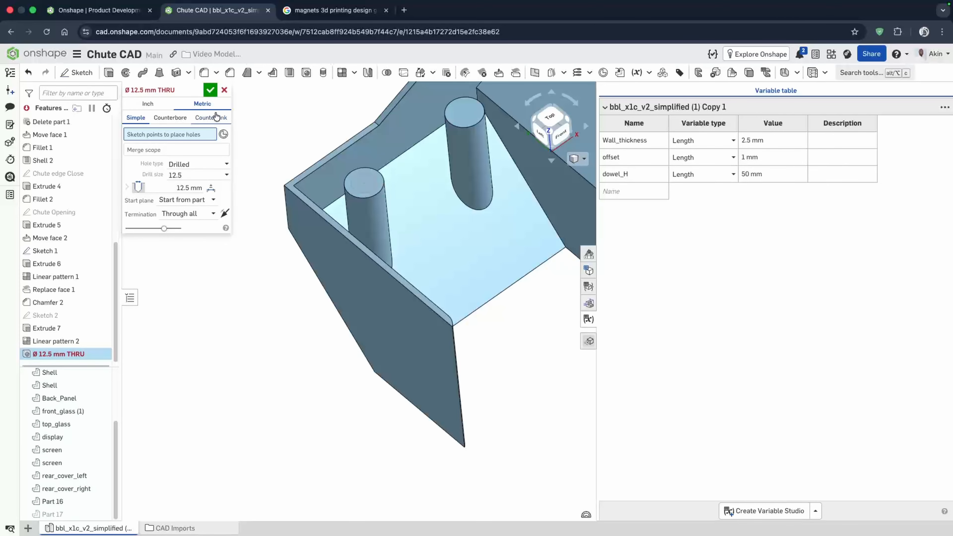
click(363, 184)
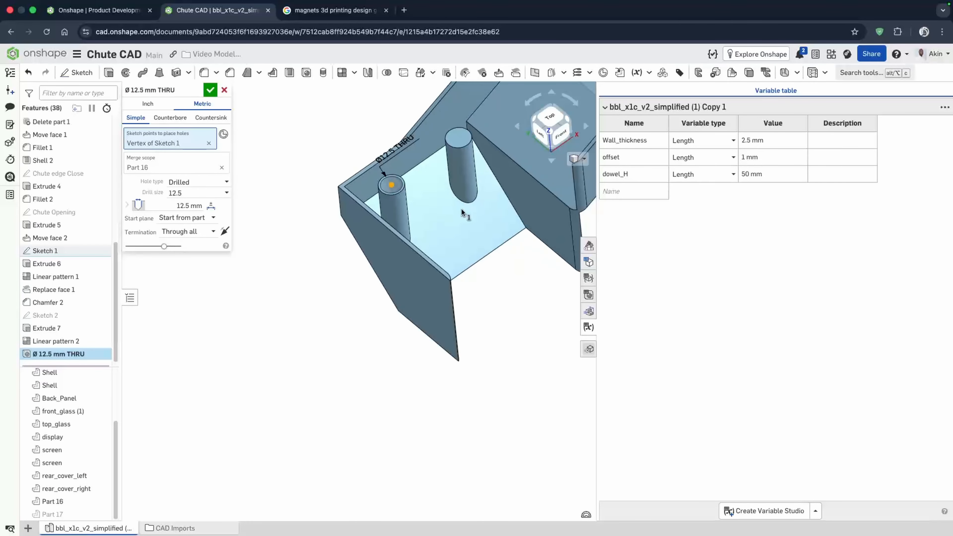
scroll(466, 126, up, 5)
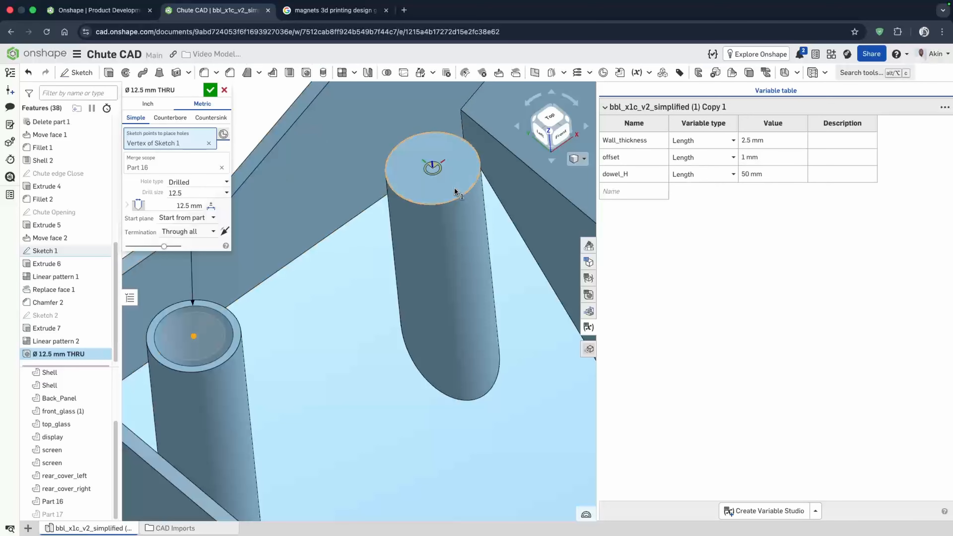
click(434, 168)
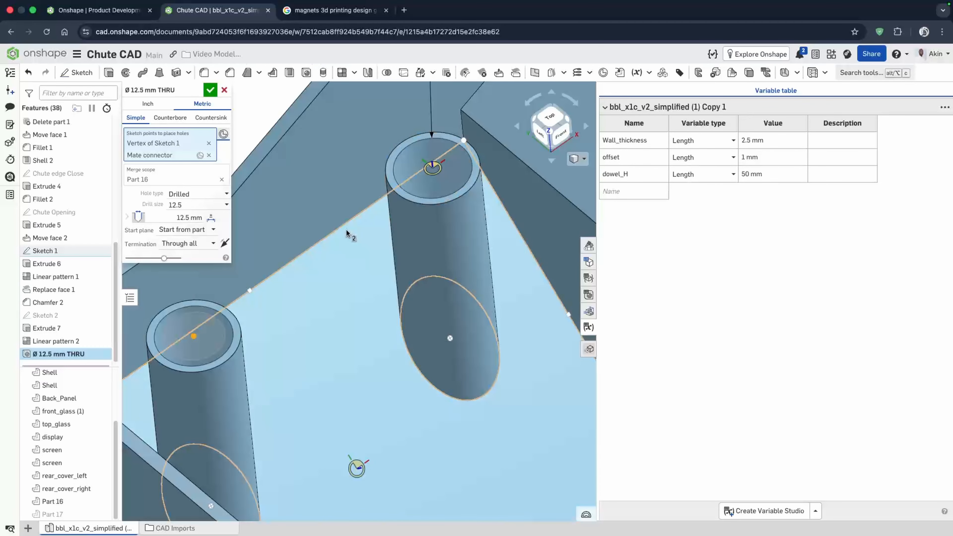
- Set the hole diameter to 12.3 mm
click(183, 204)
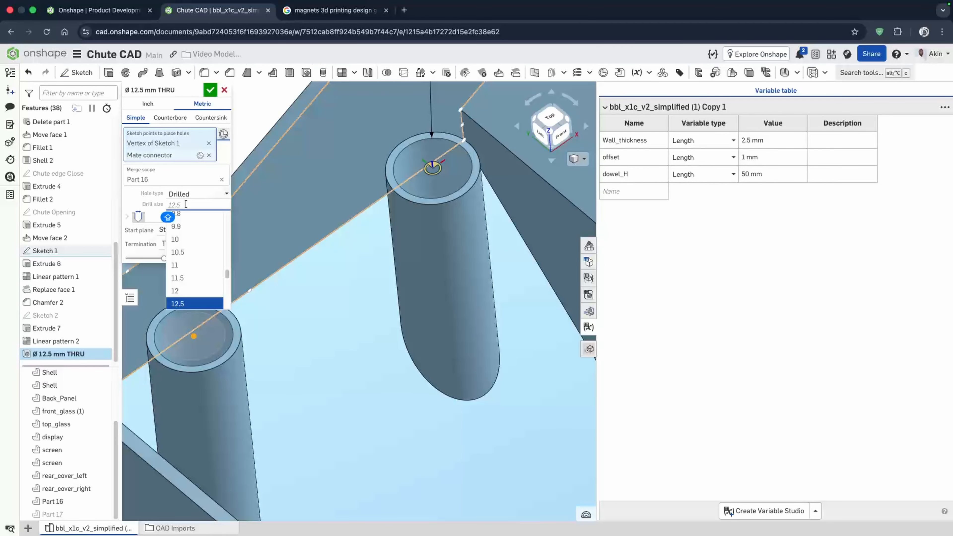
key(Return)
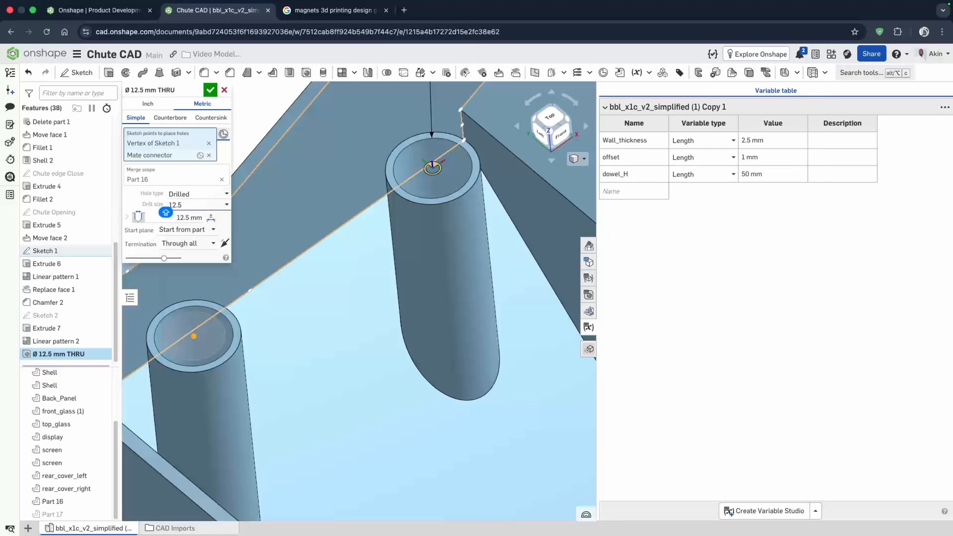
click(189, 205)
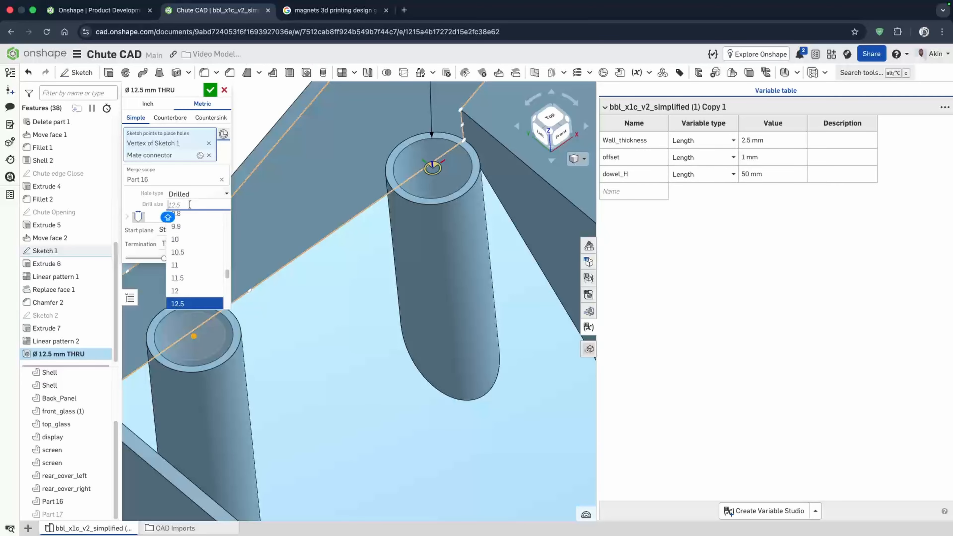
text(12.3)
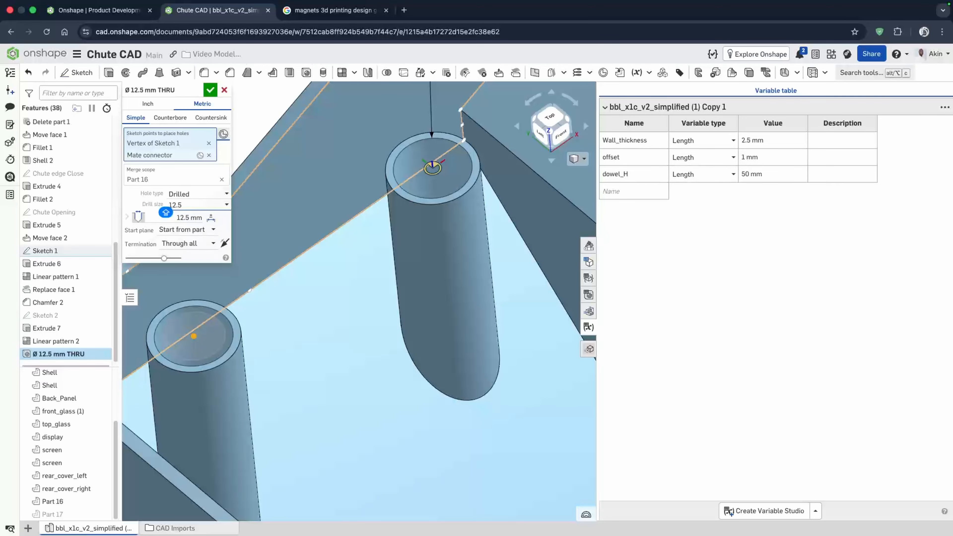
click(196, 206)
click(207, 180)
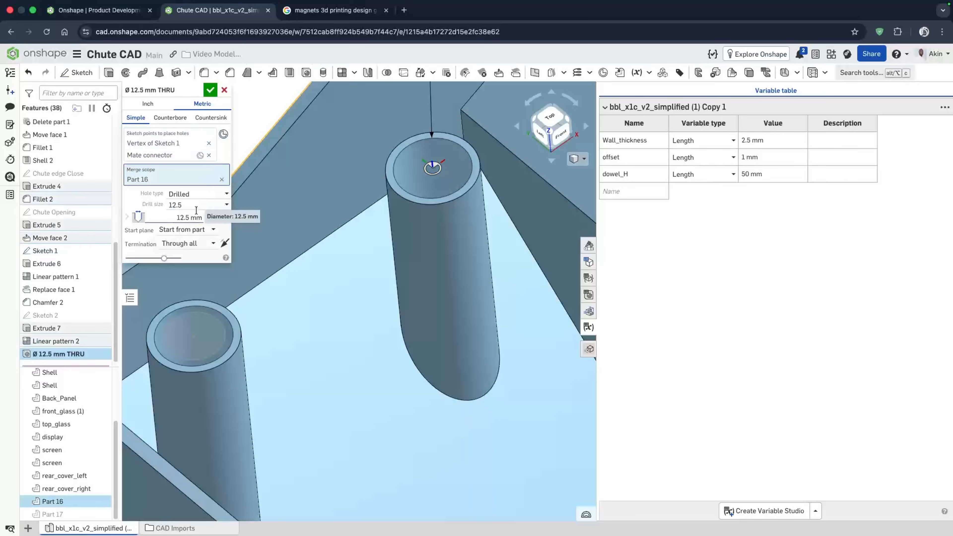
click(191, 217)
text(12.)
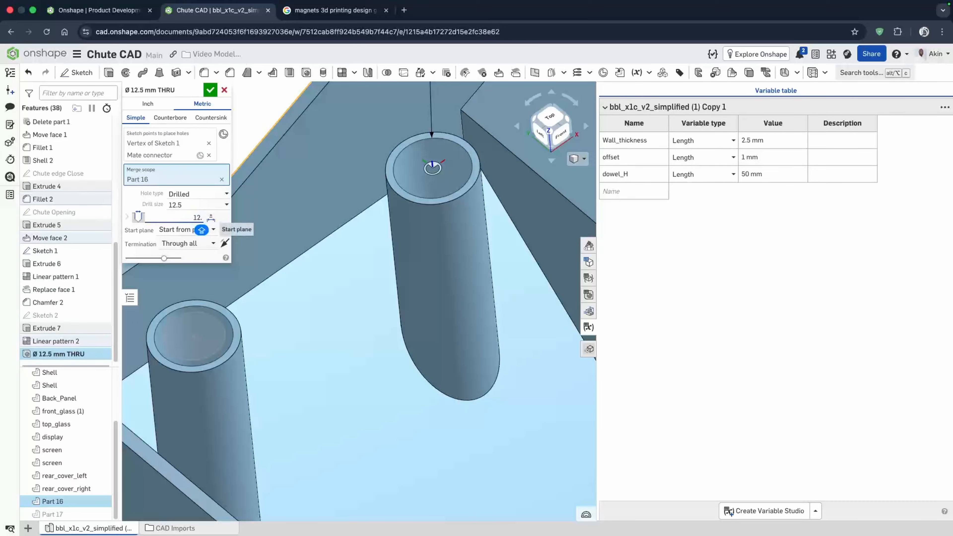
text(3)
key(Return)
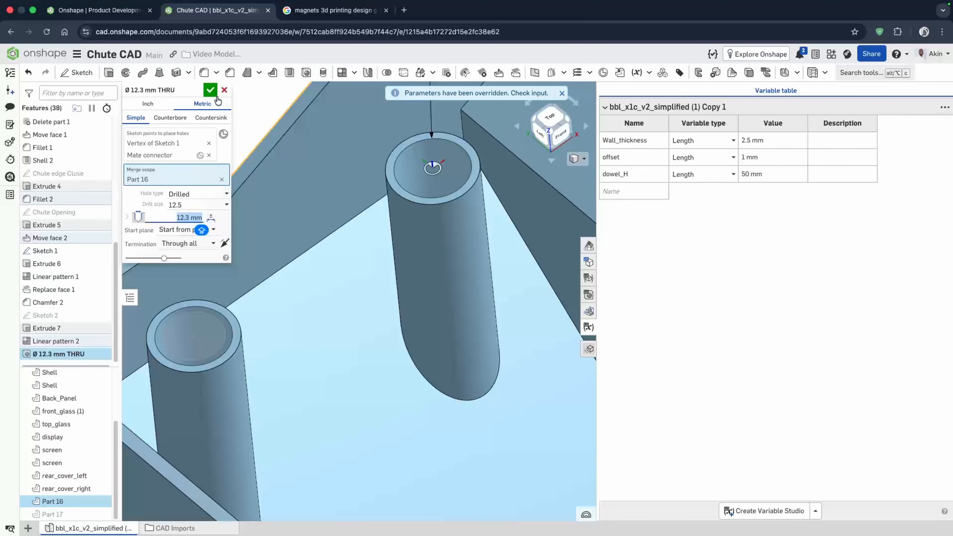
click(211, 92)
- Change the hole termination to Blind with a depth of 15 mm and accept the hole
right_drag(474, 240, 431, 222)
double_click(70, 354)
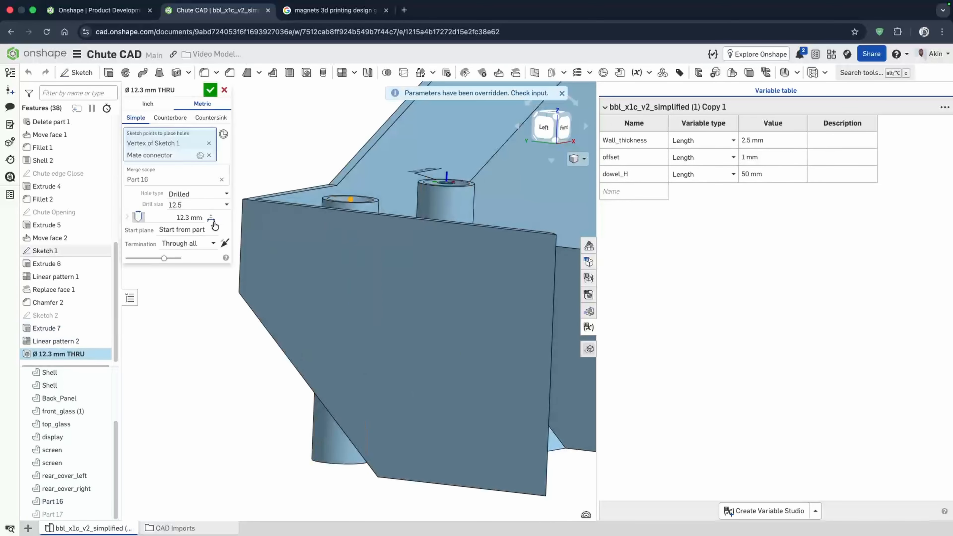
click(199, 244)
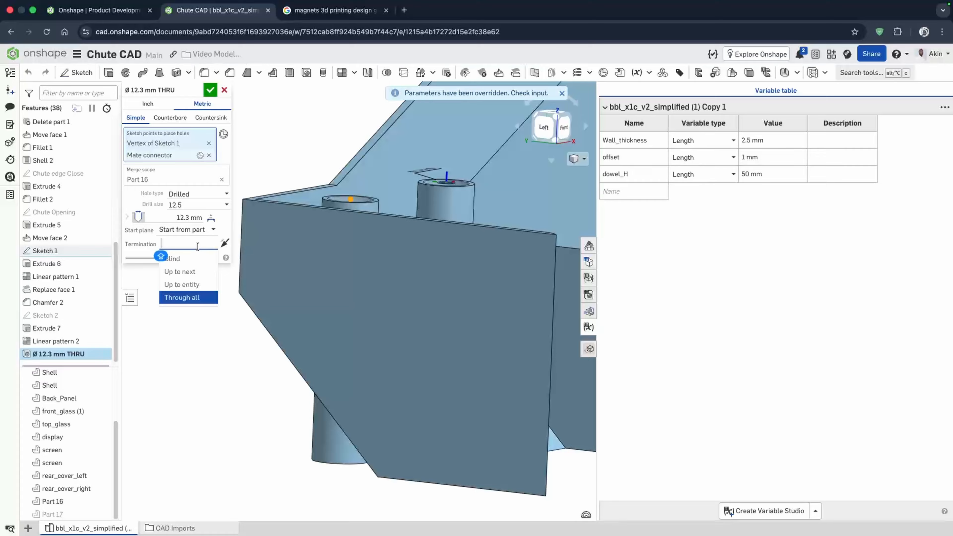
click(193, 259)
right_drag(272, 314, 276, 324)
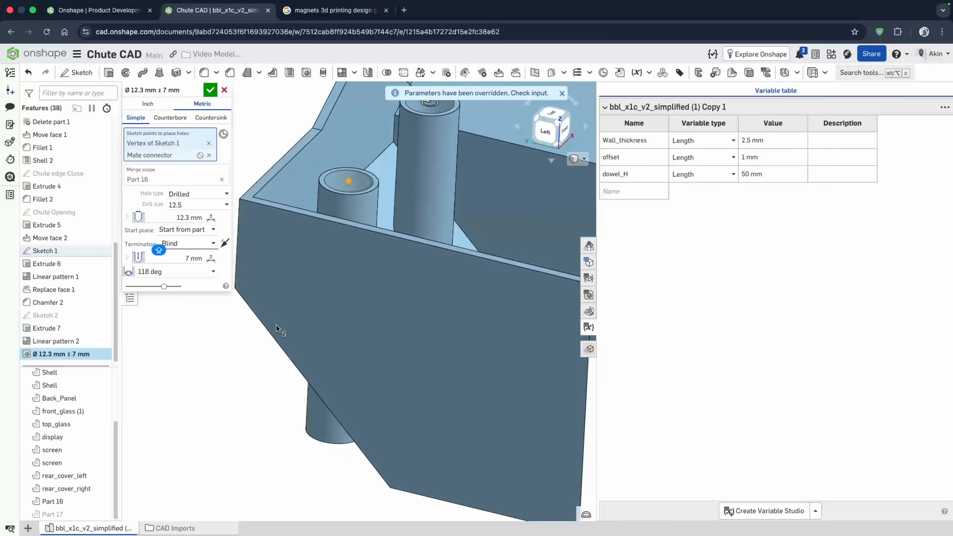
right_drag(334, 336, 341, 285)
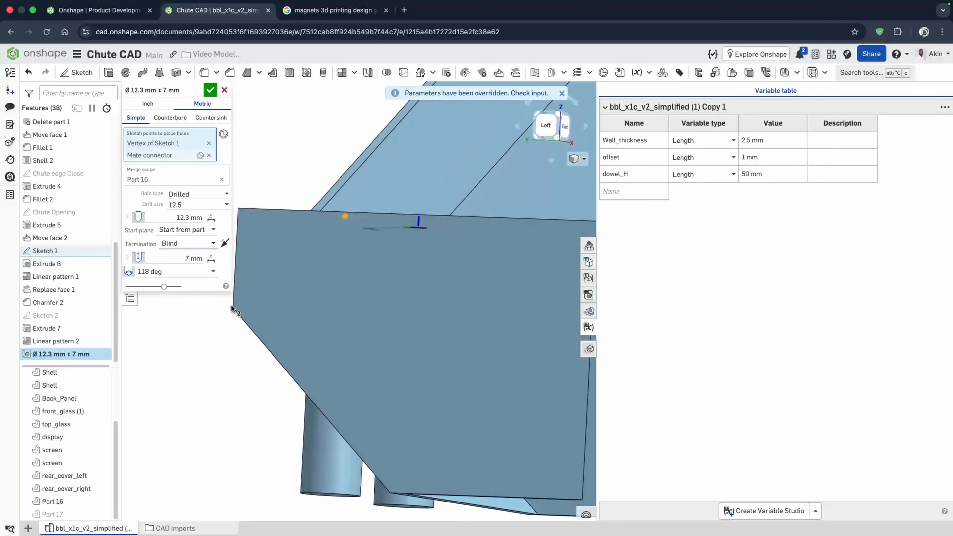
click(172, 258)
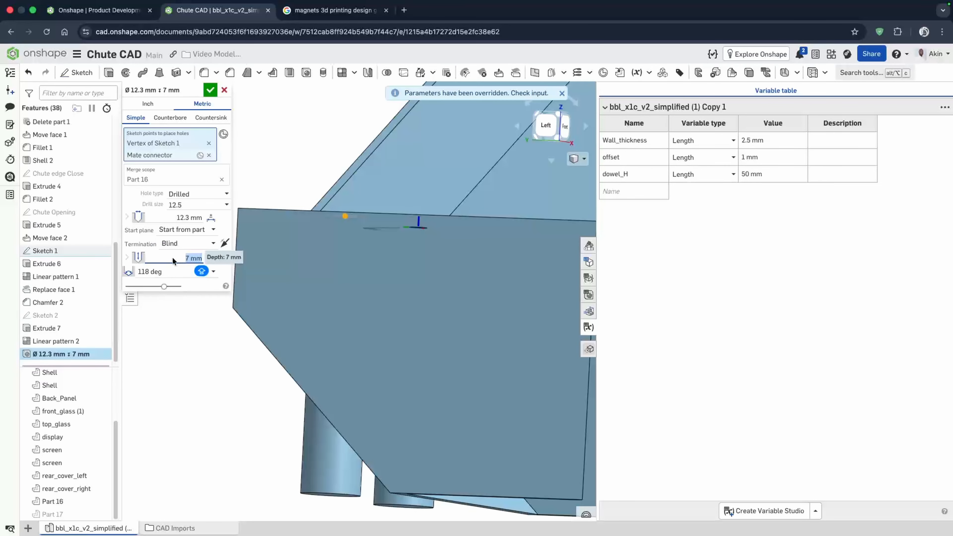
text(15)
key(Return)
click(210, 90)
- Edit the hole again, set its tip to Flat, and accept
scroll(326, 283, down, 2)
double_click(58, 359)
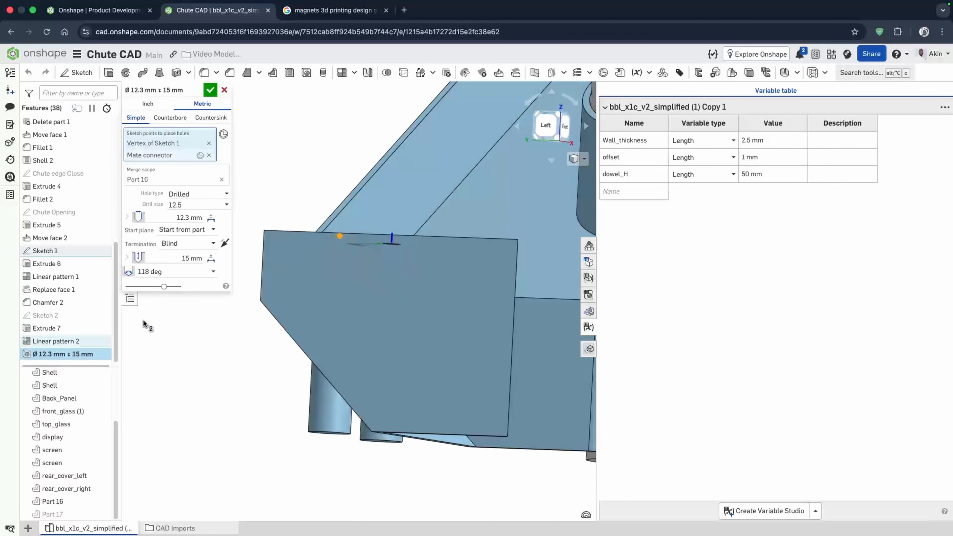
click(175, 272)
click(158, 311)
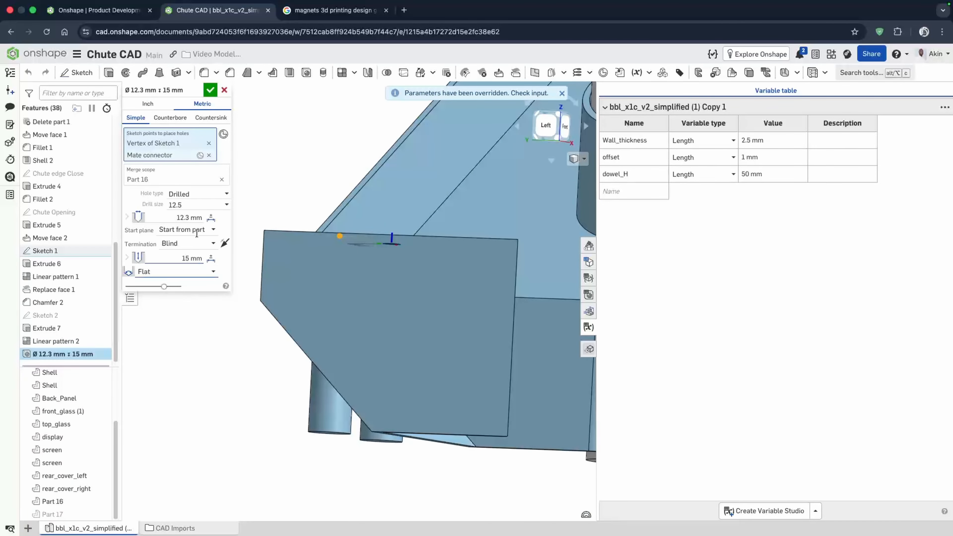
click(211, 90)
- Reopen the hole feature to review its settings on the dowels
scroll(293, 342, down, 3)
right_drag(293, 342, 292, 380)
mouse_move(351, 349)
right_down()
mouse_move(334, 315)
mouse_move(348, 245)
right_up()
scroll(335, 263, up, 4)
scroll(335, 264, down, 3)
double_click(50, 350)
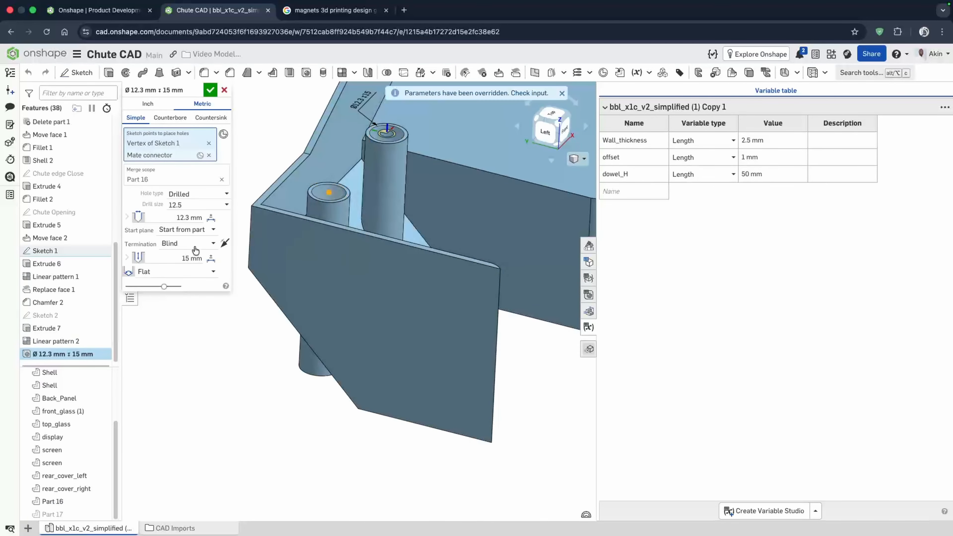
- Set the hole depth to 50 mm and accept the hole feature
click(177, 258)
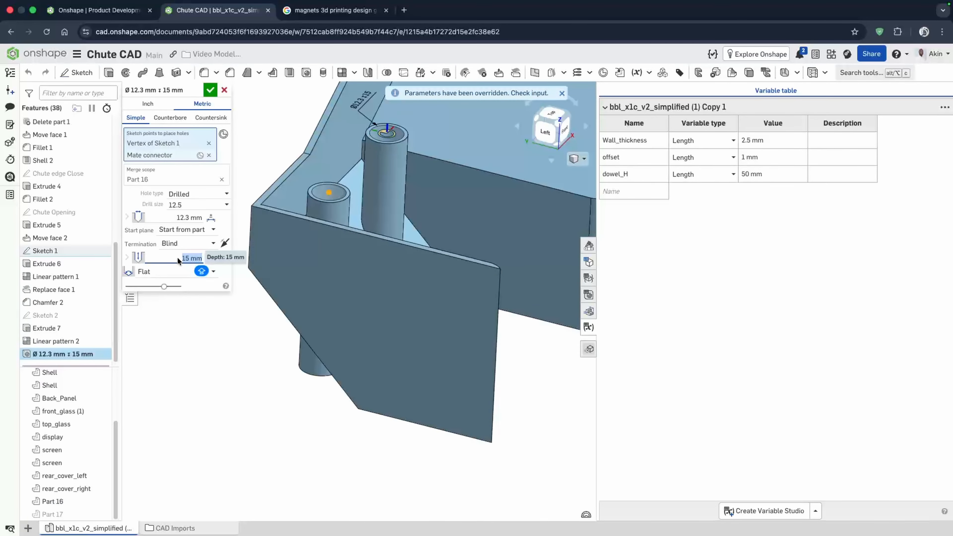
text(45)
key(Return)
mouse_move(342, 246)
right_down()
mouse_move(339, 287)
mouse_move(344, 248)
right_up()
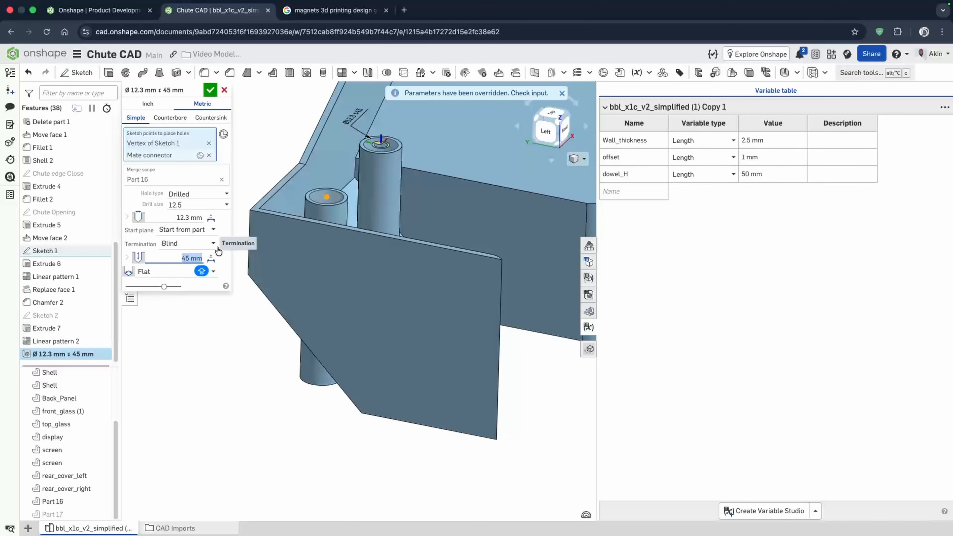
text(50)
key(Return)
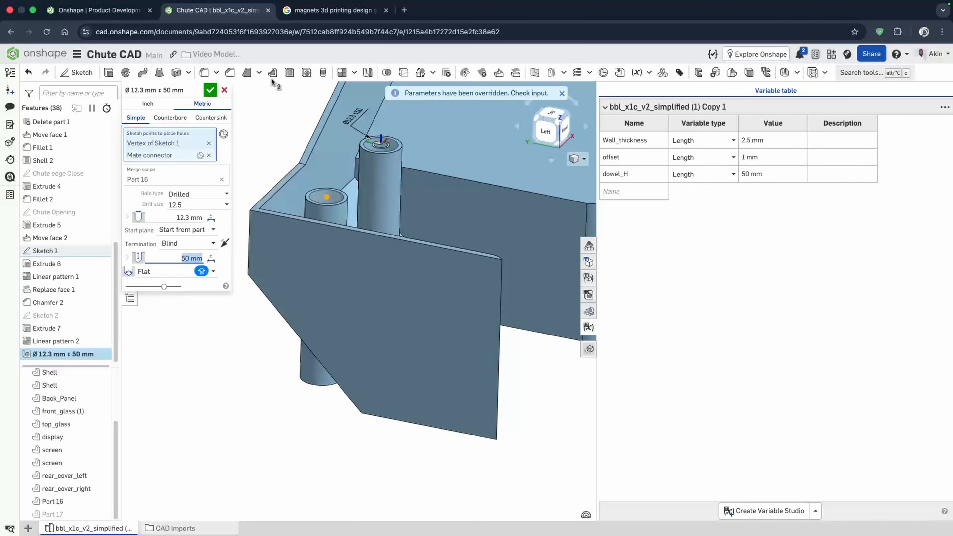
click(211, 91)
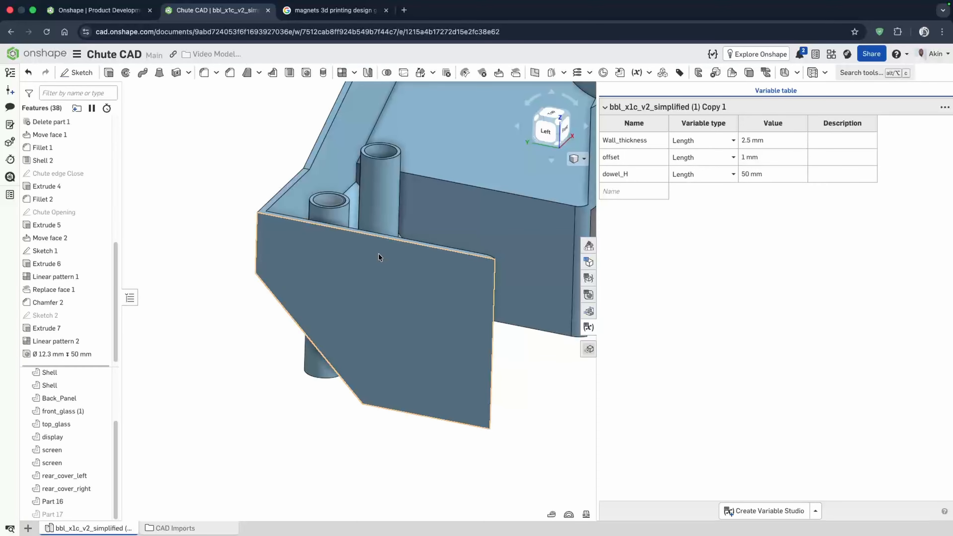
- Use Replace face to replace the dowel top faces with the chute's inner floor face
right_drag(379, 253, 372, 335)
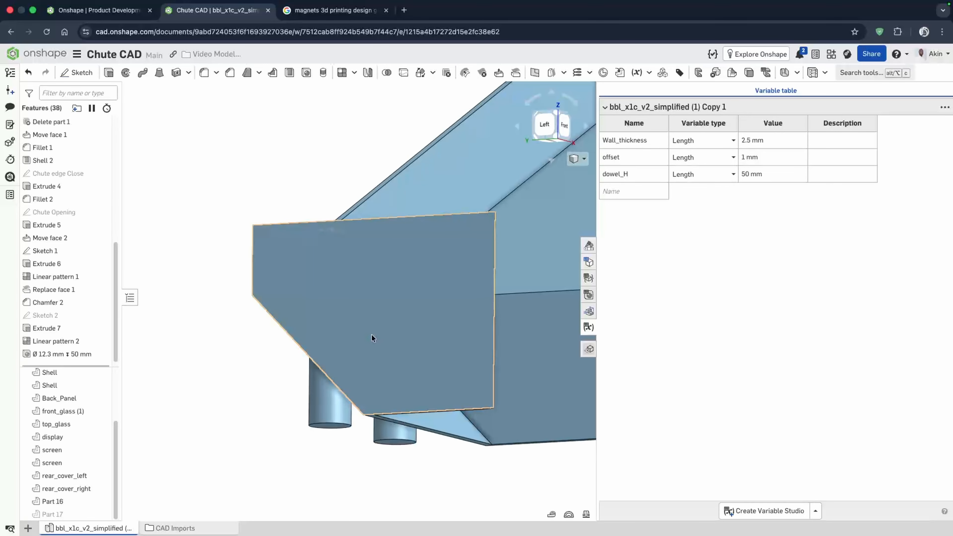
scroll(310, 424, up, 4)
right_drag(313, 427, 400, 398)
right_drag(398, 344, 426, 243)
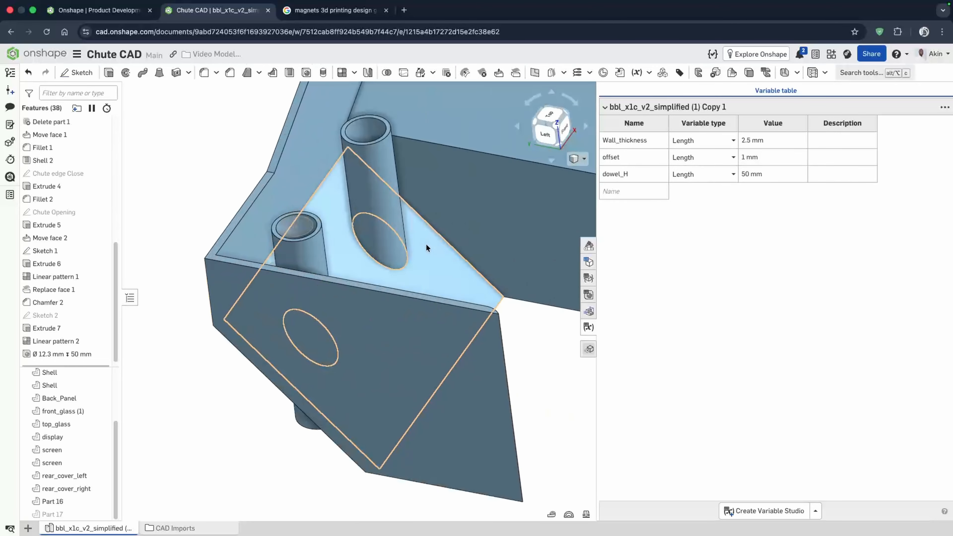
click(516, 73)
scroll(377, 144, up, 5)
click(394, 119)
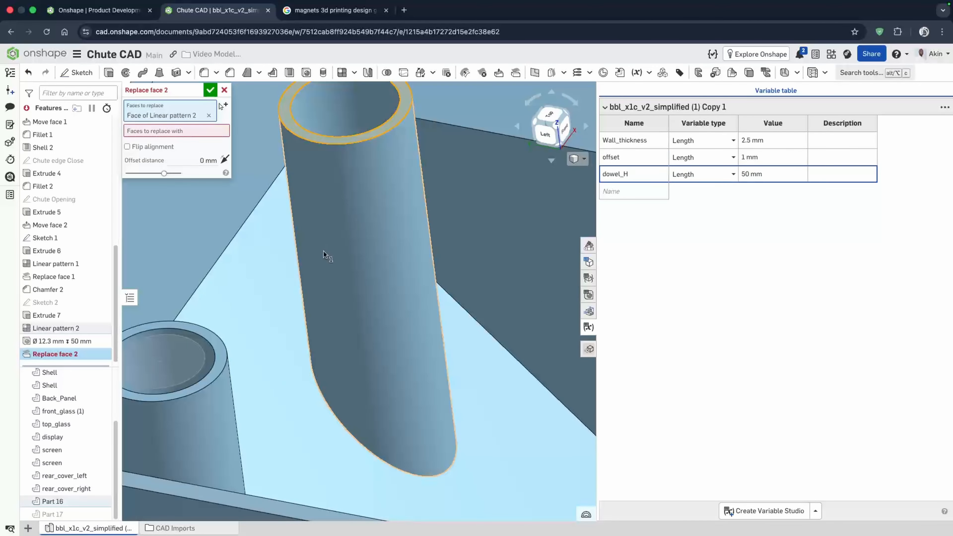
click(221, 353)
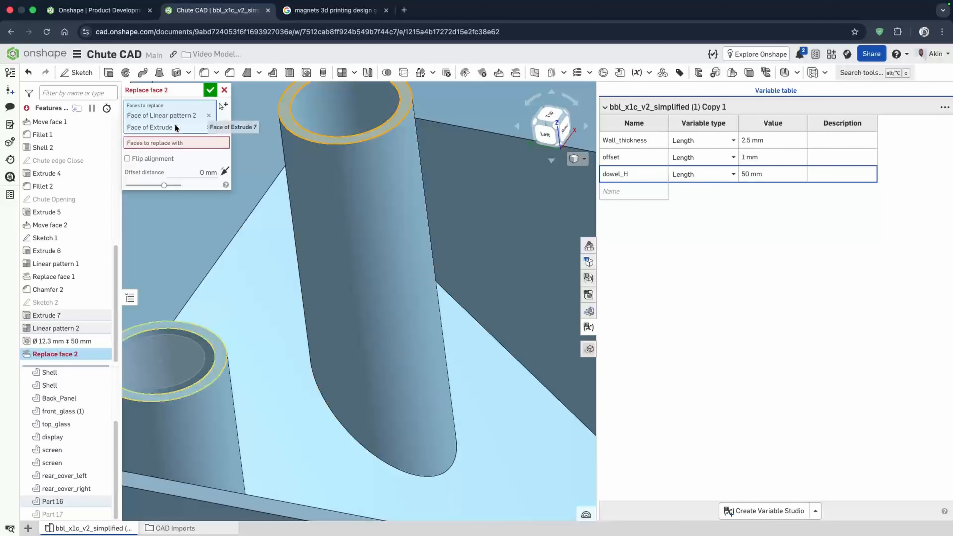
click(283, 330)
click(210, 91)
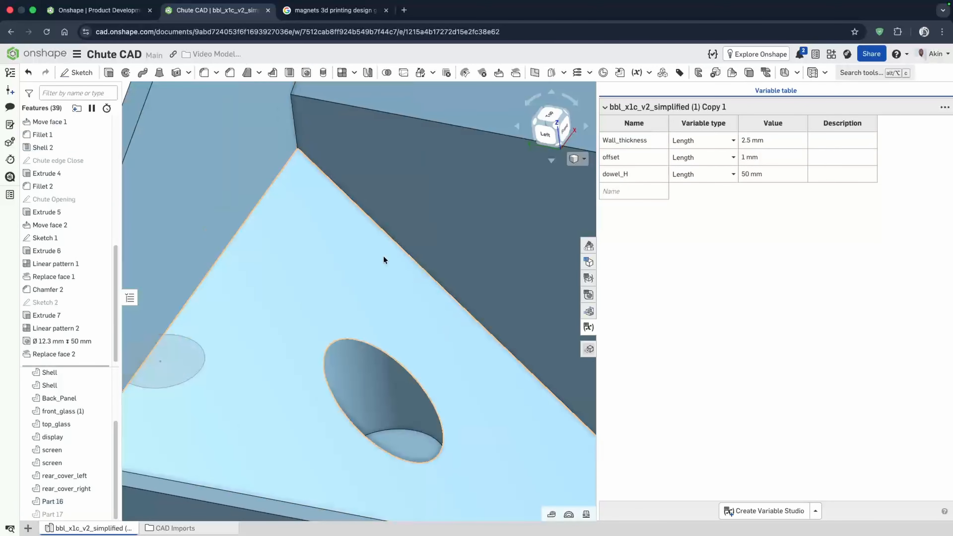
- Show Part 17 and create a section view on the Left plane through the dowel
right_drag(375, 306, 359, 338)
click(101, 514)
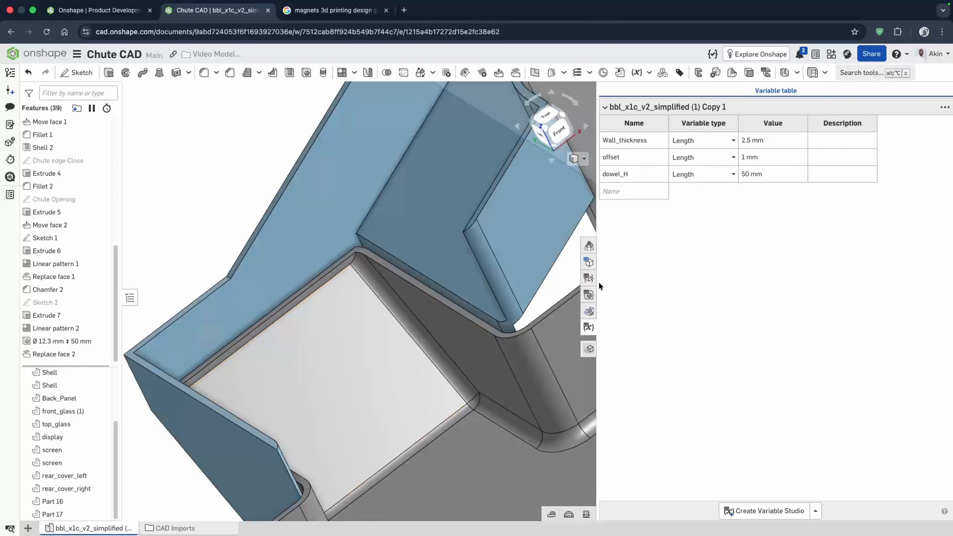
click(577, 158)
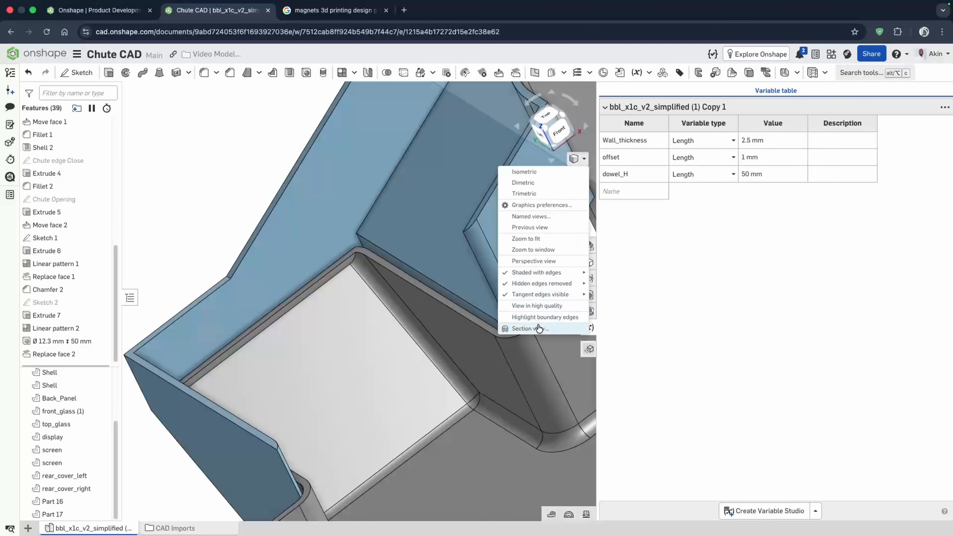
click(536, 329)
right_drag(316, 371, 335, 353)
scroll(276, 464, up, 5)
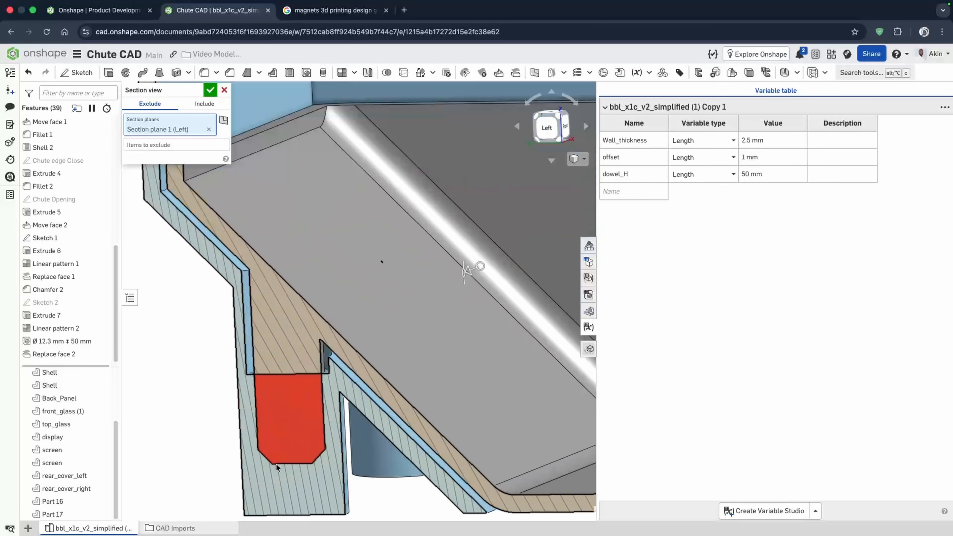
click(211, 90)
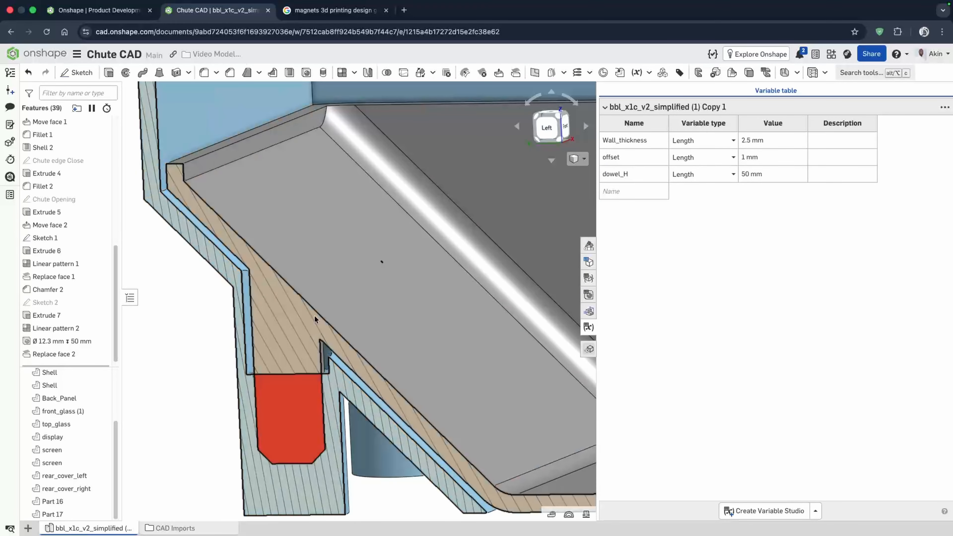
- Edit the hole, add Part 17 to its merge scope, set its depth to 68 mm, and accept
double_click(62, 340)
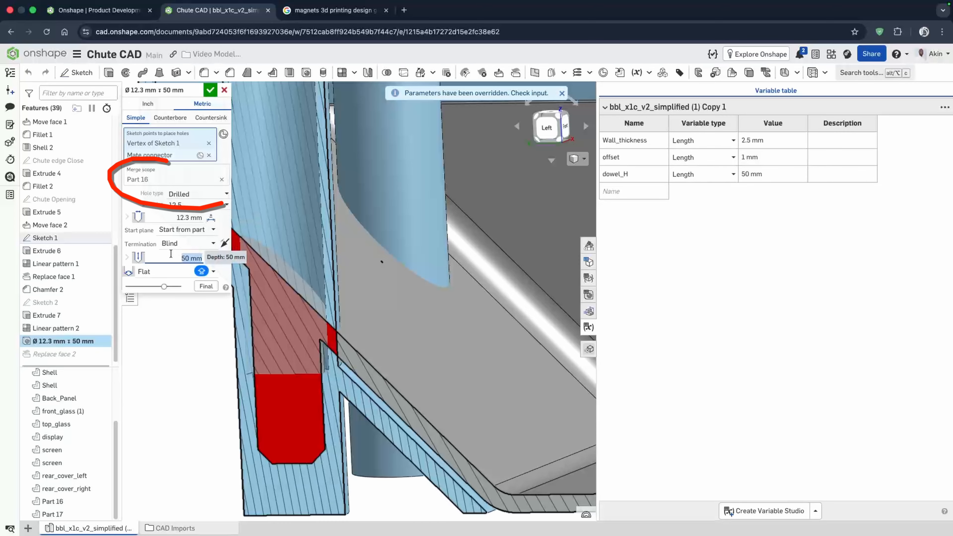
text(65)
key(Return)
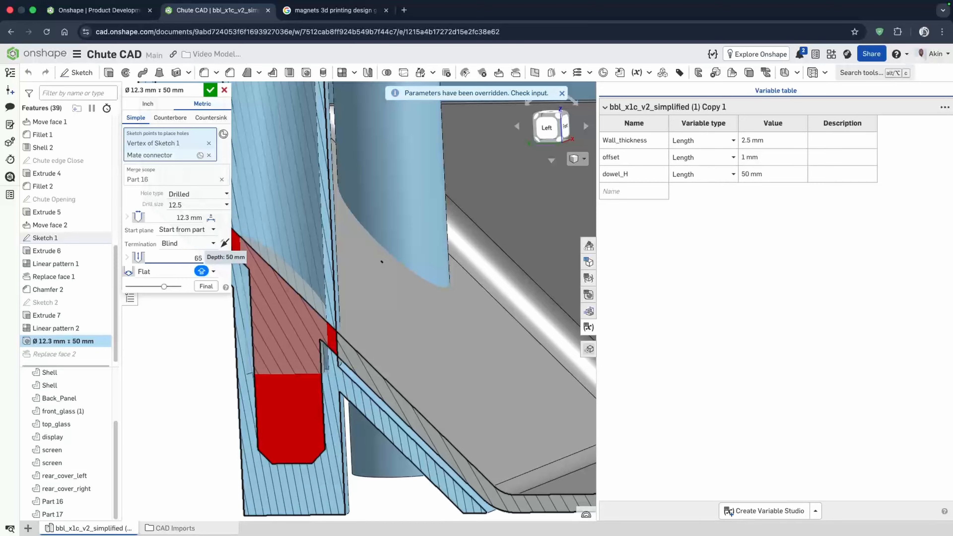
key(Return)
click(201, 270)
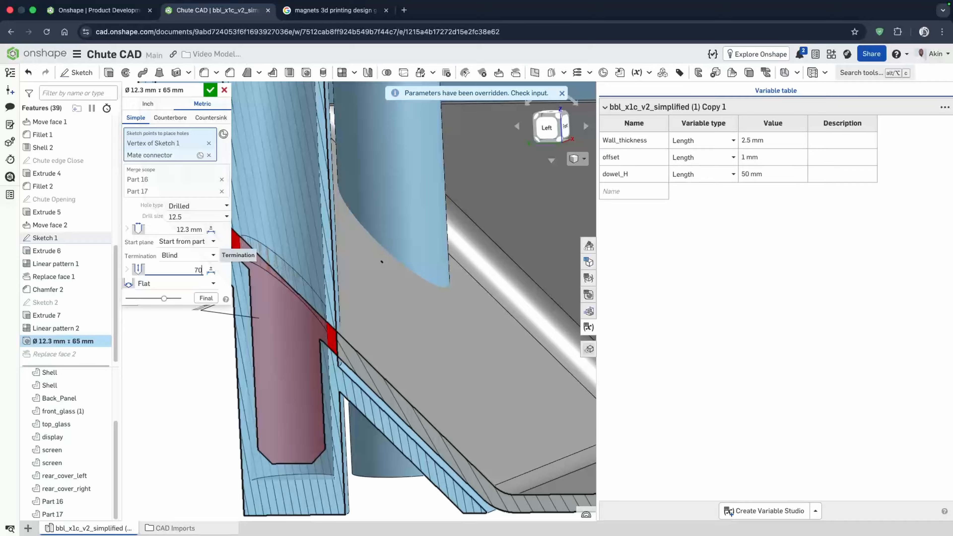
text(70)
key(Return)
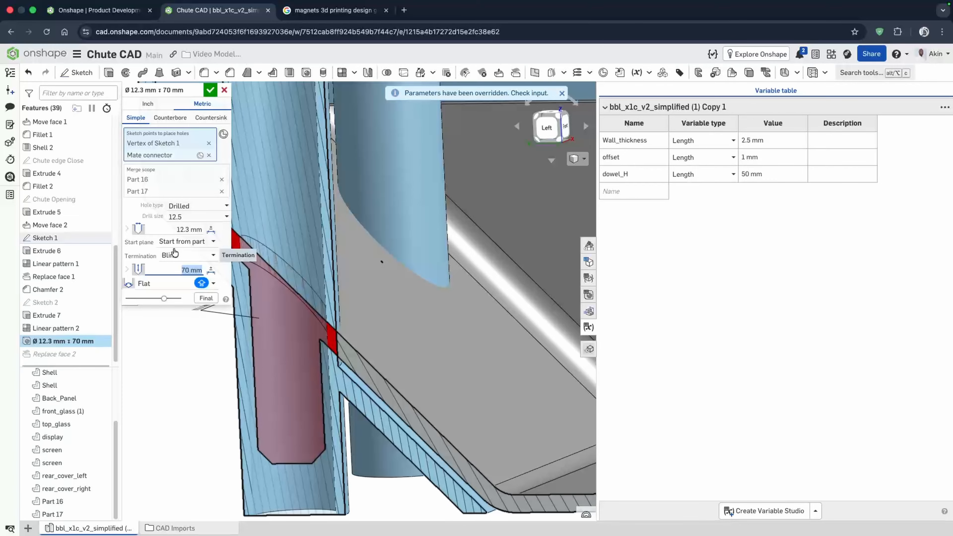
text(68)
key(Return)
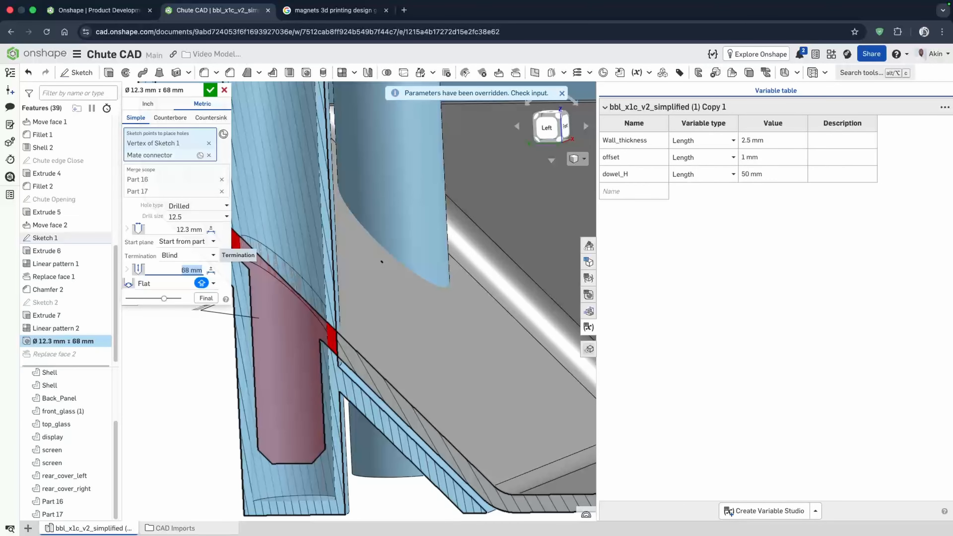
scroll(416, 311, down, 5)
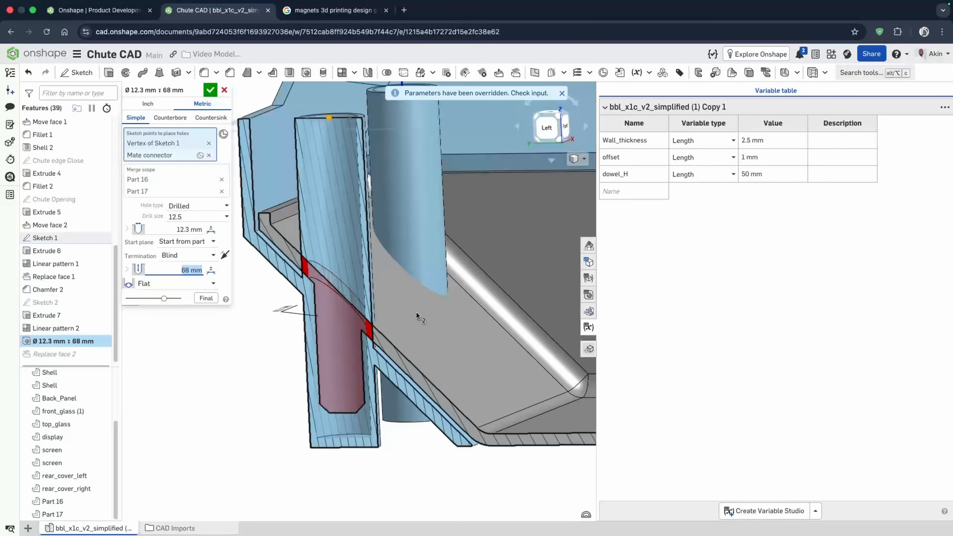
right_drag(416, 311, 395, 303)
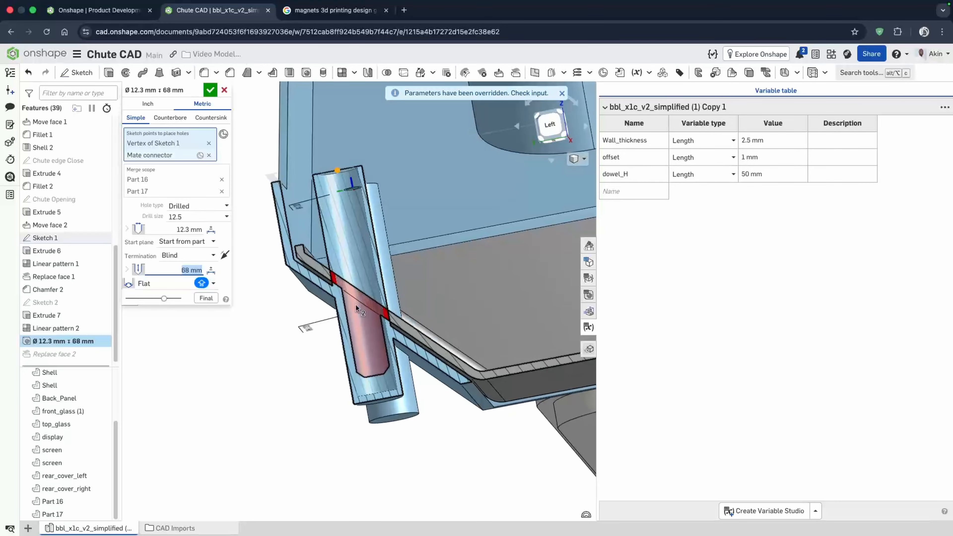
scroll(356, 308, up, 5)
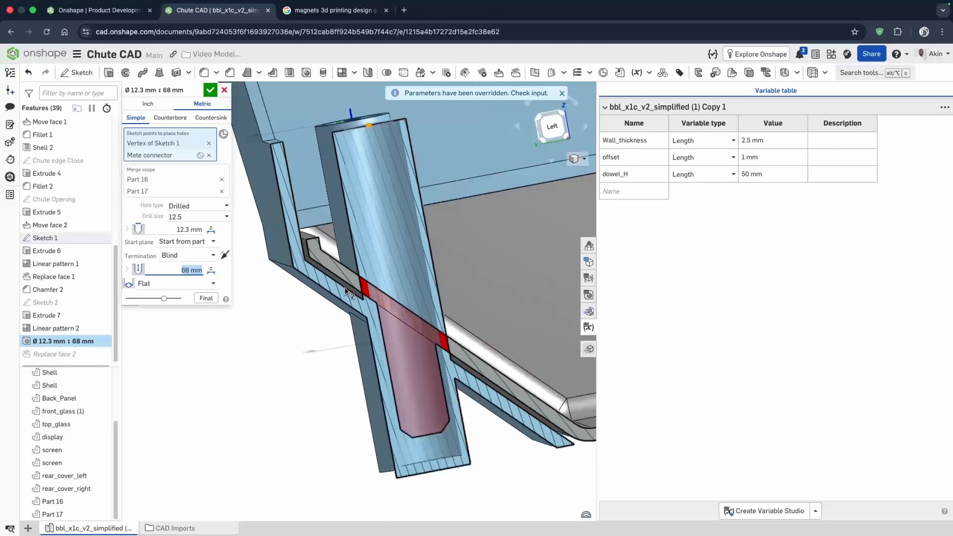
scroll(345, 291, down, 8)
right_drag(507, 295, 482, 302)
scroll(351, 299, up, 2)
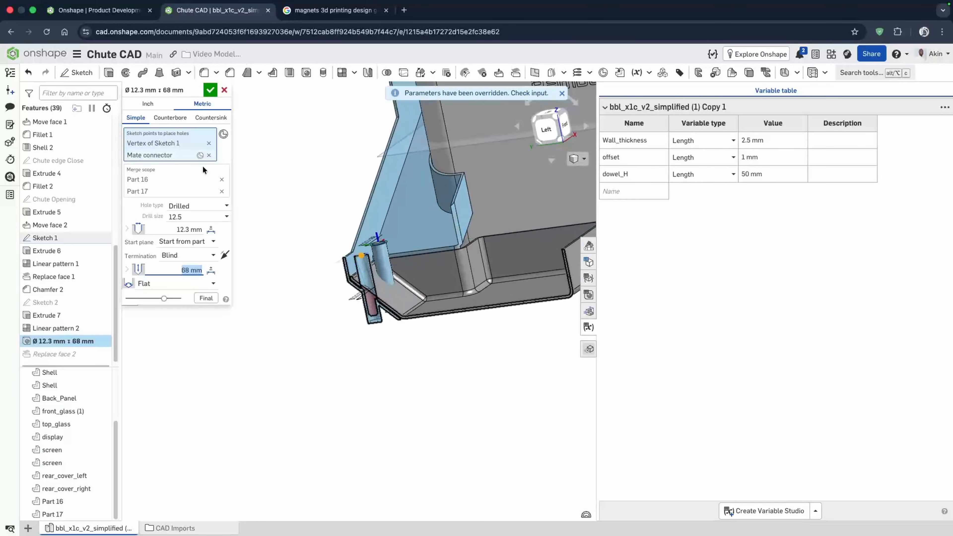
click(209, 91)
- Inspect the holes in the collector floor and turn off the section view
scroll(363, 288, up, 8)
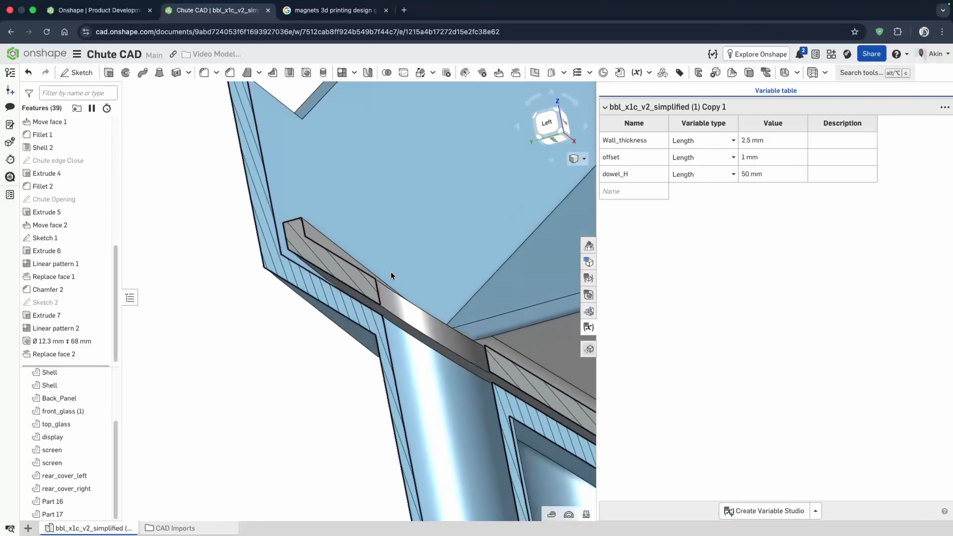
right_drag(391, 272, 370, 318)
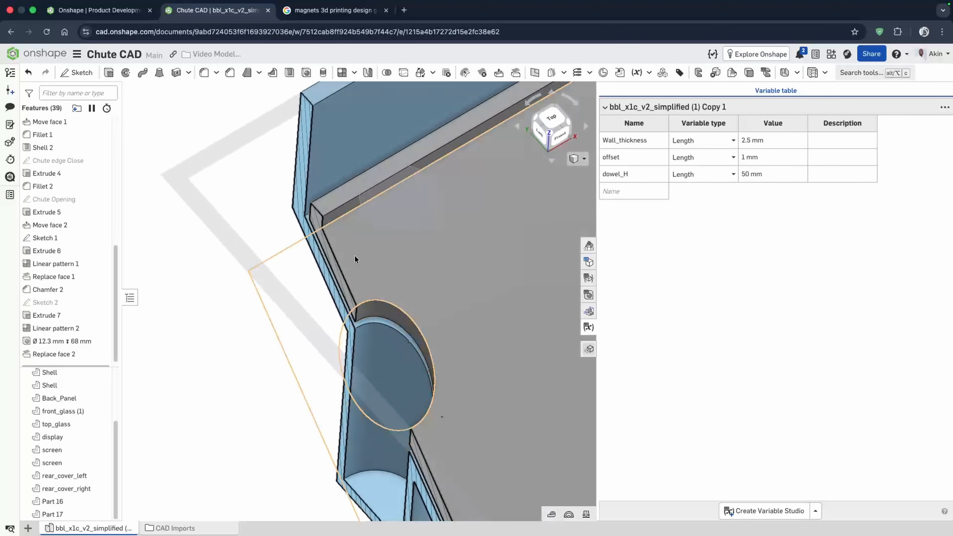
scroll(355, 256, down, 8)
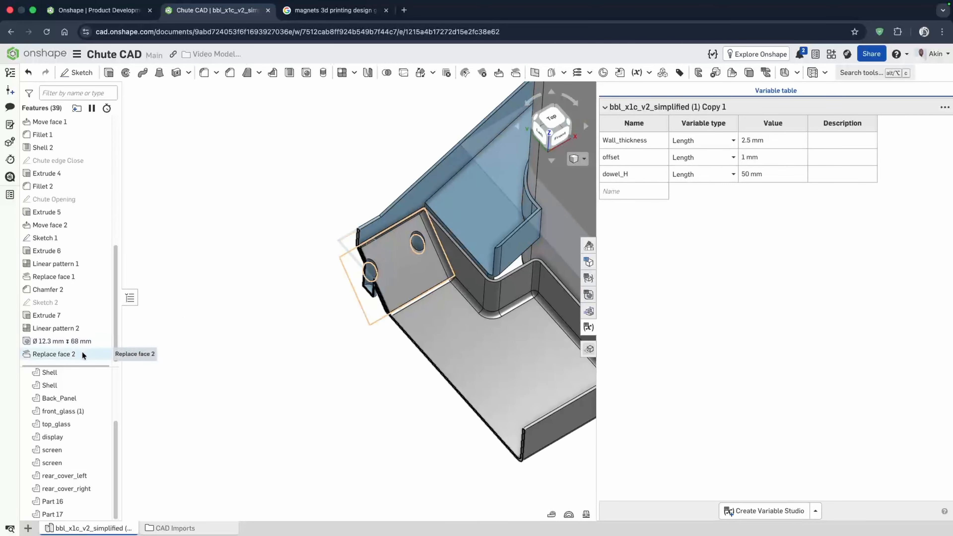
right_drag(359, 315, 397, 254)
right_drag(230, 238, 274, 277)
click(578, 158)
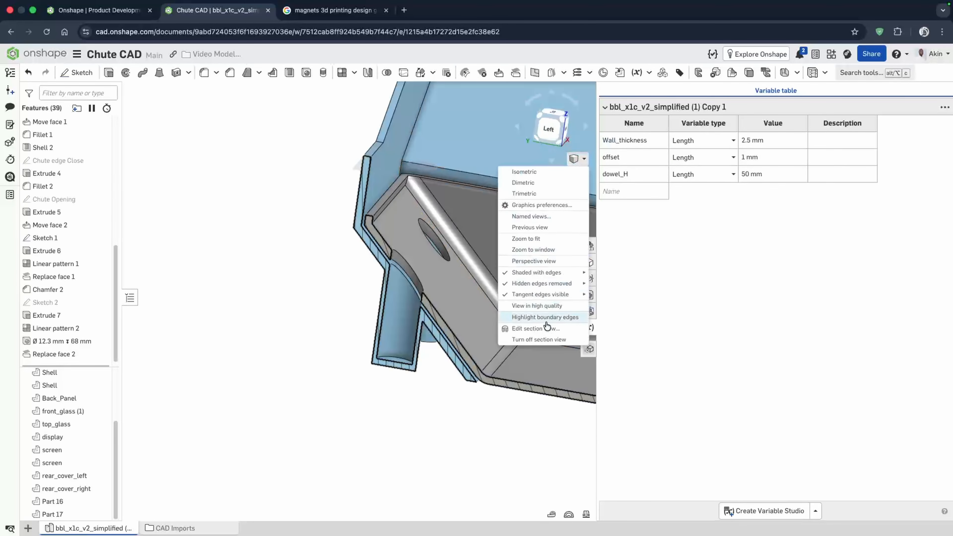
click(538, 339)
right_drag(435, 331, 421, 362)
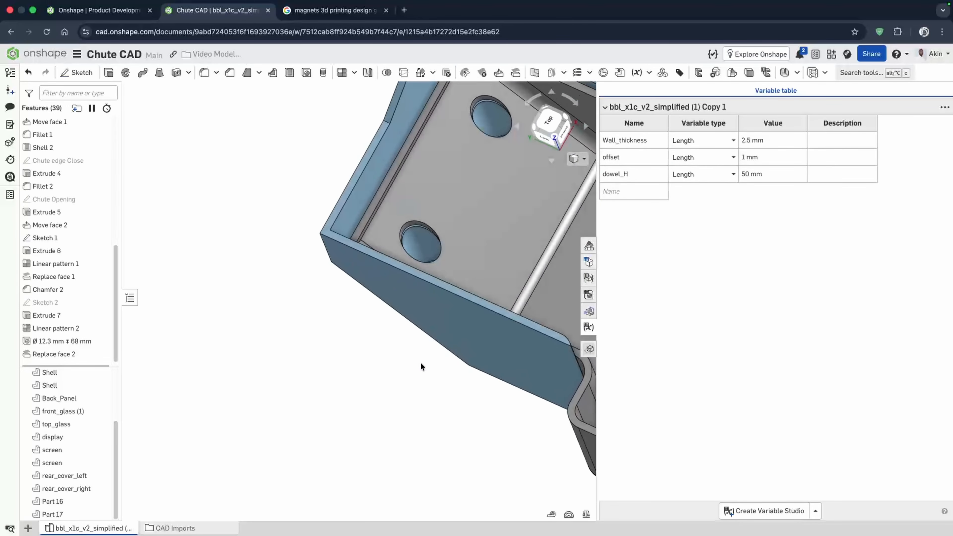
click(72, 357)
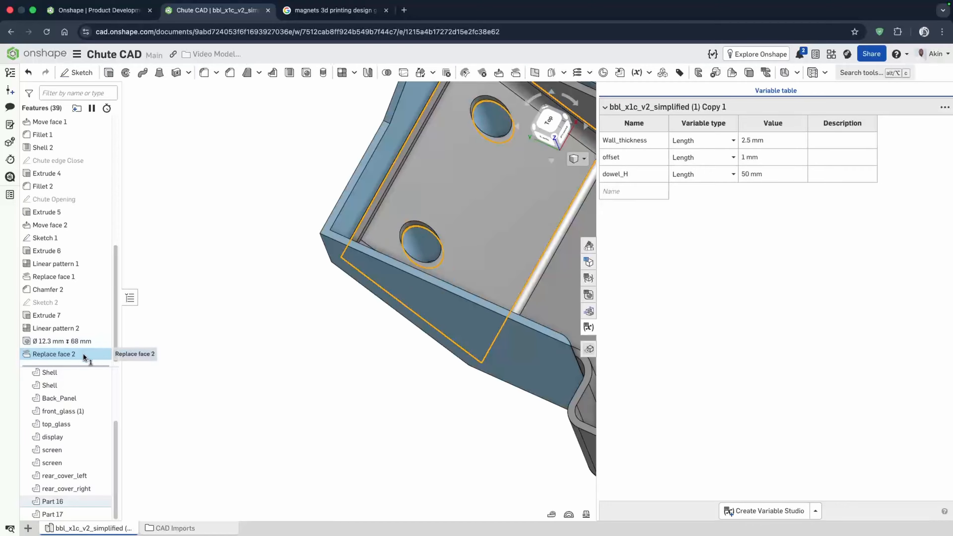
drag(83, 353, 68, 328)
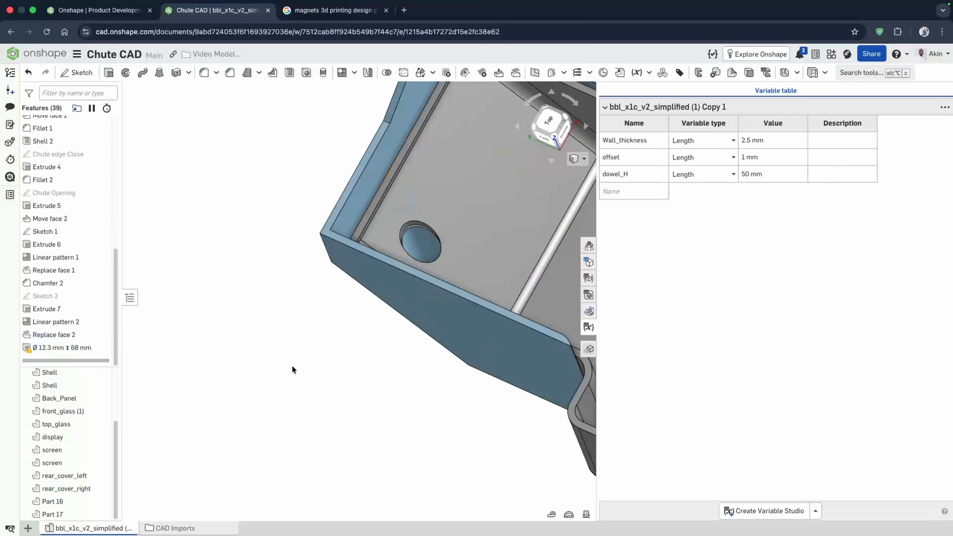
click(28, 72)
- Edit the hole feature, remove Part 17 from its merge scope, and accept
right_drag(206, 175, 240, 147)
right_drag(330, 319, 345, 295)
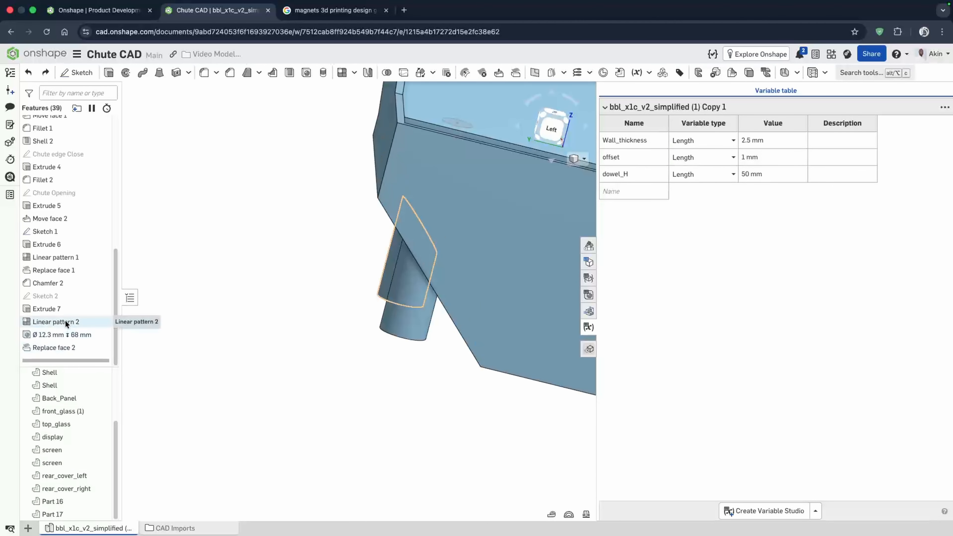
right_drag(146, 320, 352, 280)
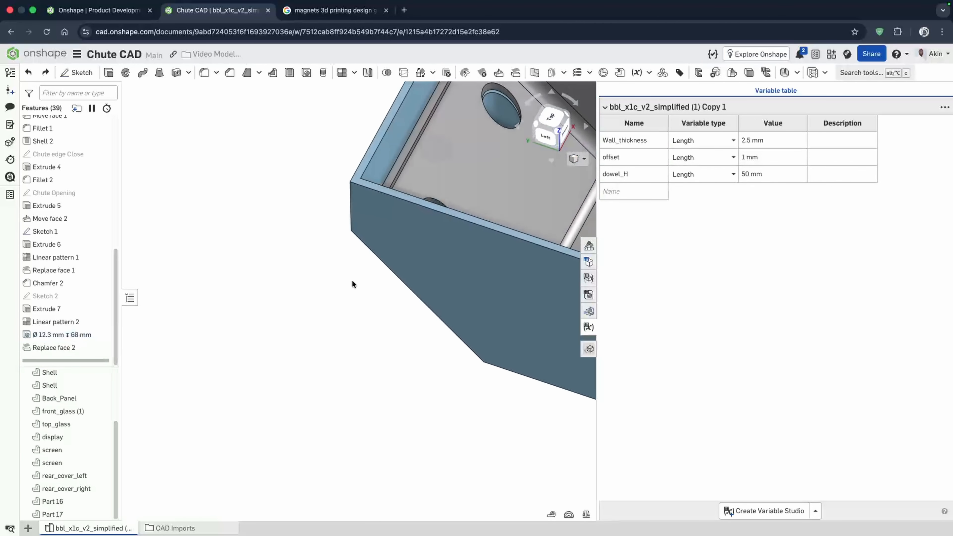
scroll(352, 281, down, 1)
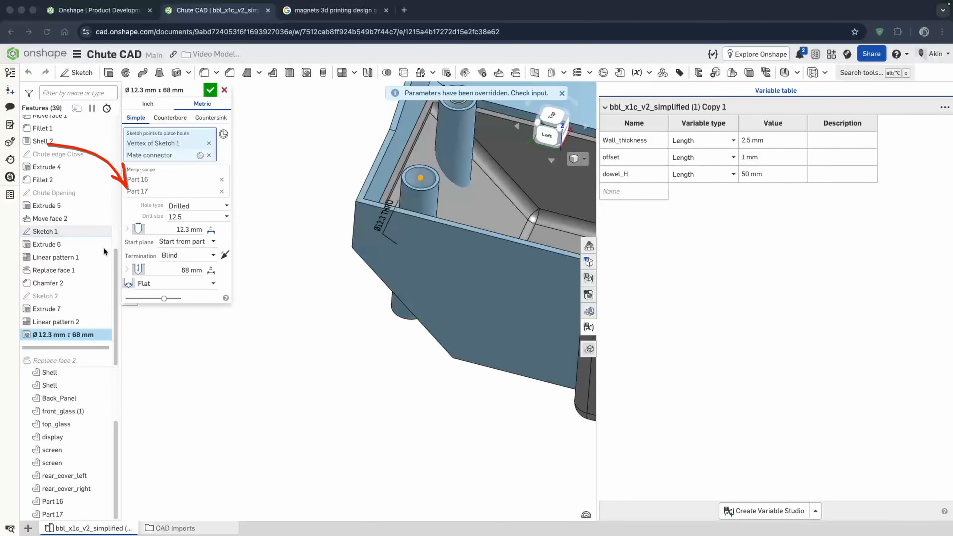
click(222, 191)
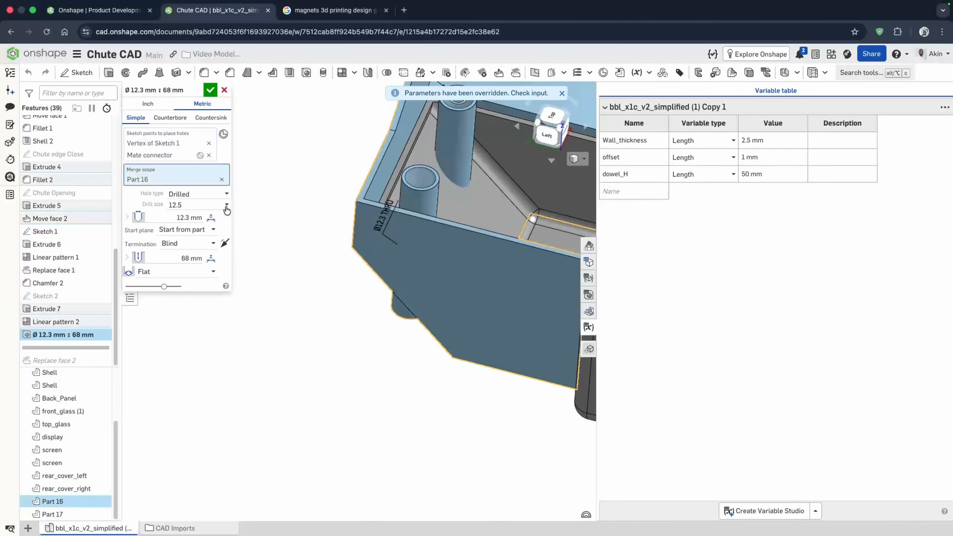
click(211, 93)
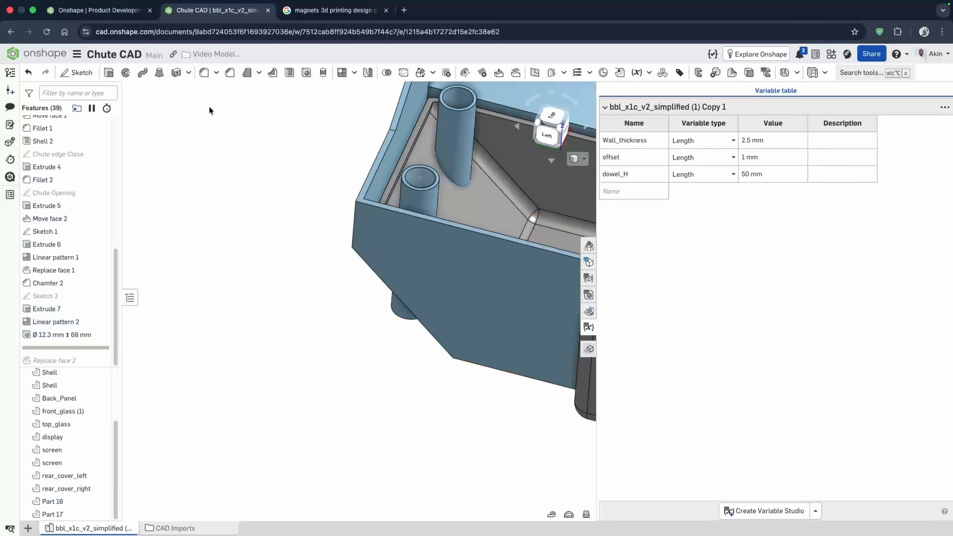
right_drag(325, 335, 268, 342)
scroll(389, 311, down, 8)
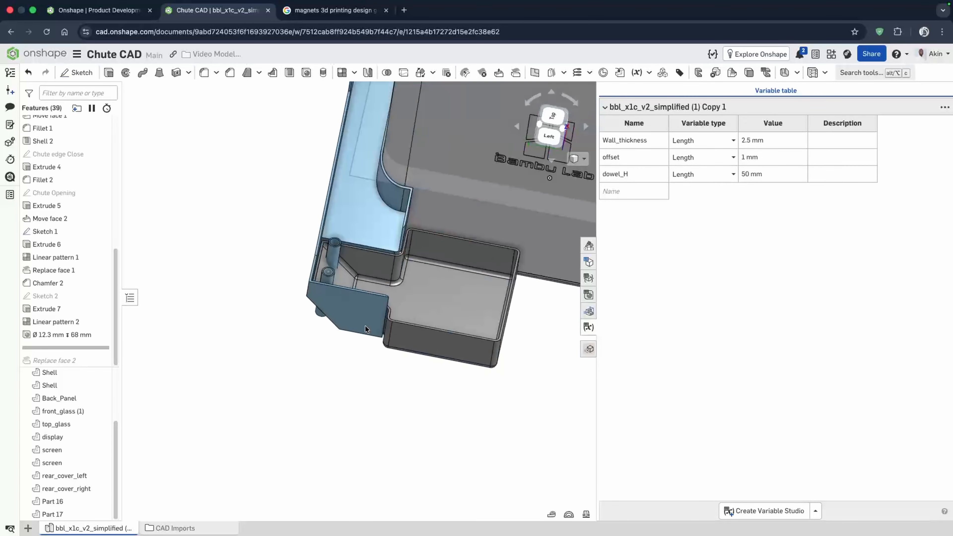
mouse_move(390, 311)
right_down()
mouse_move(353, 314)
mouse_move(377, 323)
right_up()
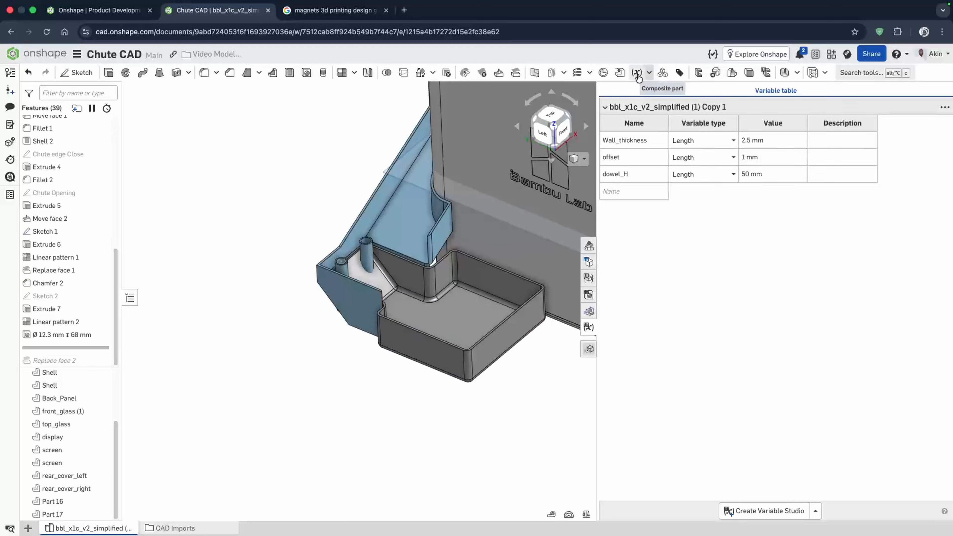
click(515, 72)
click(338, 306)
scroll(336, 308, down, 5)
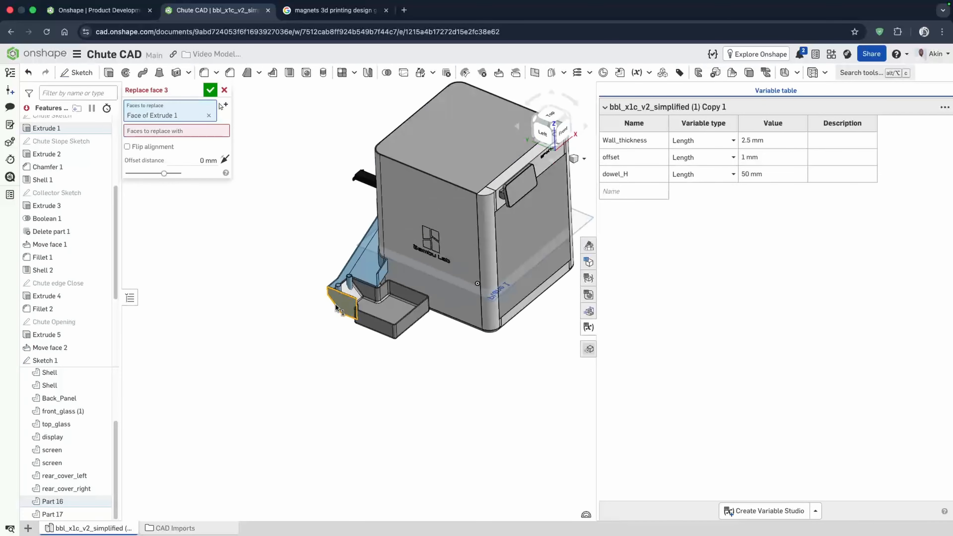
scroll(336, 307, up, 5)
click(224, 90)
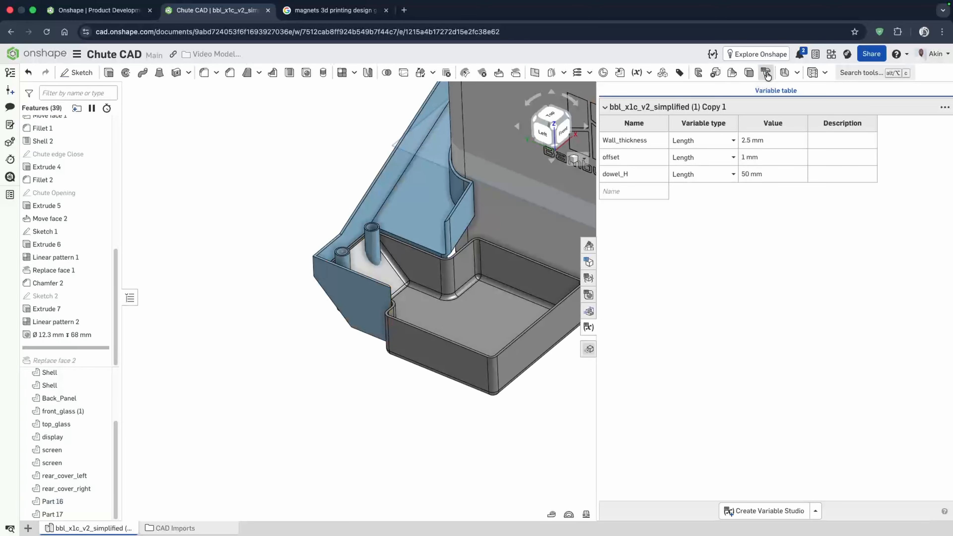
- Create a section view to inspect the dowels inside the collector floor
right_click(576, 153)
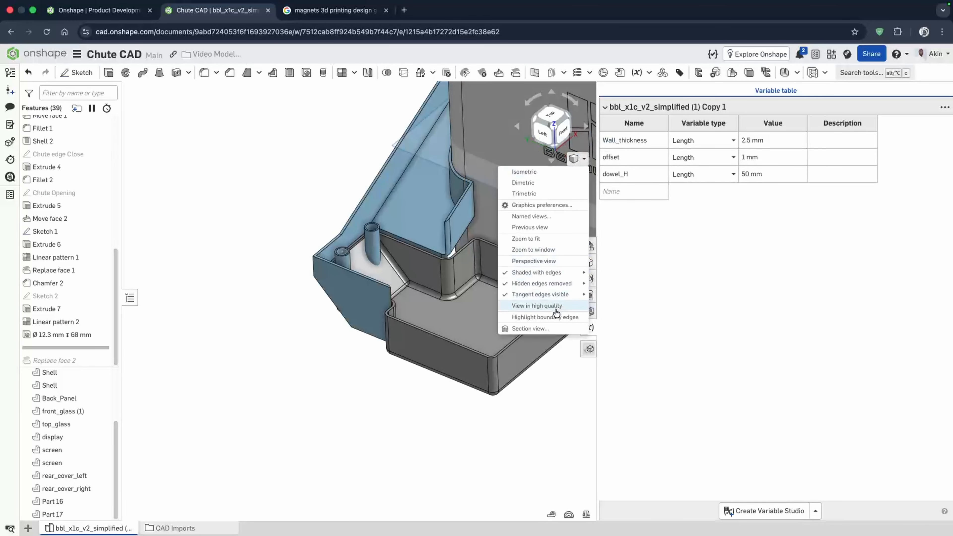
click(543, 328)
scroll(351, 308, up, 8)
right_drag(353, 288, 361, 270)
click(213, 91)
scroll(349, 319, down, 8)
scroll(359, 265, up, 4)
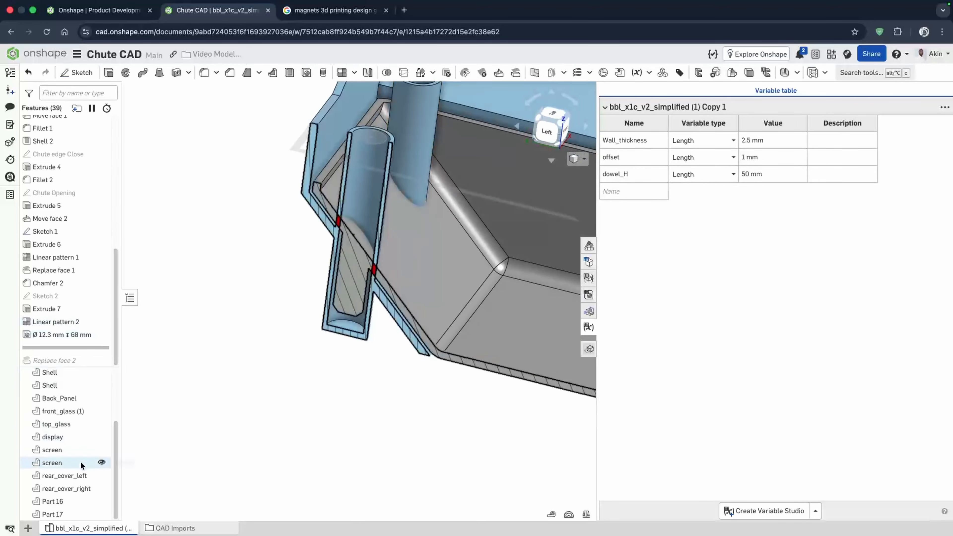
- Hide Part 17 and replace the top faces of both dowels with the collector's floor face
click(101, 514)
scroll(268, 430, down, 3)
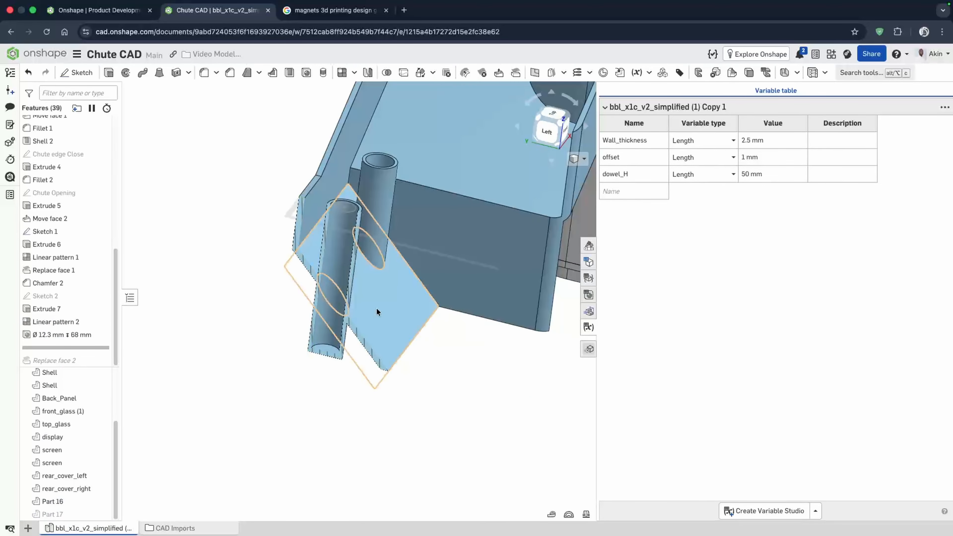
click(515, 73)
scroll(383, 189, up, 5)
click(370, 201)
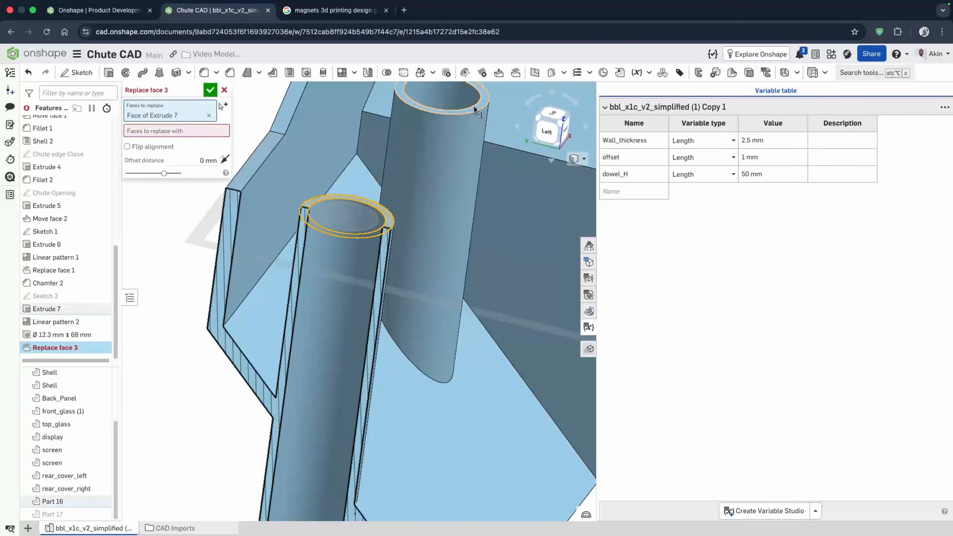
click(473, 105)
click(217, 143)
click(416, 433)
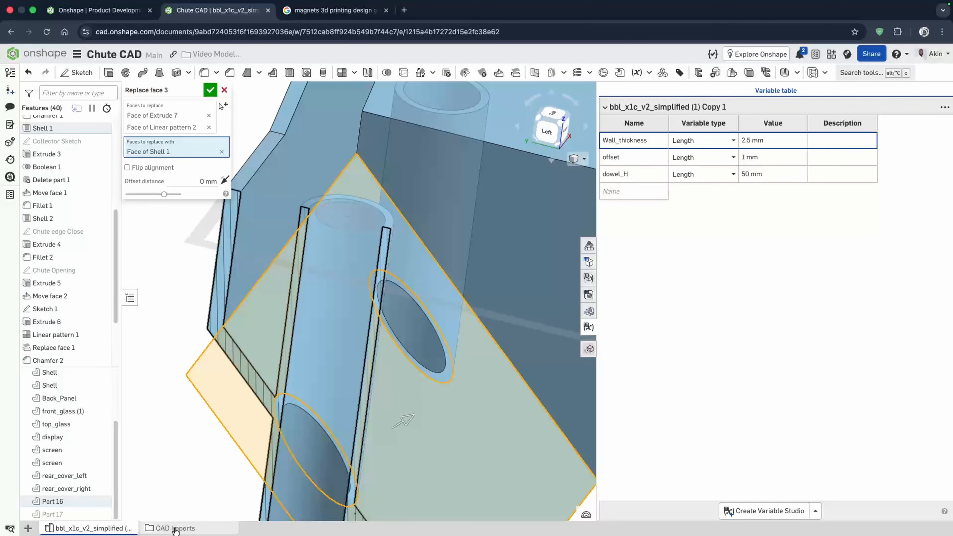
click(211, 92)
- Chamfer the edges of both dowel holes in the collector floor by 0.5 mm
mouse_move(336, 455)
right_down()
mouse_move(349, 442)
mouse_move(338, 448)
right_up()
scroll(365, 227, down, 1)
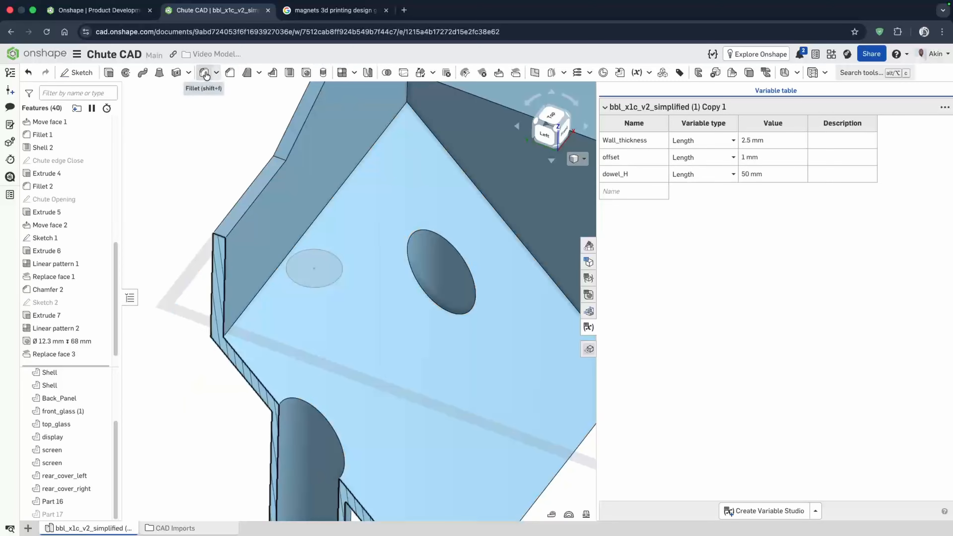
click(226, 75)
click(420, 230)
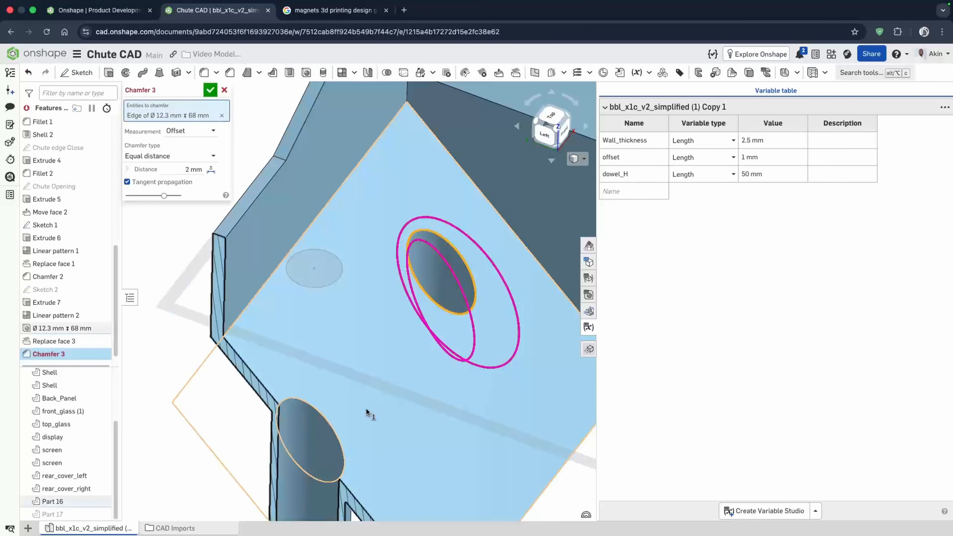
click(317, 412)
click(179, 182)
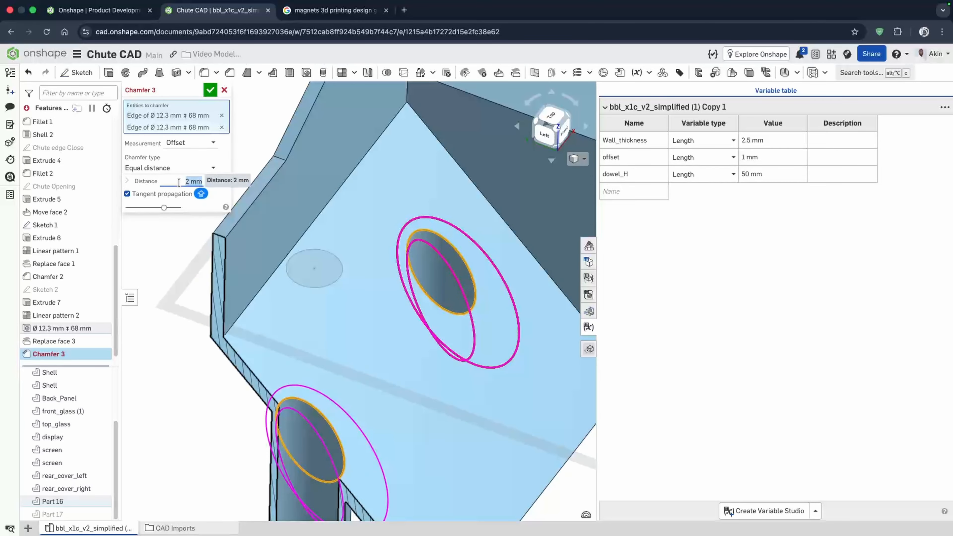
text(1 mm)
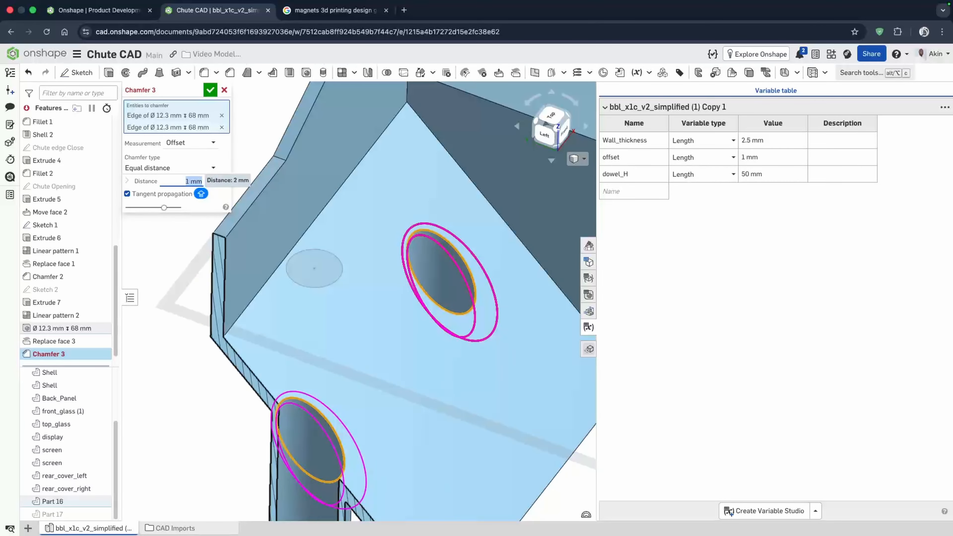
text(0.5)
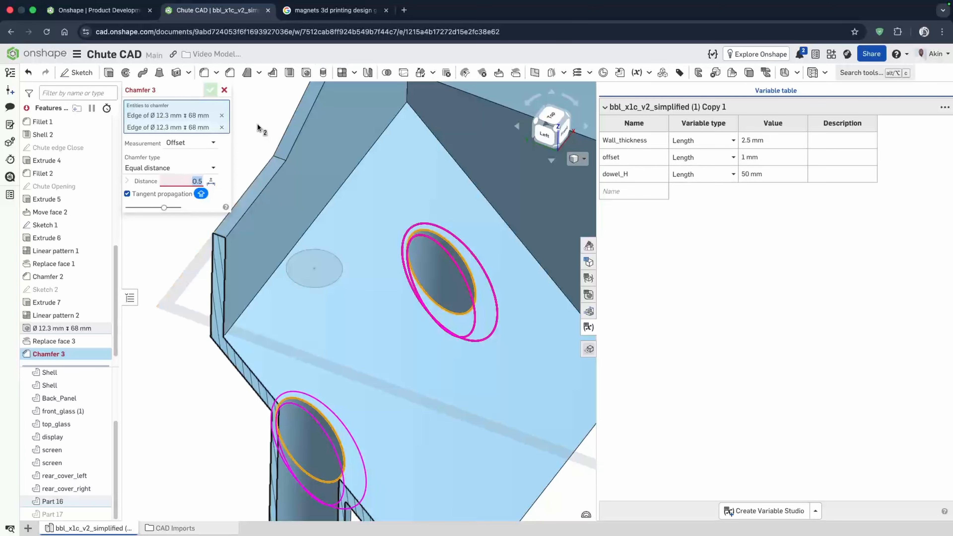
key(Return)
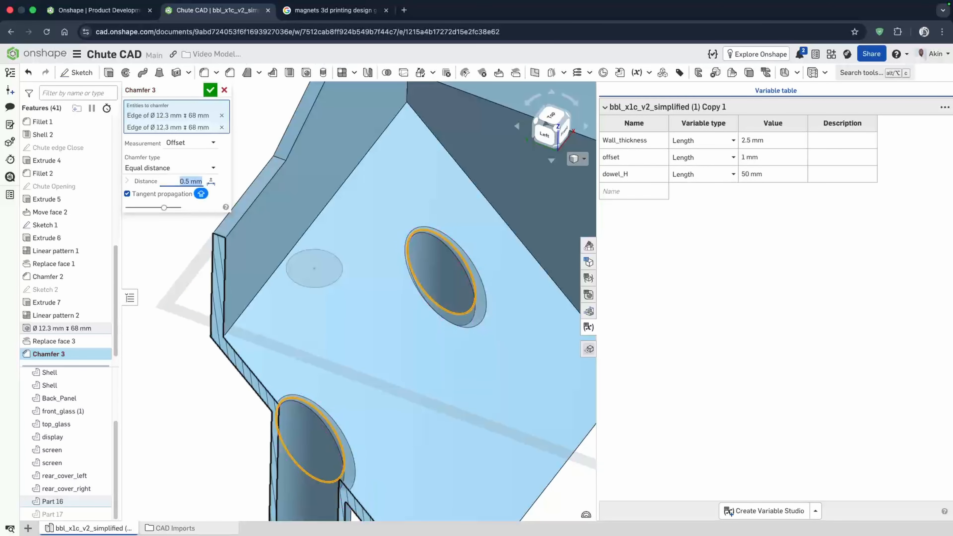
click(212, 88)
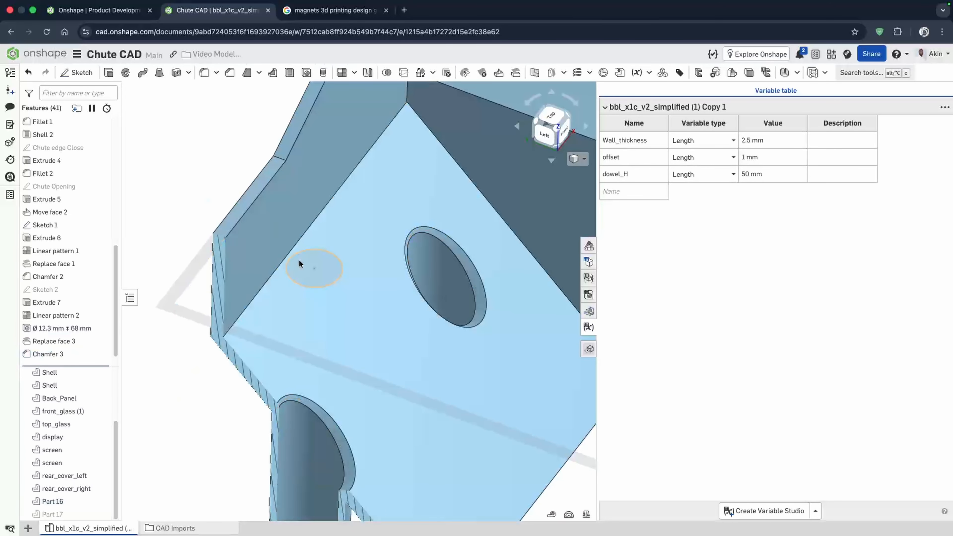
- Turn off the section view
scroll(299, 260, down, 5)
right_drag(298, 260, 287, 271)
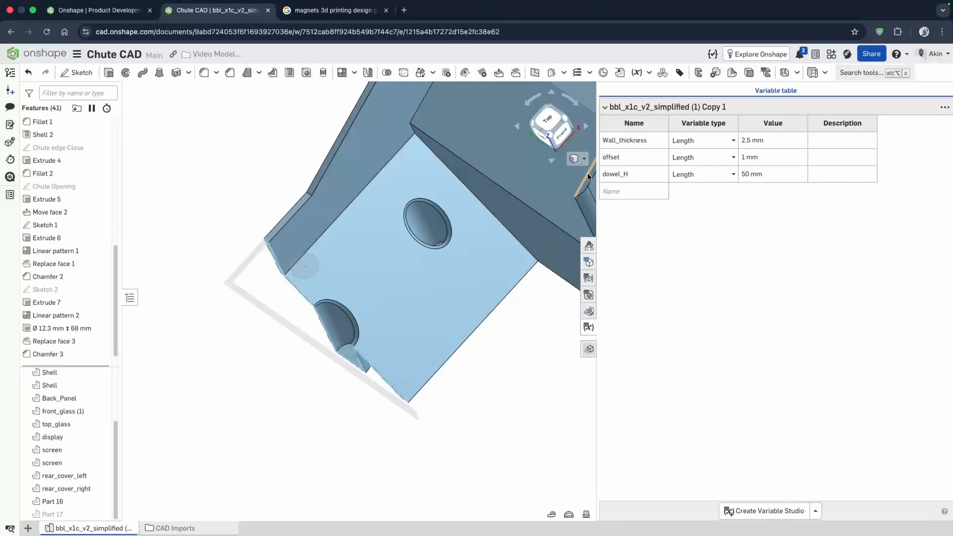
click(579, 159)
click(542, 339)
- Delete the Replace face 2 feature from the feature list
mouse_move(407, 322)
right_down()
mouse_move(397, 354)
mouse_move(400, 335)
right_up()
scroll(87, 353, down, 1)
scroll(87, 352, down, 1)
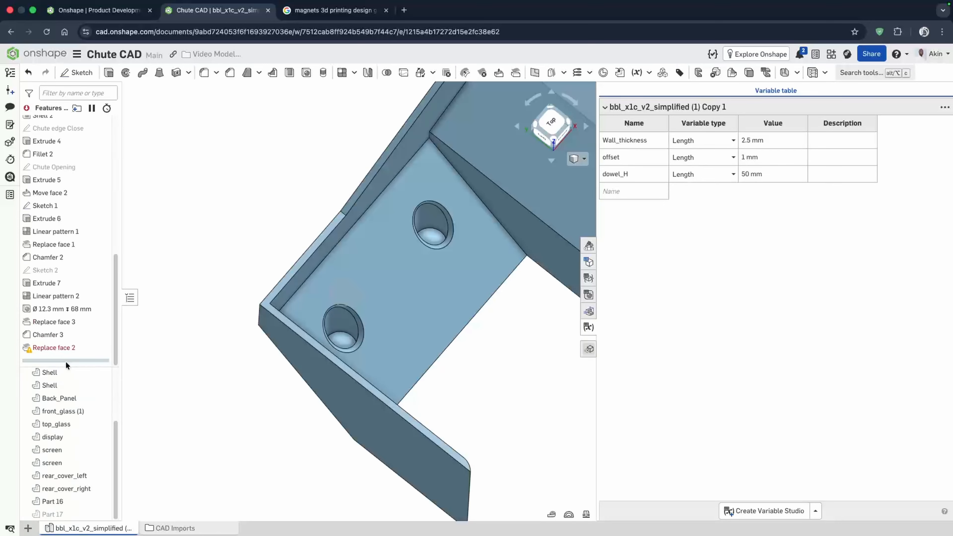
click(75, 348)
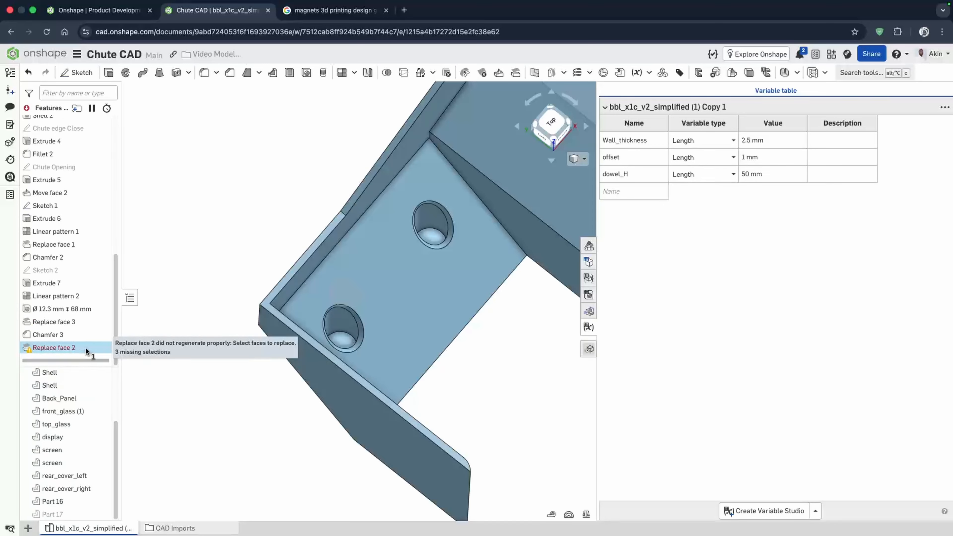
right_drag(340, 348, 324, 309)
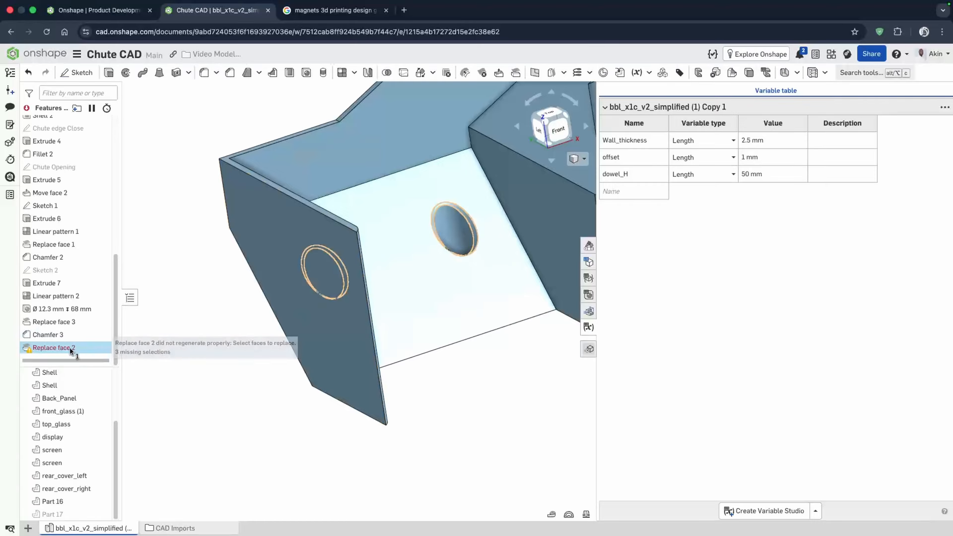
key(Delete)
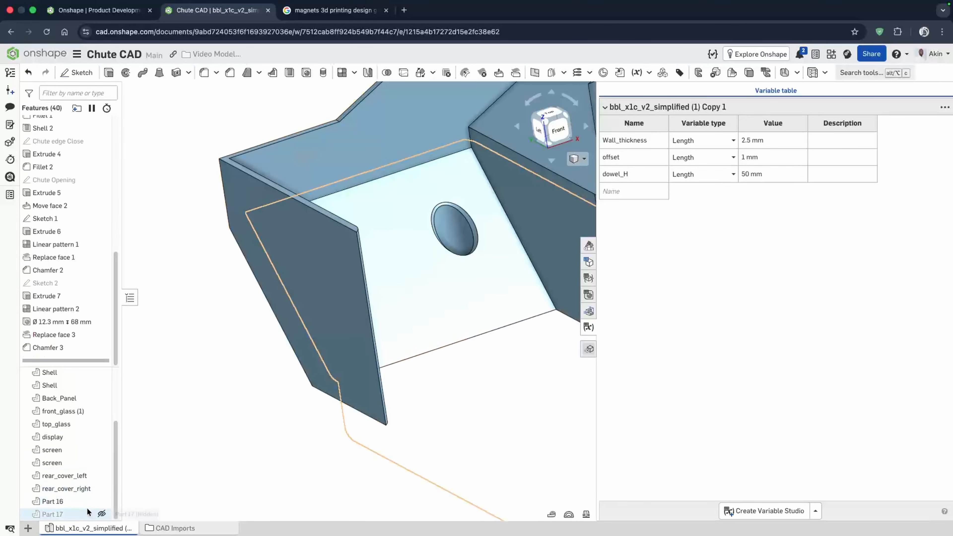
- Show Part 17, inspect the dowel fit in a section view on the Left plane, and turn it off
click(101, 514)
right_drag(332, 379, 365, 385)
right_drag(260, 341, 403, 187)
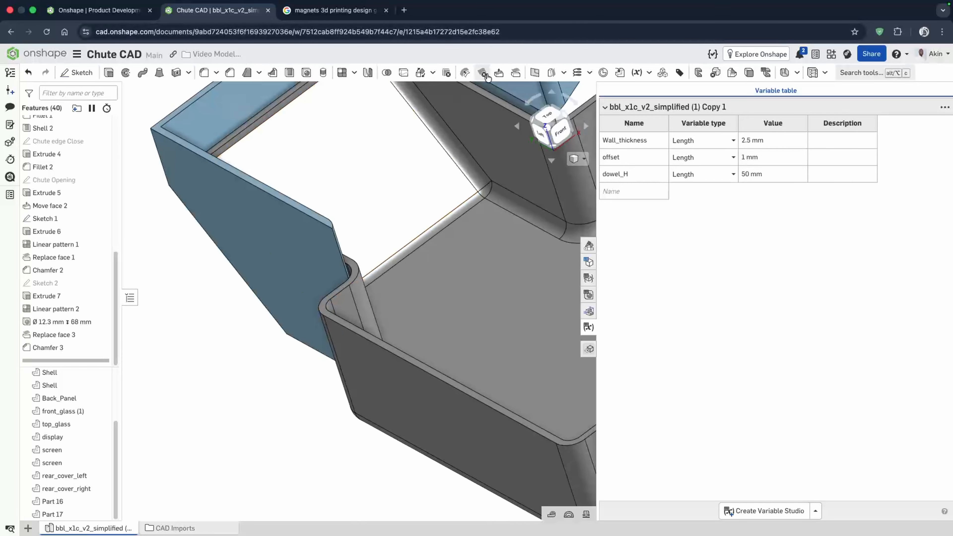
click(577, 158)
click(556, 327)
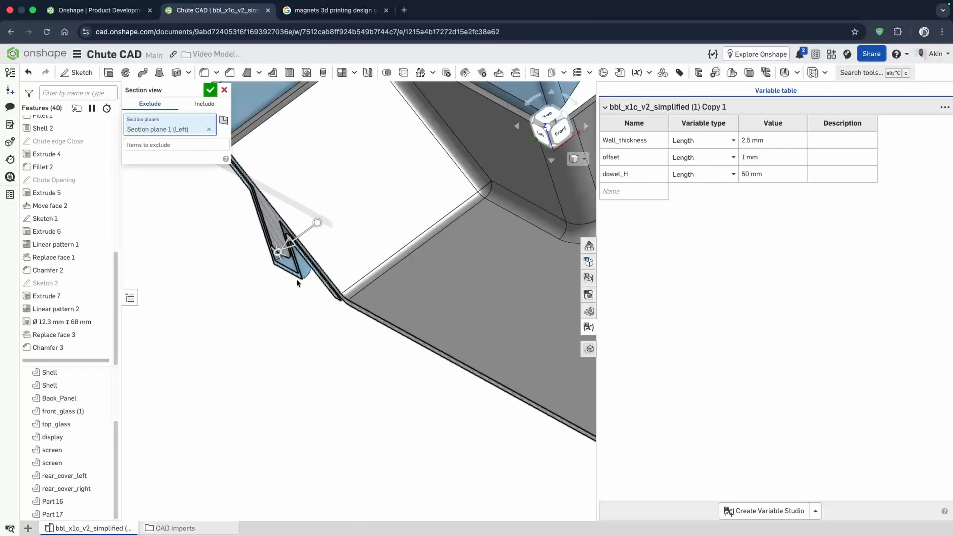
right_drag(330, 254, 235, 170)
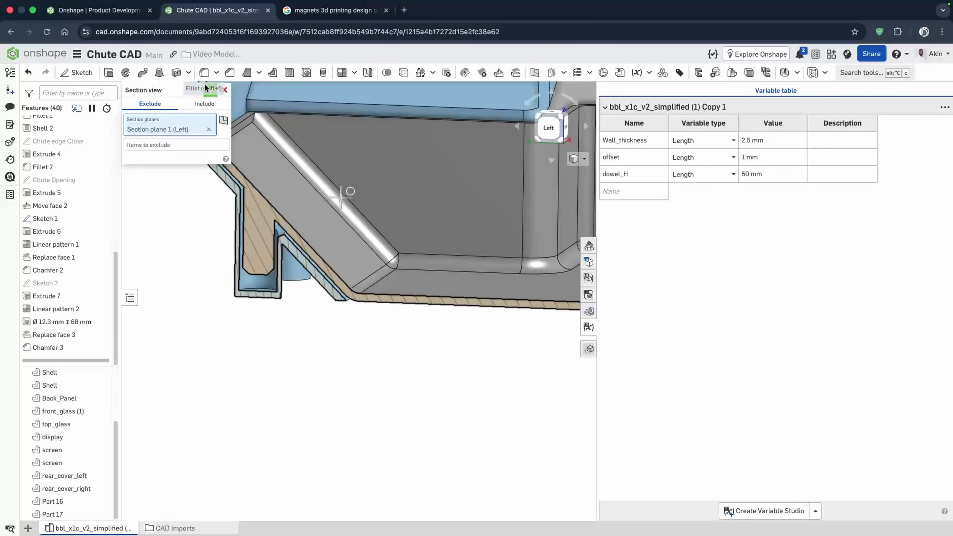
click(225, 89)
right_drag(308, 255, 340, 225)
click(578, 158)
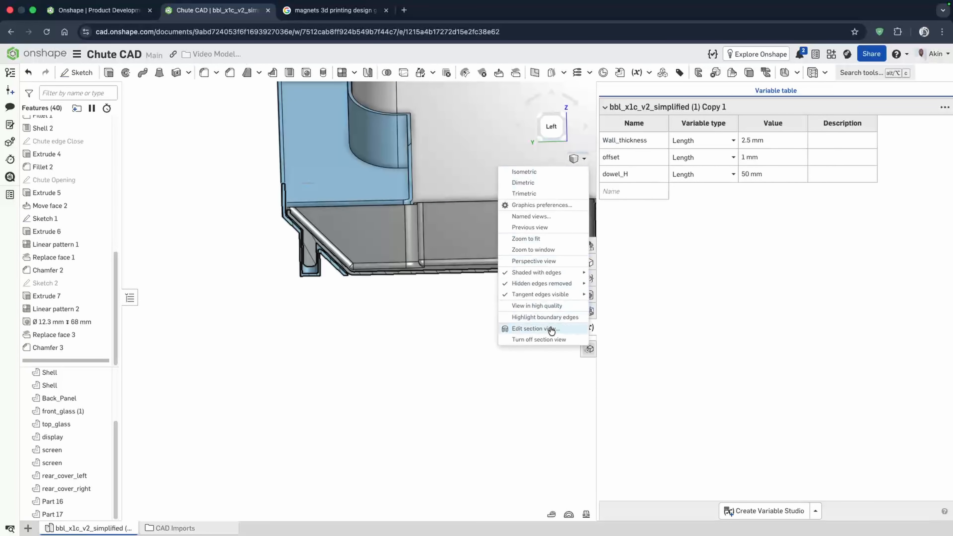
click(546, 340)
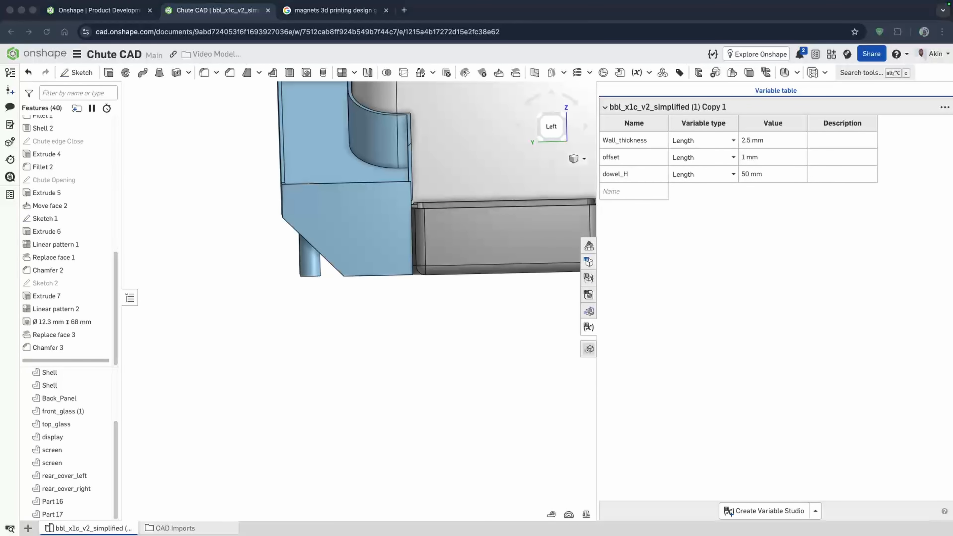
- Hide the imported printer parts and show only the Back_Panel
right_drag(555, 365, 488, 379)
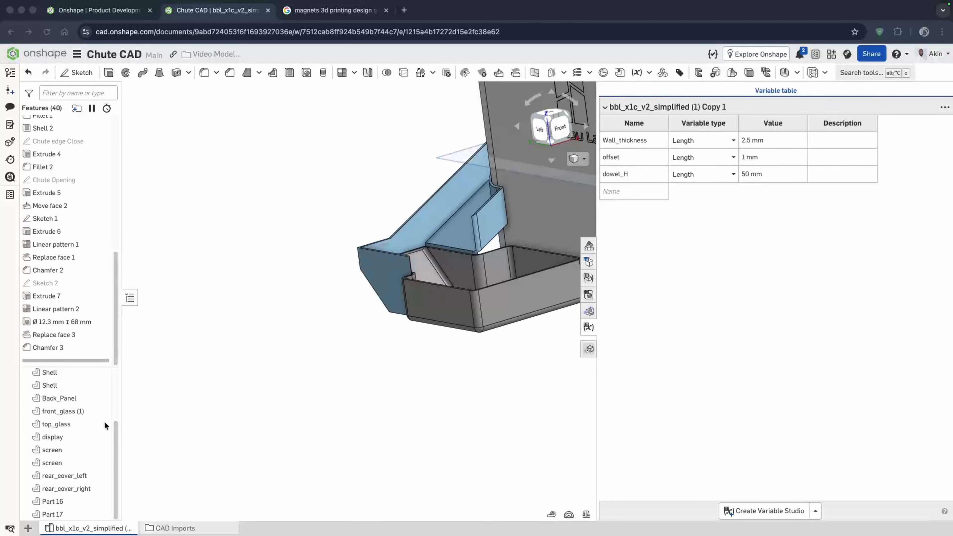
click(115, 432)
drag(115, 432, 107, 375)
click(88, 386)
scroll(84, 395, down, 3)
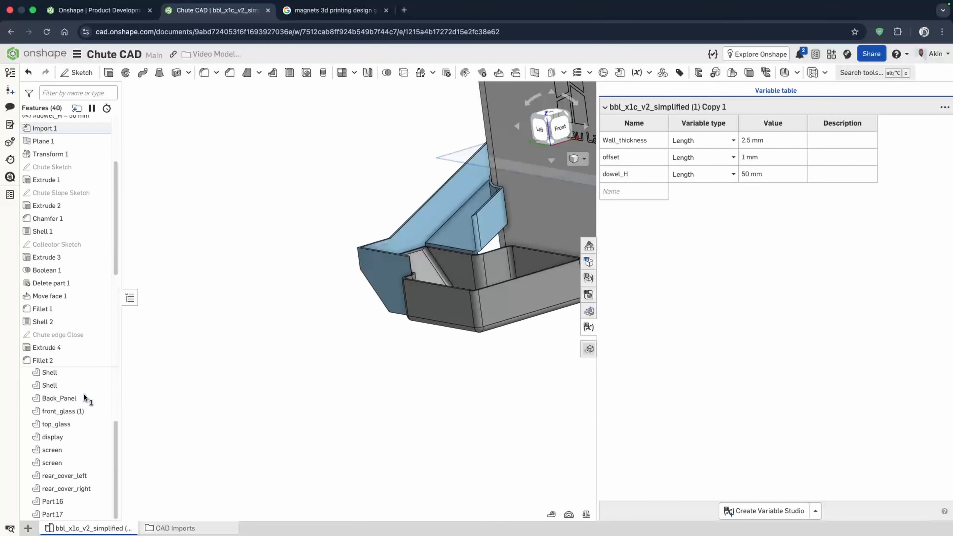
click(81, 488)
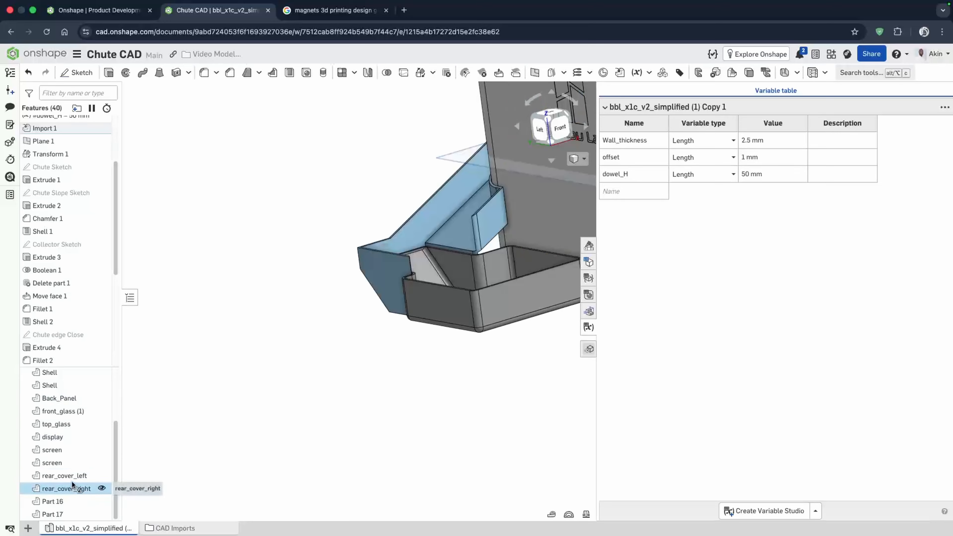
scroll(79, 469, up, 3)
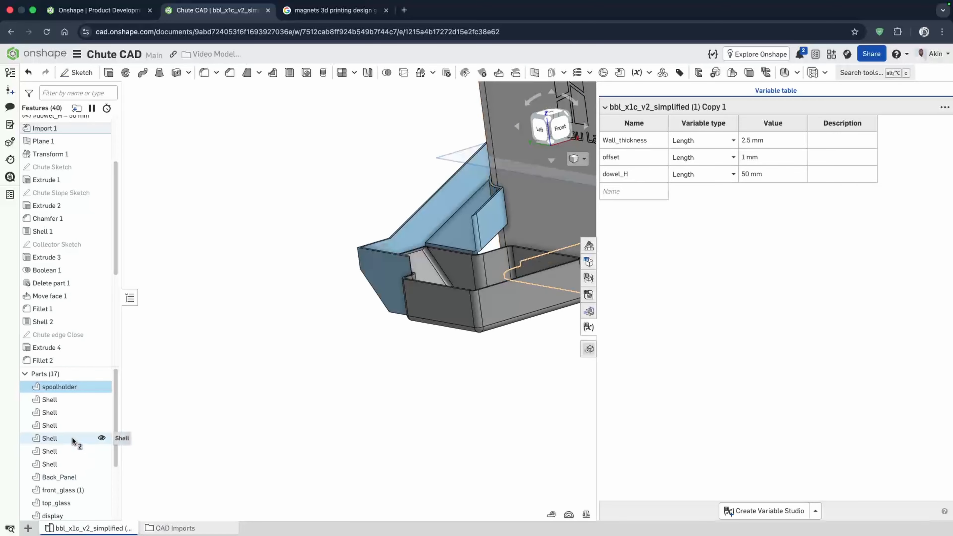
shift+click(71, 386)
right_click(71, 406)
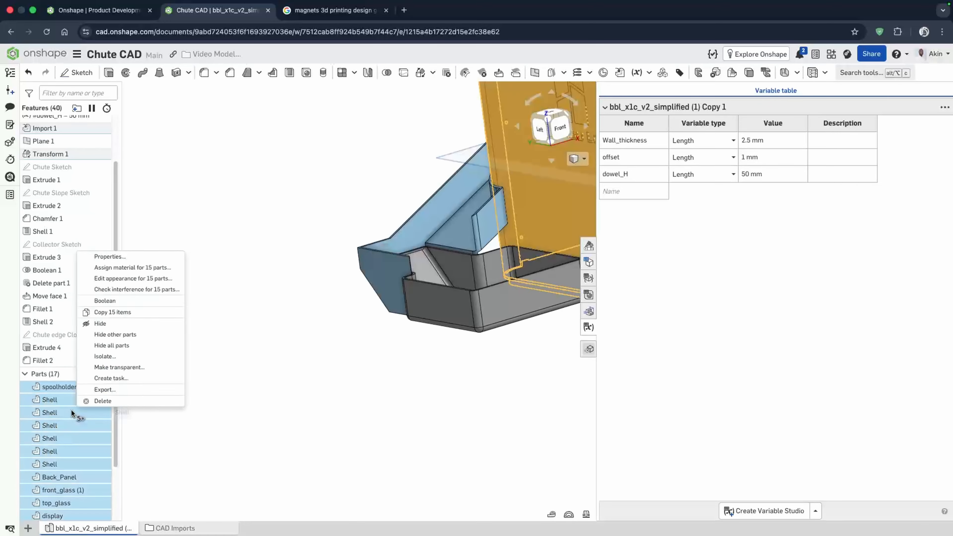
click(118, 335)
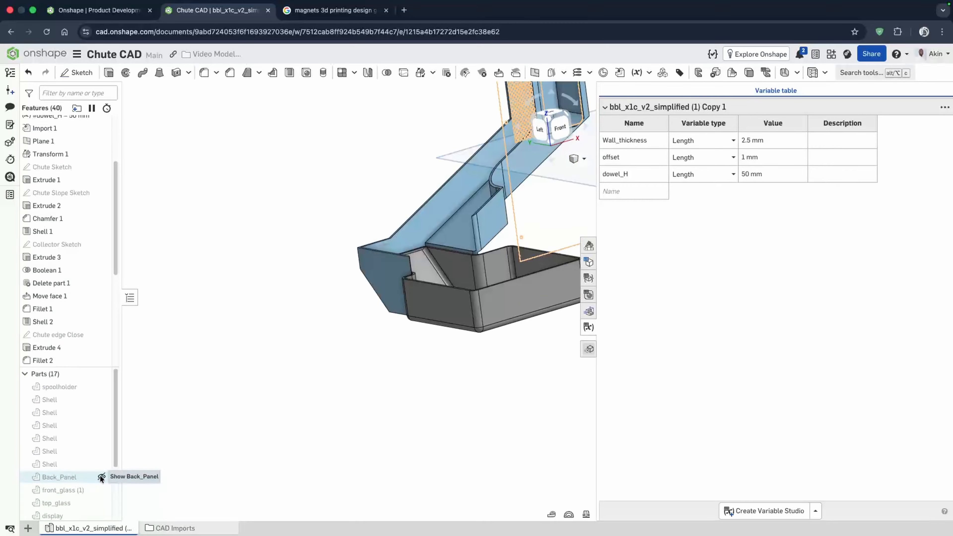
click(100, 478)
- Hide all planes in the view
scroll(202, 457, down, 5)
right_drag(424, 310, 381, 303)
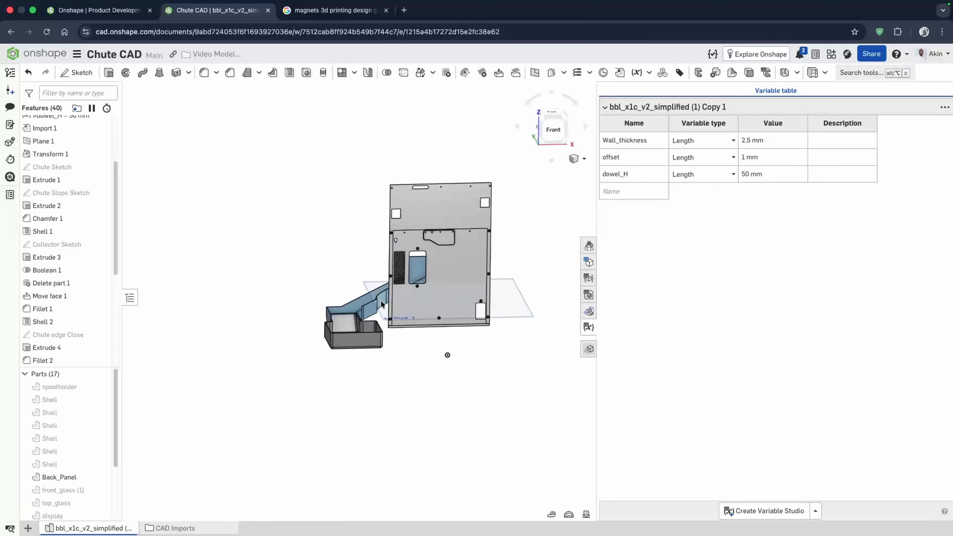
scroll(381, 303, up, 5)
scroll(393, 292, down, 3)
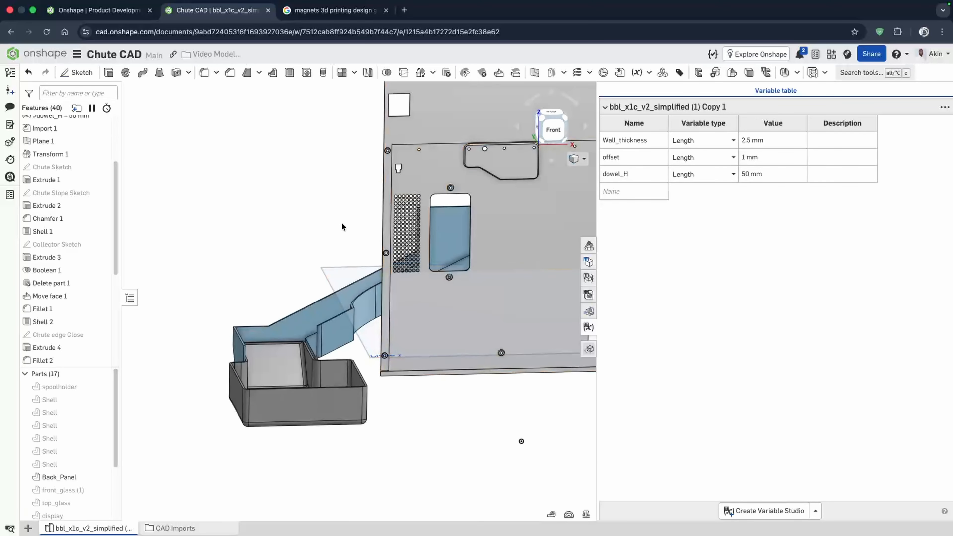
right_click(337, 273)
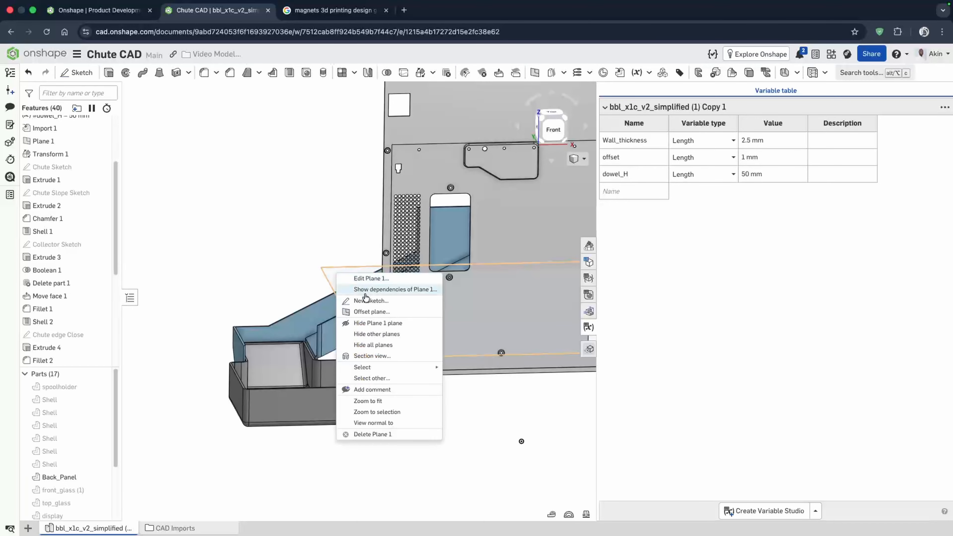
click(386, 349)
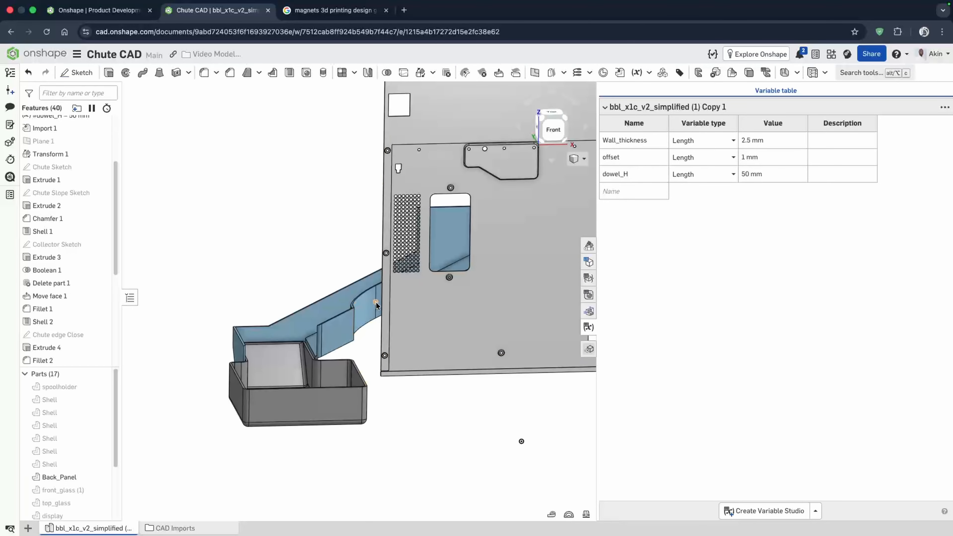
- Start a sketch on the chute's face against the back panel, view it face-on, and project the chute's upper edge into it
scroll(392, 292, up, 6)
scroll(304, 258, down, 2)
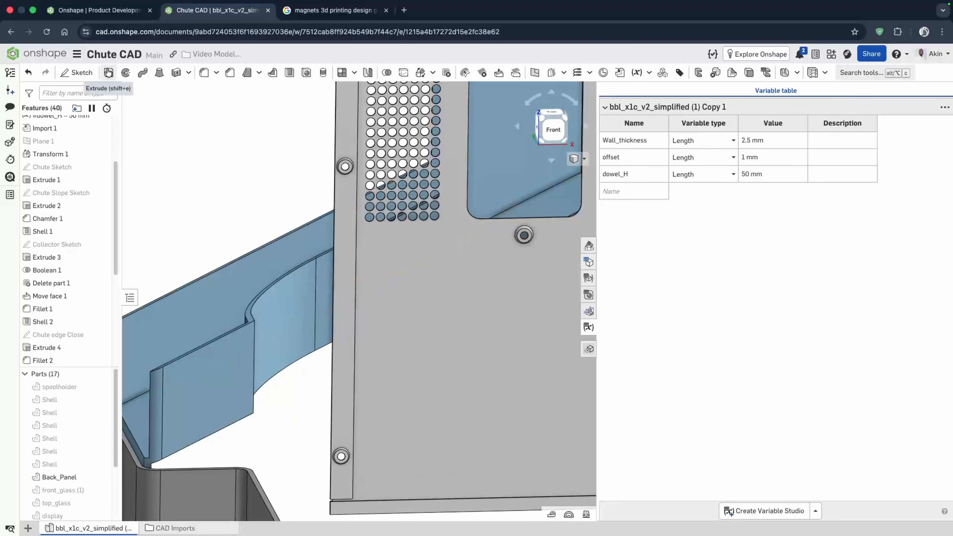
click(76, 73)
click(339, 292)
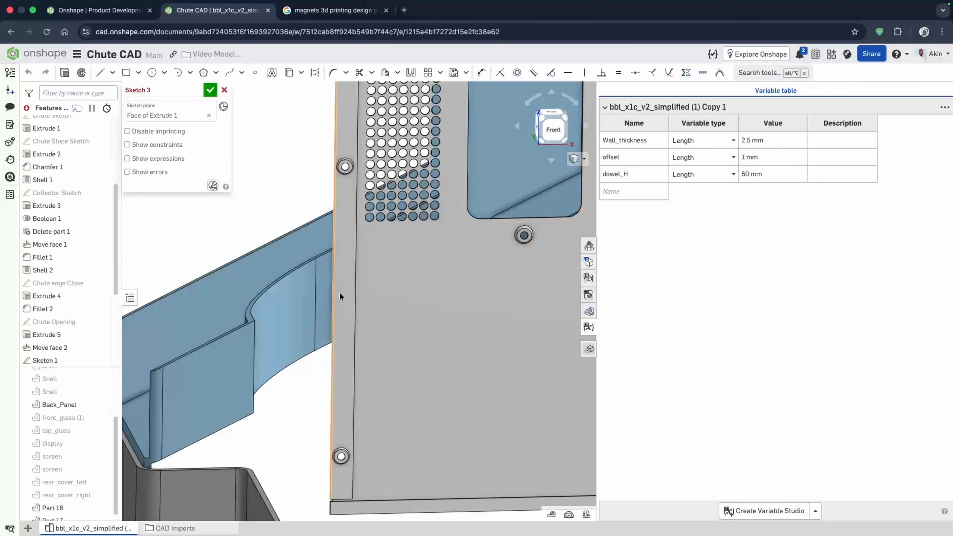
key(n)
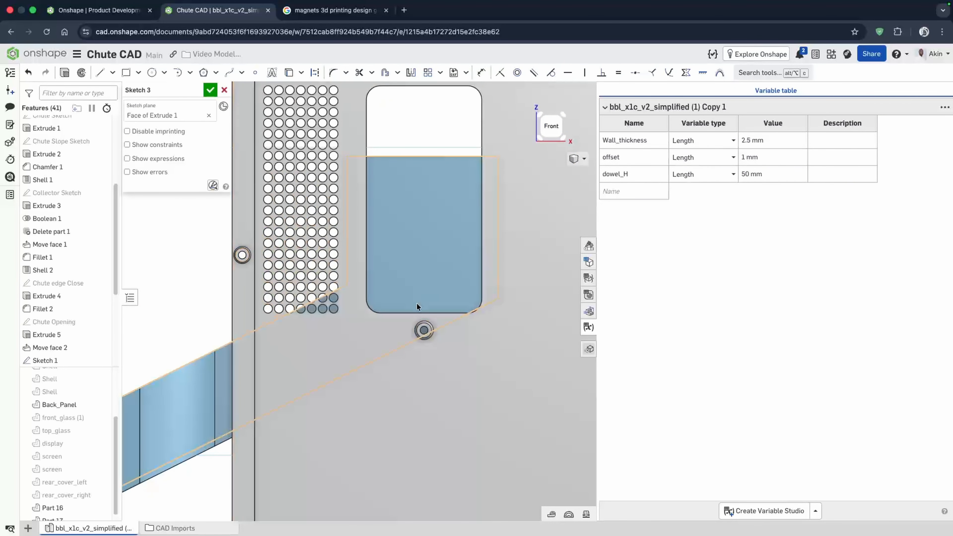
click(289, 73)
click(357, 375)
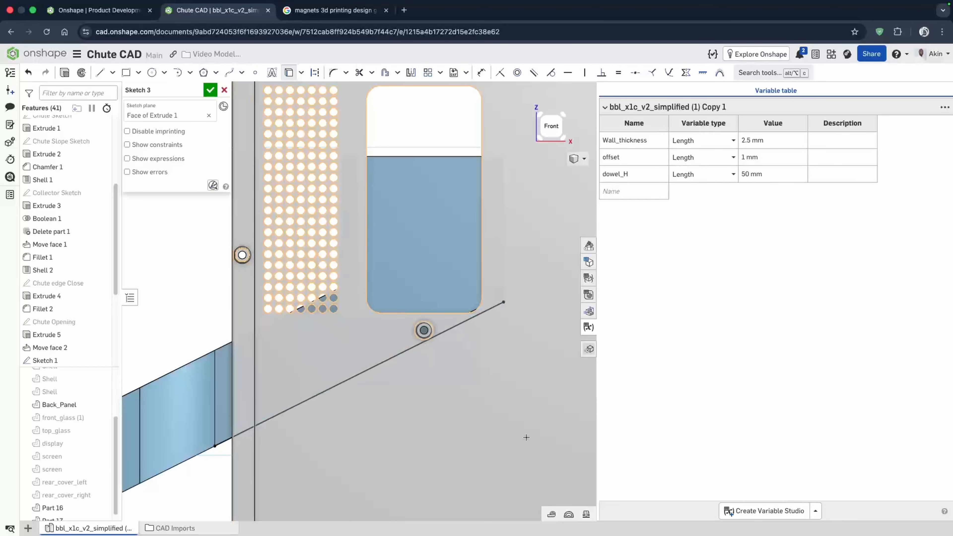
- Offset the projected chute edge by 10 mm toward the panel
click(385, 73)
click(331, 388)
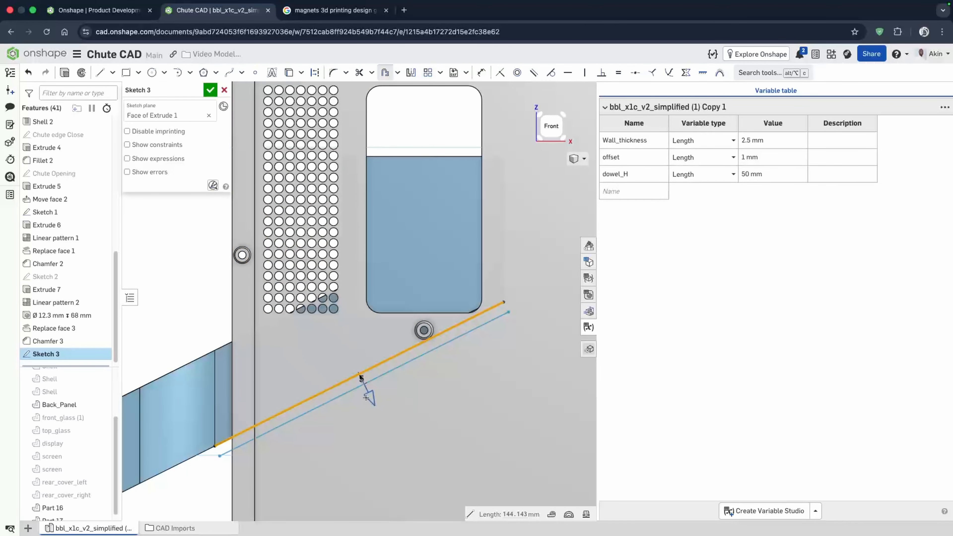
drag(366, 397, 347, 345)
drag(358, 386, 355, 382)
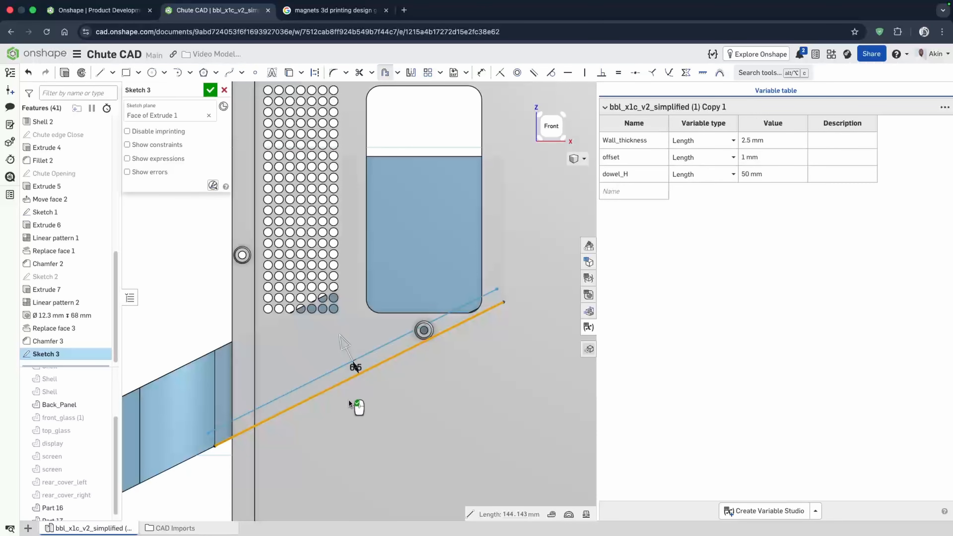
scroll(348, 399, up, 3)
click(176, 247)
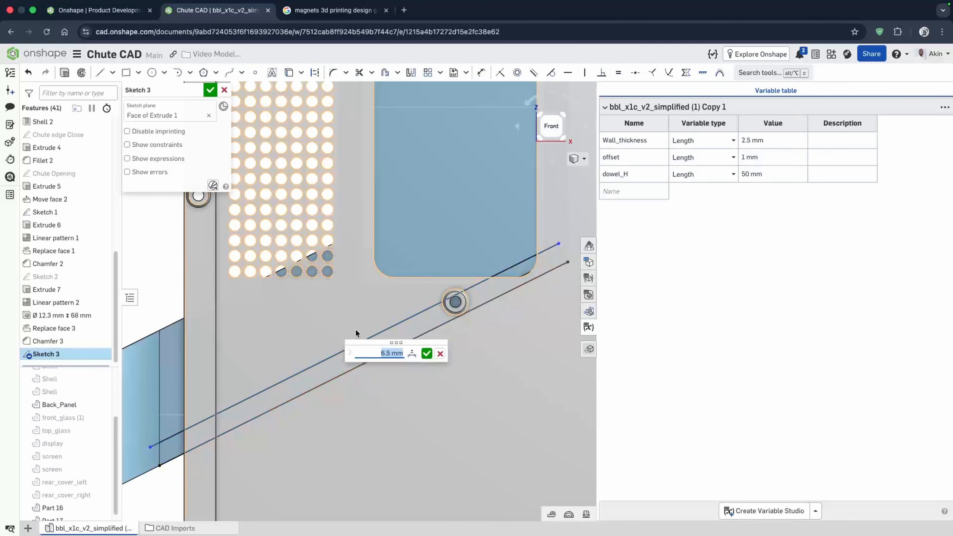
scroll(400, 325, down, 5)
scroll(445, 330, up, 6)
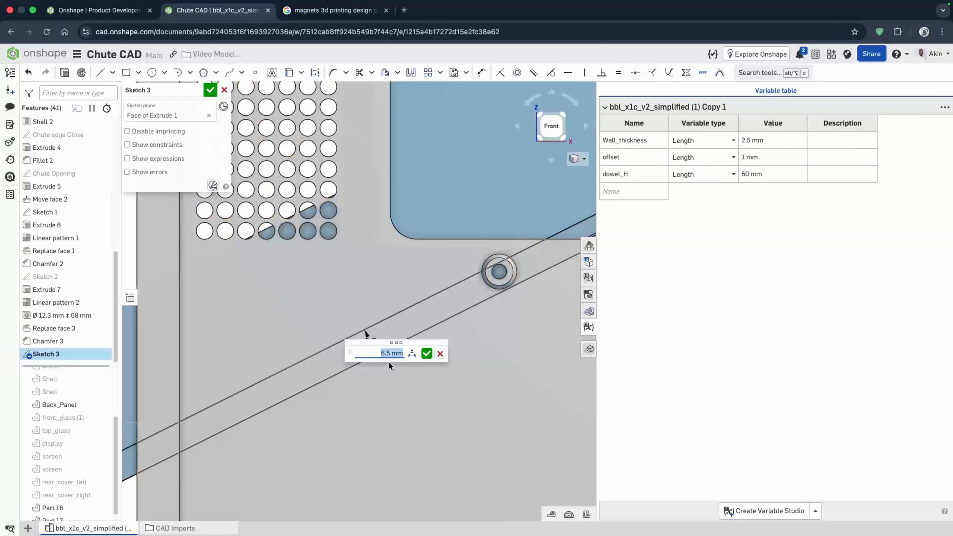
text(10)
key(Return)
scroll(358, 317, down, 4)
scroll(366, 330, up, 4)
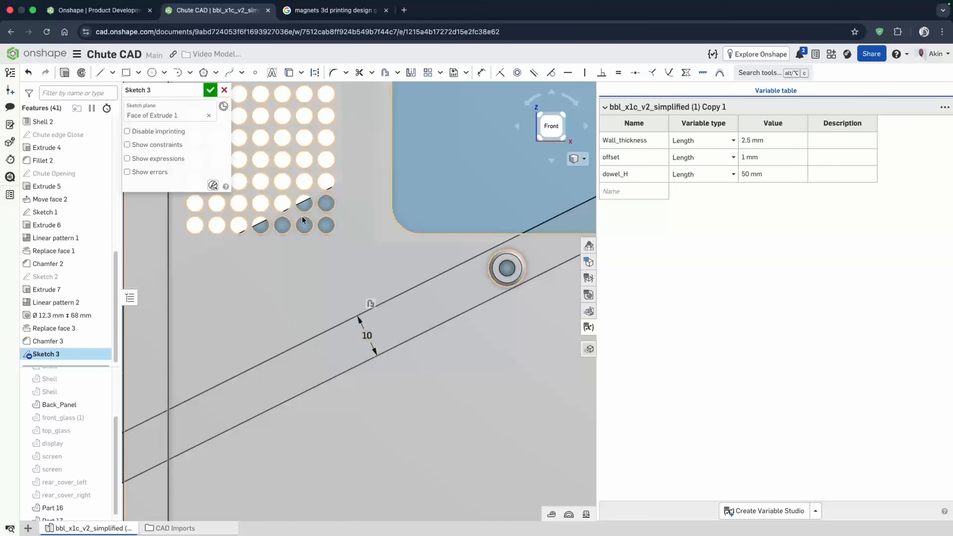
- Draw a circle centred on the projected edge and dimension its diameter as 10.3 mm
key(c)
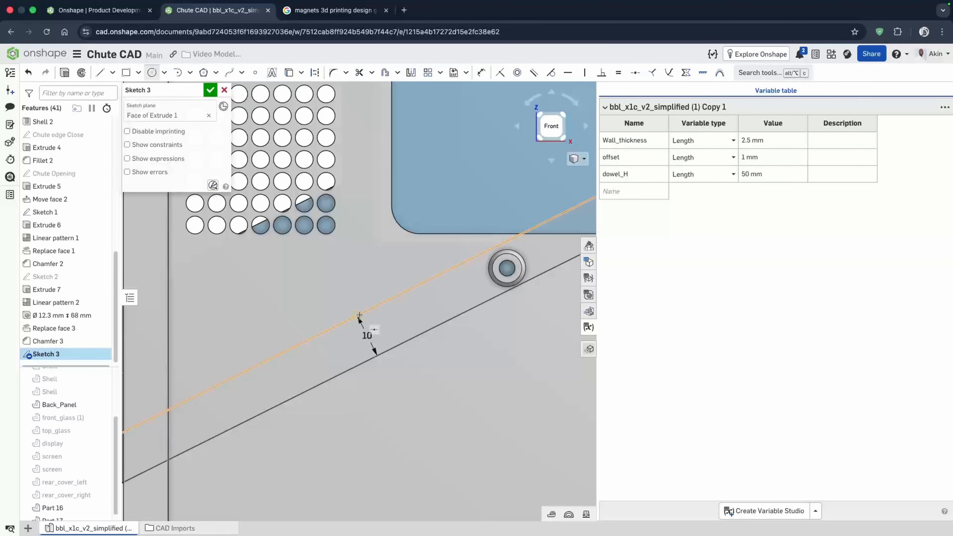
click(358, 316)
click(374, 329)
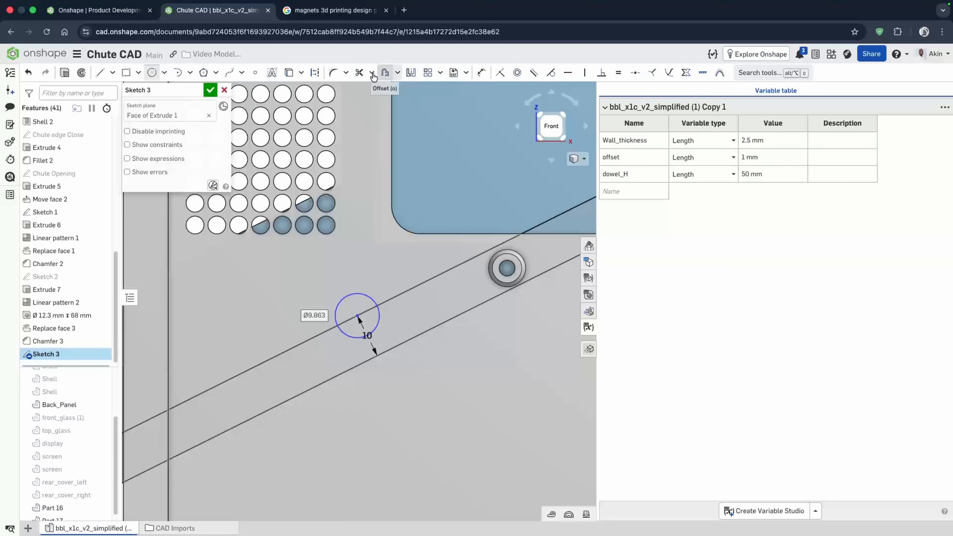
click(482, 72)
click(336, 305)
click(295, 315)
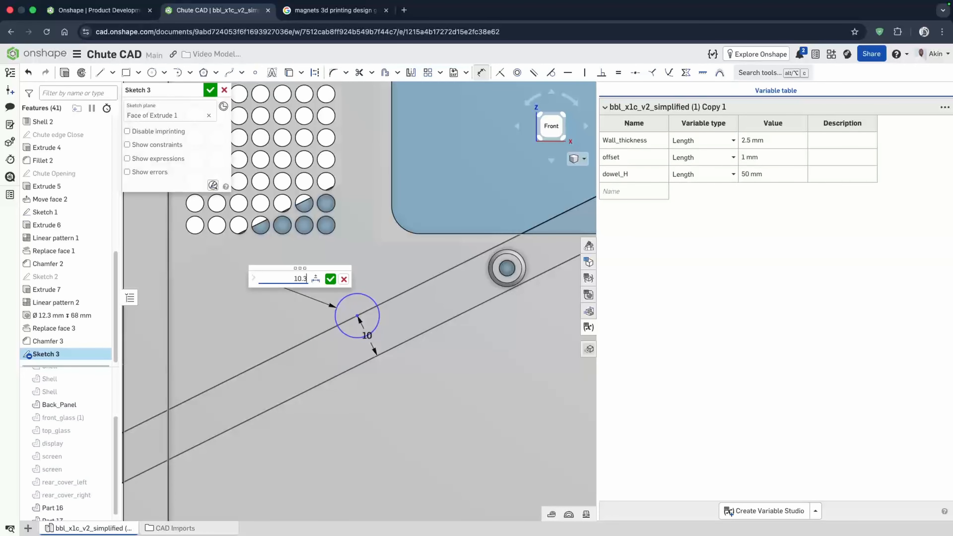
key(Escape)
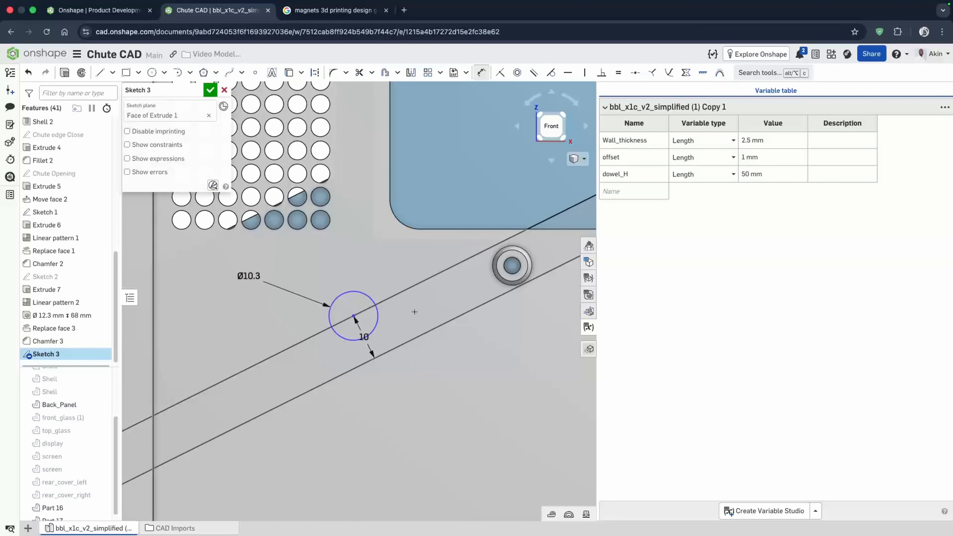
scroll(355, 318, down, 3)
scroll(367, 315, up, 5)
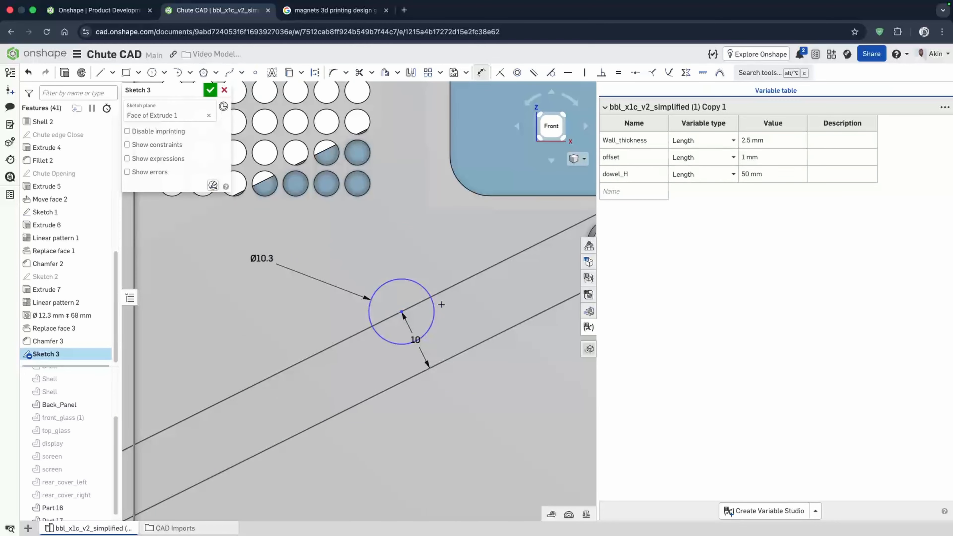
- Offset the circle outward by the Wall_thickness variable
click(388, 75)
click(433, 311)
click(353, 314)
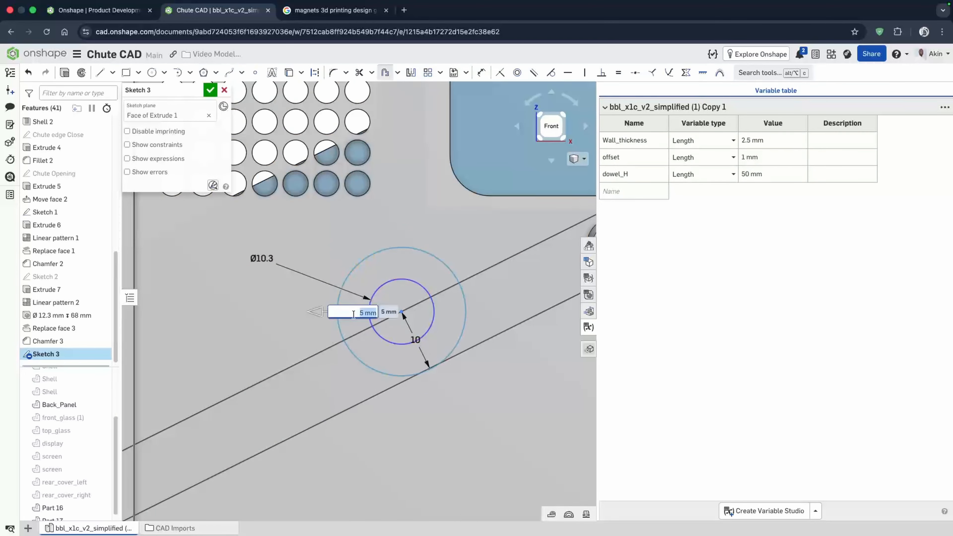
text(wa)
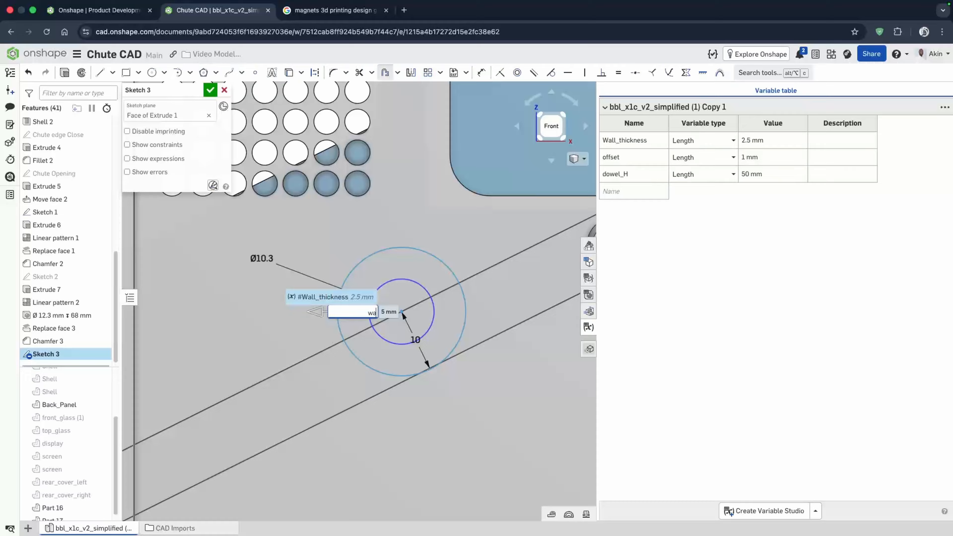
click(315, 297)
key(Return)
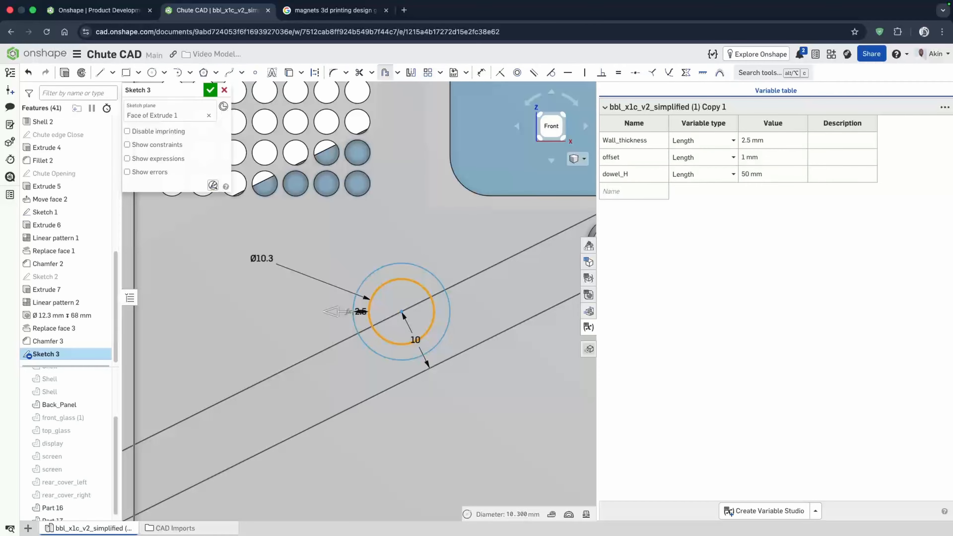
scroll(316, 298, up, 2)
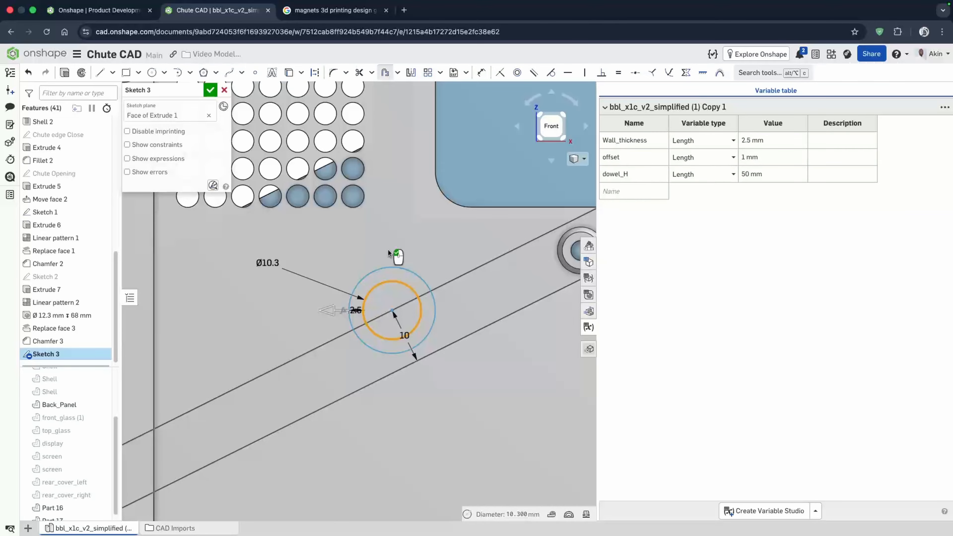
double_click(356, 310)
scroll(364, 323, up, 3)
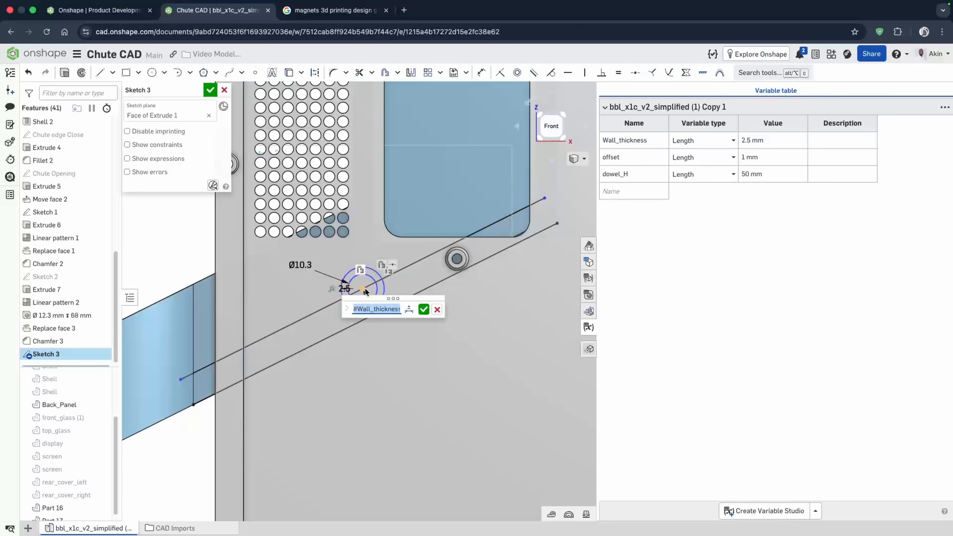
- Constrain the ends of the projected and offset lines to the neighbouring chute and panel edges
click(181, 380)
click(193, 361)
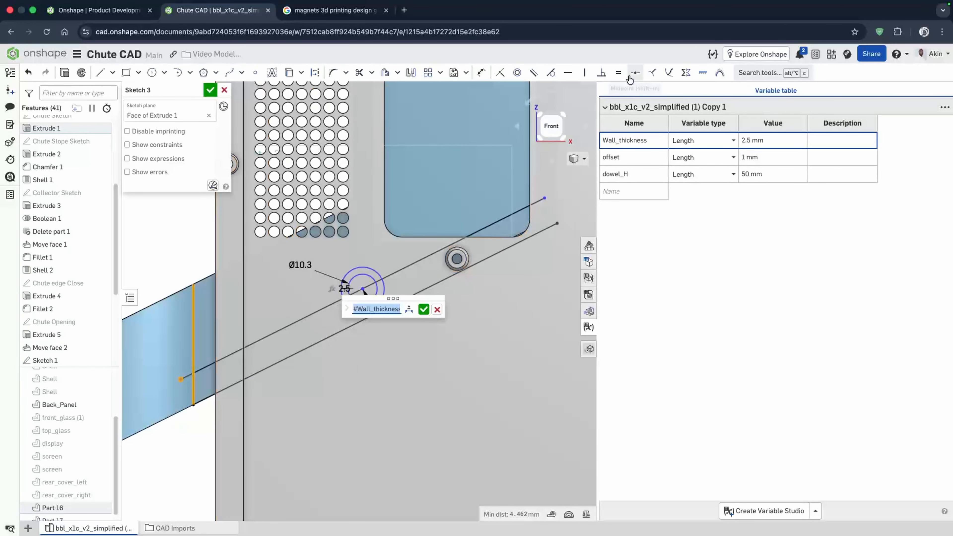
click(500, 76)
scroll(297, 335, down, 5)
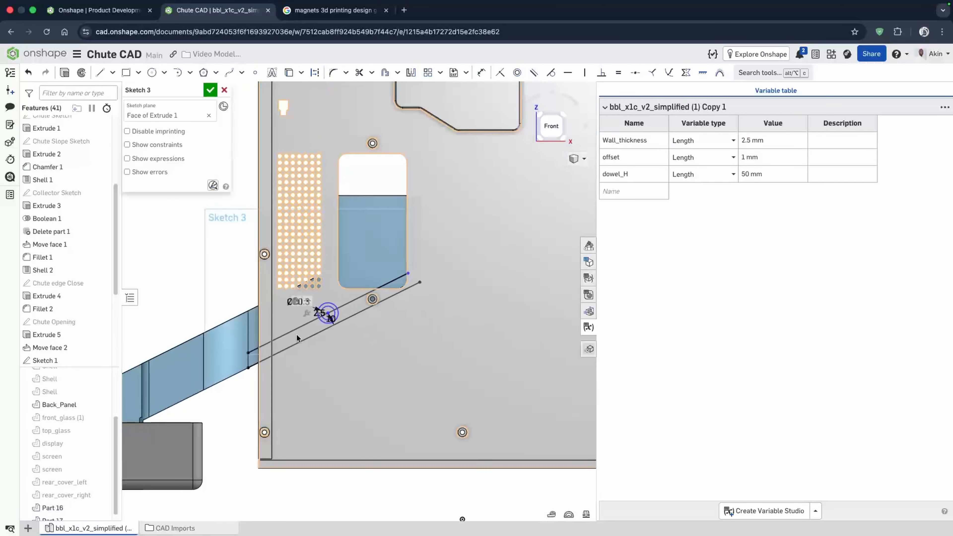
scroll(419, 288, up, 5)
click(377, 239)
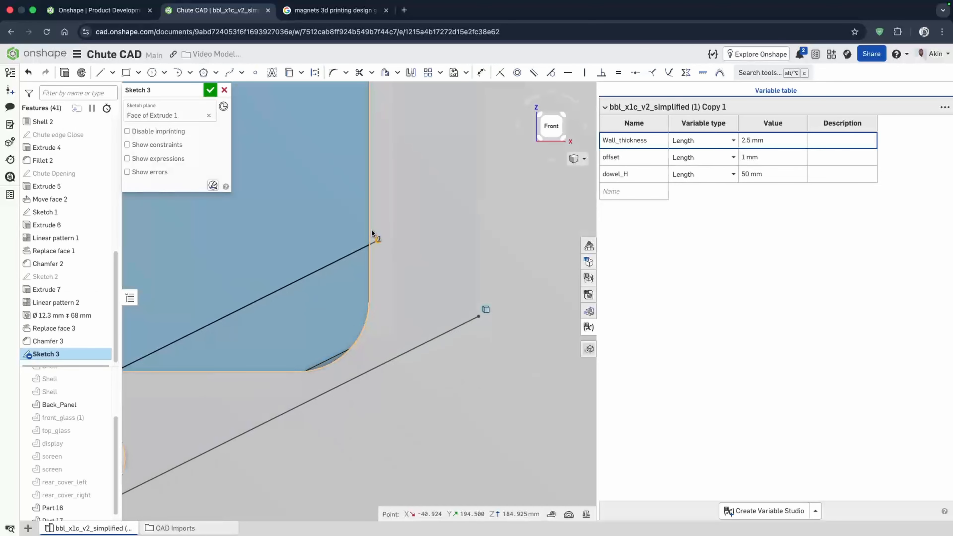
click(369, 229)
click(500, 74)
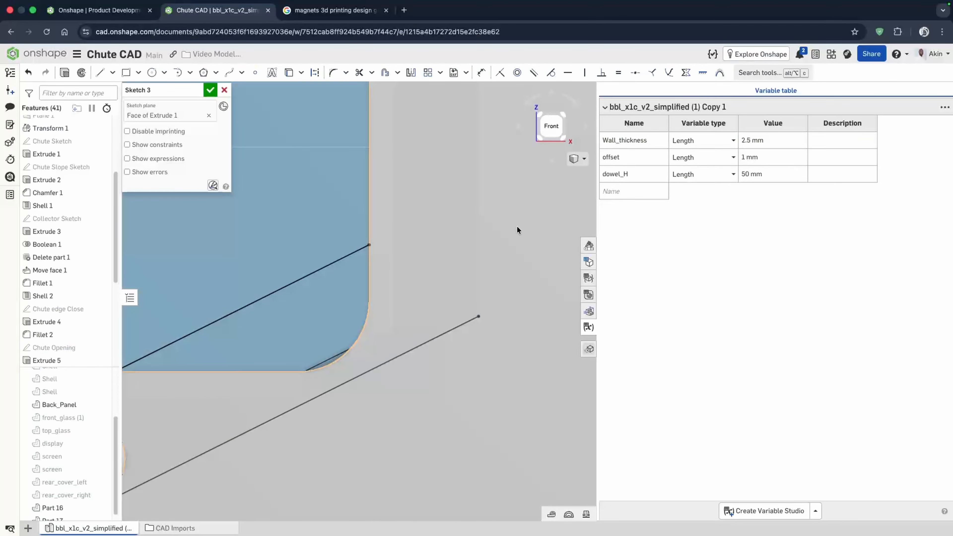
- Check the sketch around the circles and finish it
scroll(517, 227, down, 5)
scroll(220, 370, up, 4)
scroll(492, 316, down, 2)
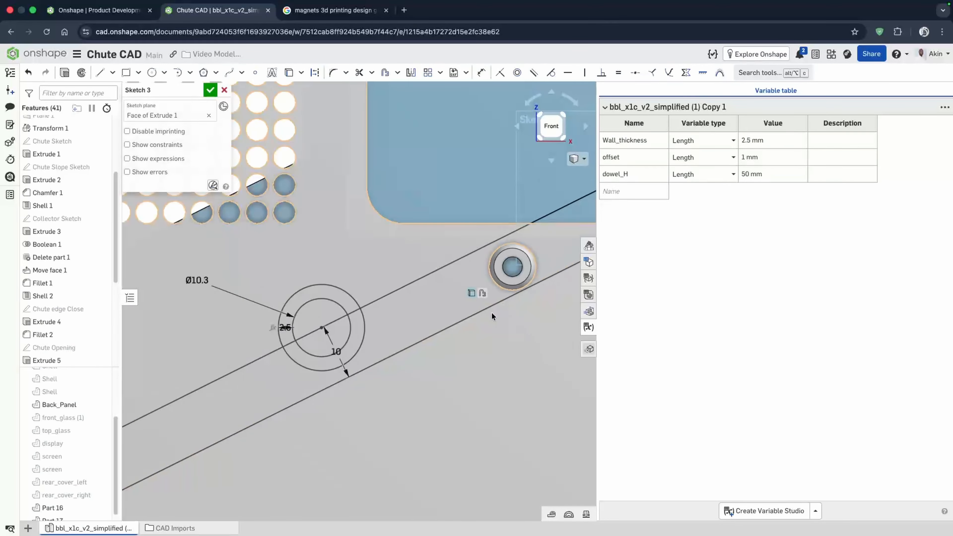
scroll(422, 322, down, 4)
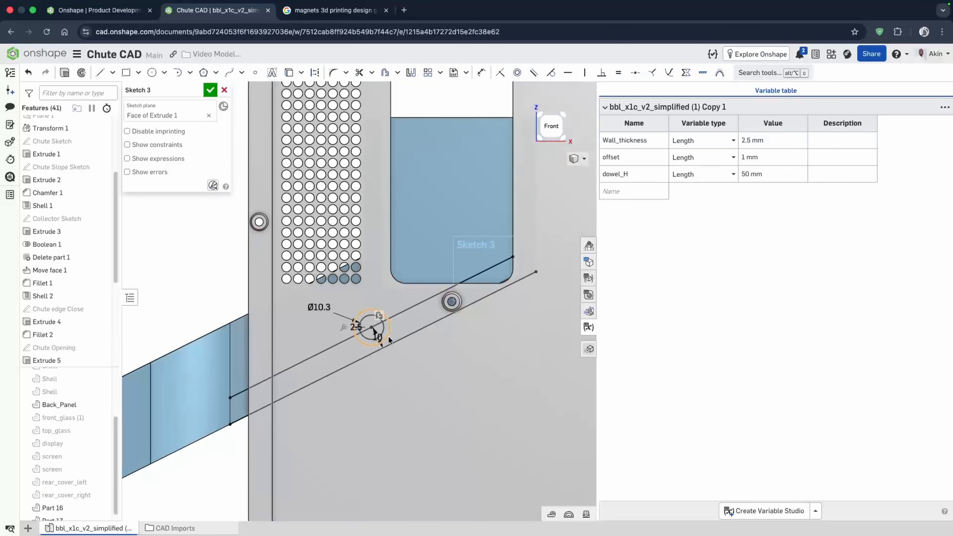
scroll(356, 332, up, 3)
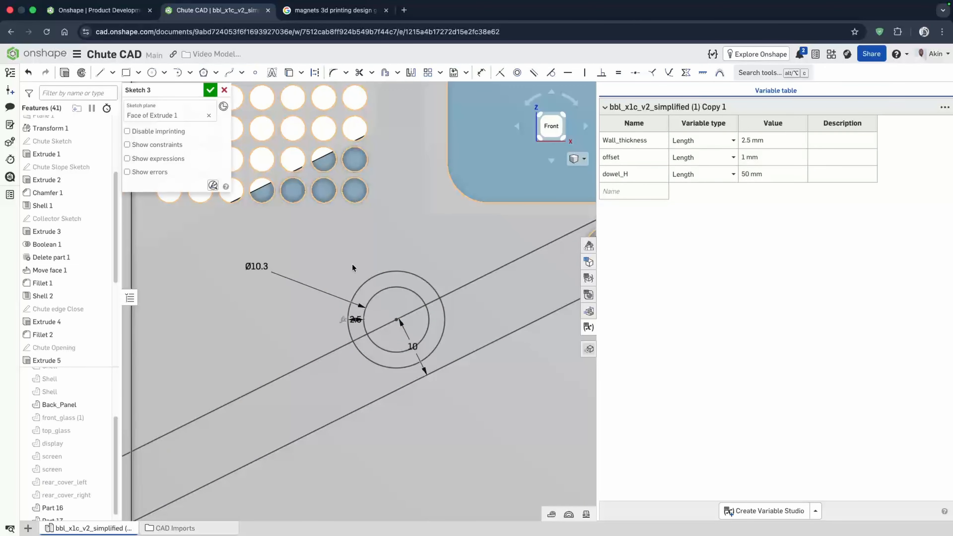
scroll(441, 265, down, 2)
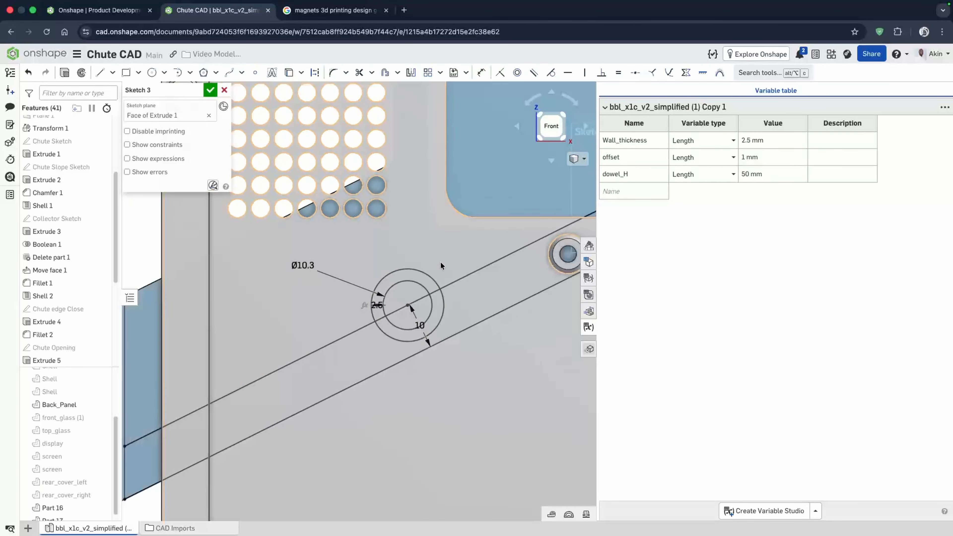
click(210, 90)
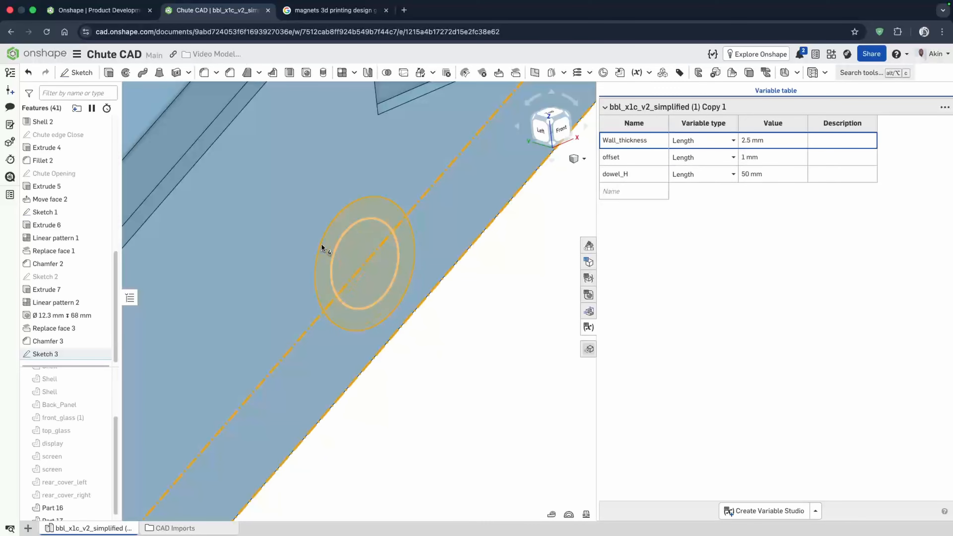
- Extrude the two circle regions of Sketch 3 as an added boss on Part 16, 6.5 mm deep
click(108, 72)
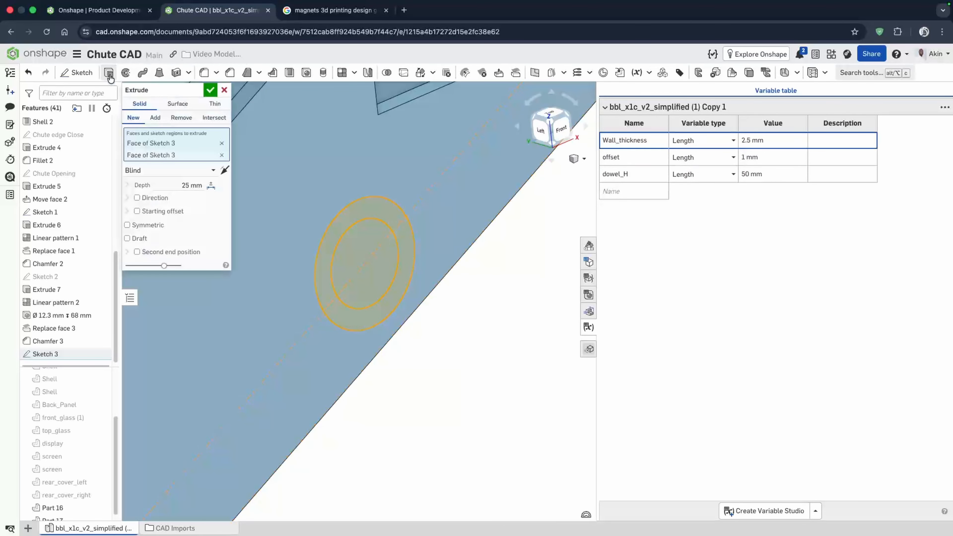
drag(529, 310, 315, 295)
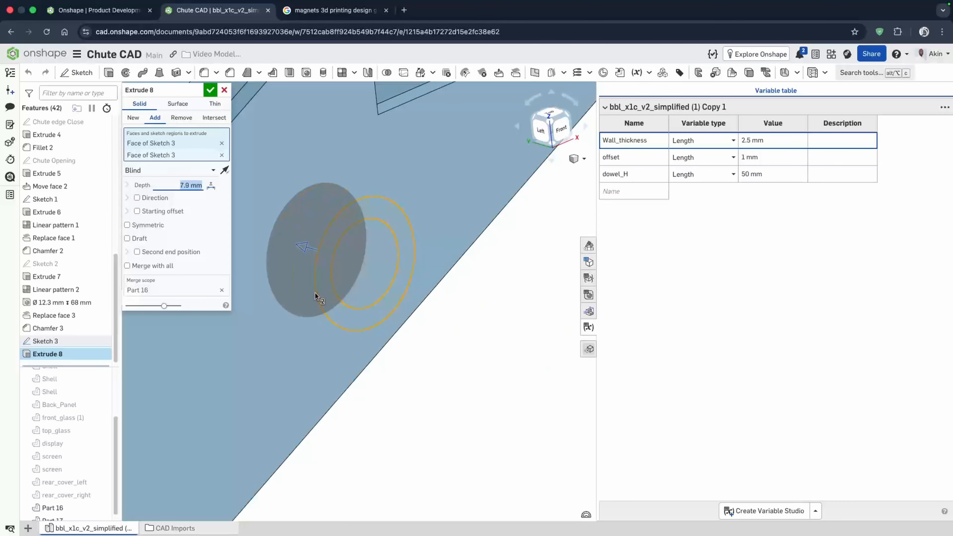
right_drag(347, 298, 283, 249)
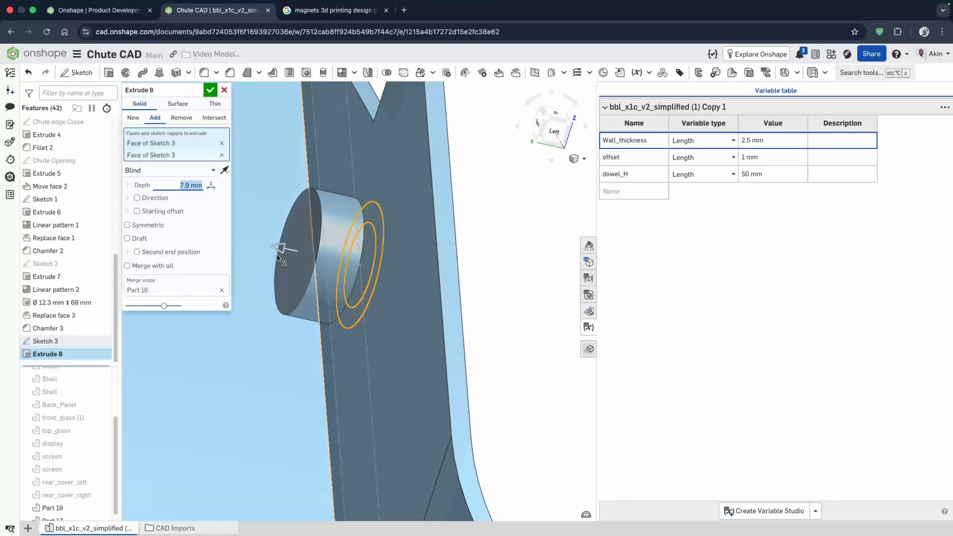
drag(283, 249, 287, 255)
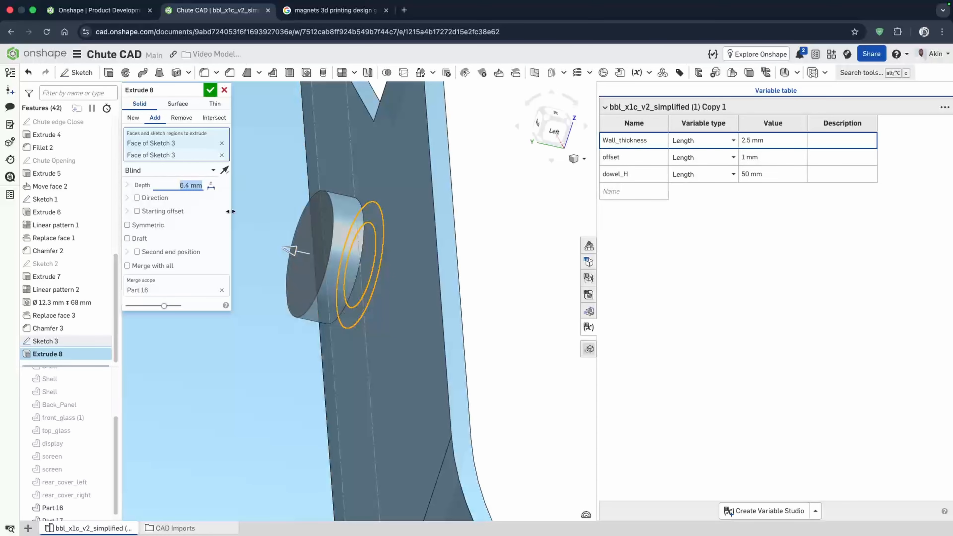
right_drag(263, 242, 354, 297)
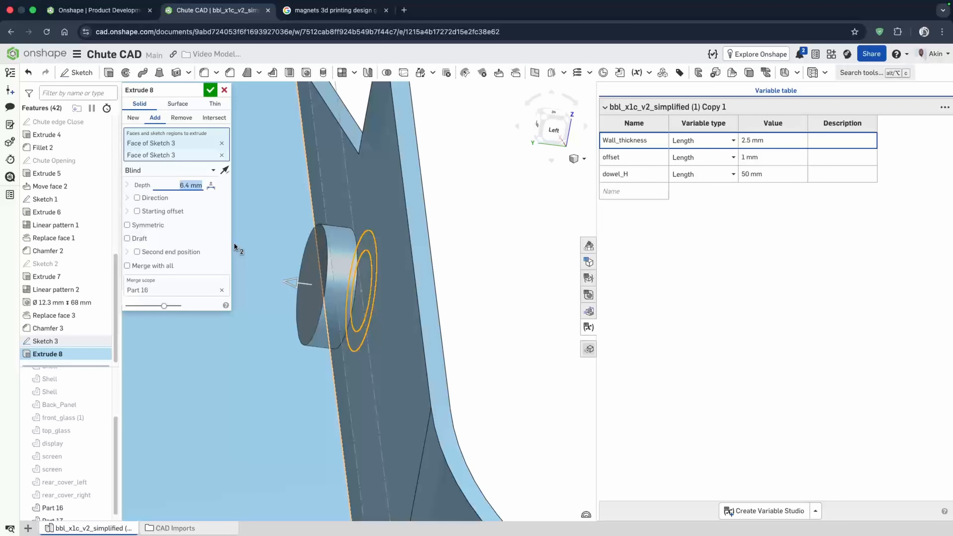
right_drag(234, 242, 311, 308)
text(6.6)
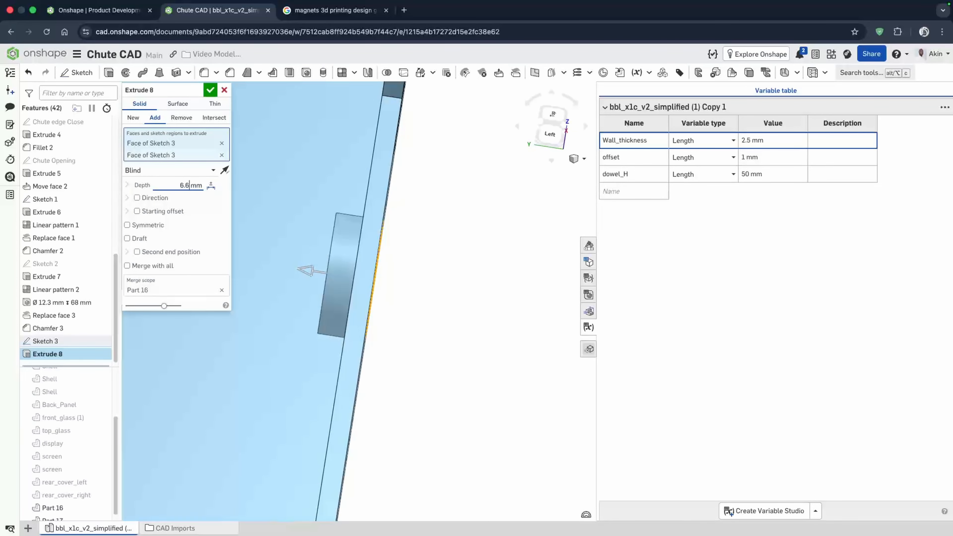
key(Return)
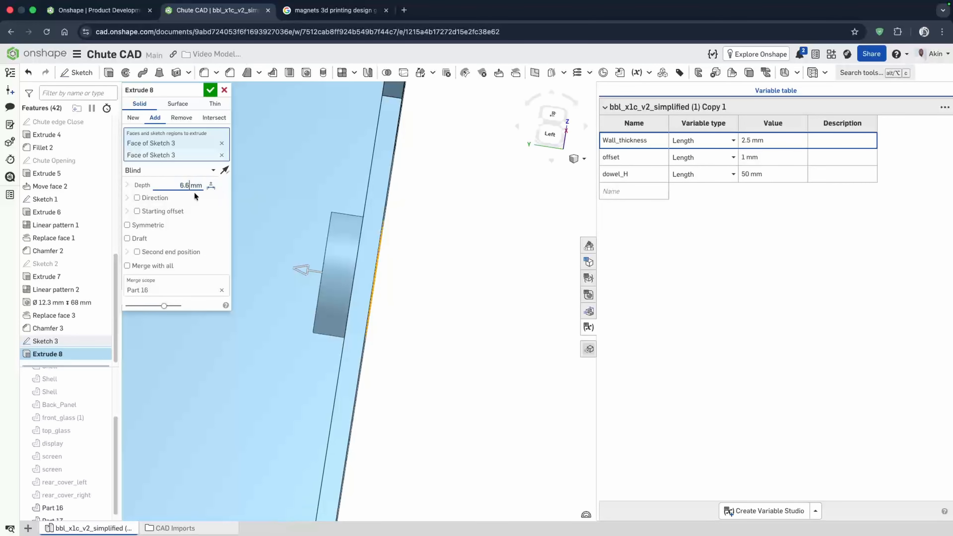
key(BackSpace)
text(5)
key(Return)
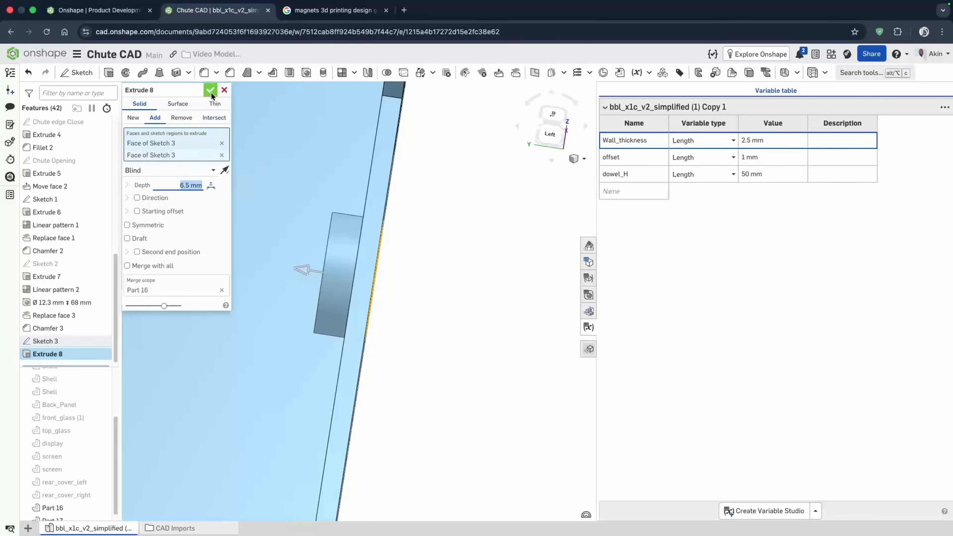
click(211, 90)
- Open Sketch 3 to inspect its circles, then close it again
right_drag(394, 325, 341, 341)
click(100, 342)
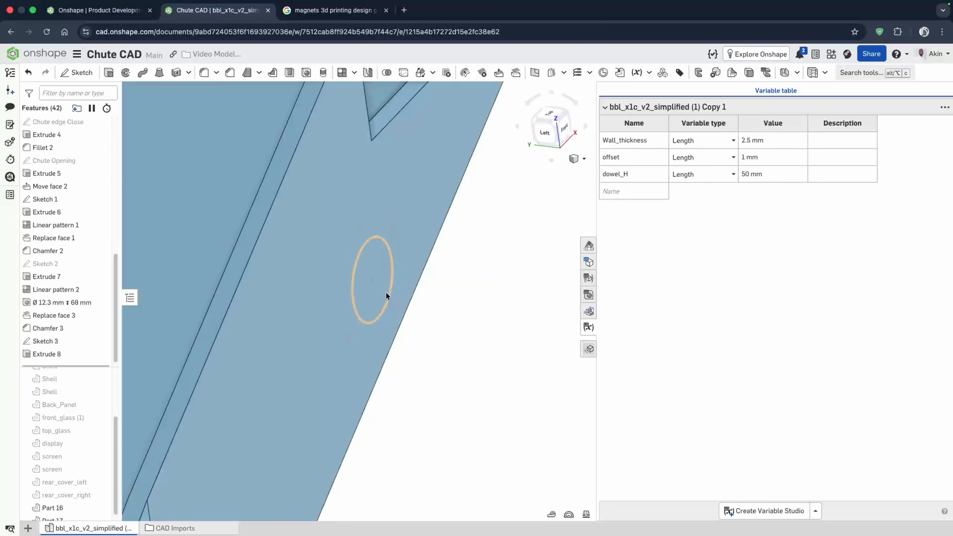
scroll(362, 277, up, 2)
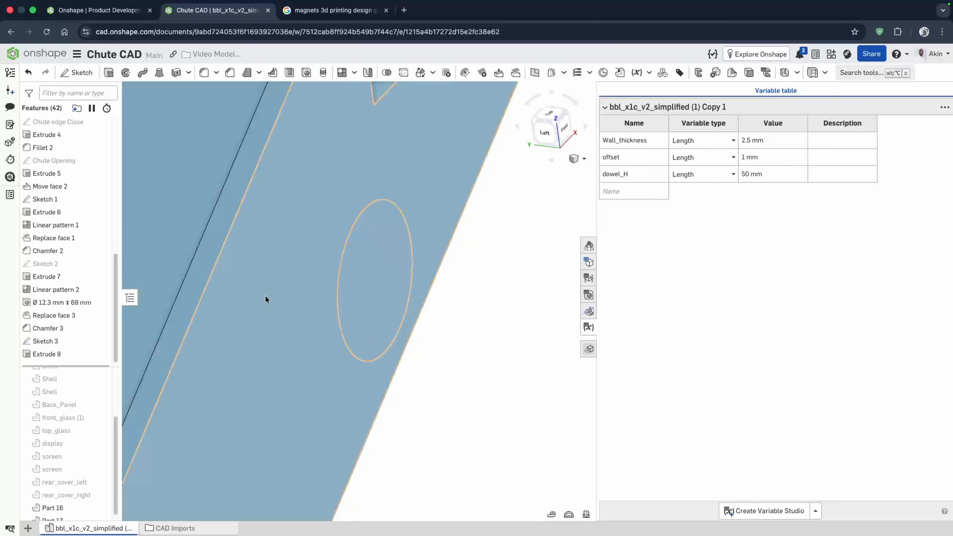
double_click(66, 339)
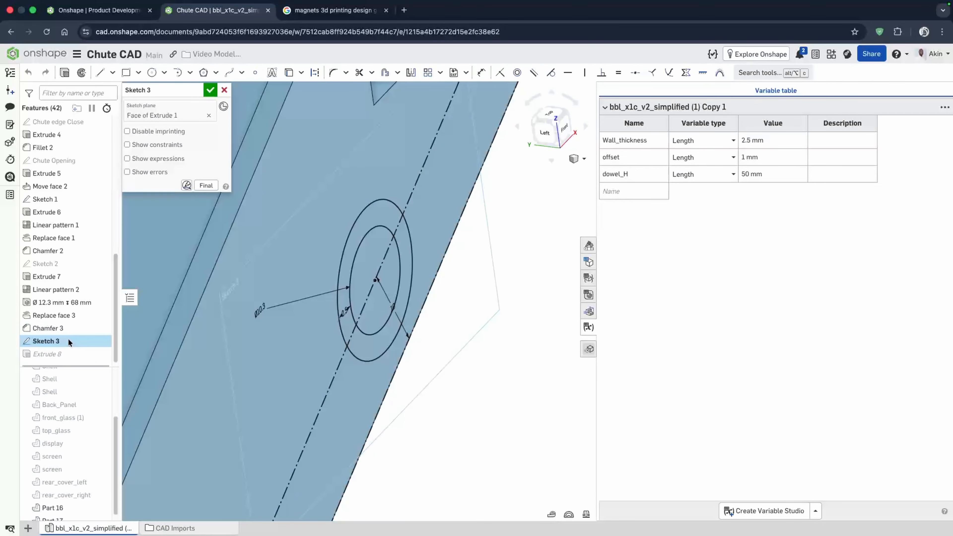
click(207, 92)
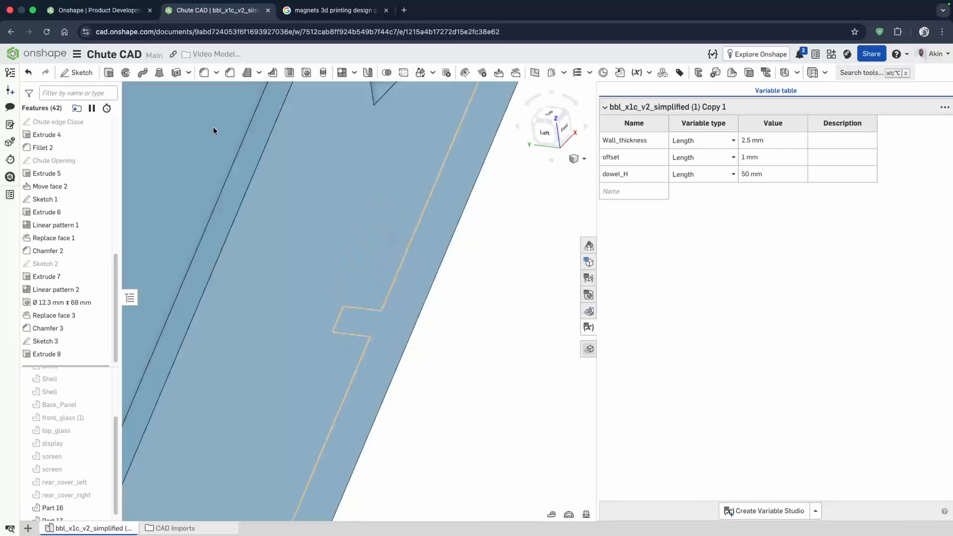
- Place a 10.3 mm drilled hole 3.2 mm deep at the centre of the boss
click(306, 73)
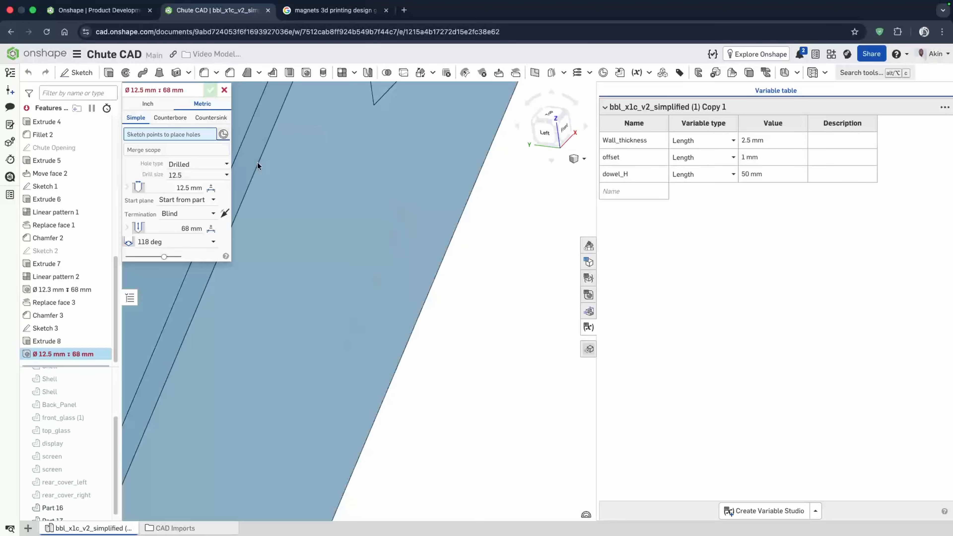
click(374, 280)
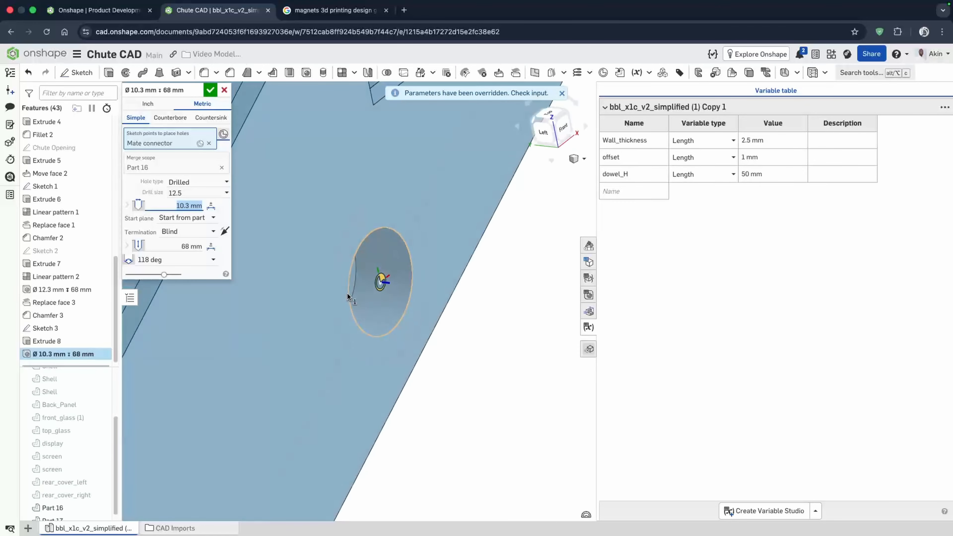
right_drag(347, 292, 372, 293)
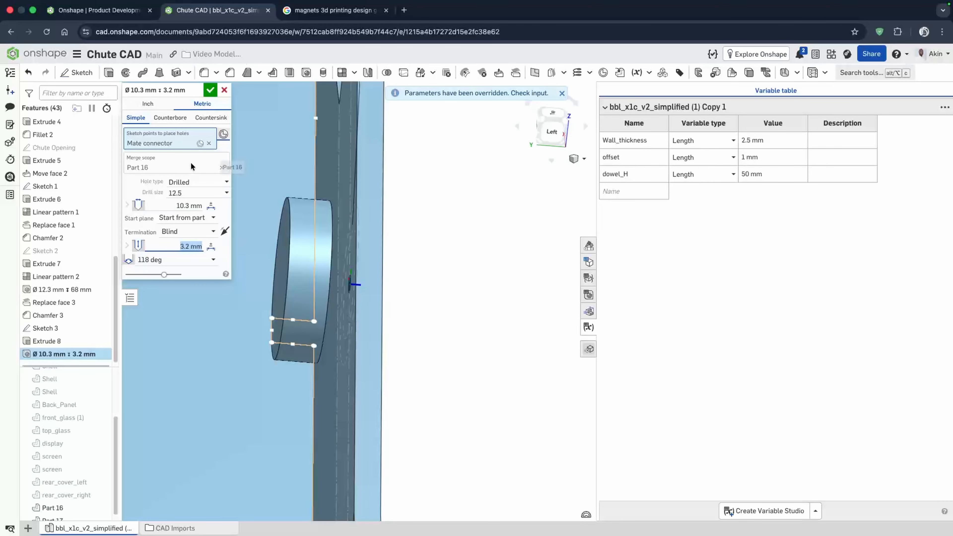
click(211, 91)
- Edit the hole feature and change its tip angle to a flat bottom
right_drag(287, 254, 308, 270)
scroll(238, 298, down, 5)
right_drag(238, 298, 187, 329)
scroll(212, 173, down, 1)
scroll(315, 240, down, 1)
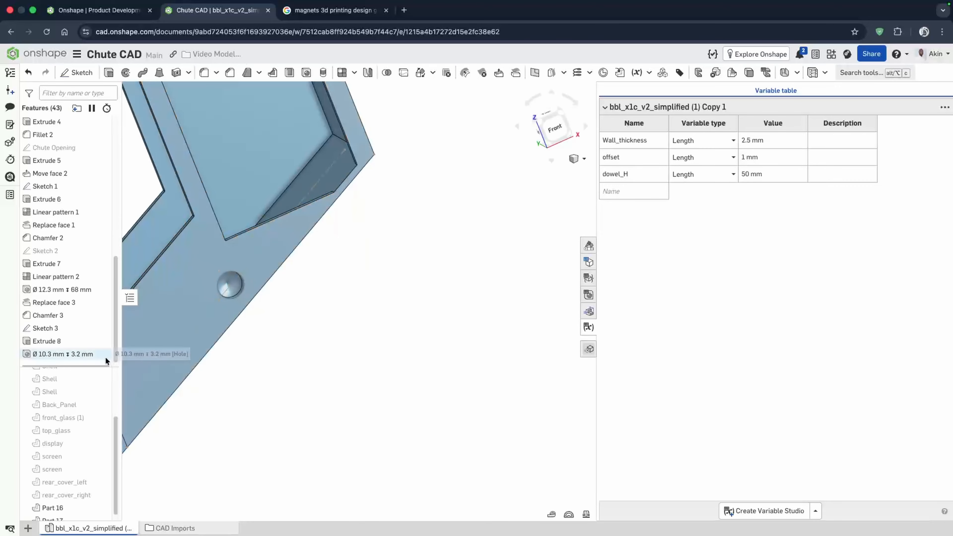
click(81, 354)
double_click(82, 354)
click(157, 260)
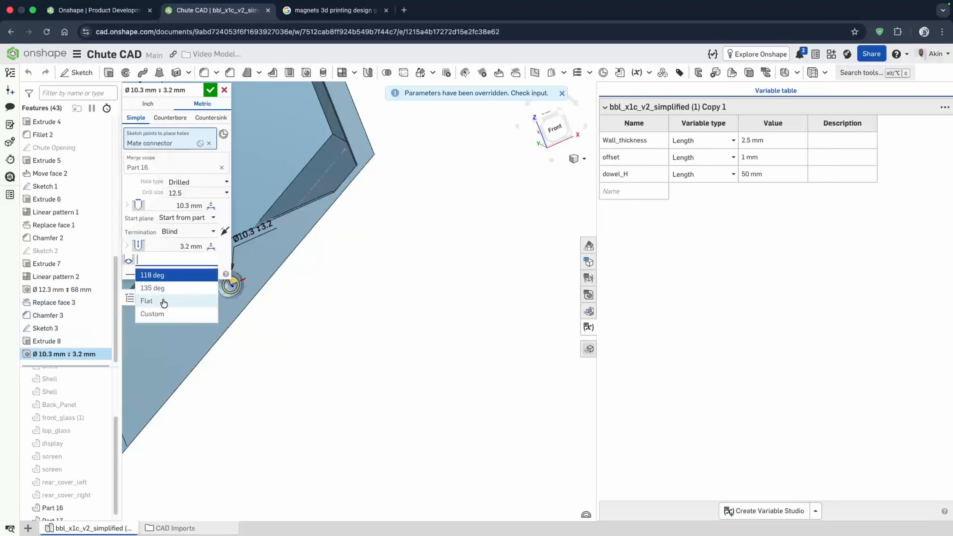
click(166, 297)
click(210, 90)
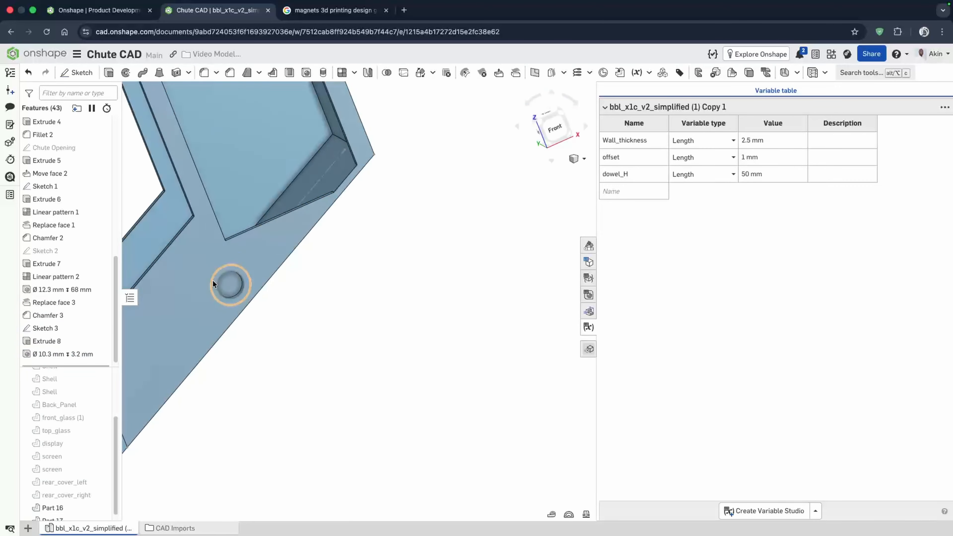
- Feature-pattern the boss extrusion and hole along the sketch's projected line, two instances 25 mm apart
scroll(213, 280, up, 5)
scroll(405, 238, down, 7)
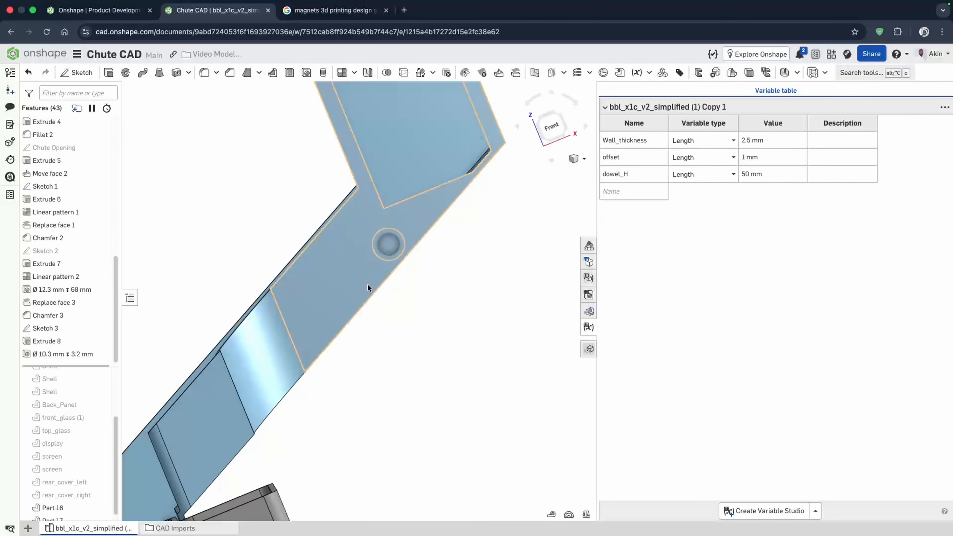
mouse_move(370, 268)
right_down()
mouse_move(380, 273)
mouse_move(374, 280)
right_up()
scroll(384, 244, up, 5)
right_drag(383, 244, 394, 249)
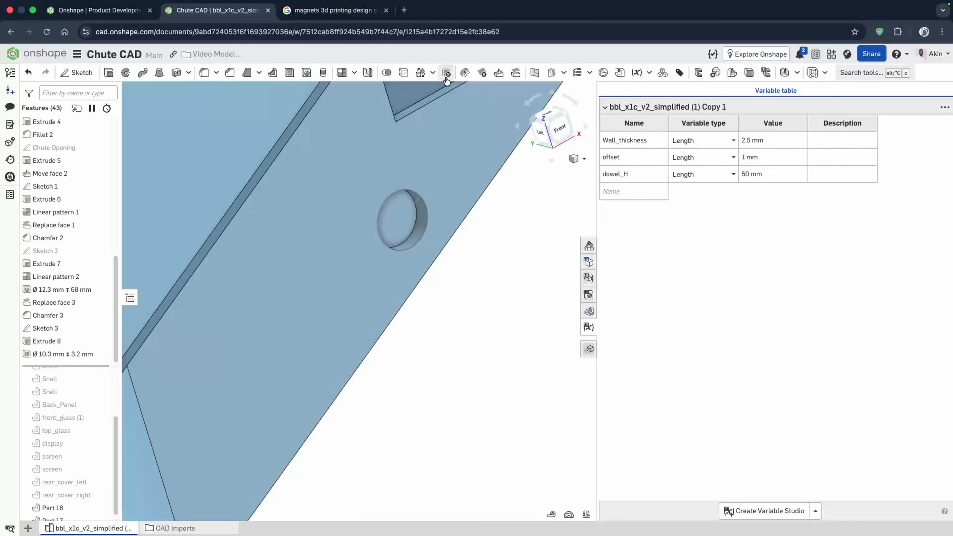
click(342, 73)
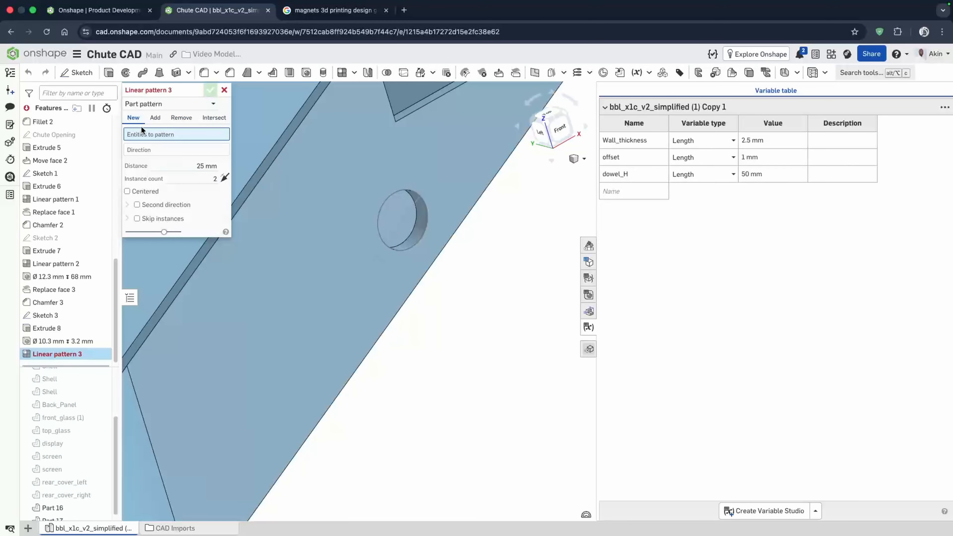
click(152, 104)
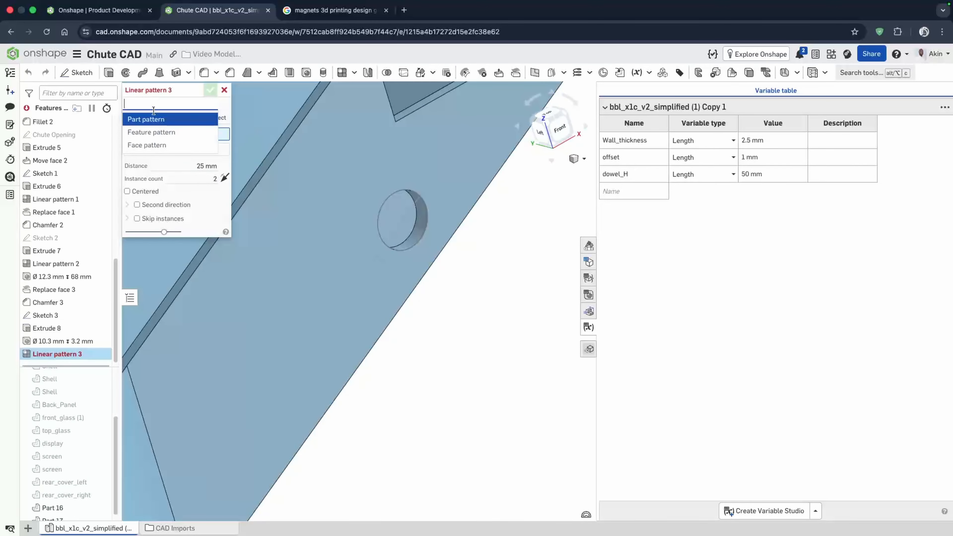
click(154, 132)
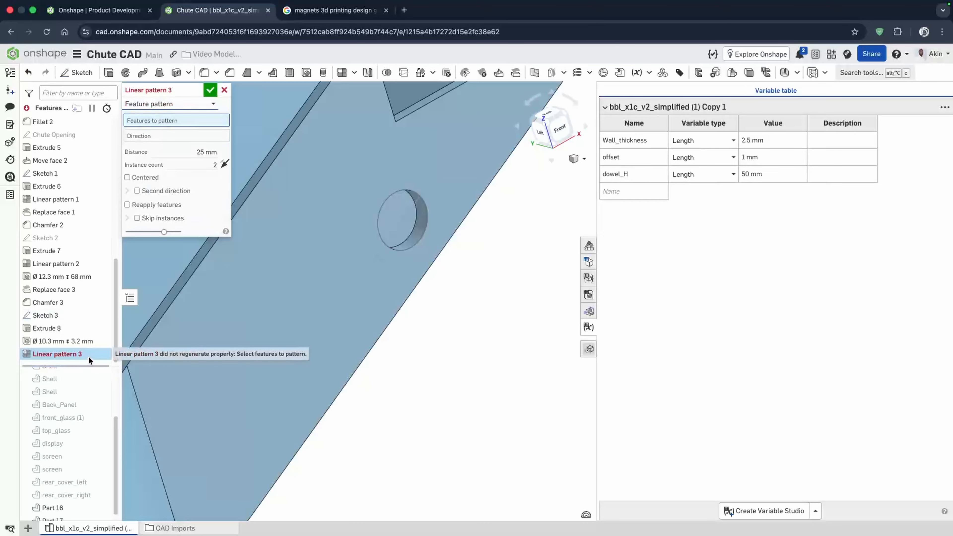
click(58, 328)
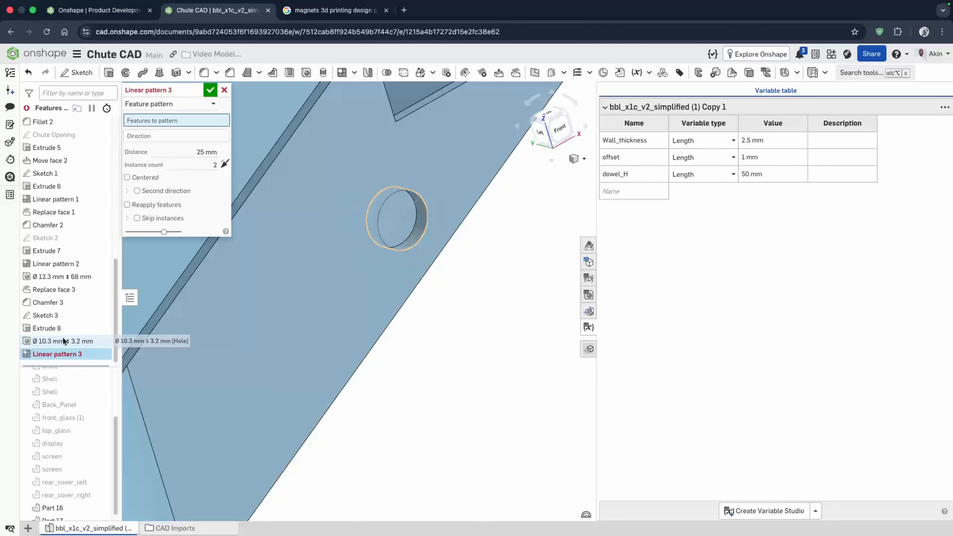
click(62, 340)
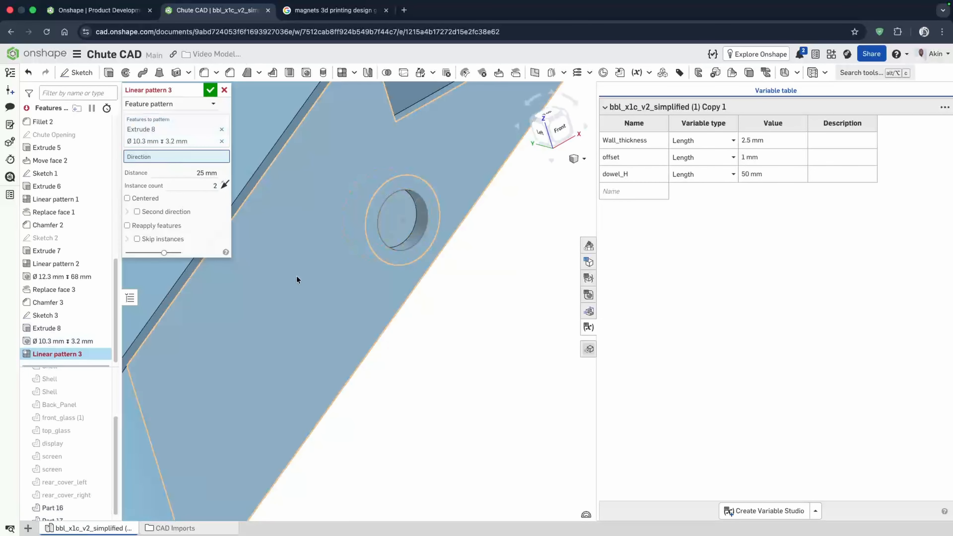
click(333, 318)
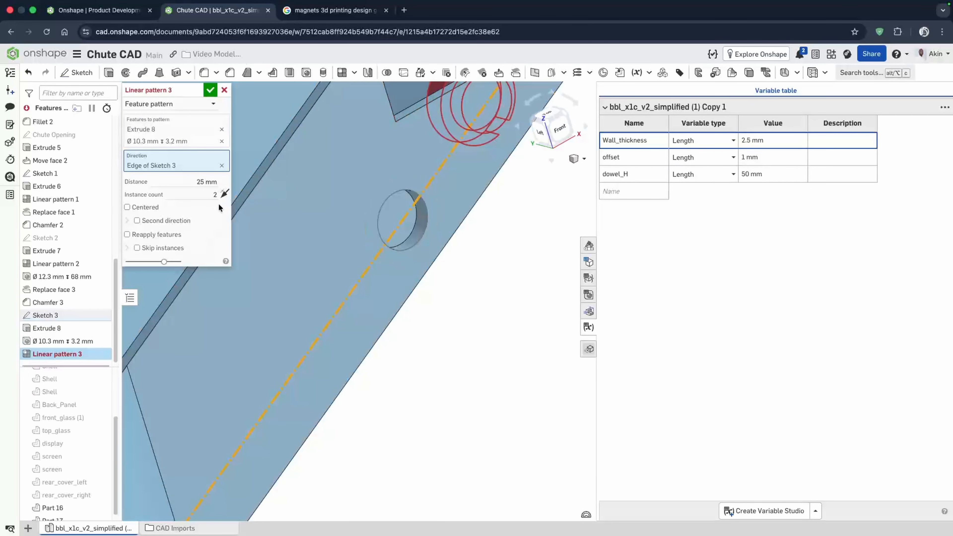
click(210, 90)
- Show the back panel to check the pin positions against it, then hide it again
right_drag(363, 298, 316, 355)
scroll(75, 491, down, 1)
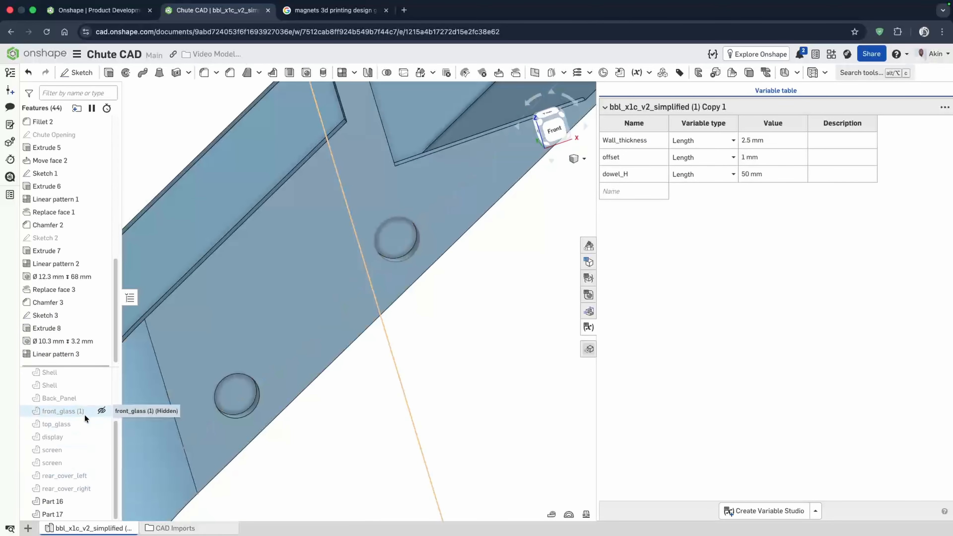
click(101, 398)
mouse_move(334, 344)
right_down()
mouse_move(355, 347)
mouse_move(312, 336)
mouse_move(366, 341)
mouse_move(402, 365)
mouse_move(392, 334)
mouse_move(406, 362)
mouse_move(357, 334)
mouse_move(315, 332)
mouse_move(320, 339)
right_up()
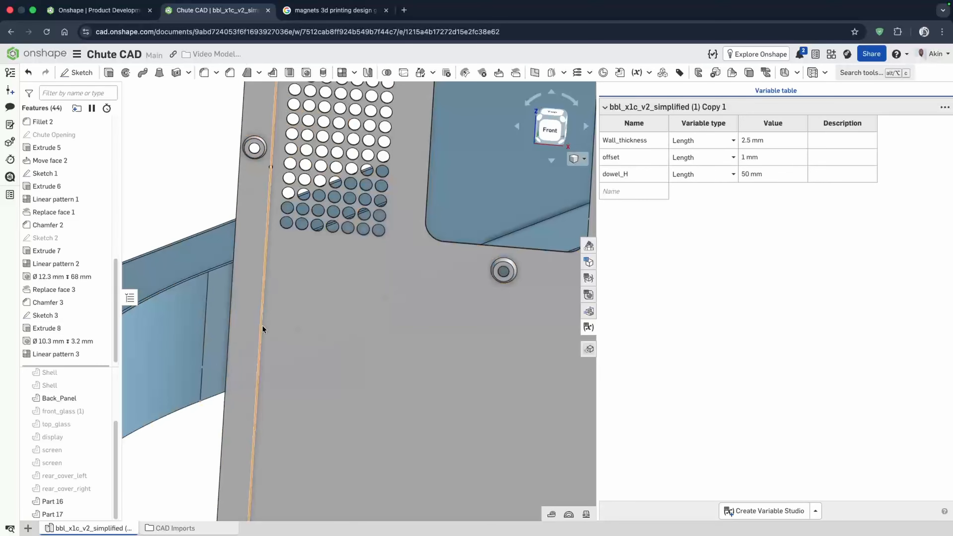
mouse_move(261, 330)
right_down()
mouse_move(332, 358)
mouse_move(276, 320)
right_up()
click(102, 398)
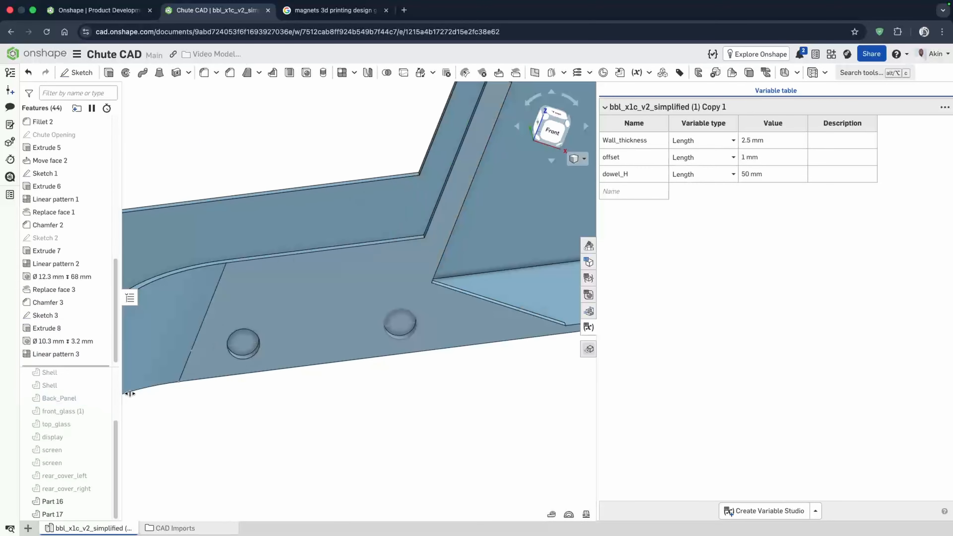
scroll(310, 323, up, 4)
scroll(312, 338, down, 5)
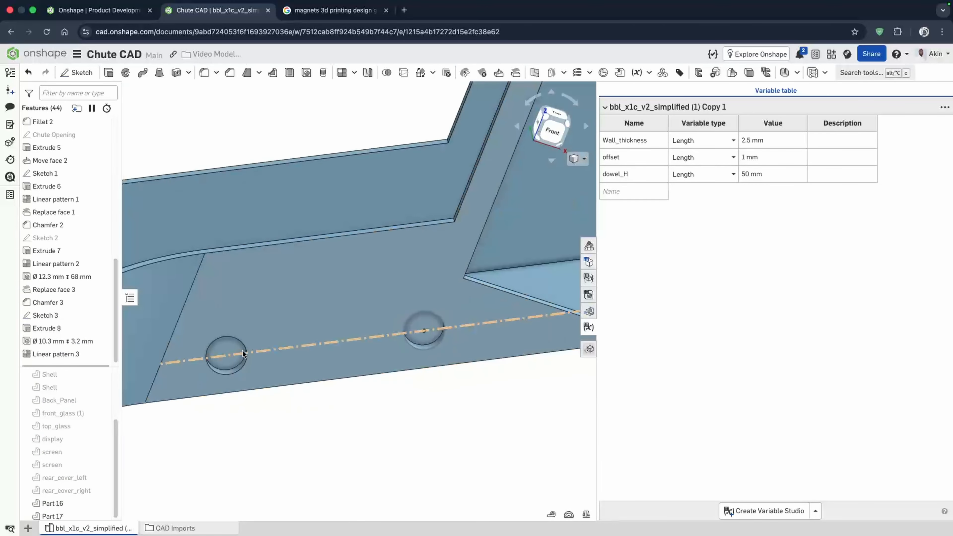
right_drag(338, 306, 342, 289)
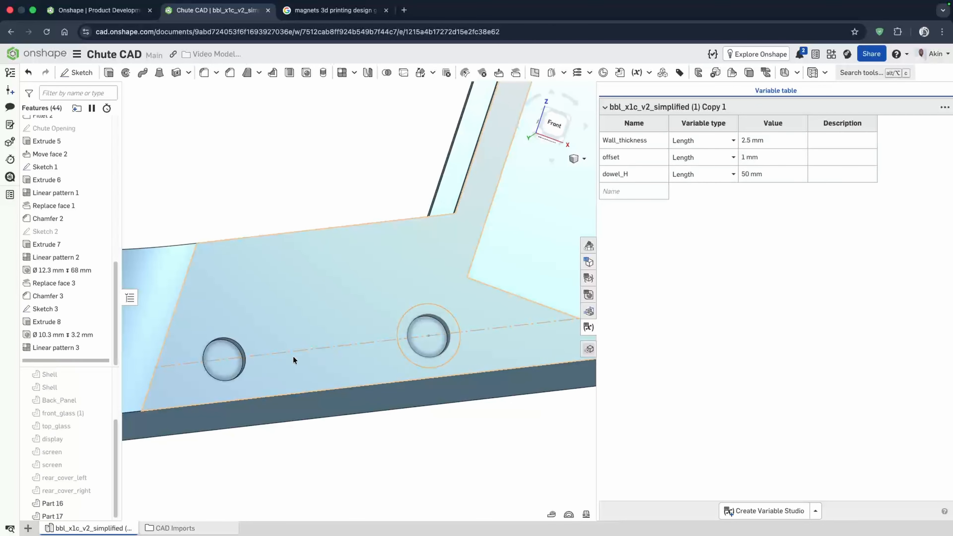
- Edit the boss sketch and draw a line from the boss centre angled up and to the left
double_click(56, 309)
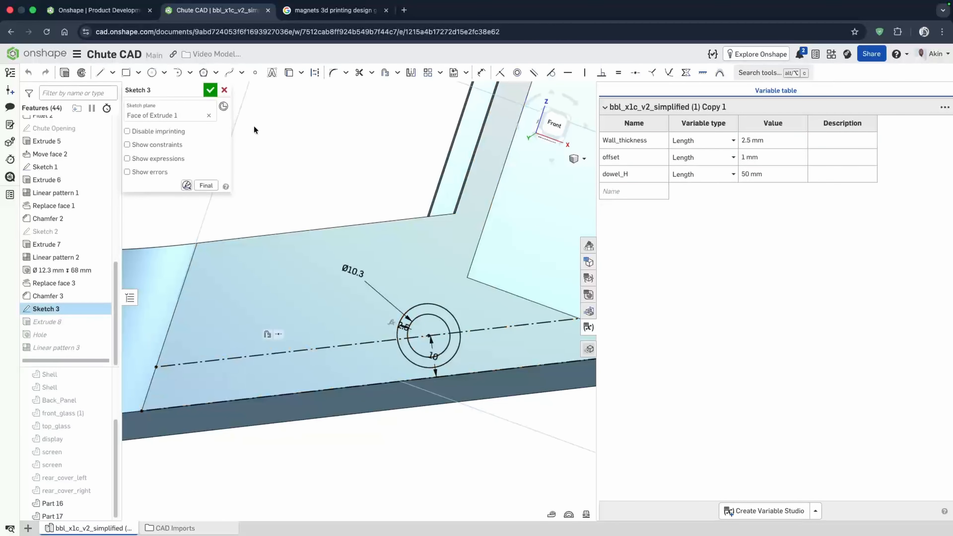
click(428, 335)
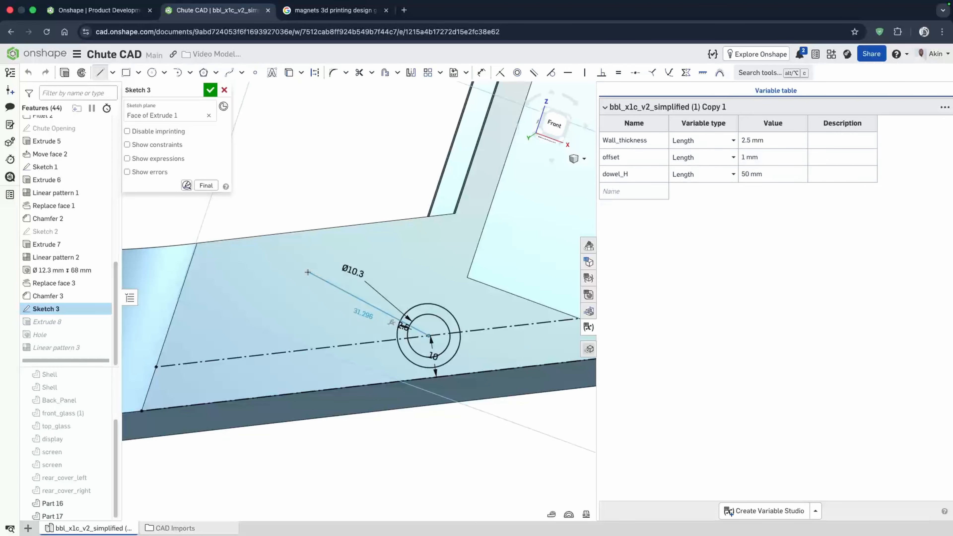
click(303, 275)
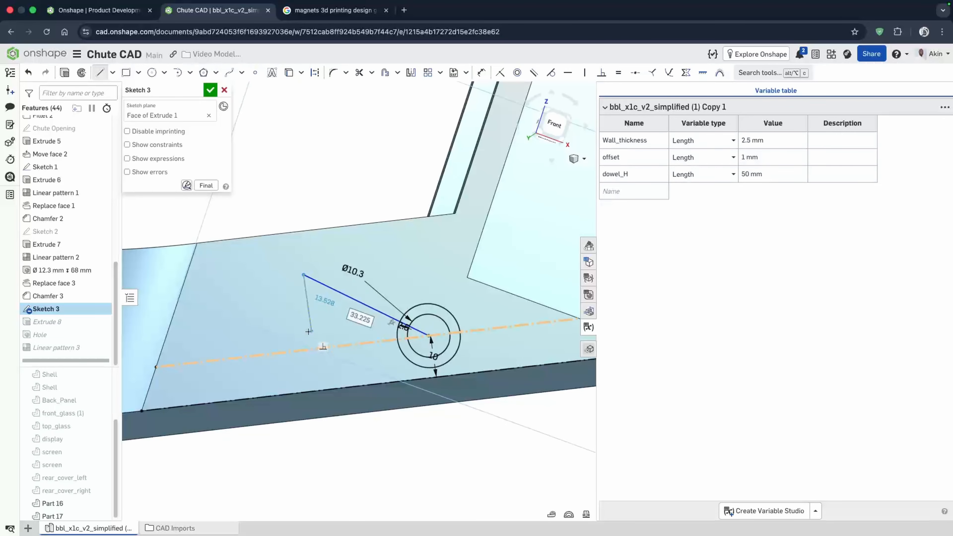
key(Escape)
scroll(404, 343, up, 3)
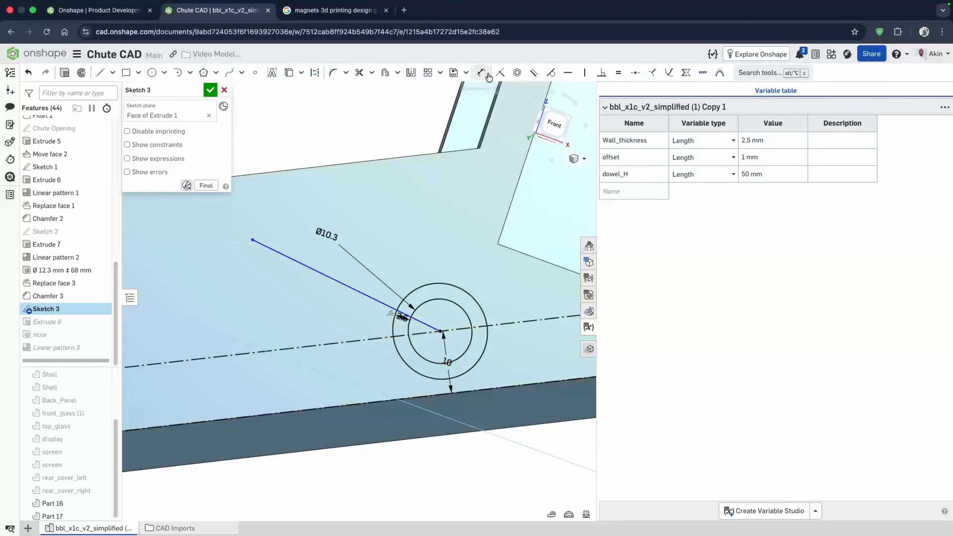
- Dimension the angle between the new line and the projected line as 30°
click(379, 338)
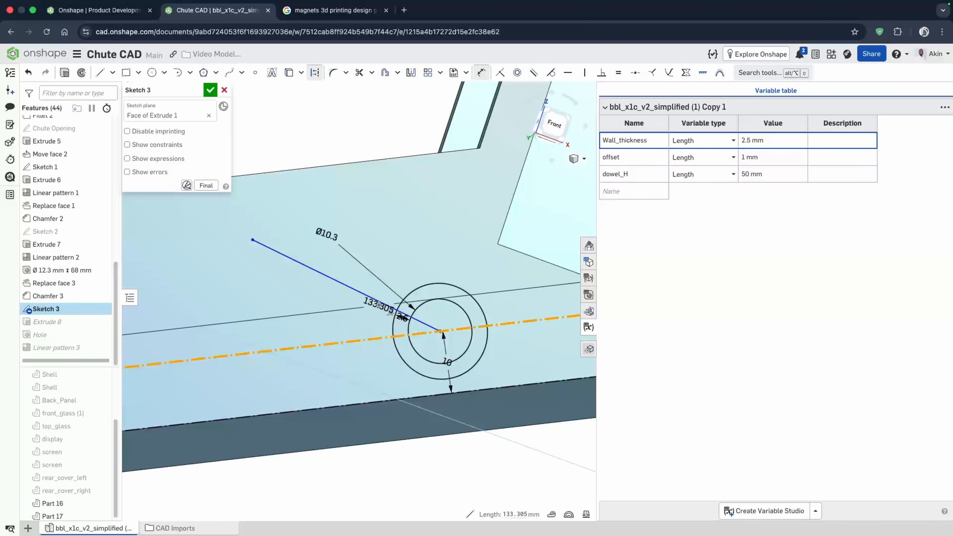
click(384, 304)
click(368, 319)
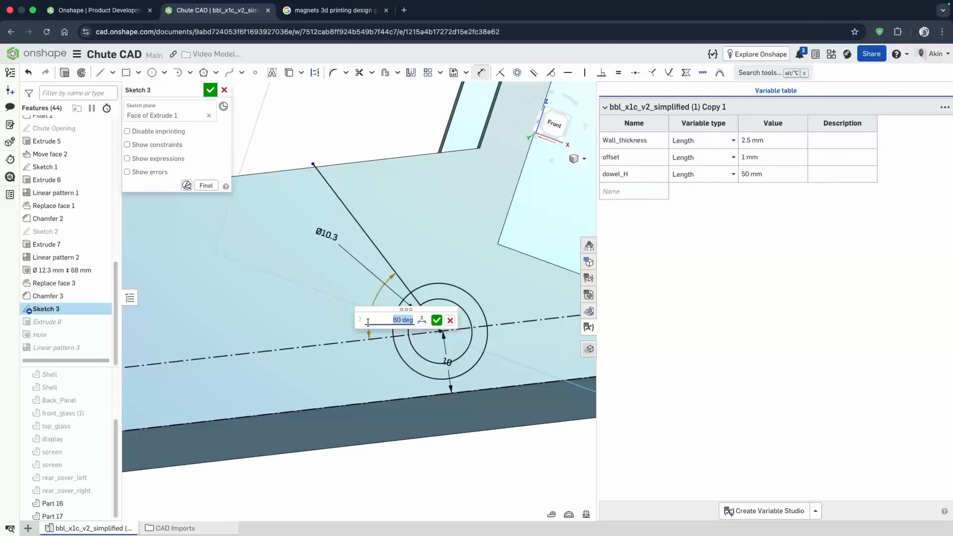
text(30)
key(Return)
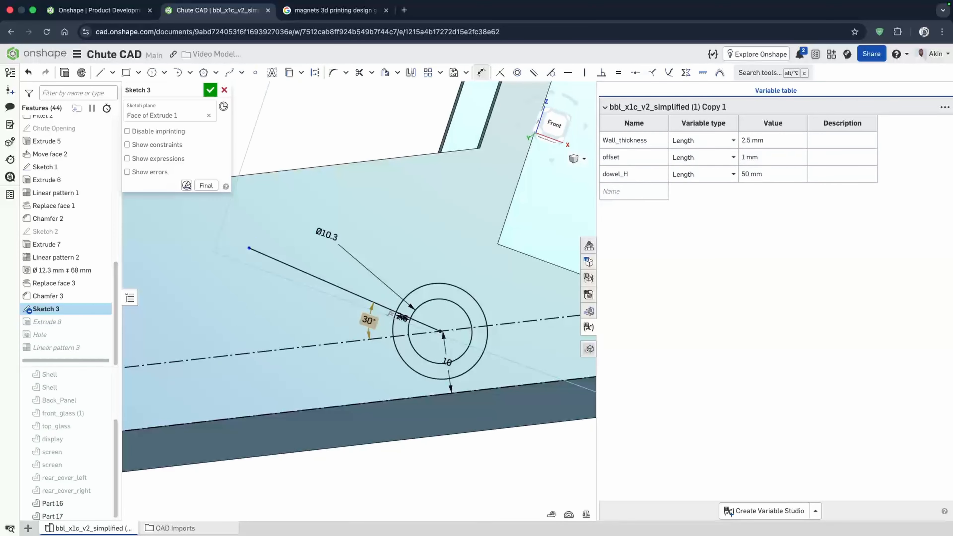
- Dimension the new line's end 40 mm from the projected line's left end, then close the sketch
scroll(467, 274, down, 2)
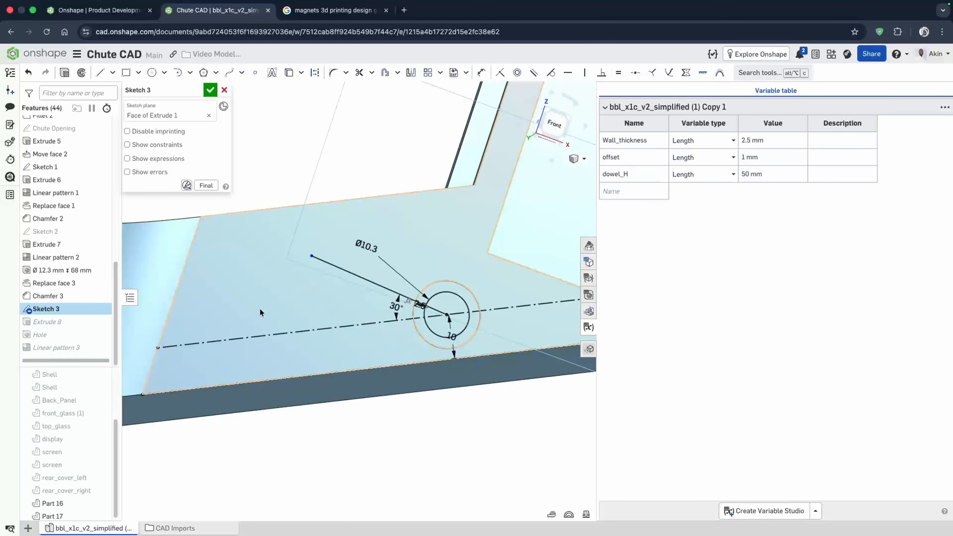
click(168, 347)
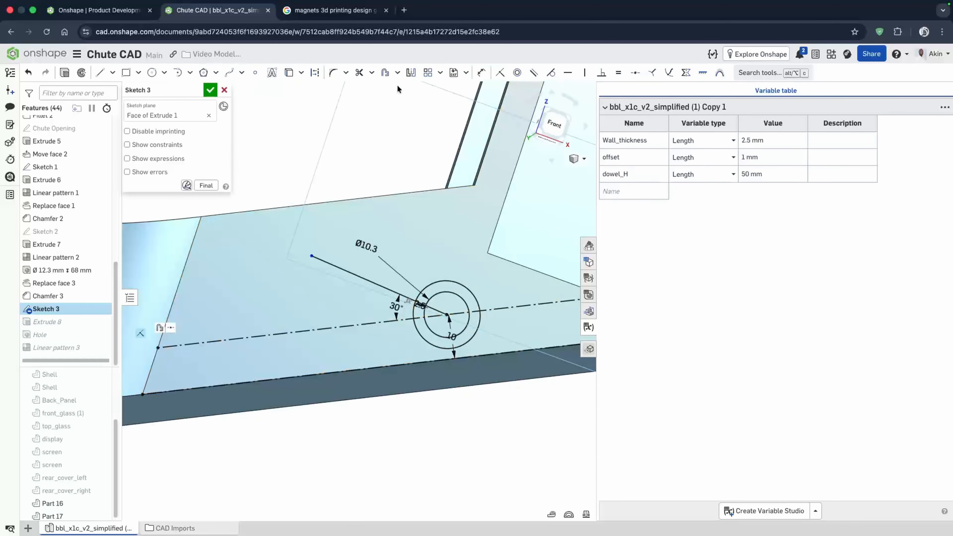
click(158, 349)
click(288, 292)
text(40)
key(Return)
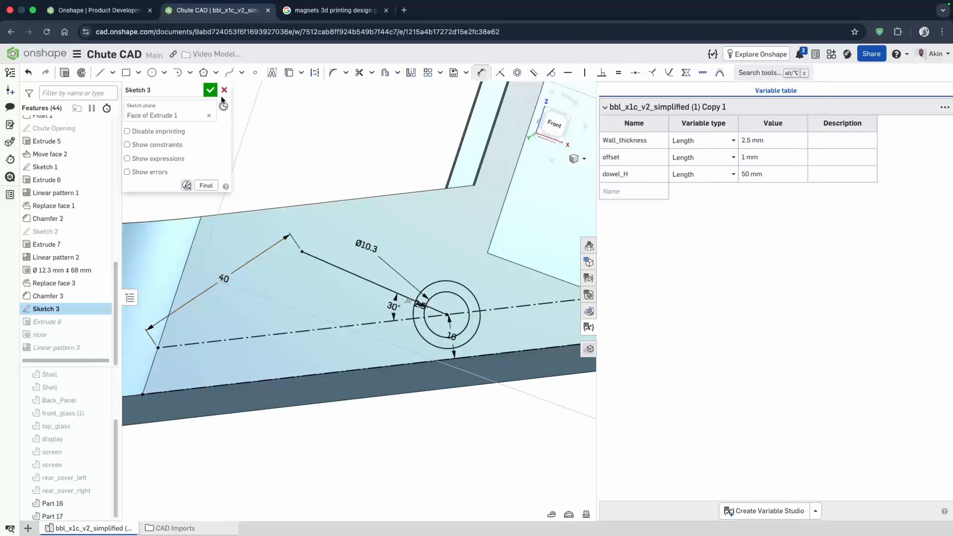
click(342, 273)
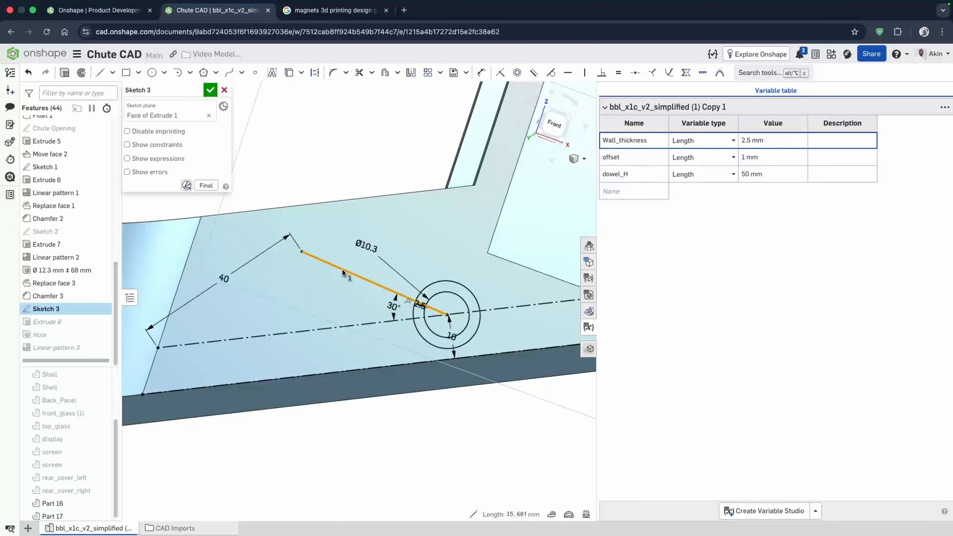
click(209, 90)
click(460, 411)
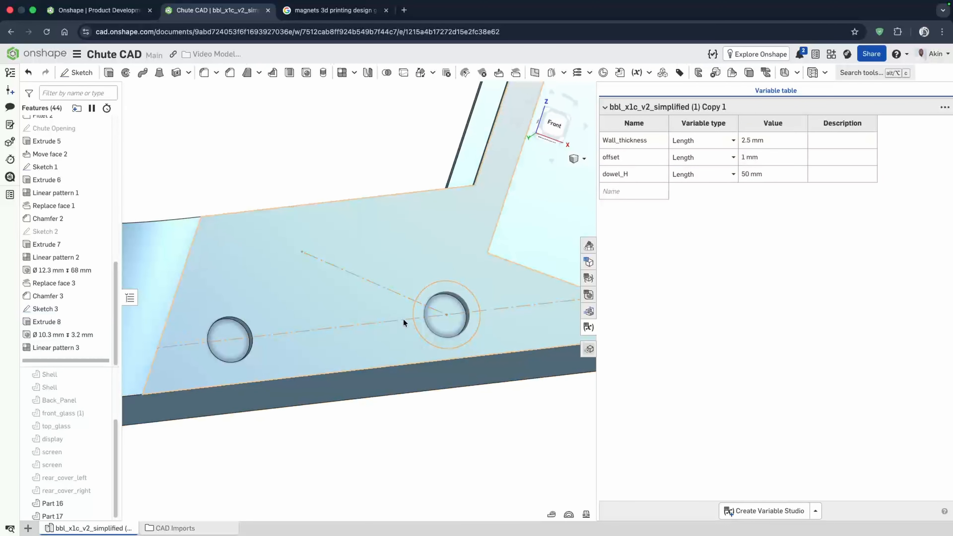
- Feature-pattern the boss extrusion and hole along the new sketch line, two instances 35 mm apart
click(355, 73)
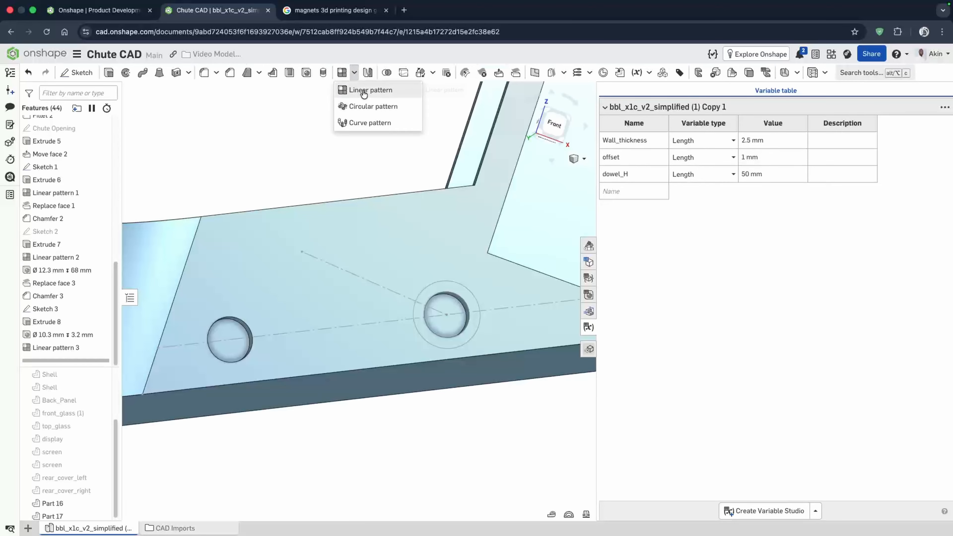
click(362, 90)
click(166, 103)
click(164, 132)
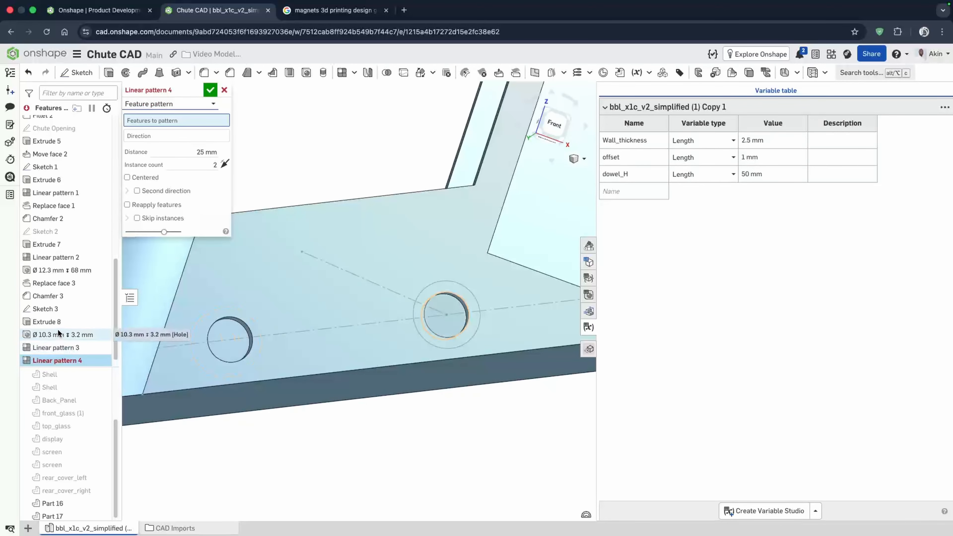
click(55, 322)
click(62, 335)
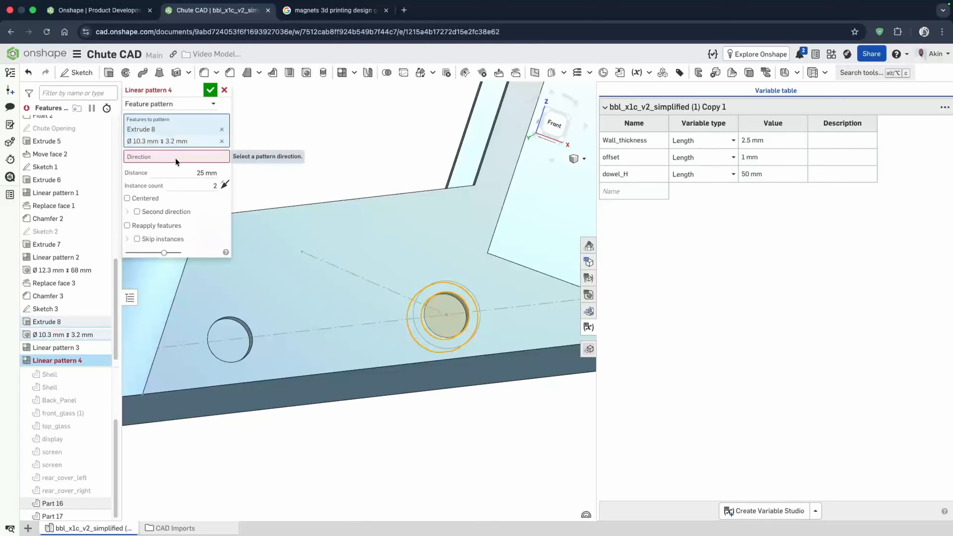
click(358, 274)
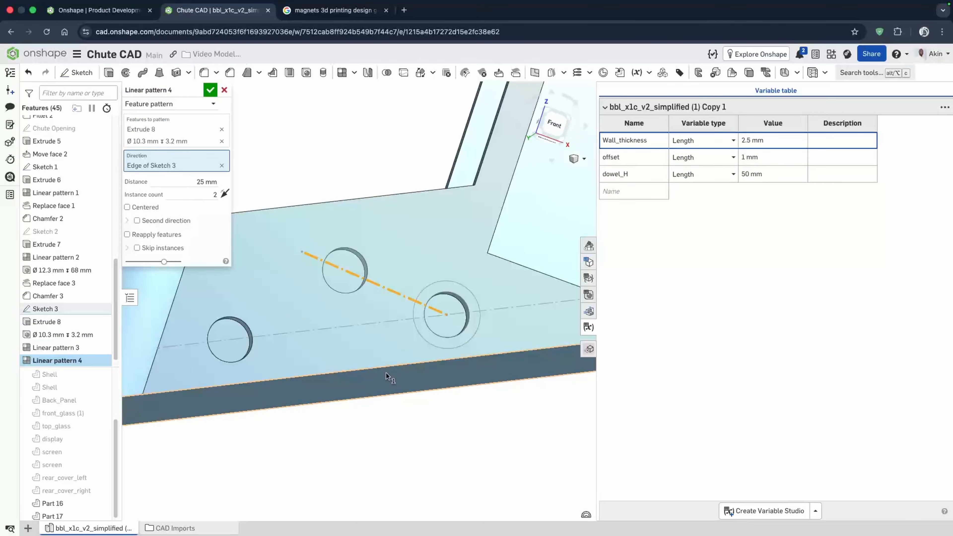
click(194, 185)
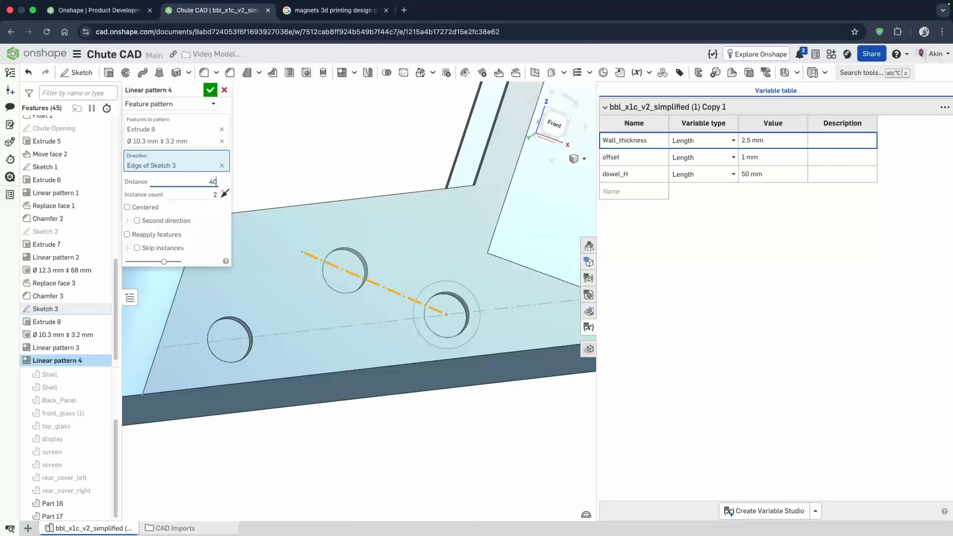
text(40)
key(Return)
text(3)
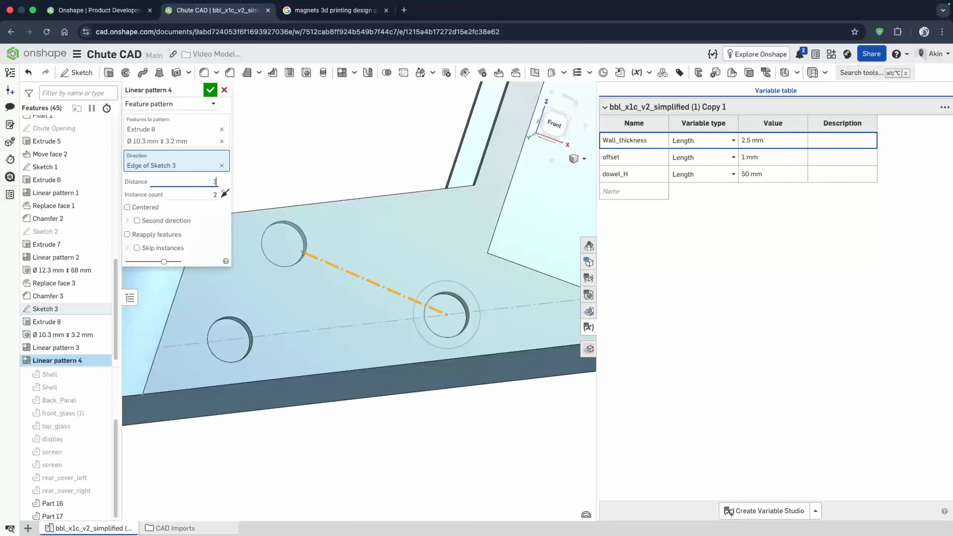
text(0)
key(Return)
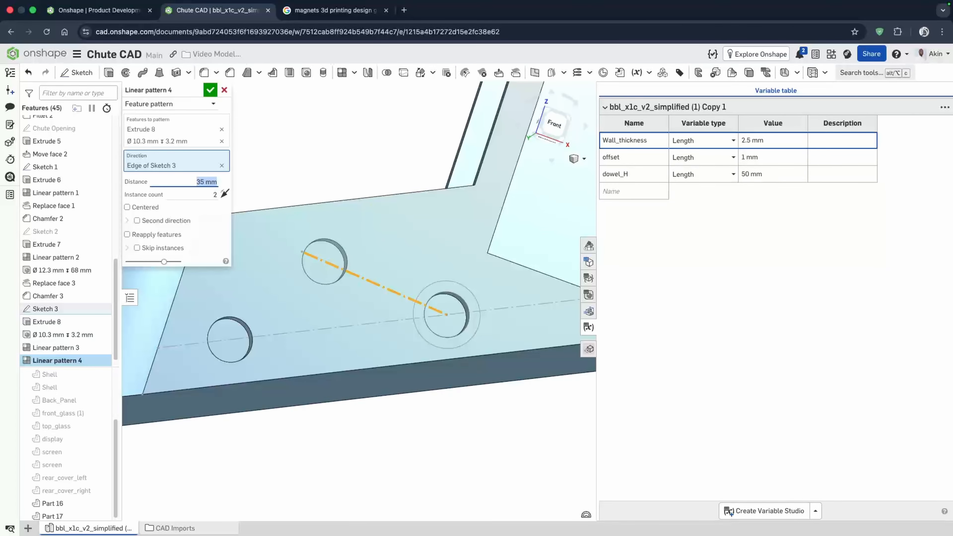
right_drag(330, 260, 312, 272)
click(211, 91)
- Chamfer the rim edges of the three pin holes by 0.5 mm
right_drag(322, 203, 340, 306)
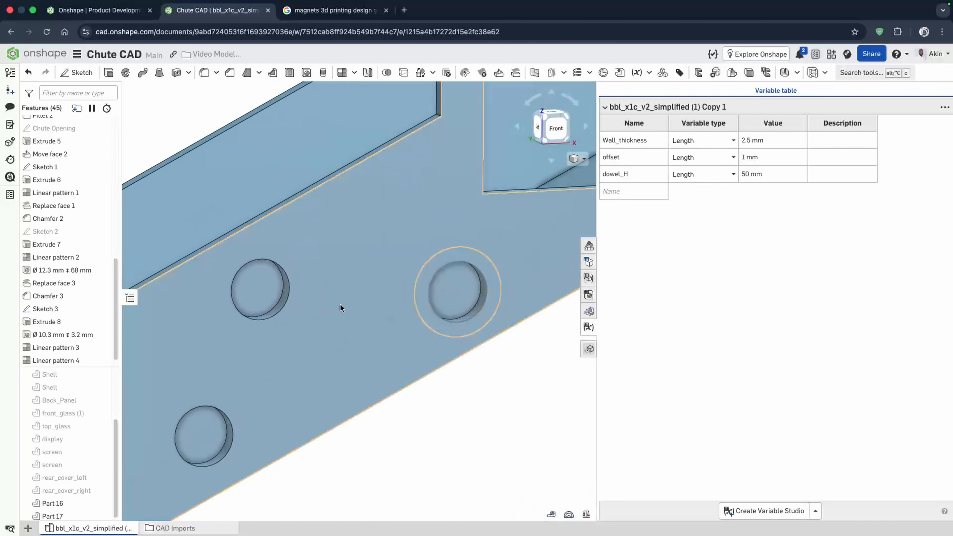
click(230, 72)
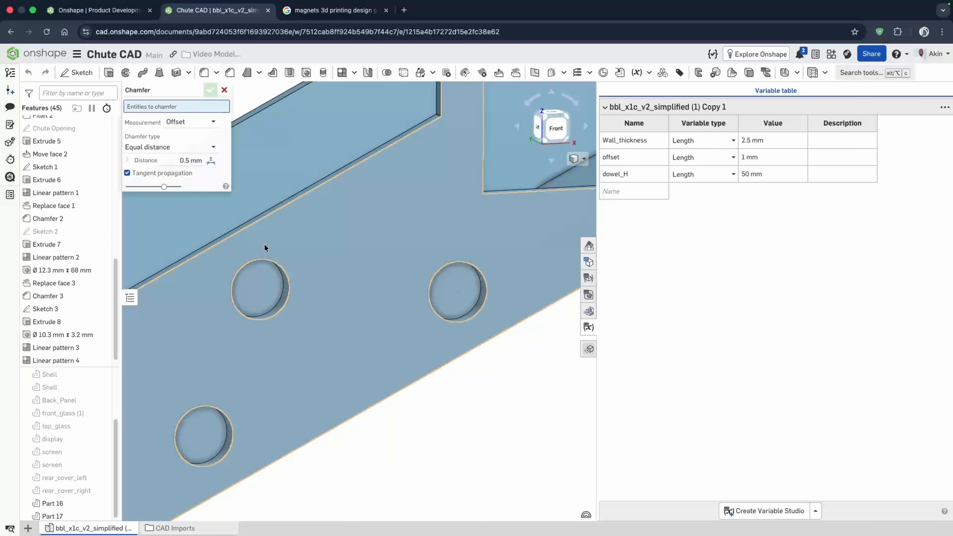
click(261, 258)
click(446, 268)
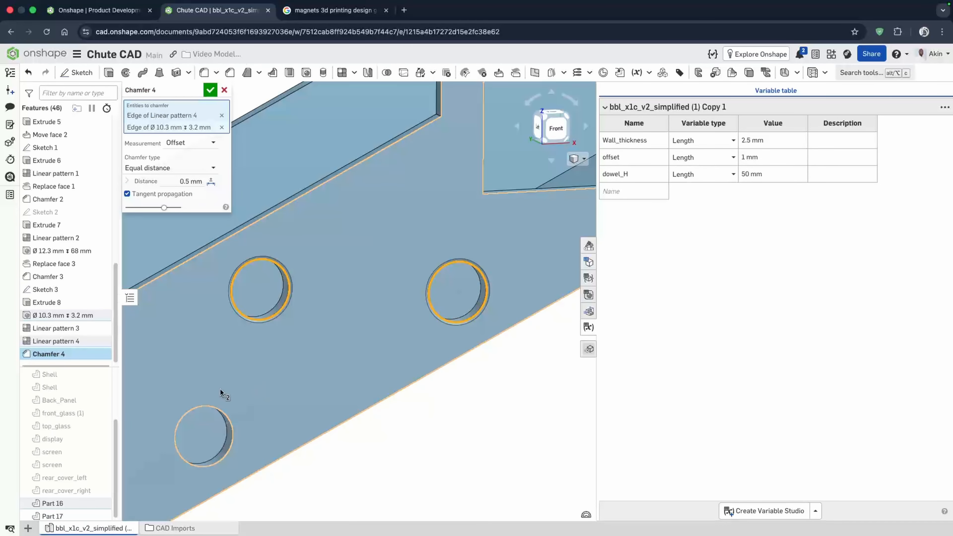
click(210, 407)
right_drag(273, 308, 261, 283)
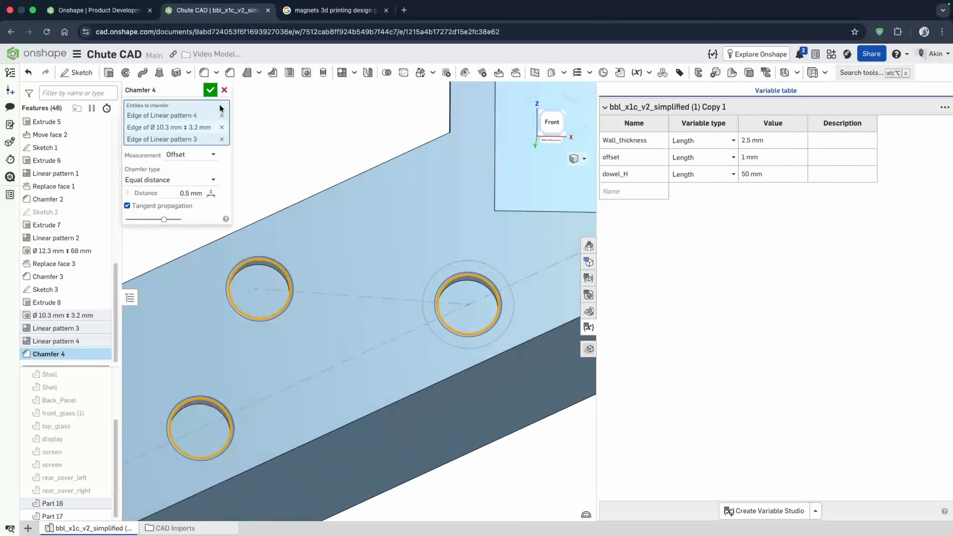
click(211, 92)
- Show all hidden parts and orbit around the chute, collector and printer
right_drag(358, 268, 304, 258)
scroll(378, 271, down, 6)
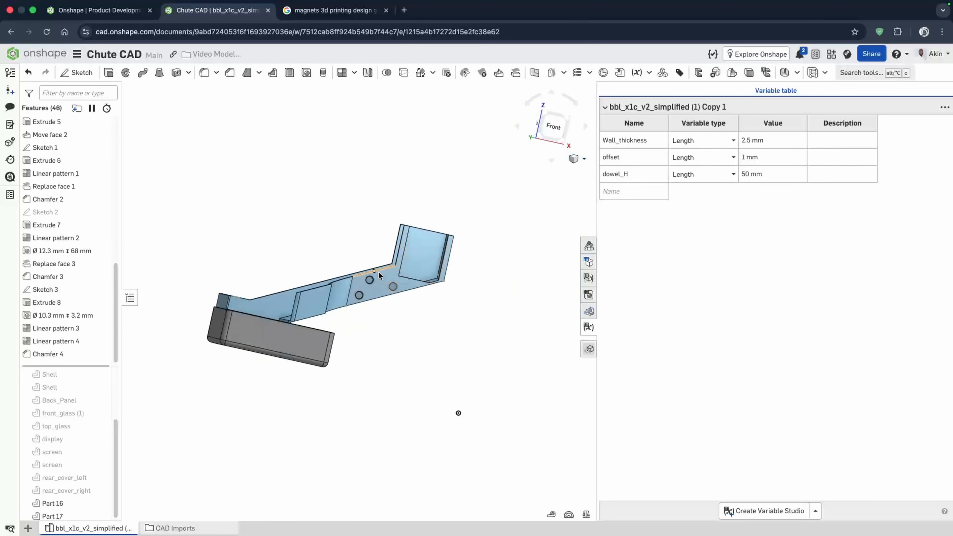
right_drag(379, 271, 394, 317)
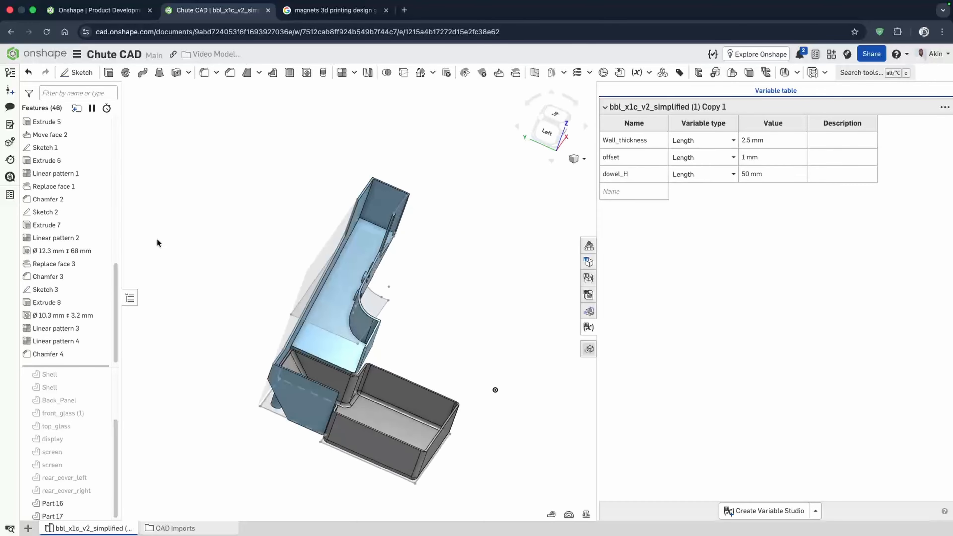
key(shift+h)
right_drag(158, 238, 130, 227)
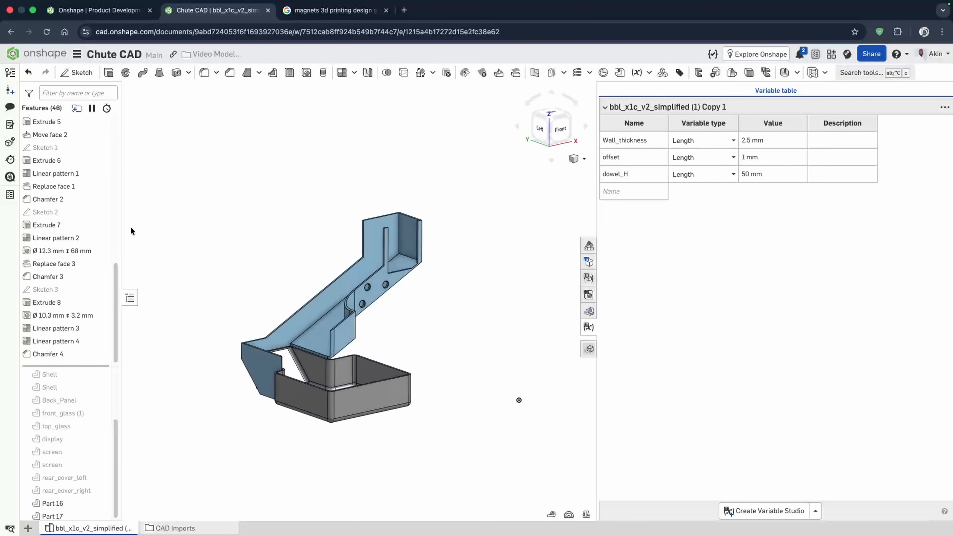
scroll(60, 184, up, 1)
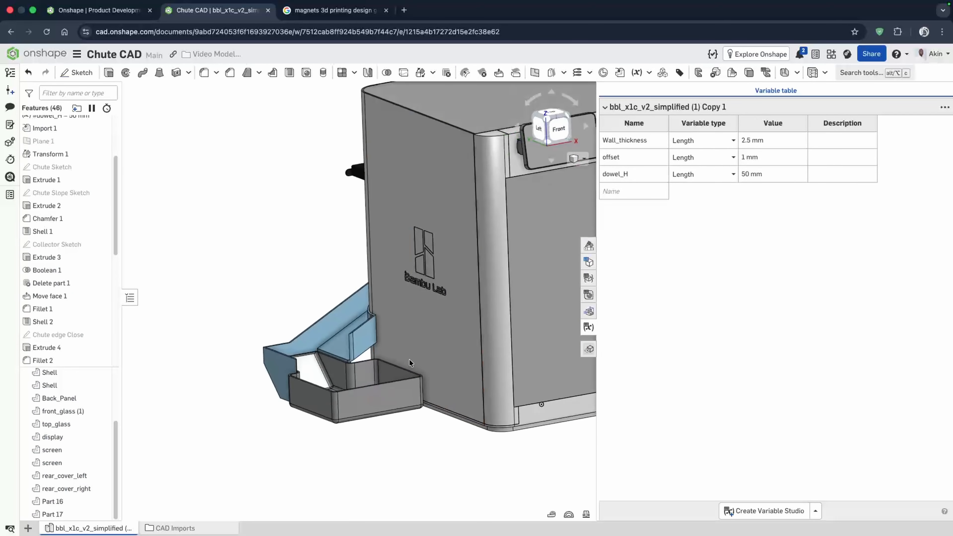
scroll(398, 357, up, 3)
scroll(392, 357, down, 5)
- Hide the front glass and measure the distance from the collector's outer edge to the printer's far side
click(497, 336)
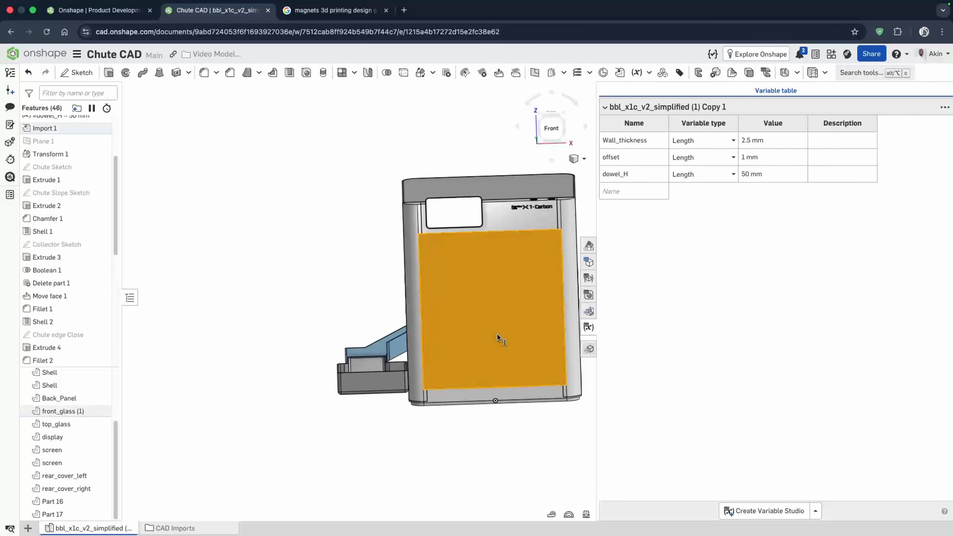
key(y)
key(f)
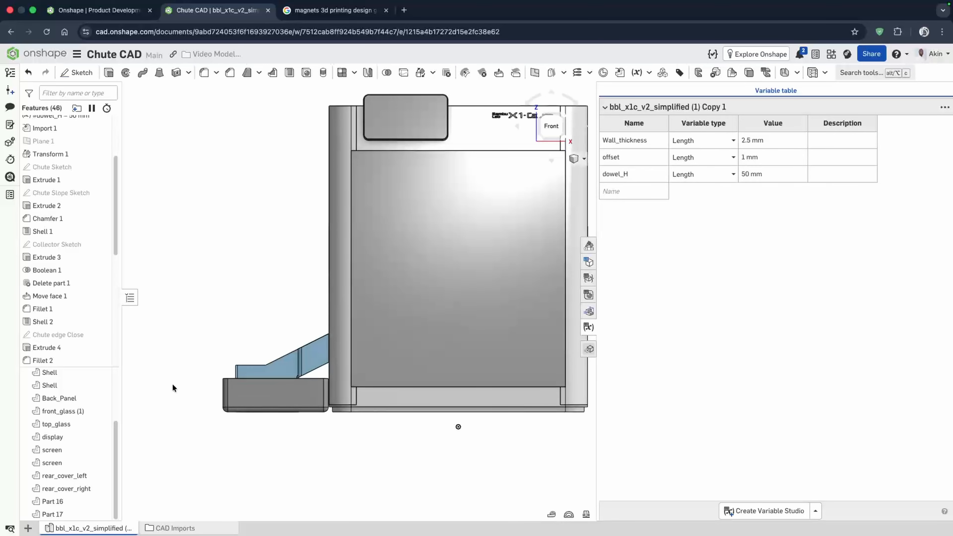
click(526, 393)
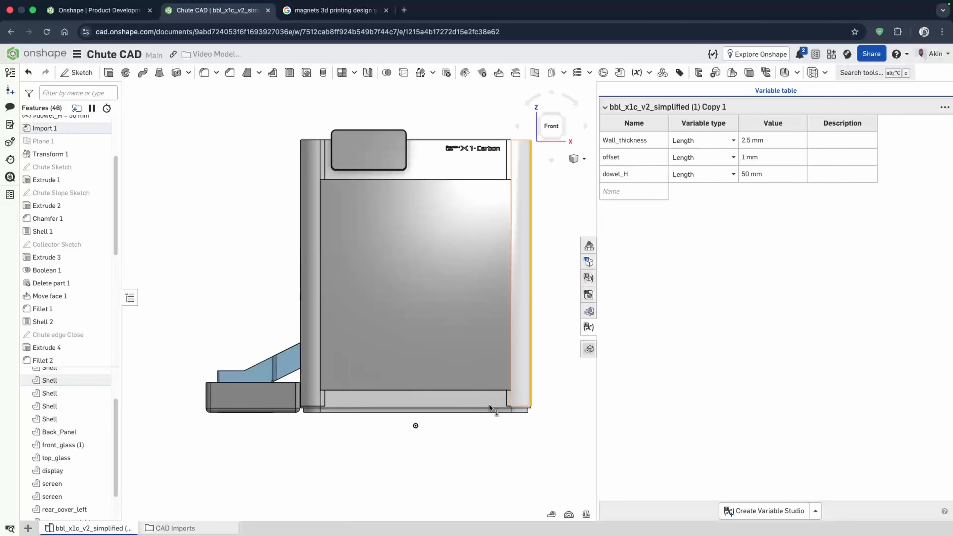
click(302, 442)
- Switch to Bambu Studio and import Chute.stl from Downloads onto the build plate
drag(597, 219, 775, 240)
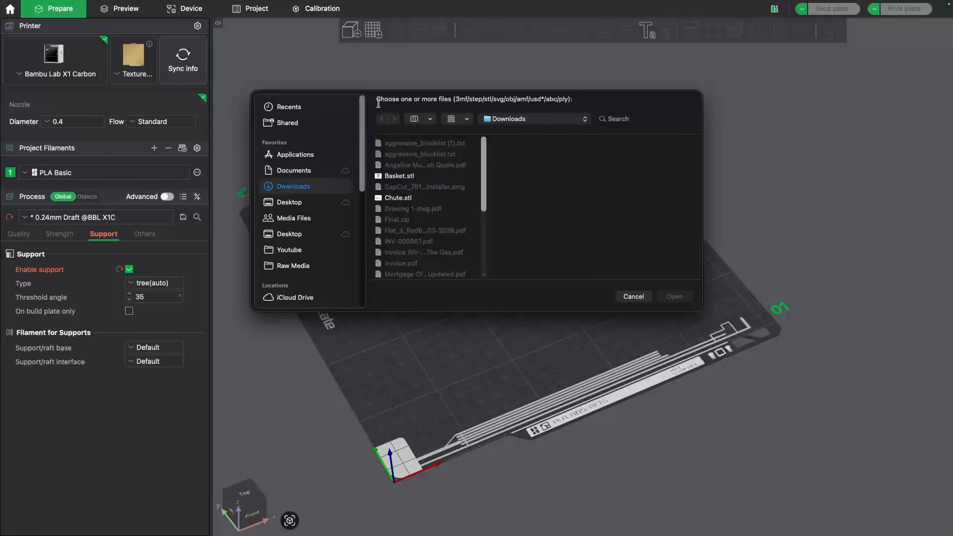
scroll(406, 189, down, 1)
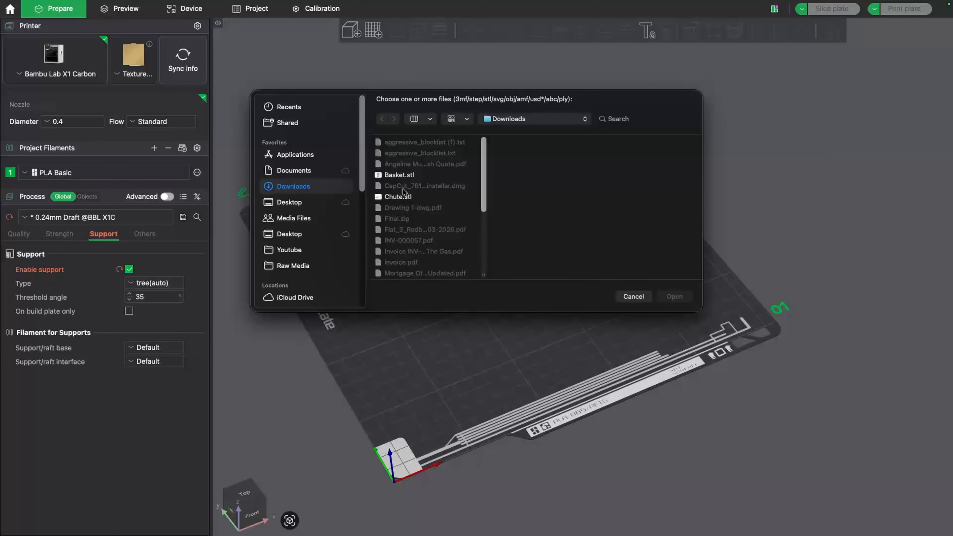
click(403, 199)
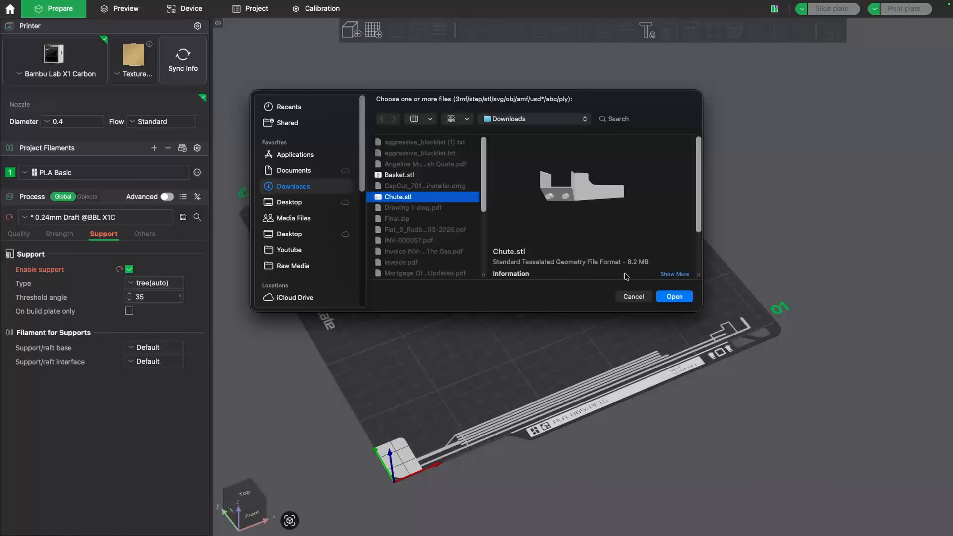
click(677, 299)
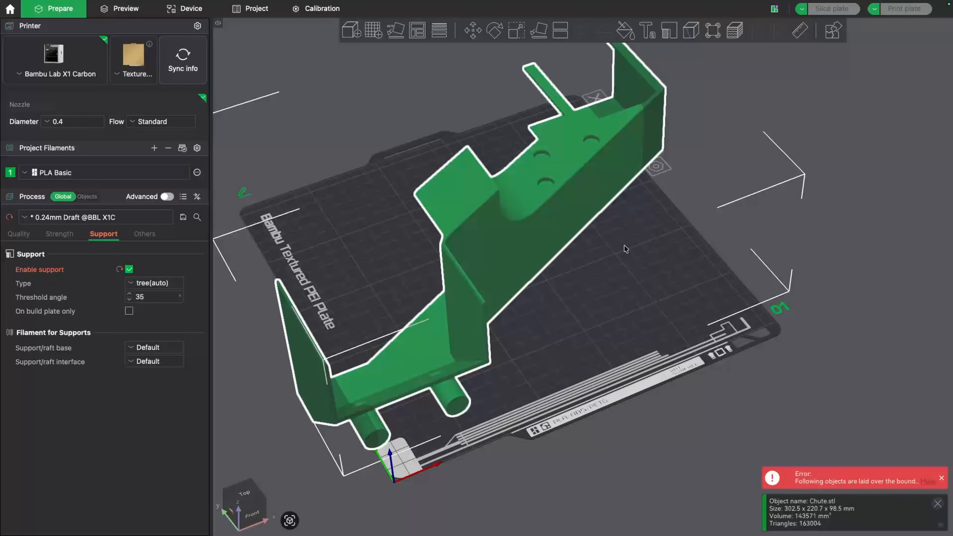
scroll(625, 248, up, 5)
scroll(804, 380, up, 4)
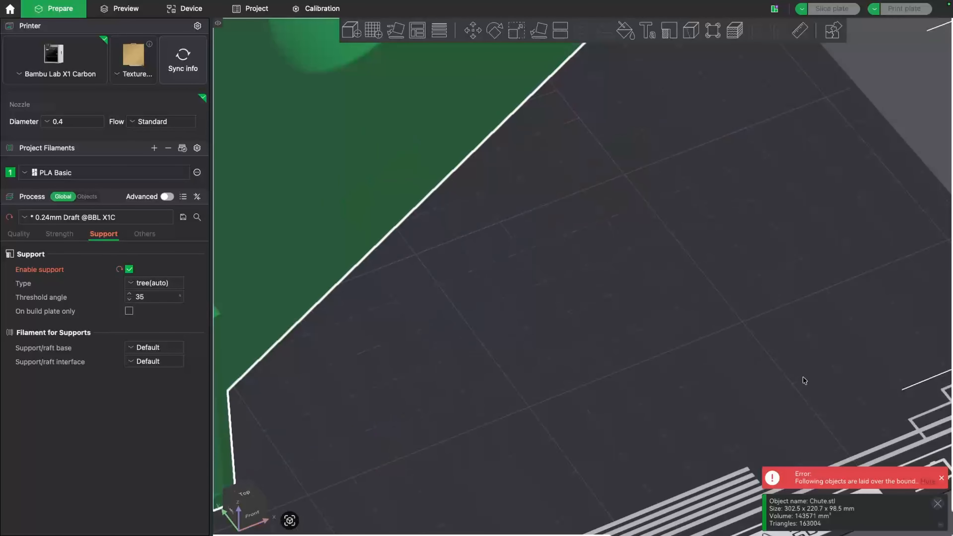
scroll(700, 322, down, 9)
drag(664, 417, 537, 413)
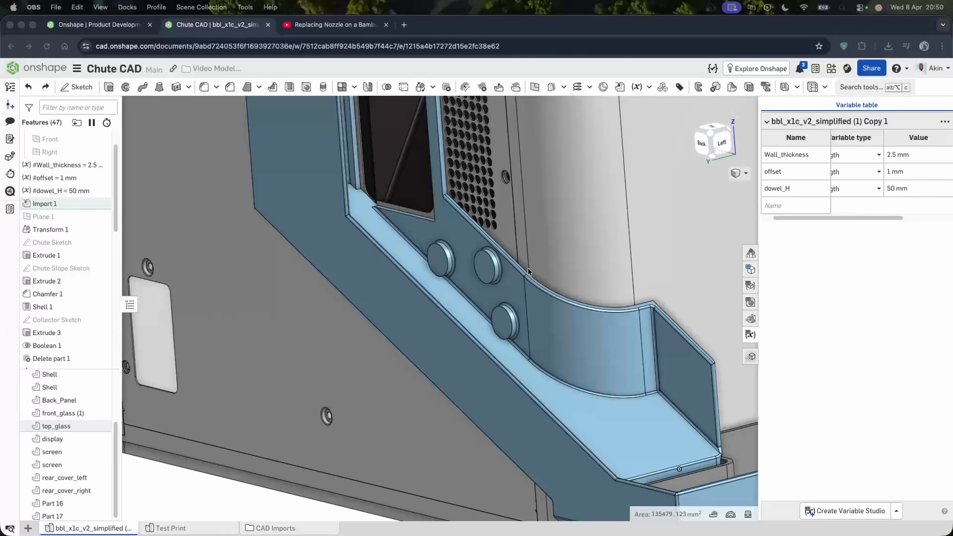
scroll(528, 271, down, 5)
mouse_move(532, 266)
right_down()
mouse_move(498, 254)
mouse_move(518, 265)
right_up()
scroll(517, 262, up, 2)
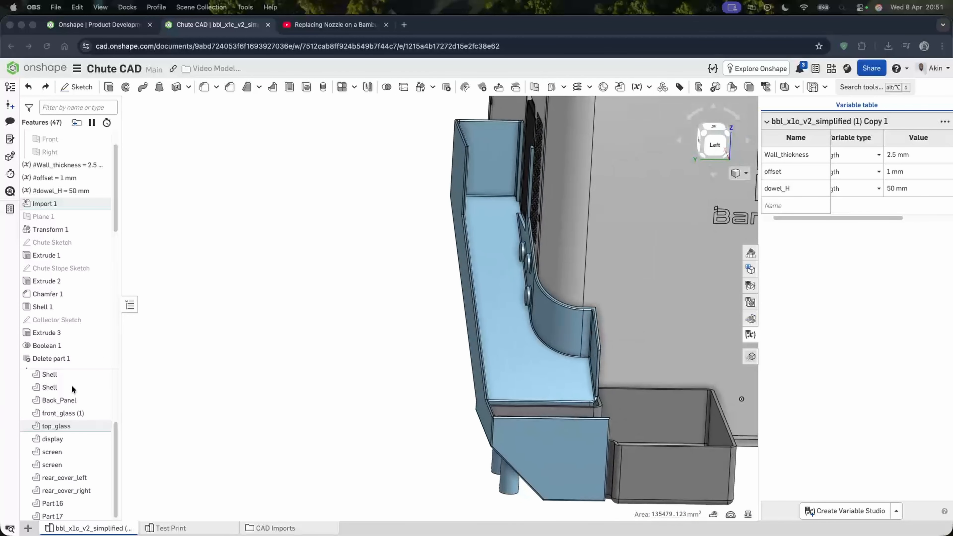
- Hide all the imported printer parts so only the chute and collector remain visible
scroll(80, 418, down, 1)
click(73, 496)
scroll(75, 491, up, 3)
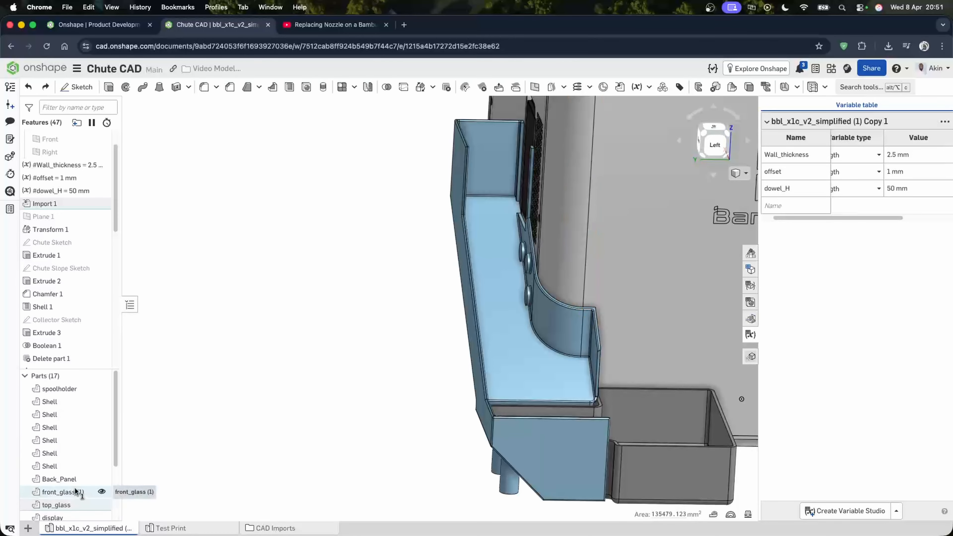
drag(76, 488, 94, 403)
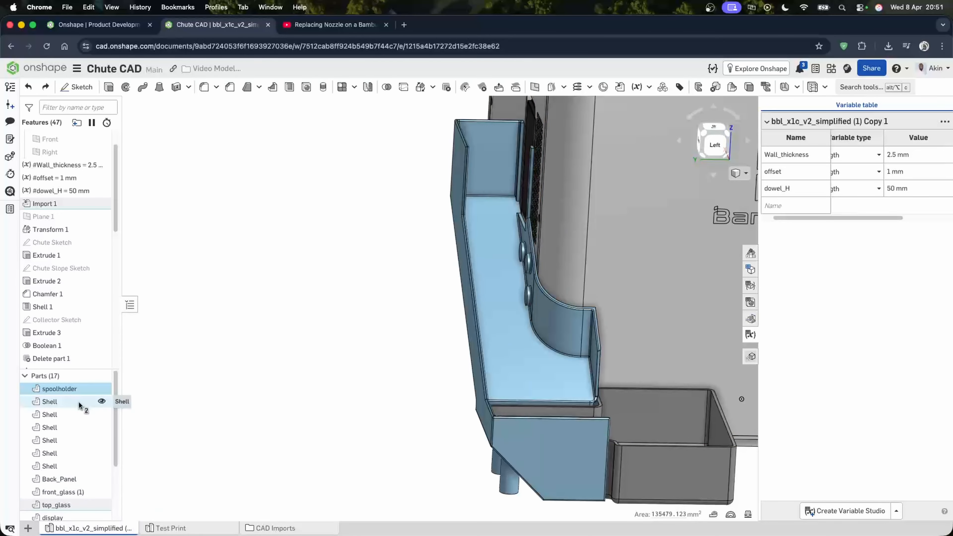
scroll(79, 479, down, 3)
shift+click(67, 492)
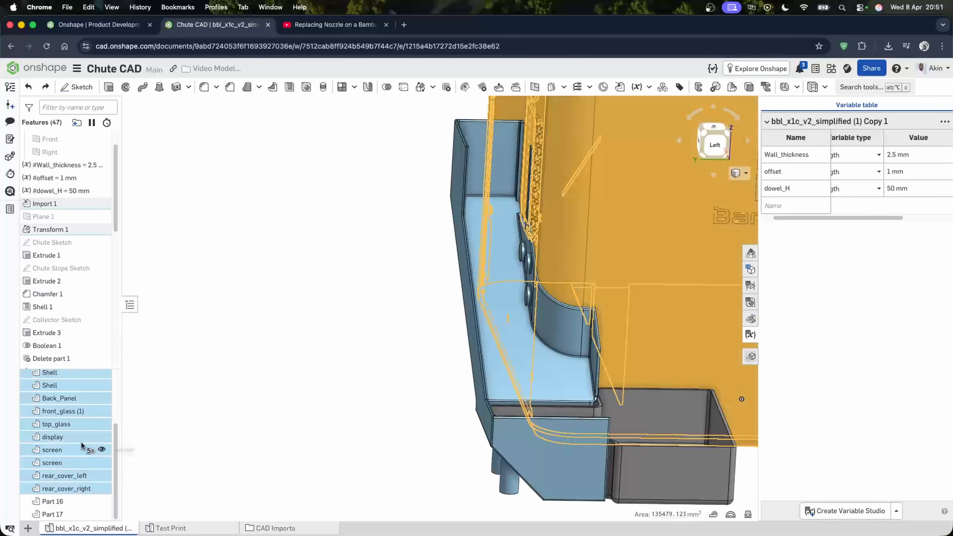
right_click(82, 445)
click(120, 368)
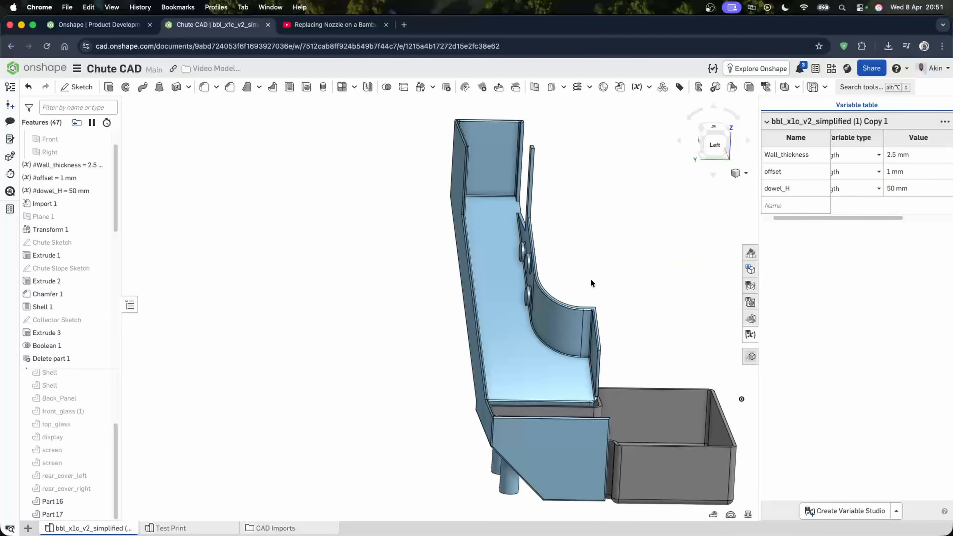
- Create a plane through the chute's inner edge at a 0 deg line angle to its floor face
right_drag(591, 280, 541, 317)
scroll(542, 317, up, 5)
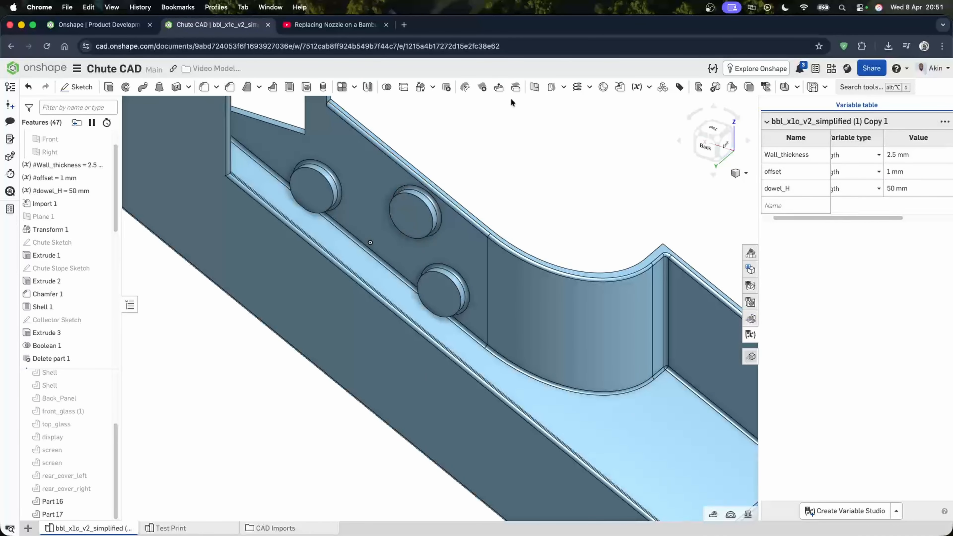
scroll(366, 251, up, 2)
click(362, 249)
click(351, 356)
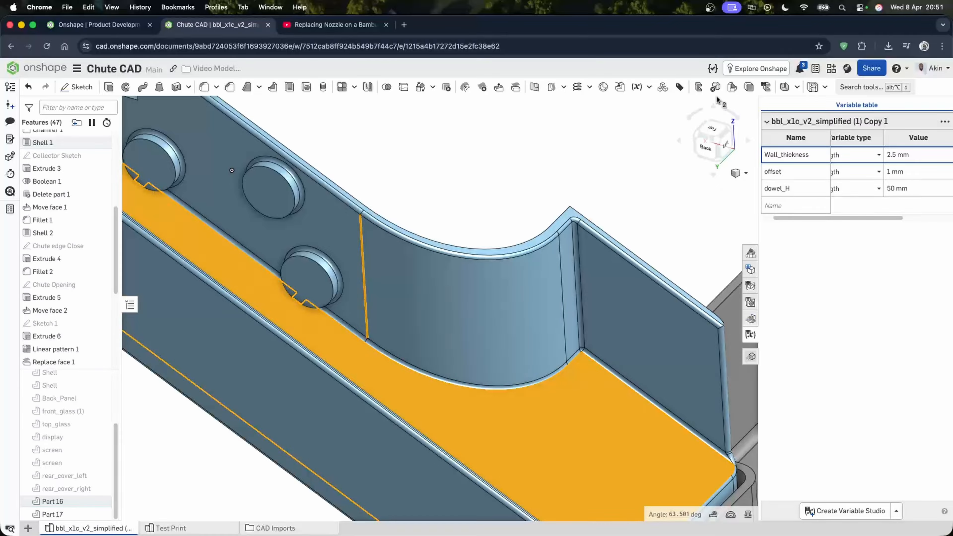
click(532, 90)
scroll(469, 191, down, 3)
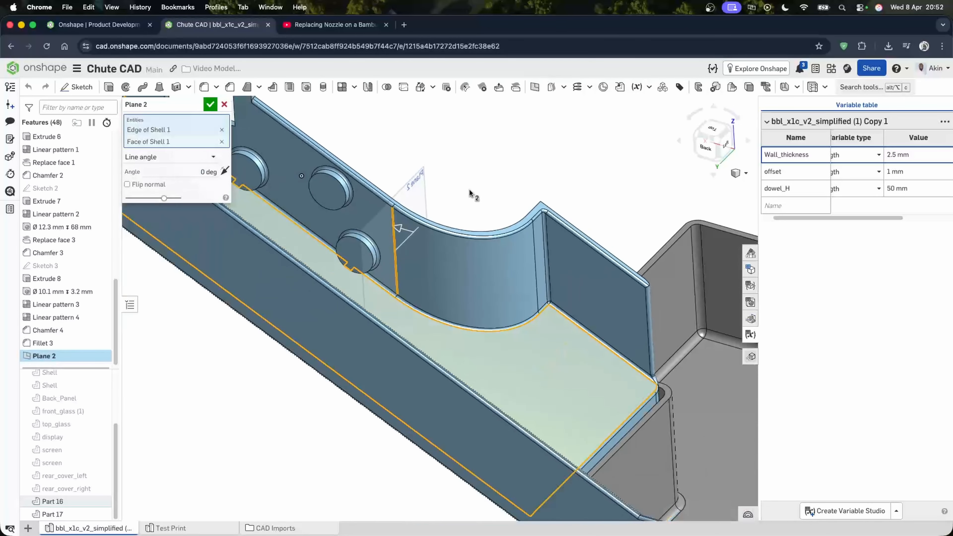
right_drag(470, 190, 456, 166)
click(210, 105)
- Split Part 16 with Plane 2, keeping the tools and both sides
scroll(457, 166, up, 1)
scroll(457, 166, down, 5)
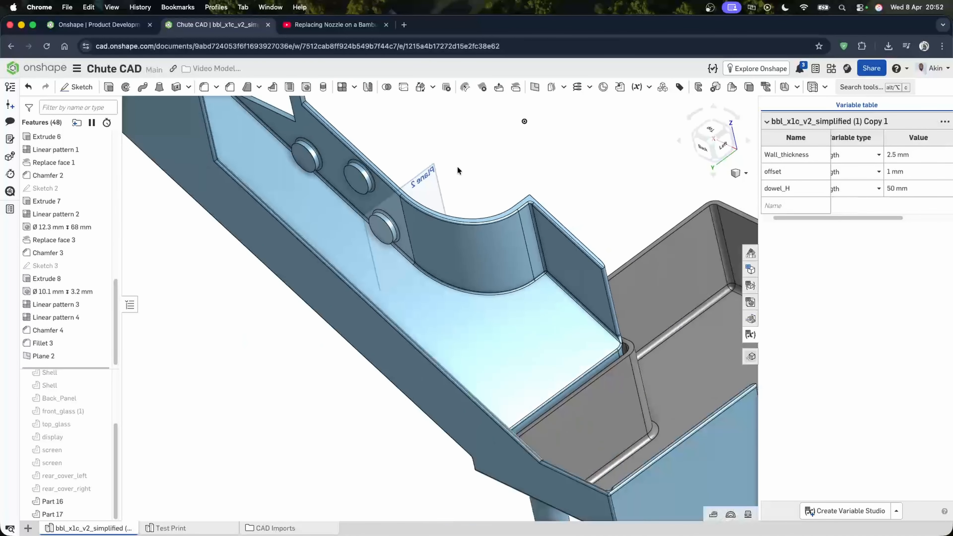
scroll(360, 286, up, 4)
scroll(411, 224, down, 2)
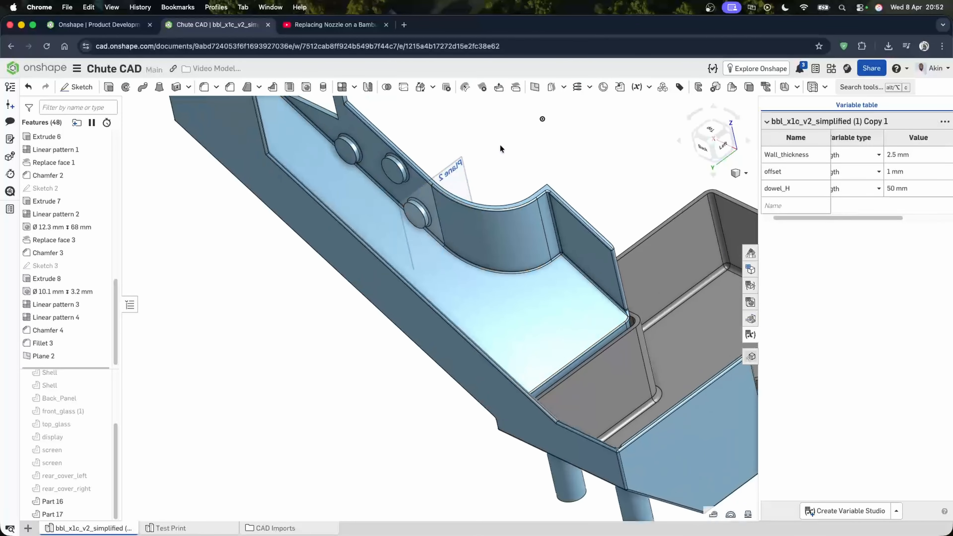
click(404, 87)
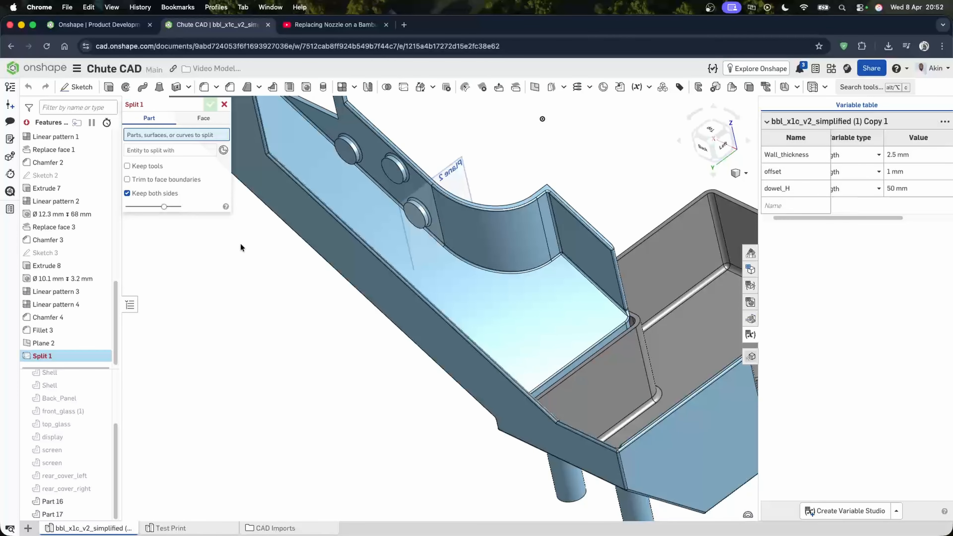
click(402, 278)
click(165, 153)
click(468, 182)
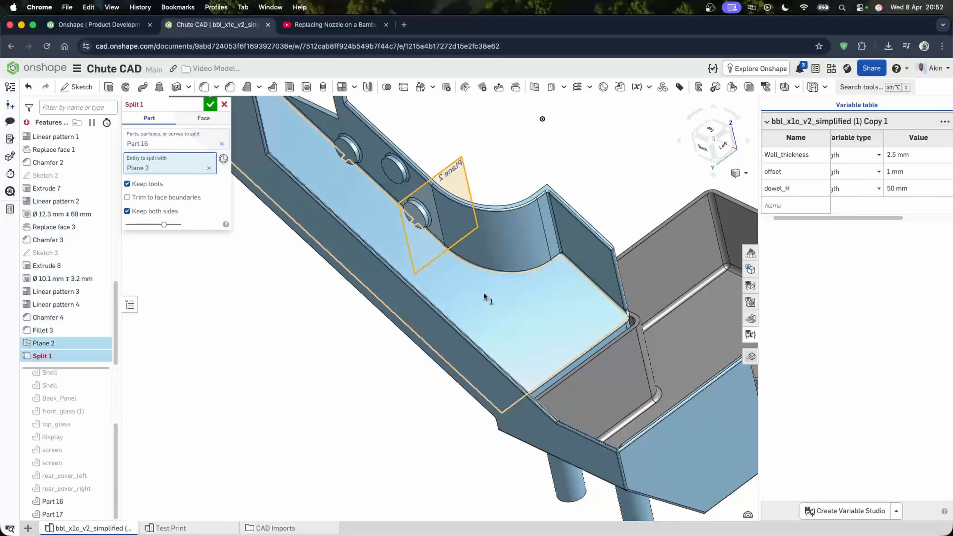
click(210, 105)
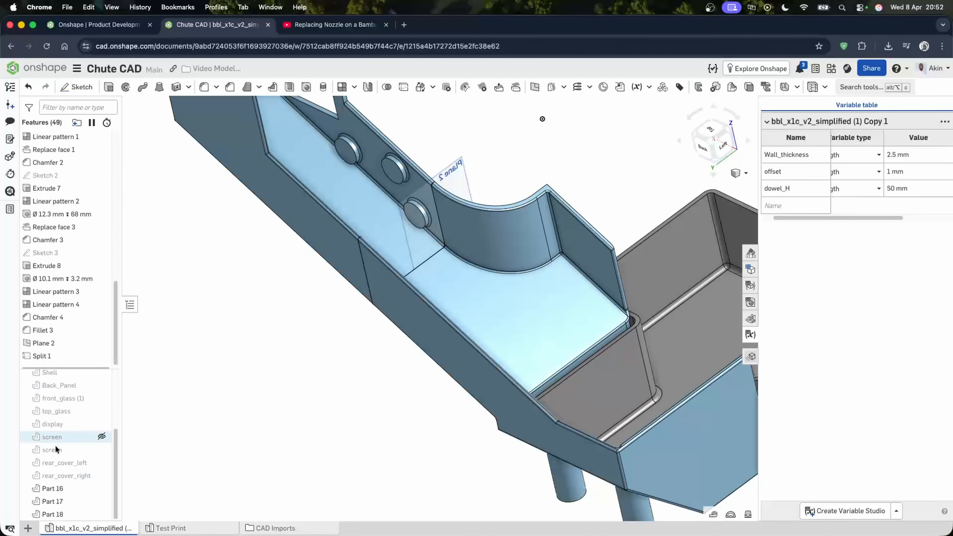
- Hide Part 18, the lower section produced by the split
right_drag(546, 227, 584, 154)
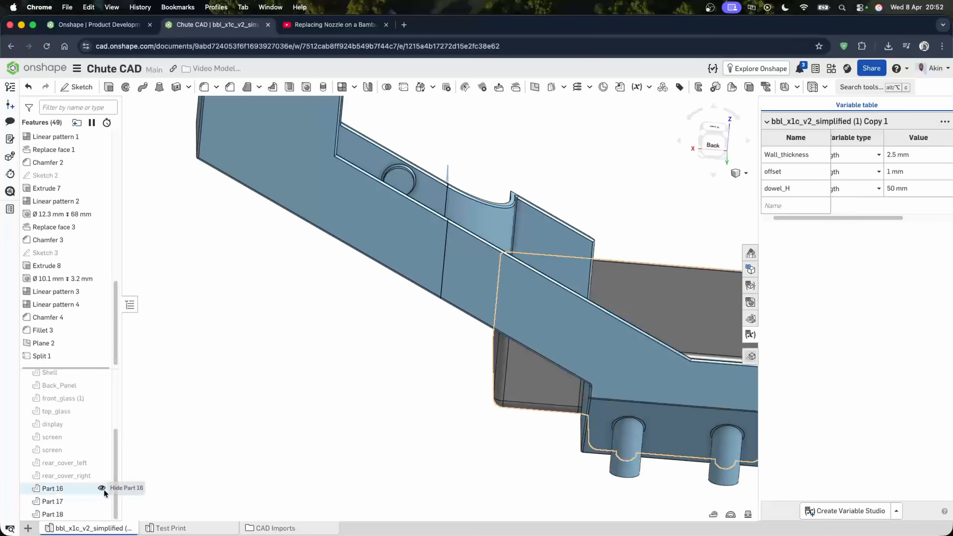
click(107, 514)
right_drag(472, 390, 399, 334)
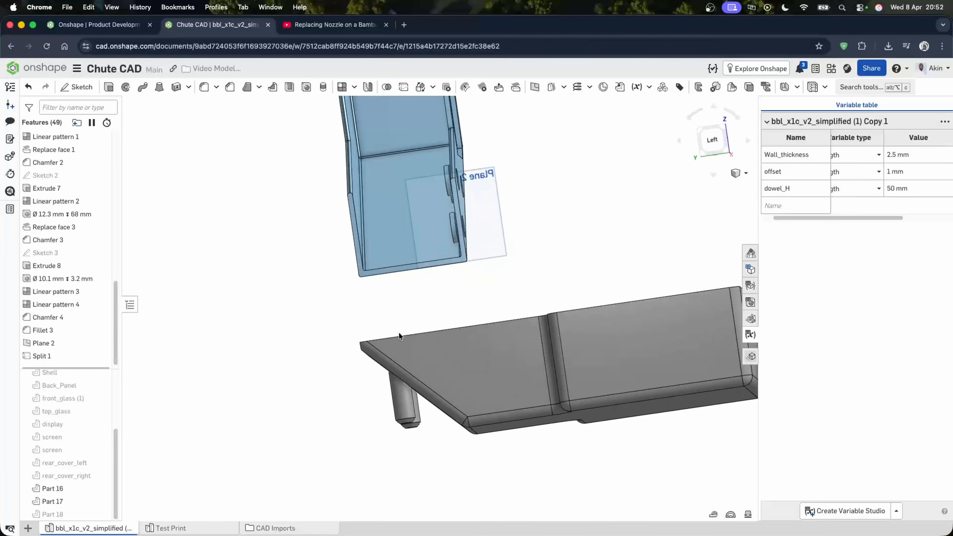
scroll(454, 206, up, 10)
scroll(443, 229, down, 5)
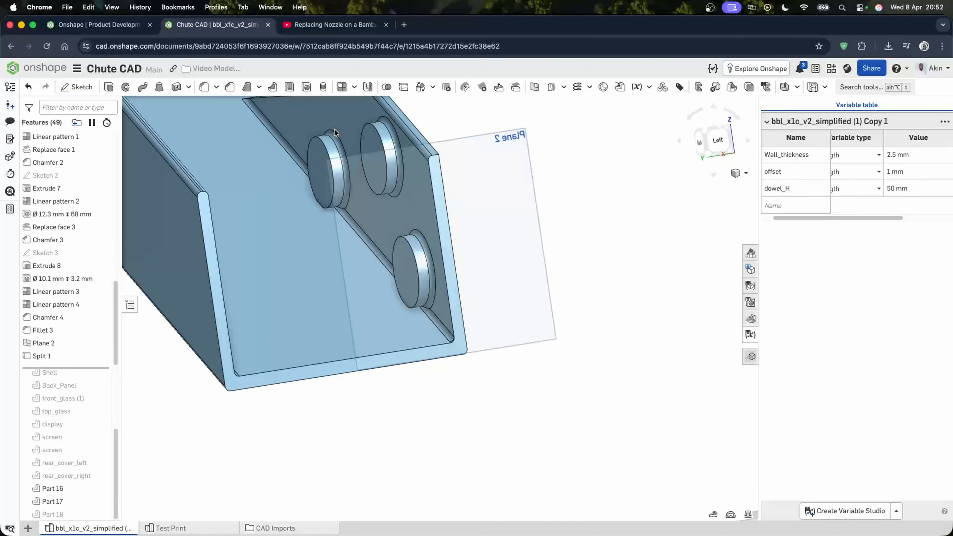
- Start a sketch on Plane 2, view it head-on, and draw a 2.5 mm construction line across the wall top
click(77, 87)
click(527, 237)
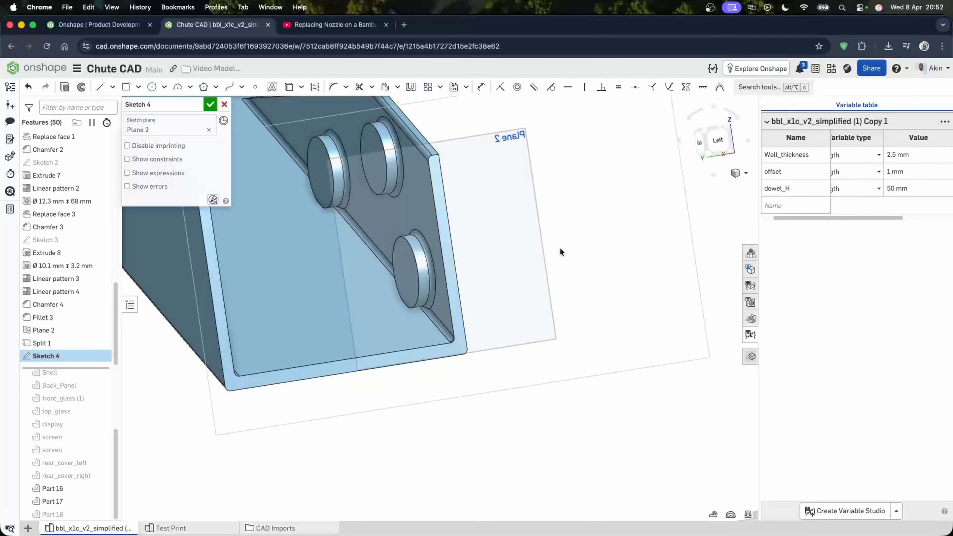
key(n)
scroll(430, 332, up, 6)
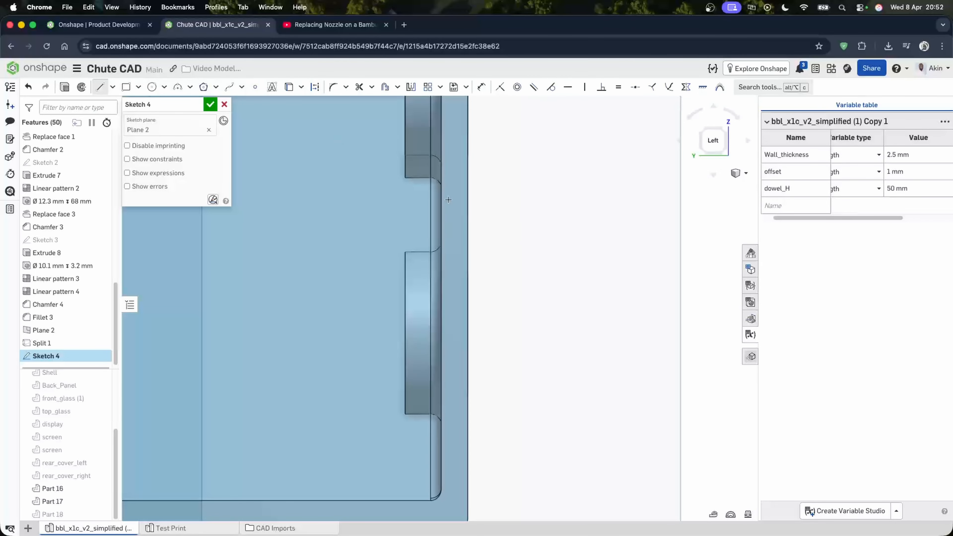
scroll(453, 156, down, 2)
scroll(454, 116, up, 3)
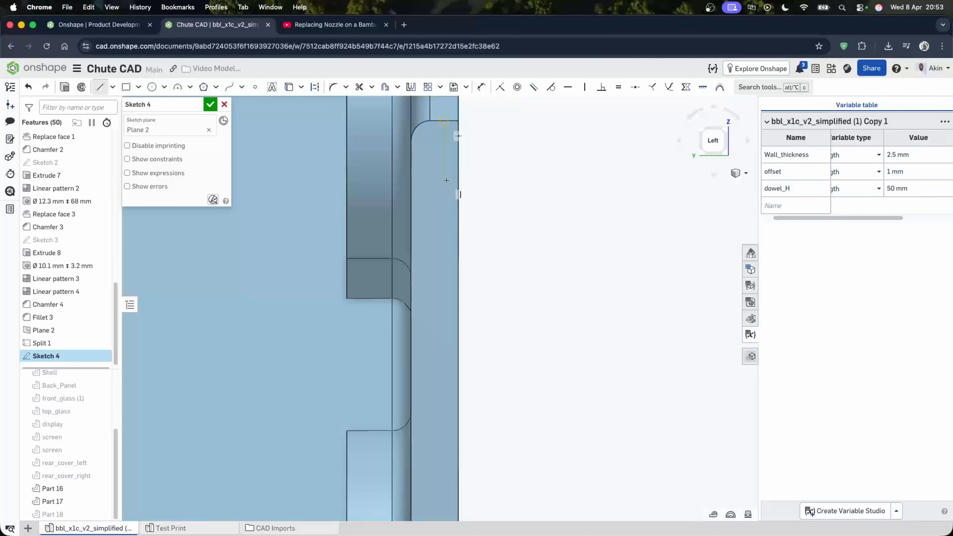
scroll(426, 159, up, 1)
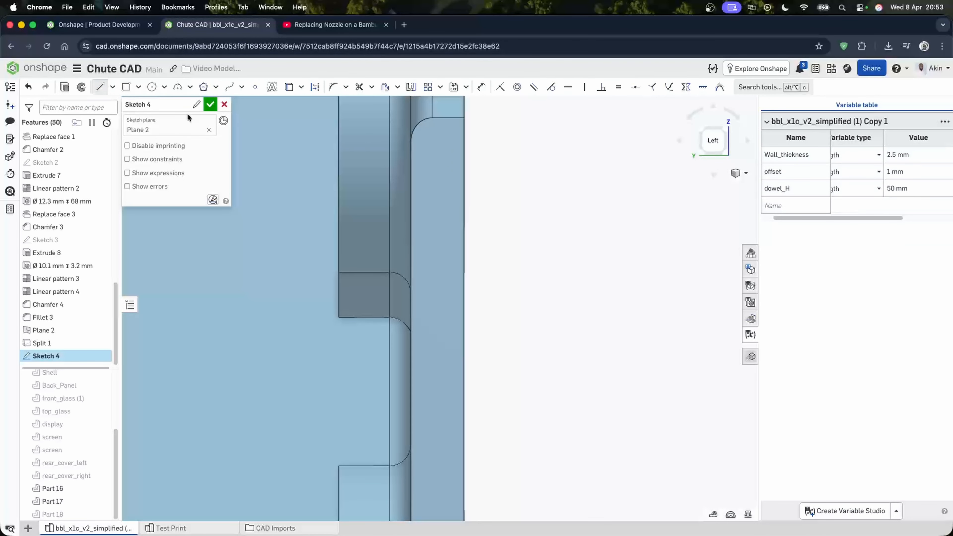
click(410, 141)
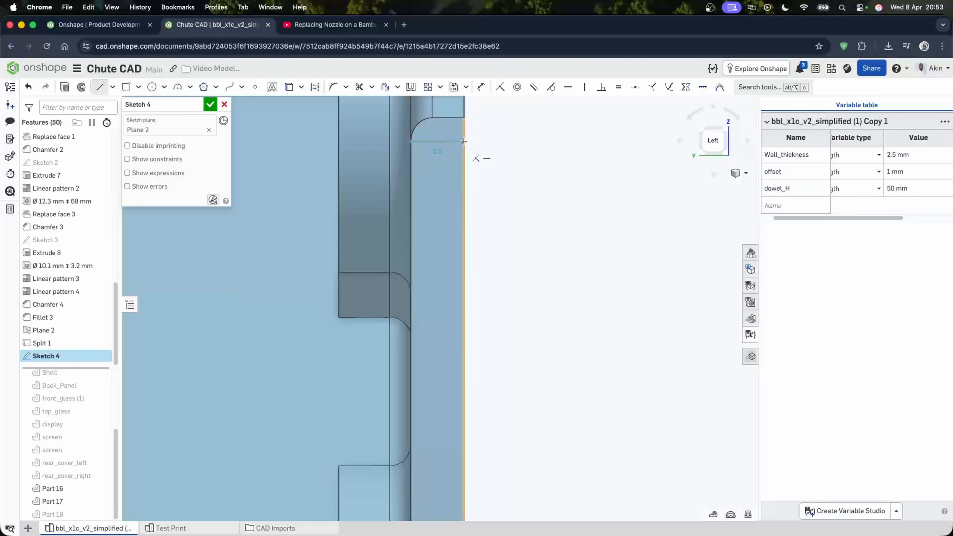
click(464, 141)
click(438, 139)
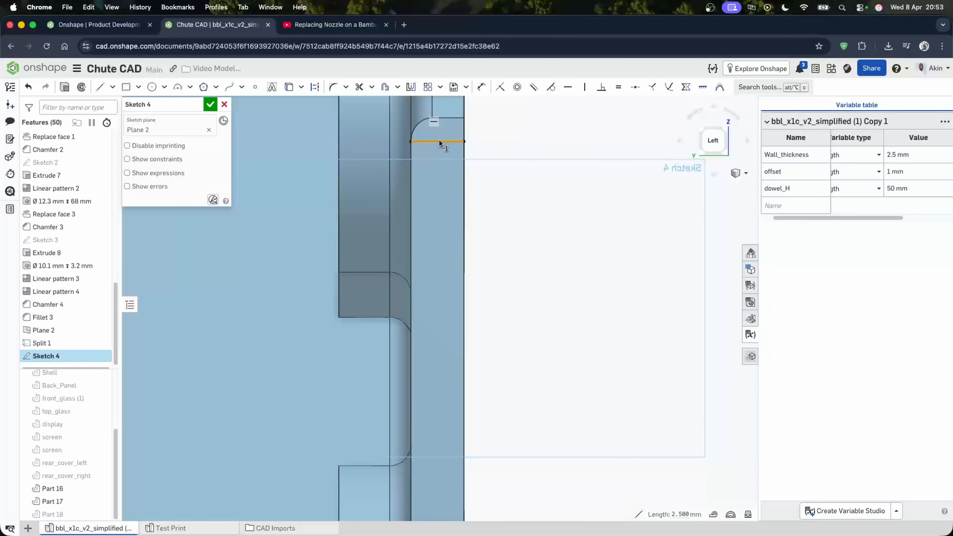
key(q)
- Draw a slot along the 20 mm vertical construction line beside the pins and set its width to 1 mm
scroll(541, 125, down, 1)
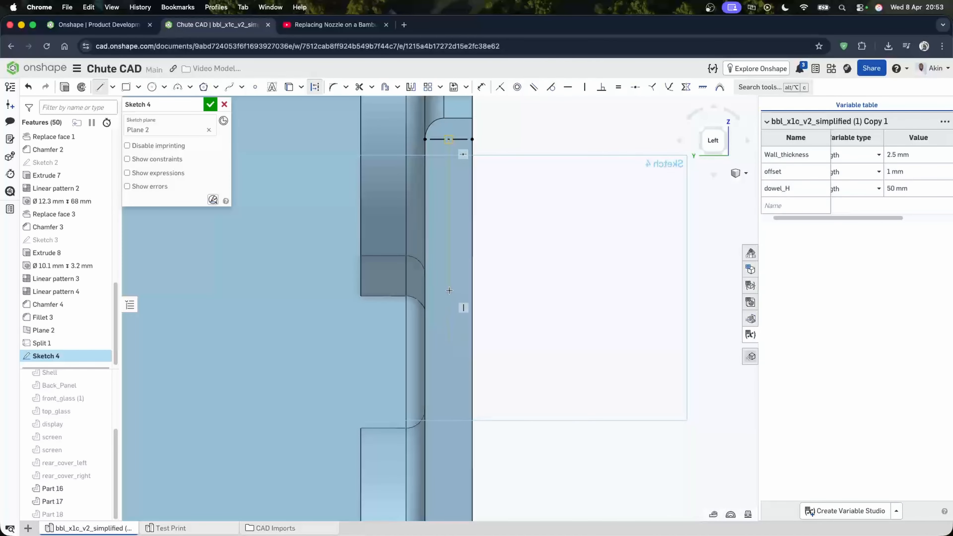
scroll(434, 269, down, 5)
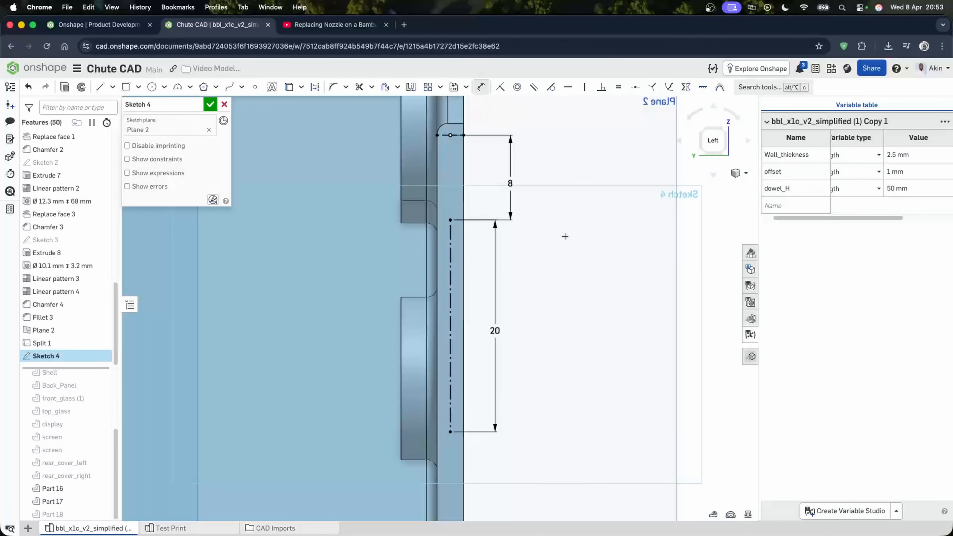
scroll(557, 244, down, 5)
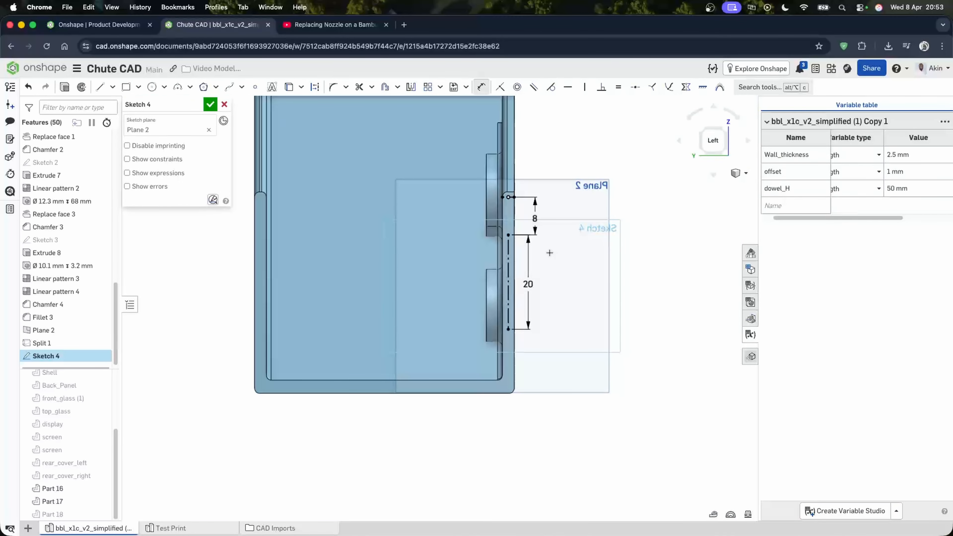
scroll(499, 290, up, 3)
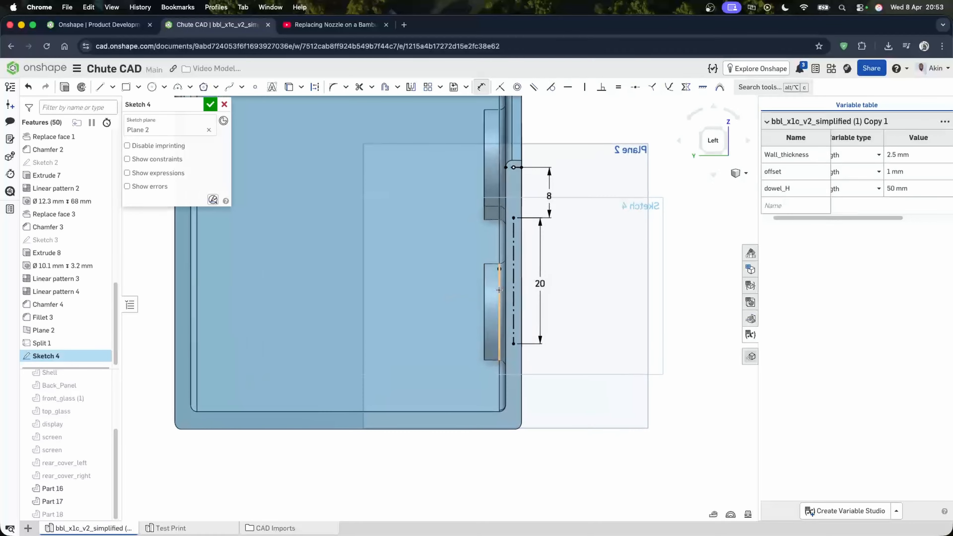
scroll(498, 290, up, 4)
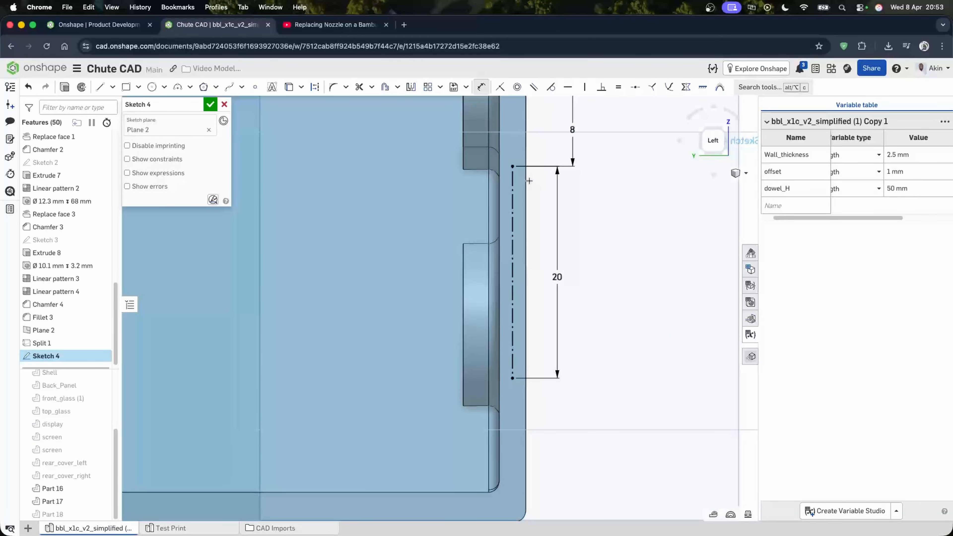
scroll(574, 211, down, 1)
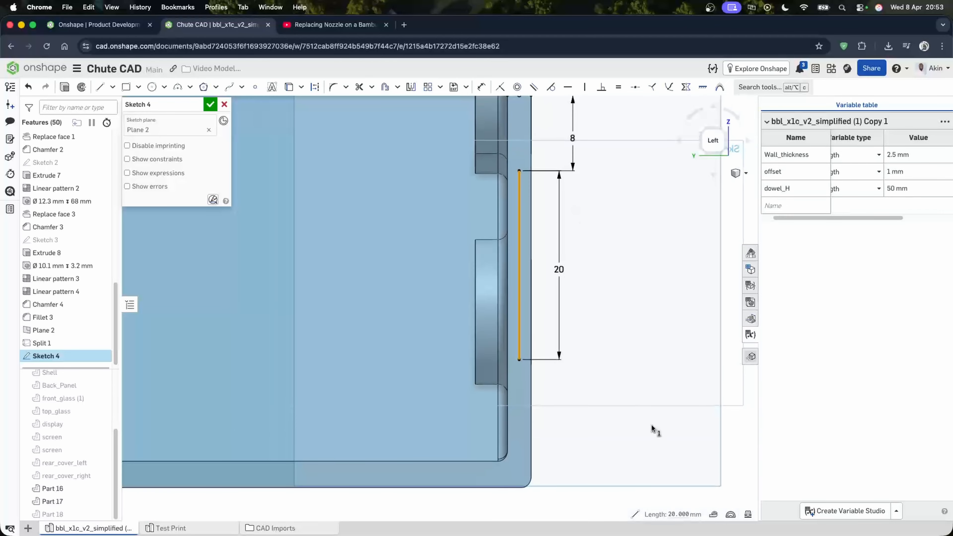
click(737, 435)
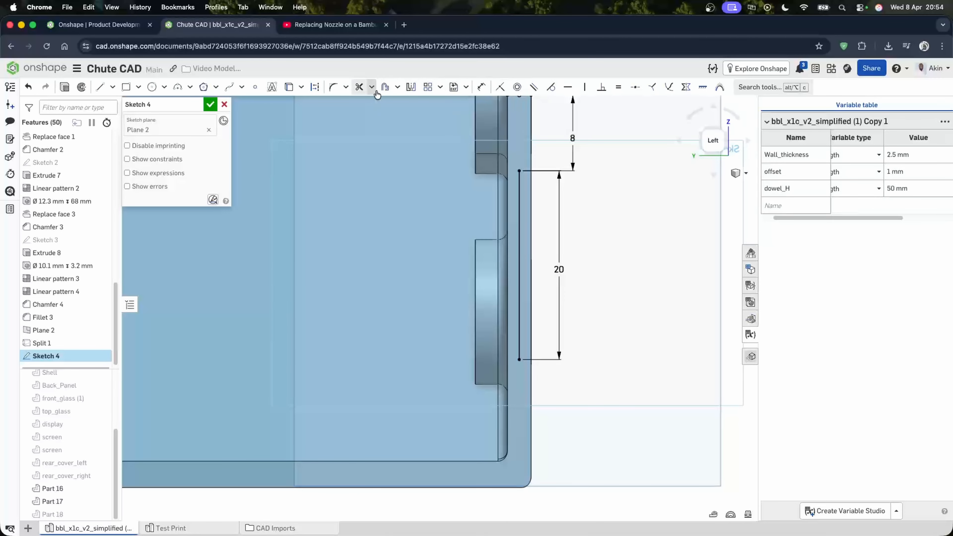
click(397, 87)
click(405, 104)
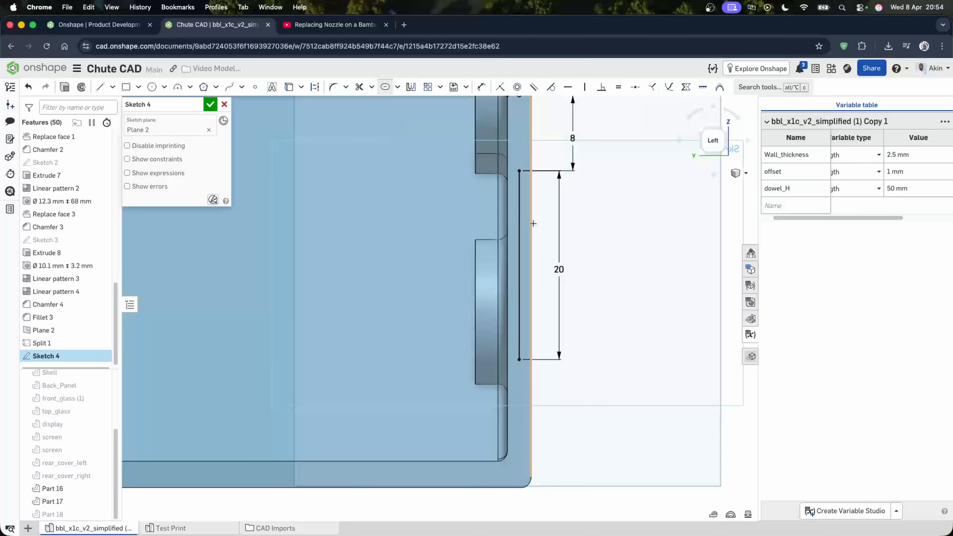
click(516, 222)
scroll(523, 229, down, 8)
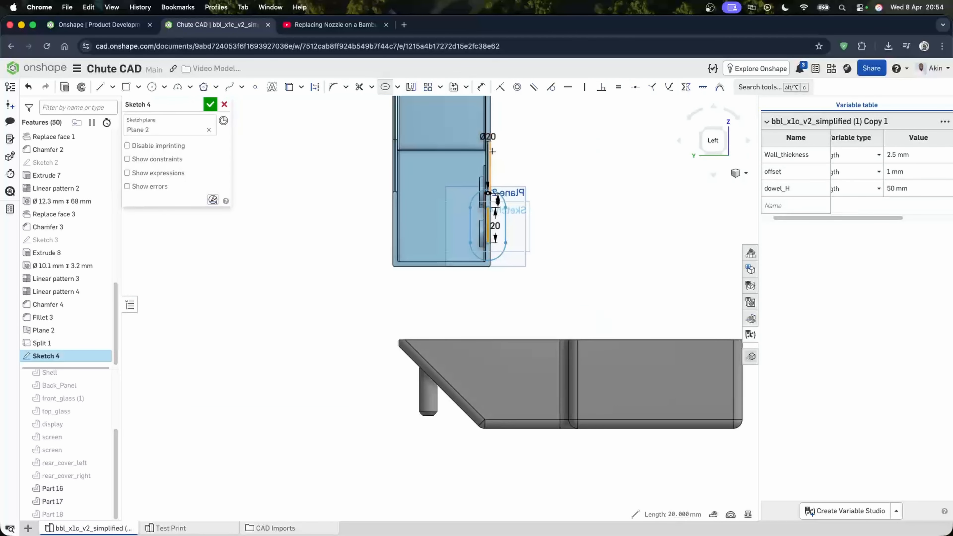
drag(496, 138, 509, 132)
scroll(509, 133, up, 8)
double_click(516, 149)
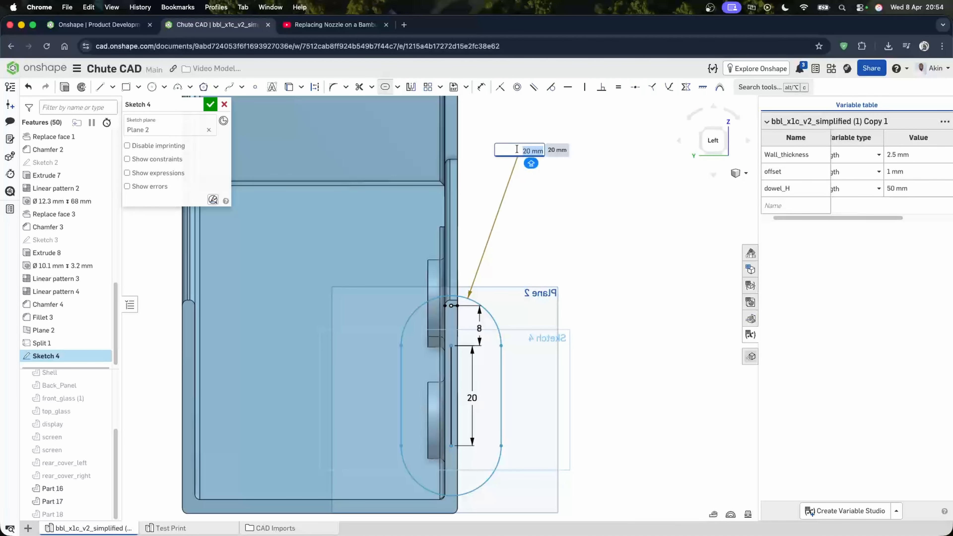
text(1)
key(Return)
- Select the slot outline and undo the last sketch change
scroll(519, 310, up, 5)
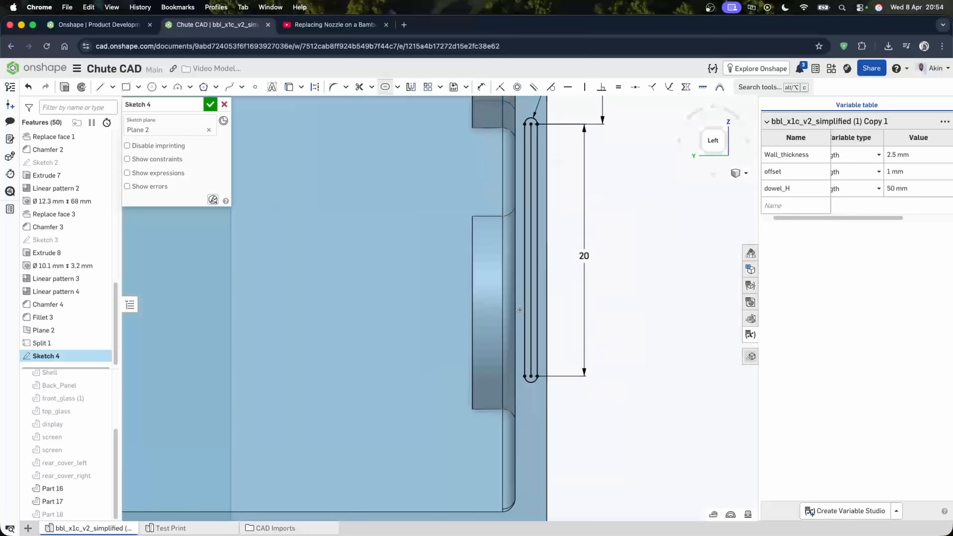
click(532, 342)
click(633, 334)
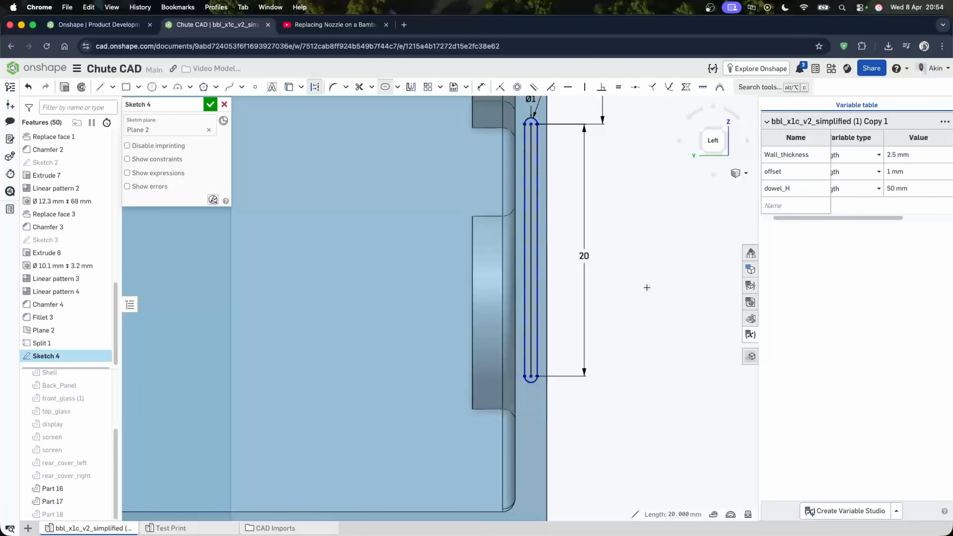
click(29, 91)
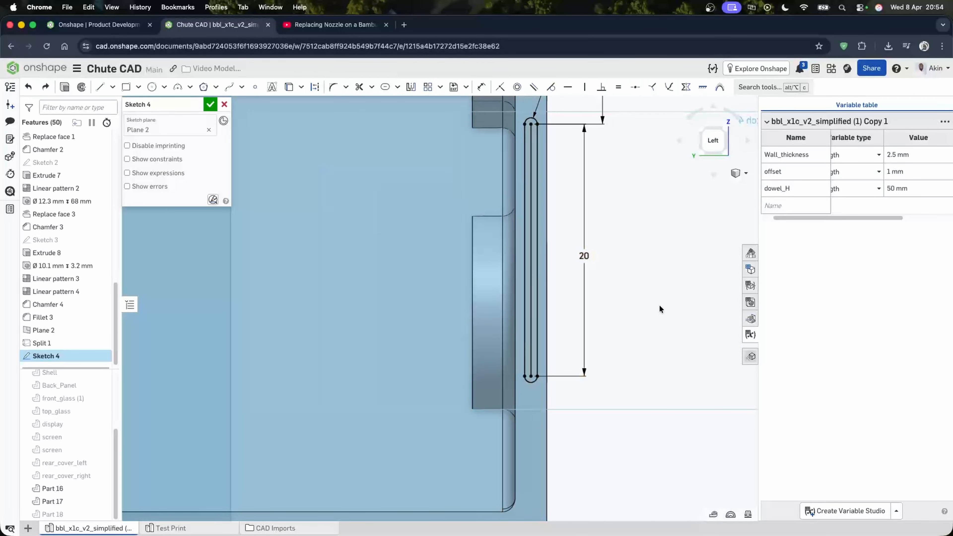
- Finish Sketch 4 with the slot outline on Plane 2
click(530, 333)
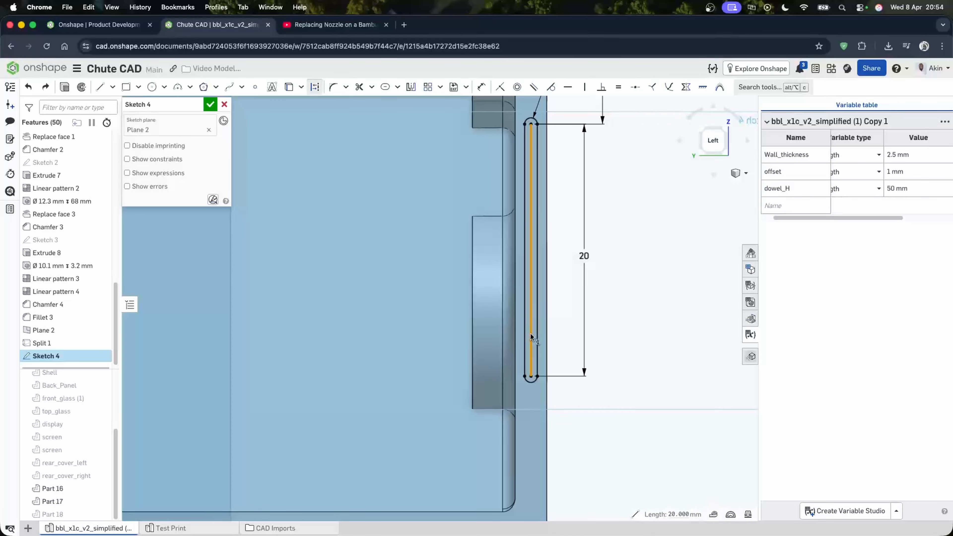
click(288, 90)
click(211, 105)
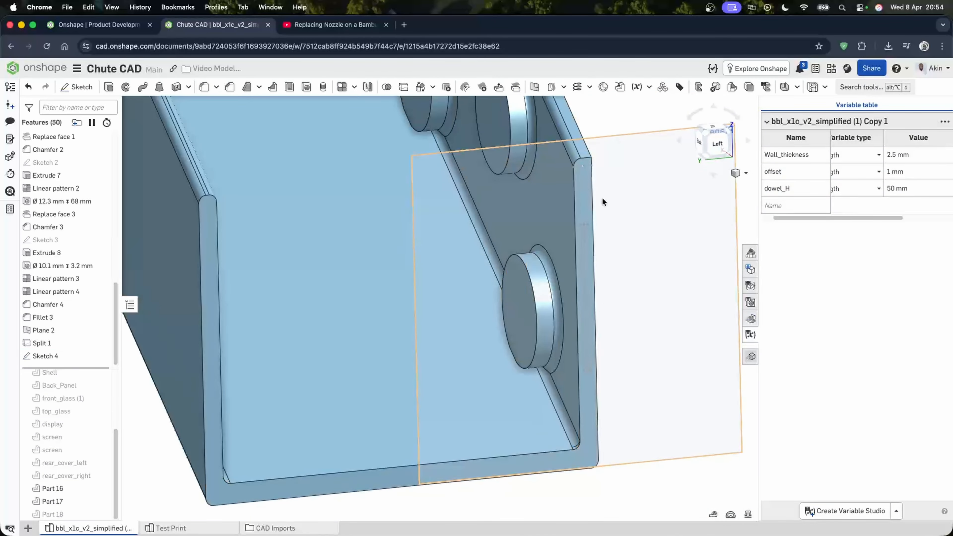
- Extrude the slot region outward 2.5 mm from the wall top, adding it to Part 17
scroll(593, 293, up, 4)
scroll(591, 450, up, 5)
click(573, 391)
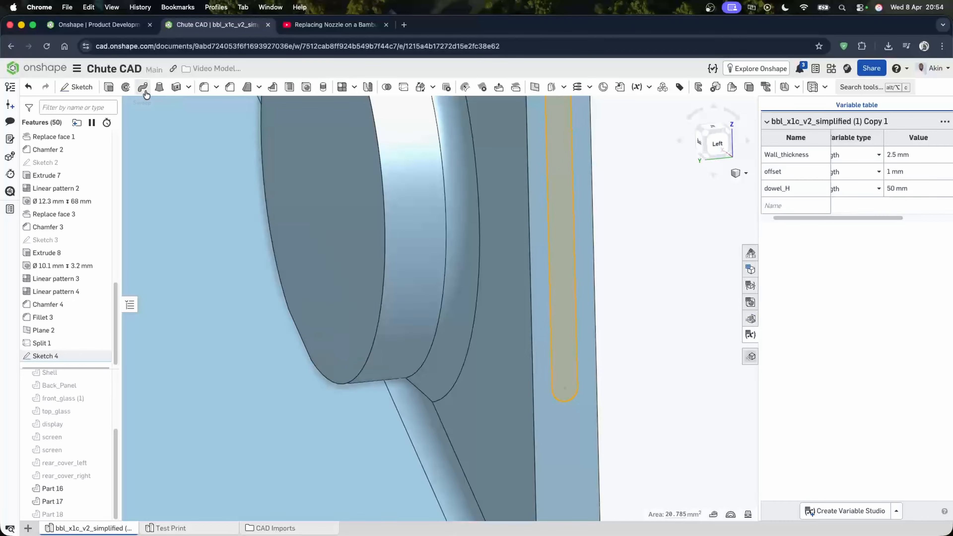
click(112, 89)
scroll(537, 214, down, 5)
right_drag(537, 215, 561, 222)
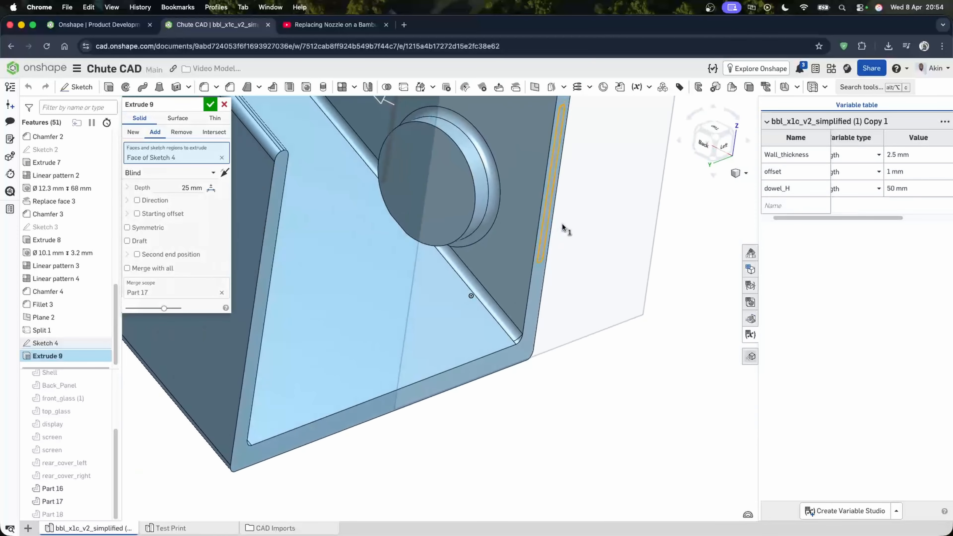
scroll(522, 269, down, 2)
scroll(521, 269, down, 2)
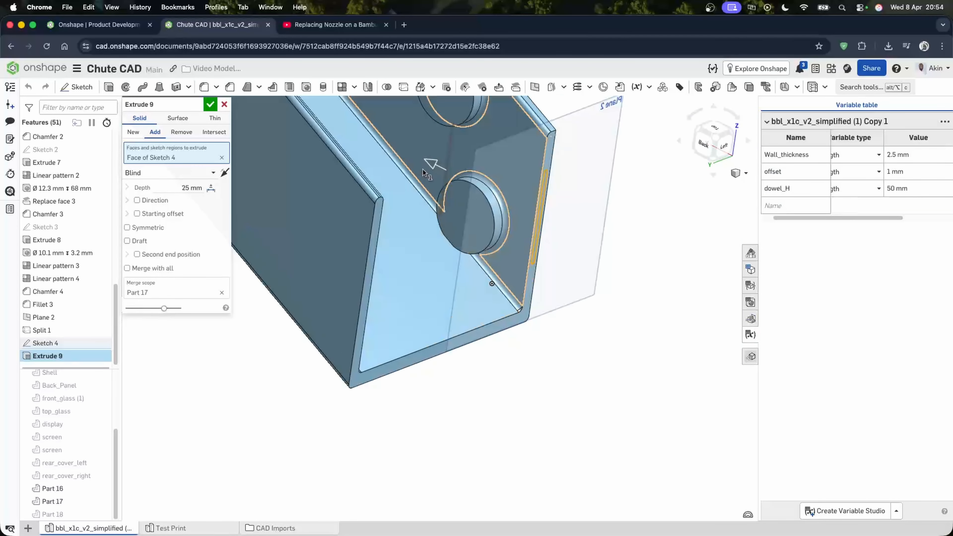
drag(525, 210, 532, 234)
right_drag(532, 235, 450, 302)
scroll(280, 429, up, 4)
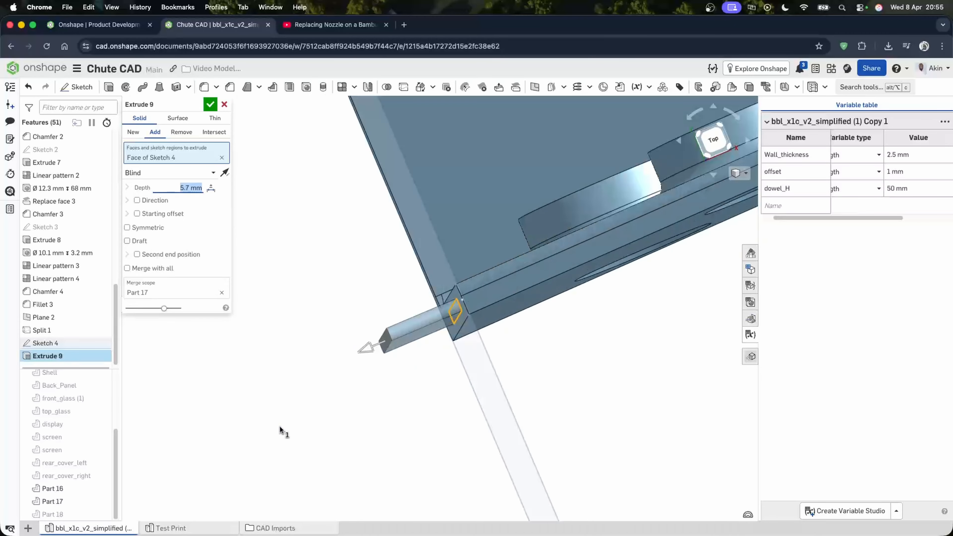
drag(395, 349, 418, 345)
text(2.5)
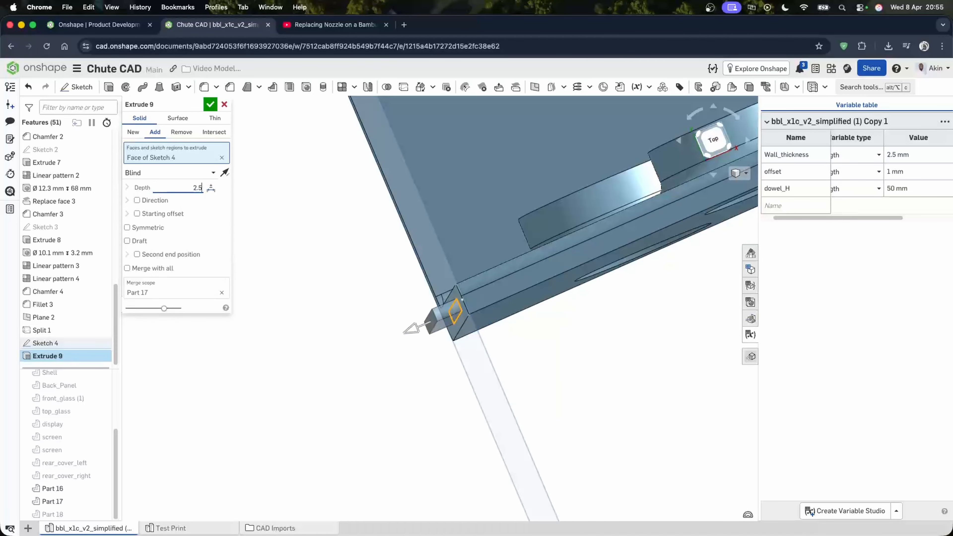
click(217, 107)
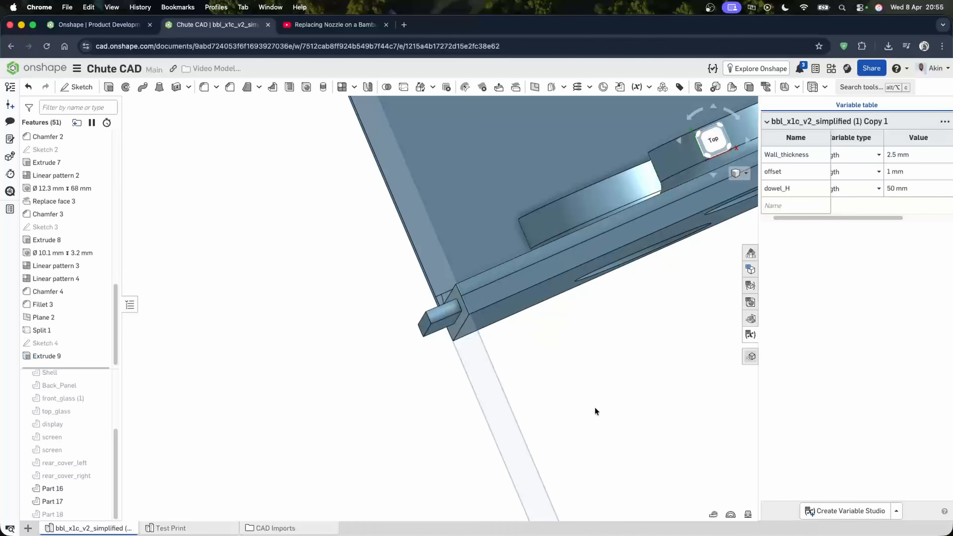
- Chamfer the top edge of the new extruded rib
right_drag(595, 407, 623, 349)
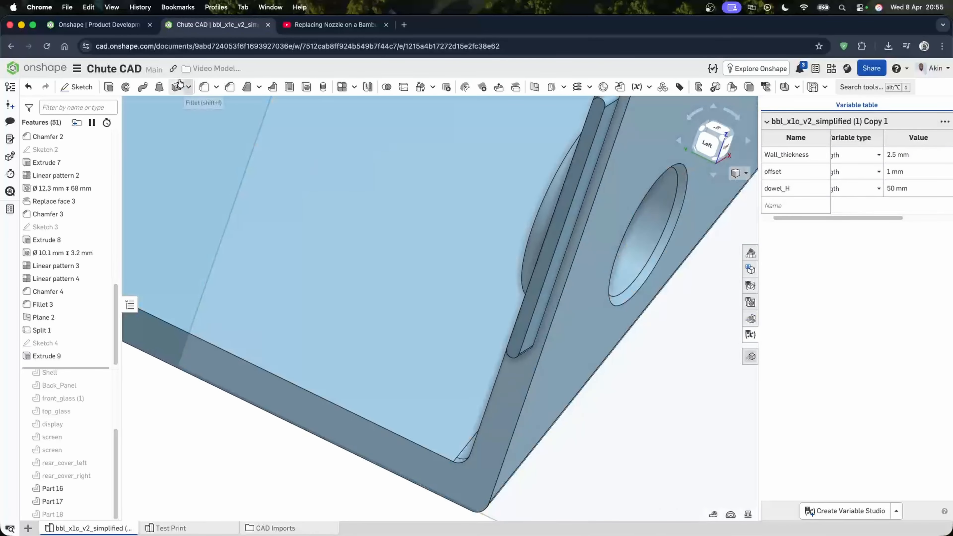
click(229, 91)
click(518, 357)
right_drag(517, 358, 492, 377)
click(224, 105)
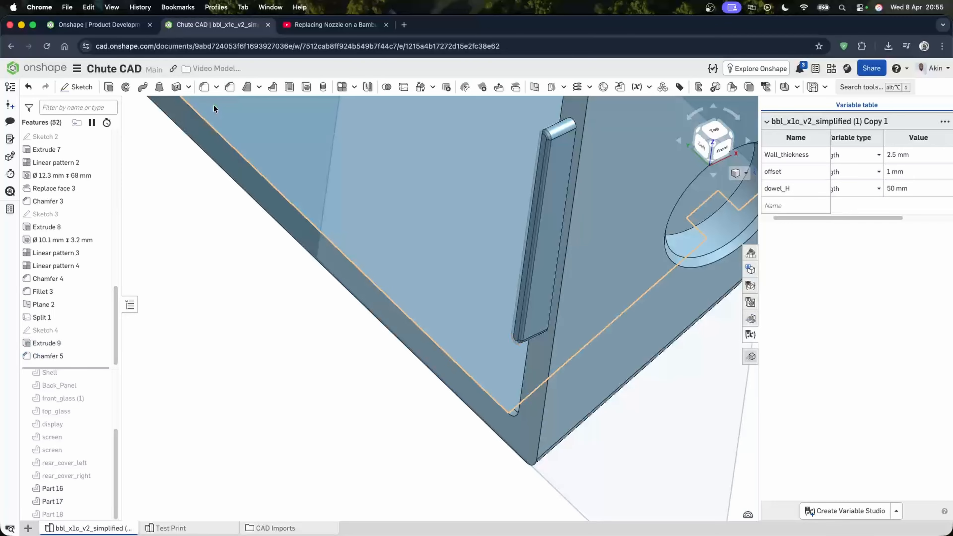
- Create Plane 3 midway between the chute's two side walls
right_drag(469, 187, 559, 95)
click(397, 160)
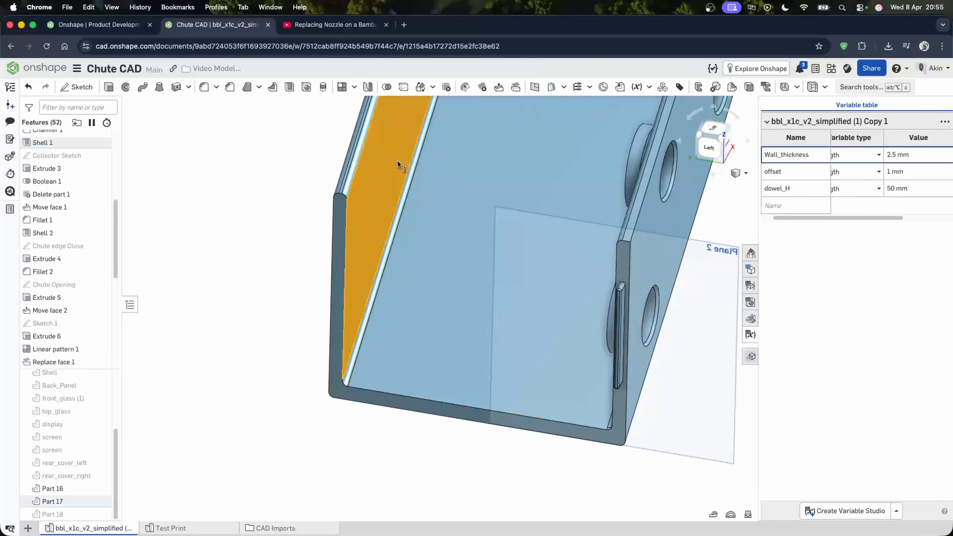
right_drag(397, 160, 689, 163)
click(692, 162)
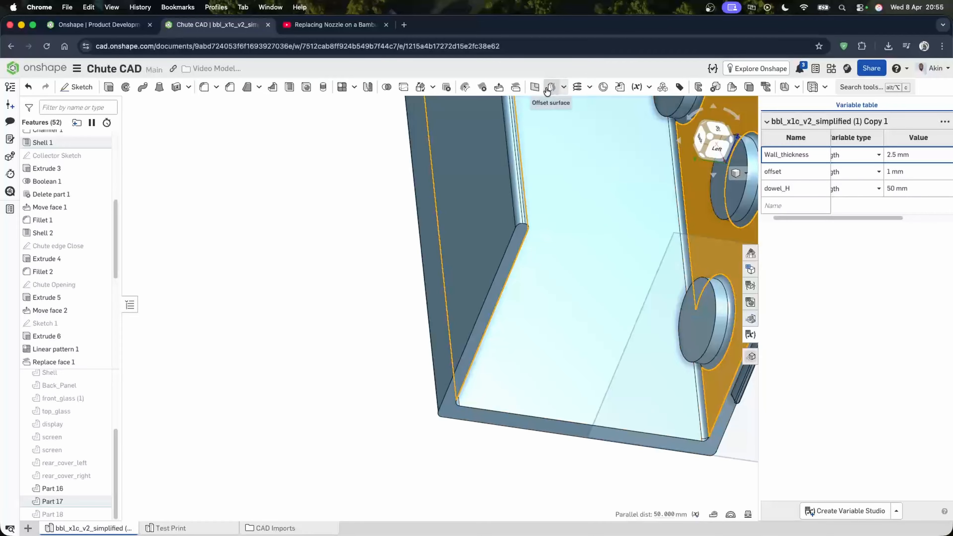
click(534, 87)
right_drag(568, 264, 450, 324)
click(210, 104)
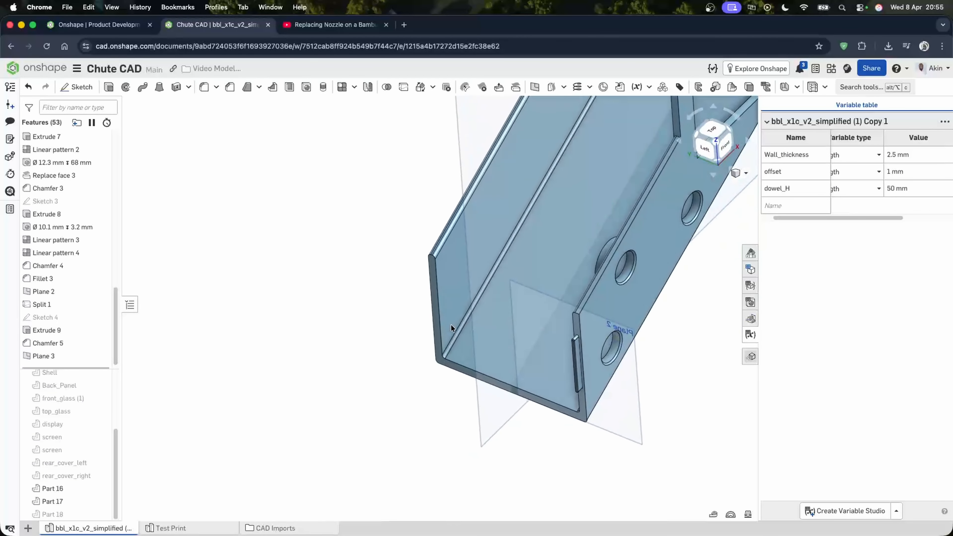
- Feature-mirror Extrude 9 and Chamfer 5 about Plane 3 onto the opposite side wall
scroll(450, 254, down, 6)
scroll(469, 289, up, 5)
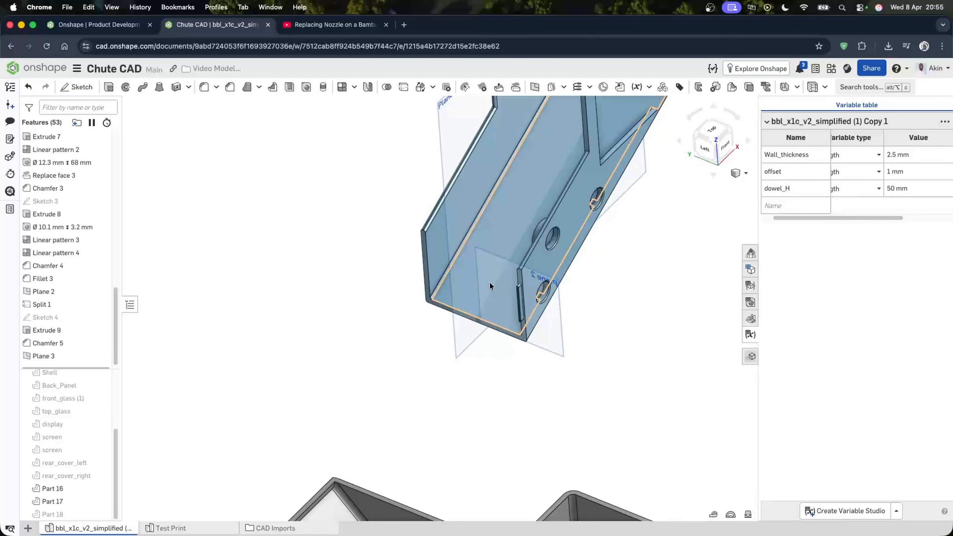
click(367, 86)
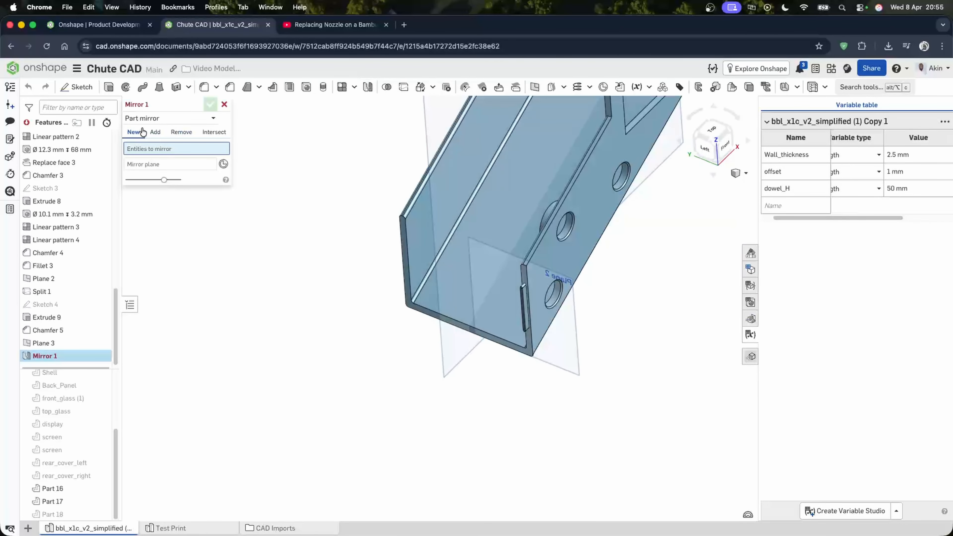
click(158, 121)
click(153, 147)
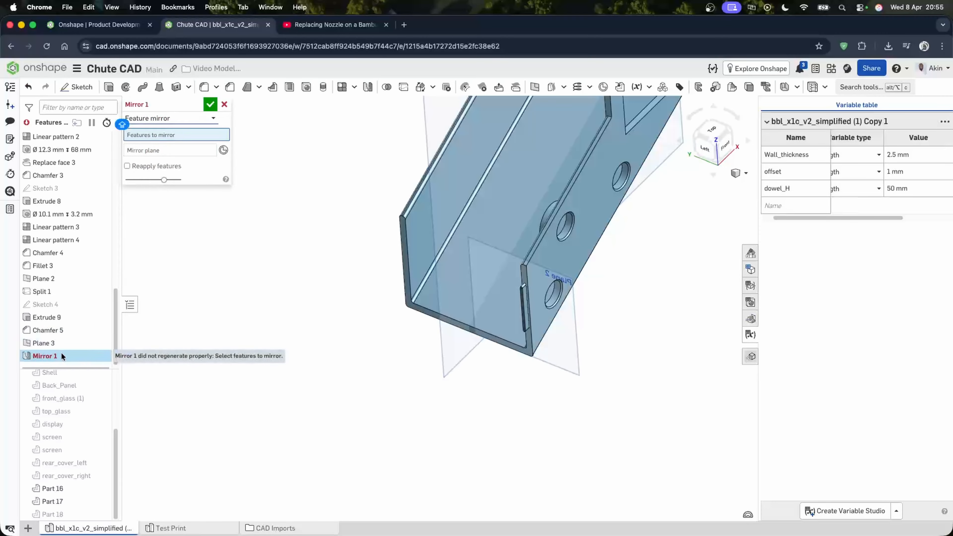
click(68, 329)
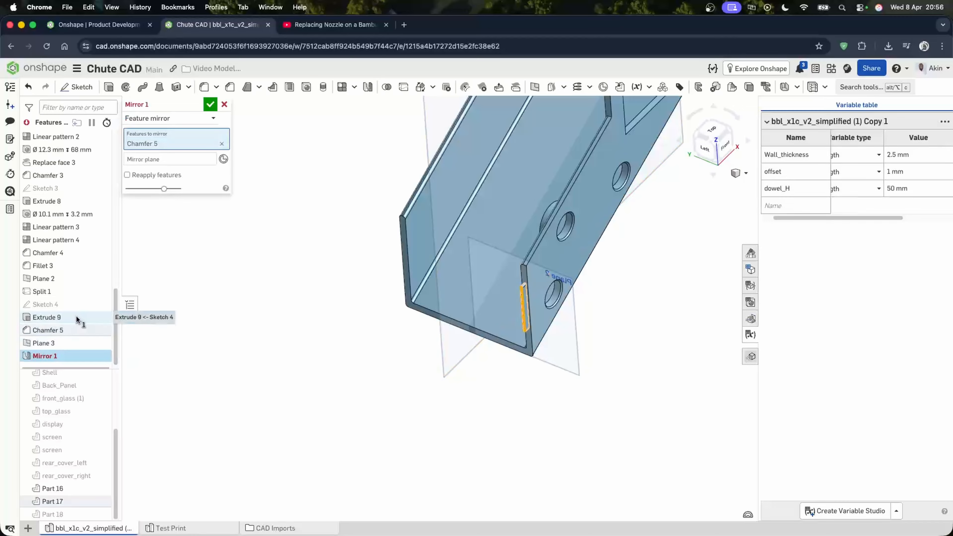
click(77, 317)
click(164, 171)
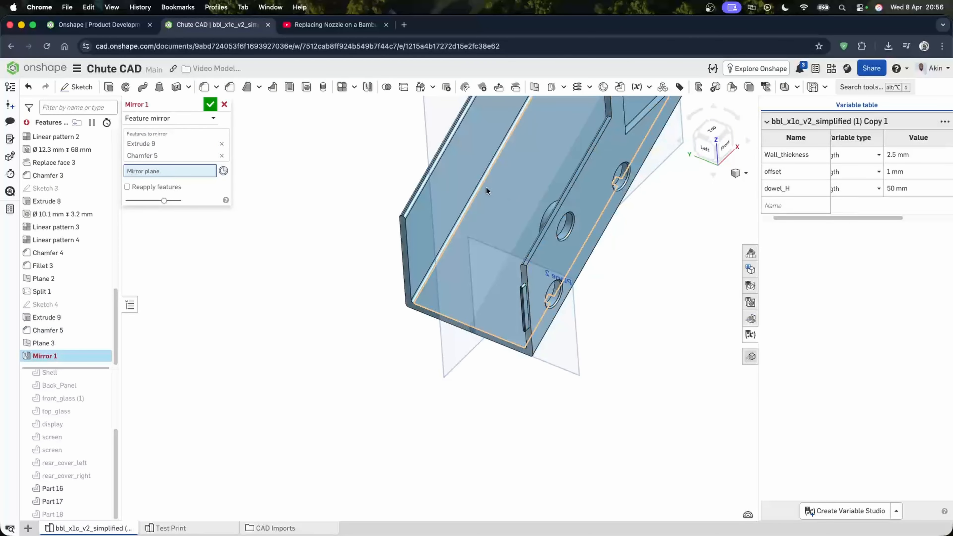
click(425, 137)
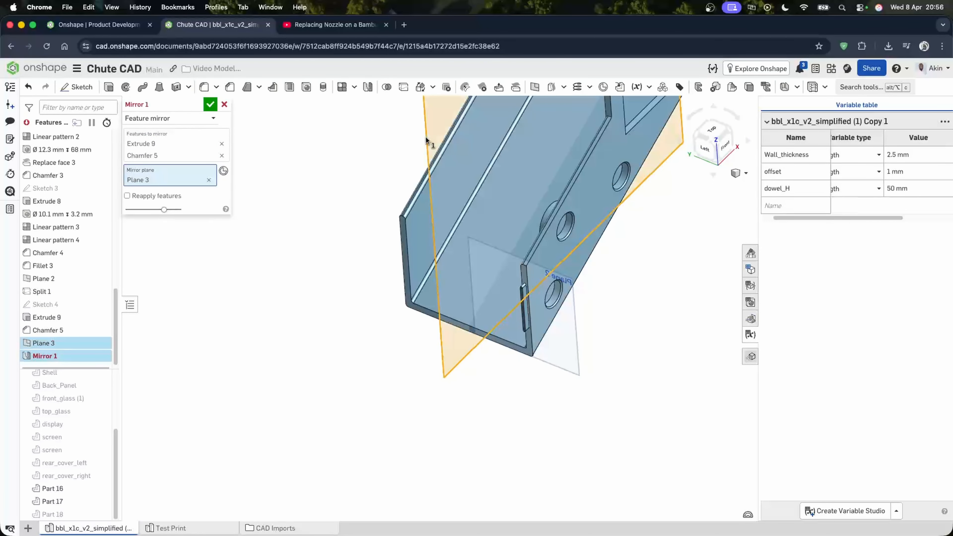
click(210, 104)
- Show Sketch 4 in the view
right_drag(546, 378, 559, 371)
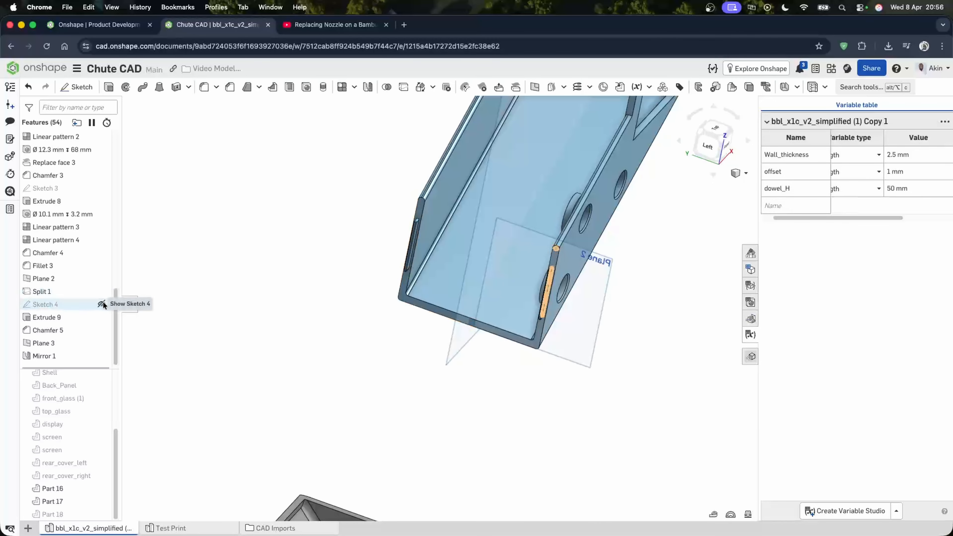
click(103, 304)
scroll(554, 279, up, 8)
- Hide Part 17 and show Part 18, the lower section
right_drag(554, 279, 278, 369)
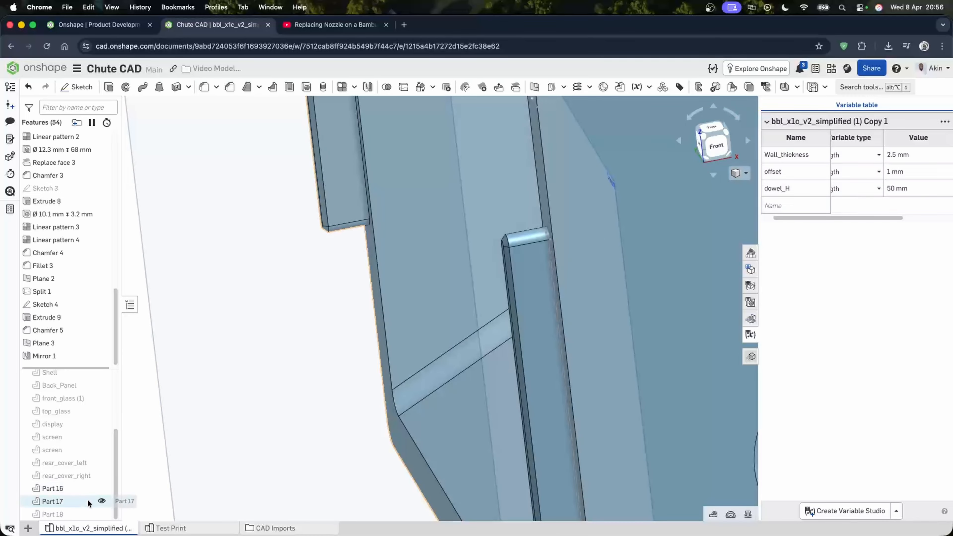
click(102, 501)
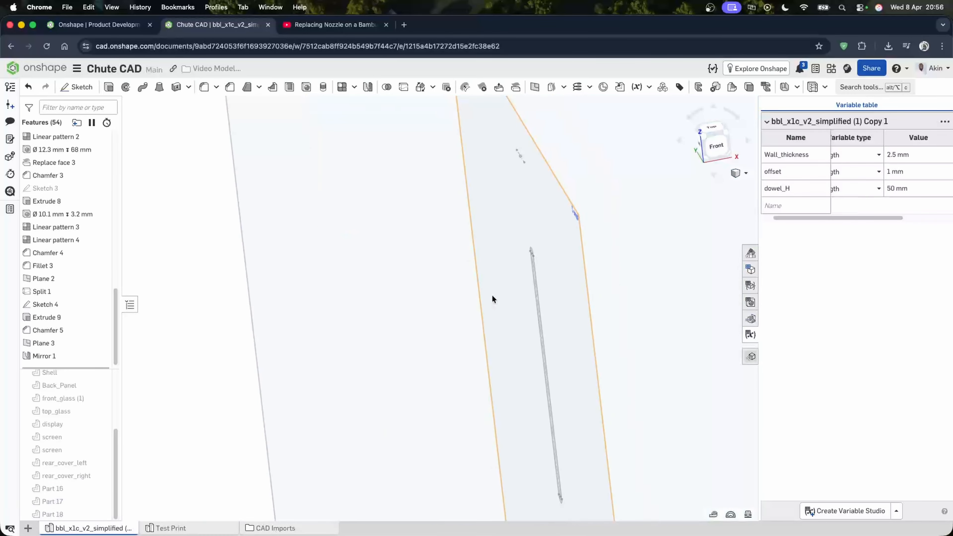
click(101, 514)
- Inspect the Sketch 4 slot outline against the lower section's wall top
right_drag(396, 342, 329, 370)
scroll(325, 316, down, 8)
right_drag(324, 316, 424, 345)
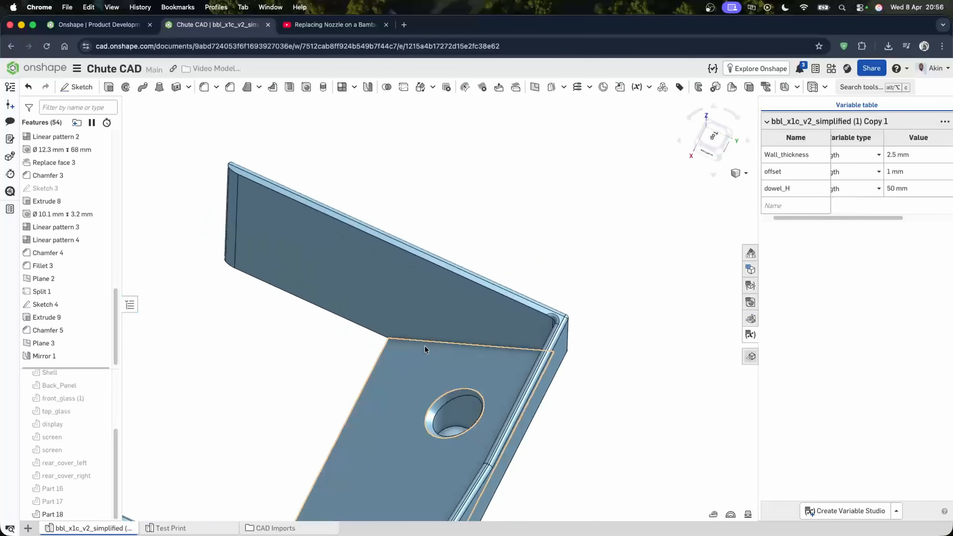
scroll(459, 270, down, 10)
right_drag(460, 271, 436, 249)
scroll(453, 288, up, 15)
right_drag(436, 251, 437, 252)
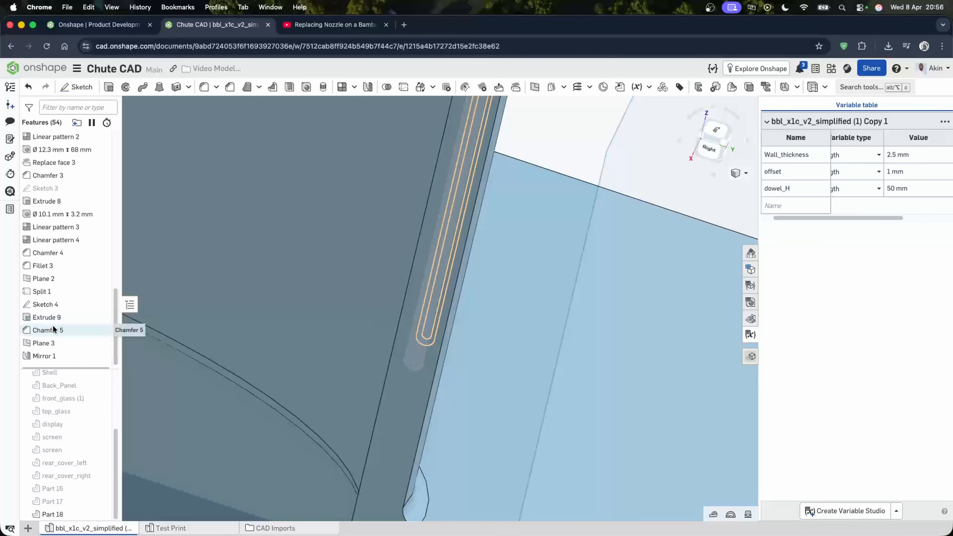
scroll(420, 362, up, 3)
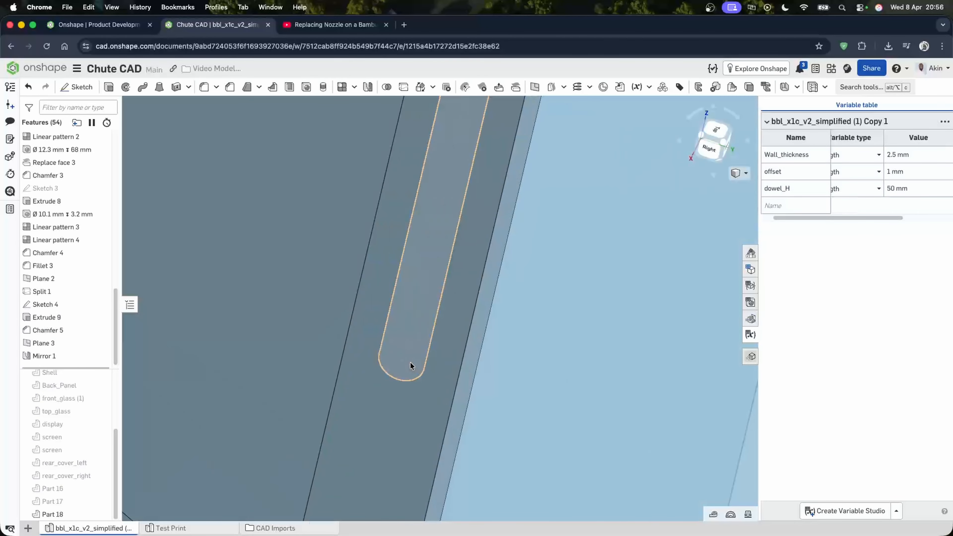
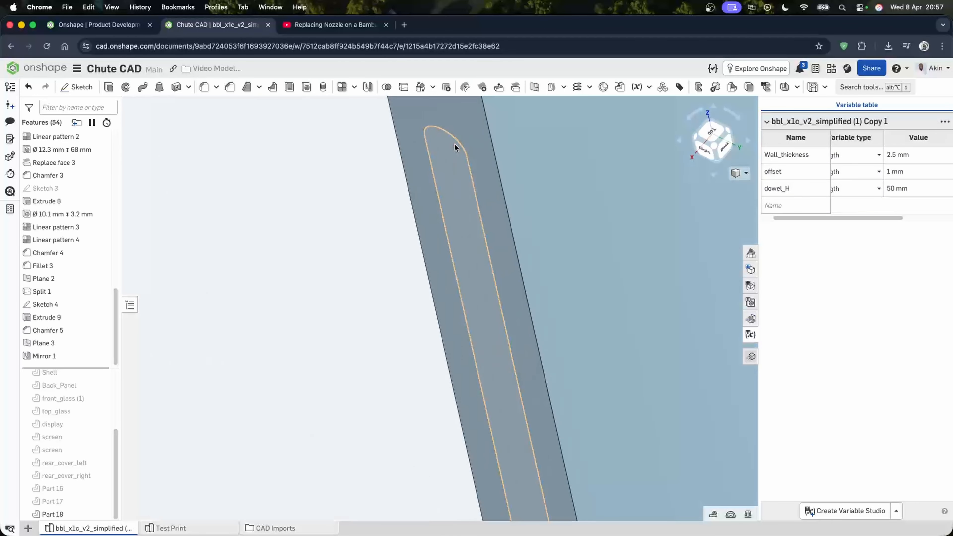
- Extrude the Sketch 4 slot region as a Remove cut 3 mm deep into Part 18
click(454, 144)
scroll(359, 228, down, 5)
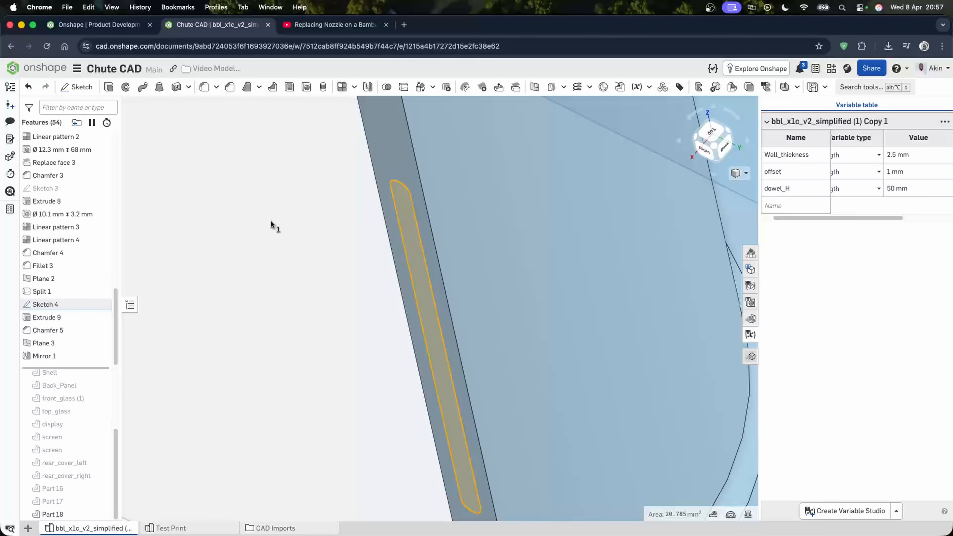
click(108, 88)
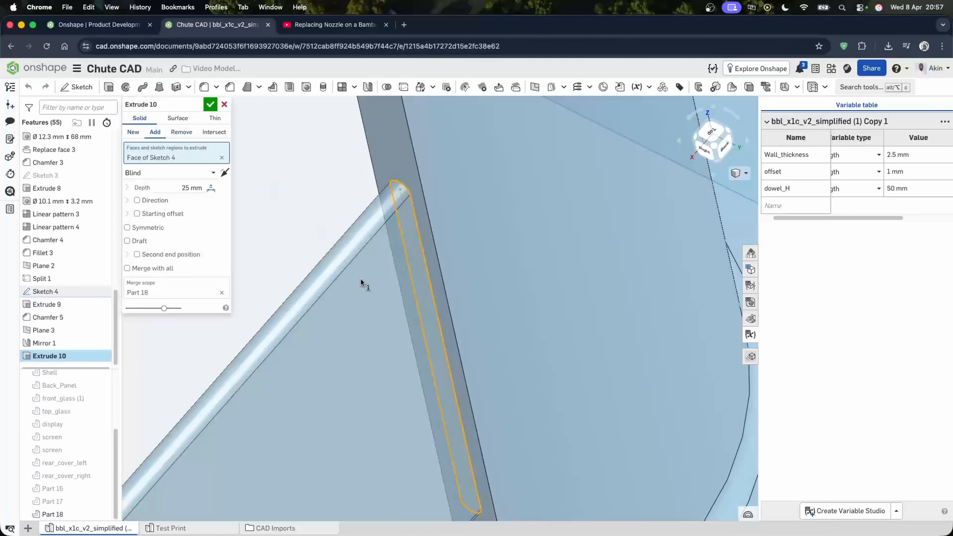
click(224, 173)
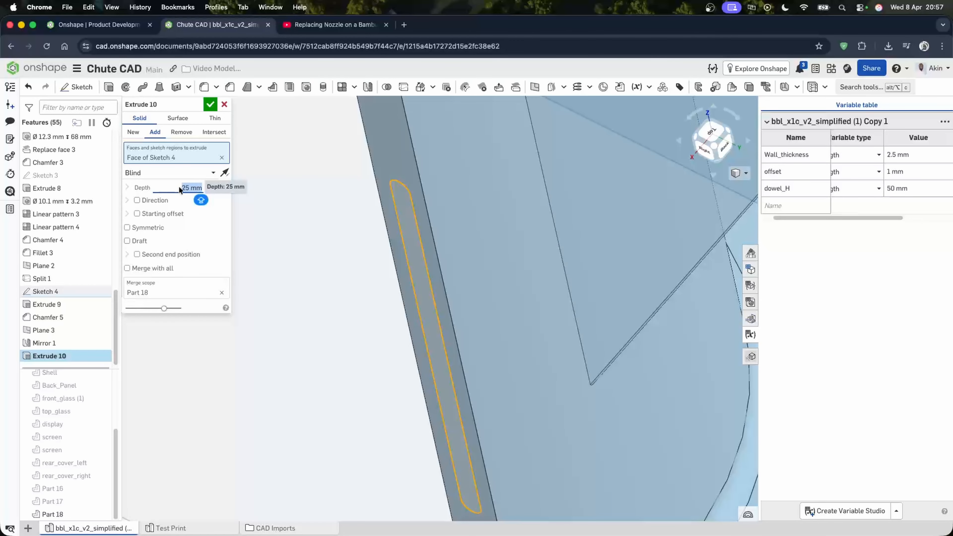
text(3)
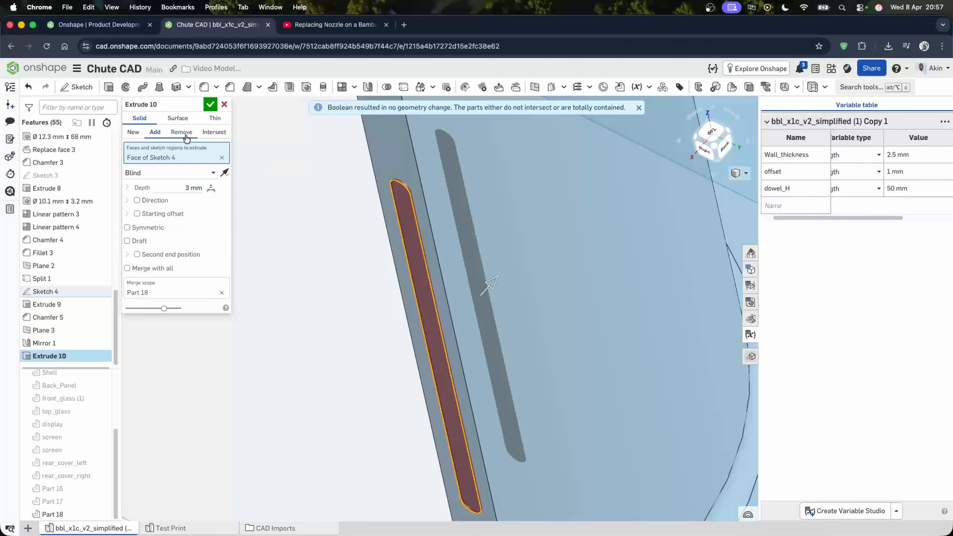
click(181, 132)
key(shift+4)
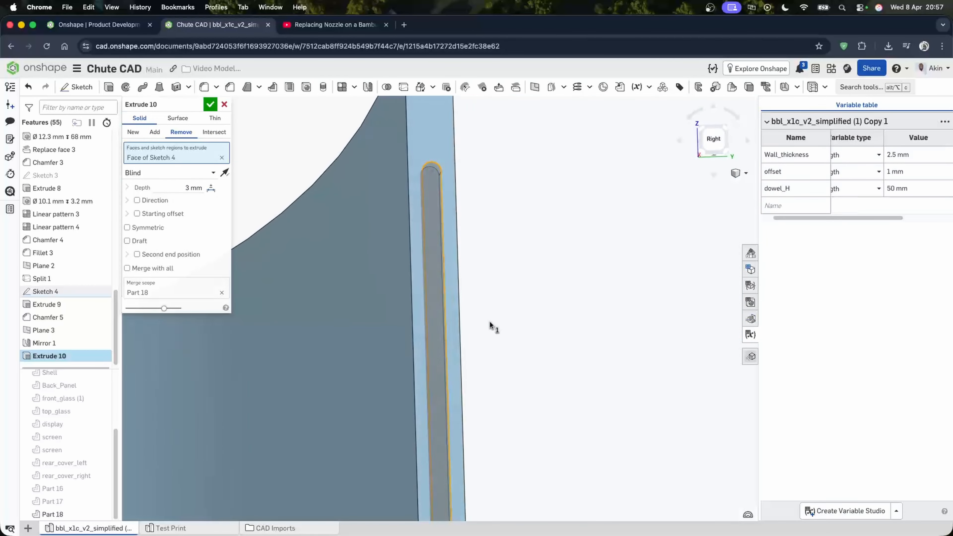
right_drag(492, 326, 456, 330)
click(214, 106)
- Chamfer the top edge of the new slot by 0.25 mm
scroll(558, 294, down, 4)
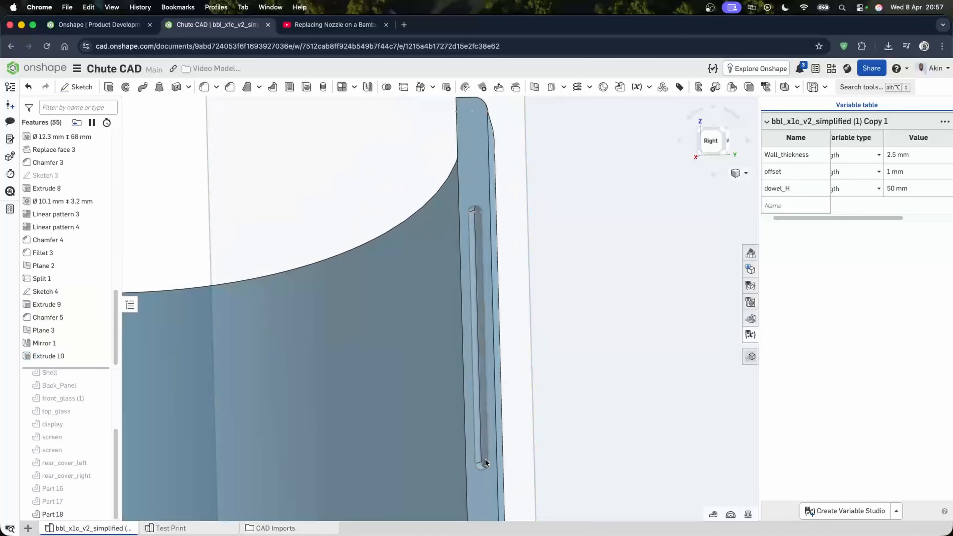
scroll(500, 401, up, 3)
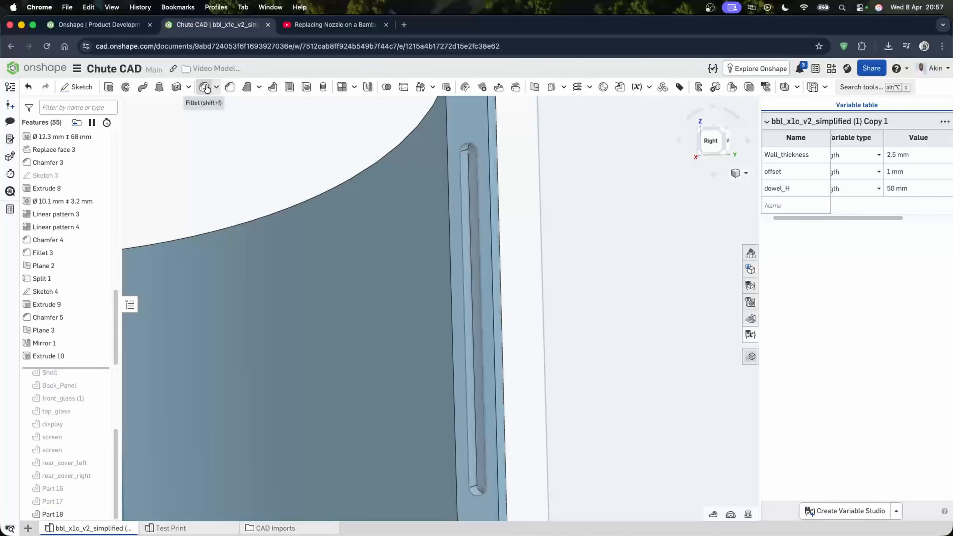
click(229, 89)
scroll(477, 146, up, 3)
click(477, 146)
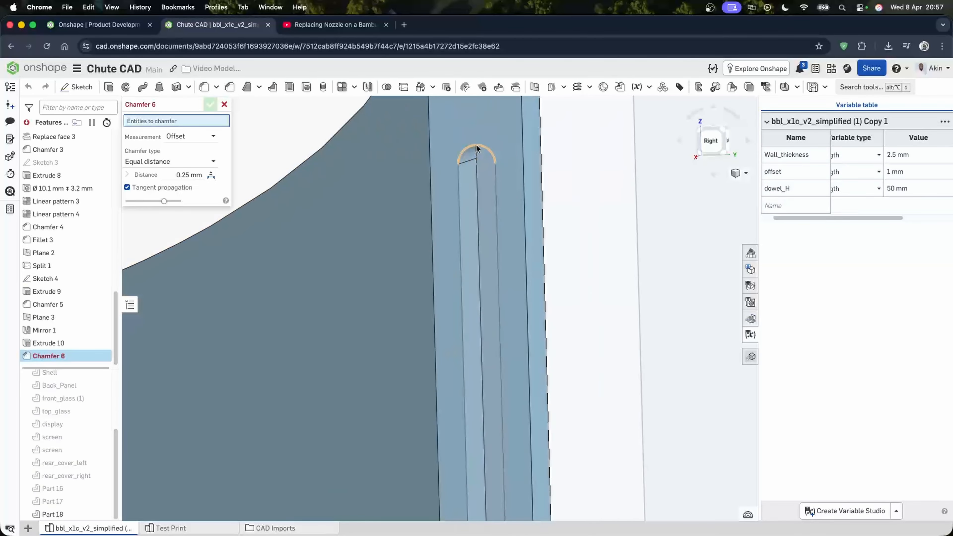
click(214, 104)
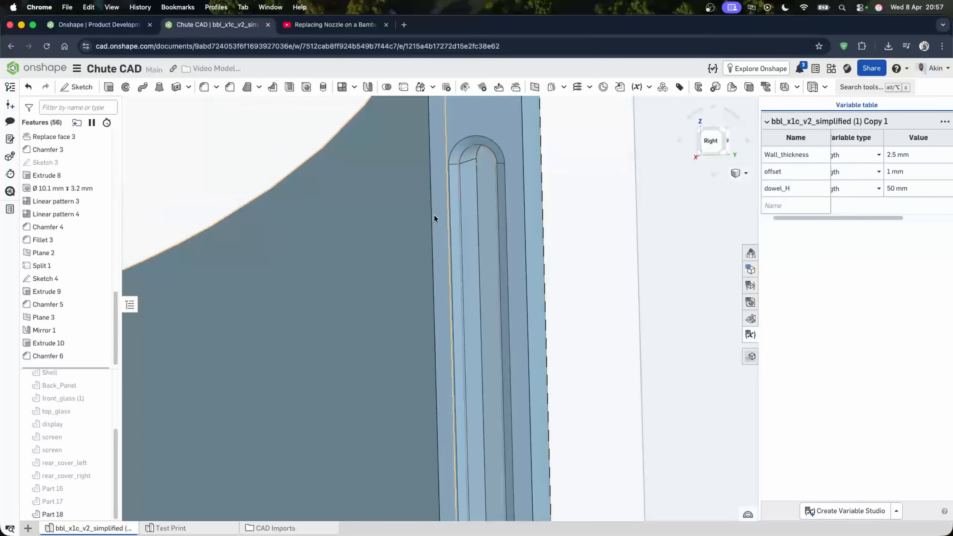
- Feature-mirror Extrude 10 and Chamfer 6 about Plane 3 onto the opposite side wall
scroll(462, 237, down, 8)
right_drag(463, 238, 439, 279)
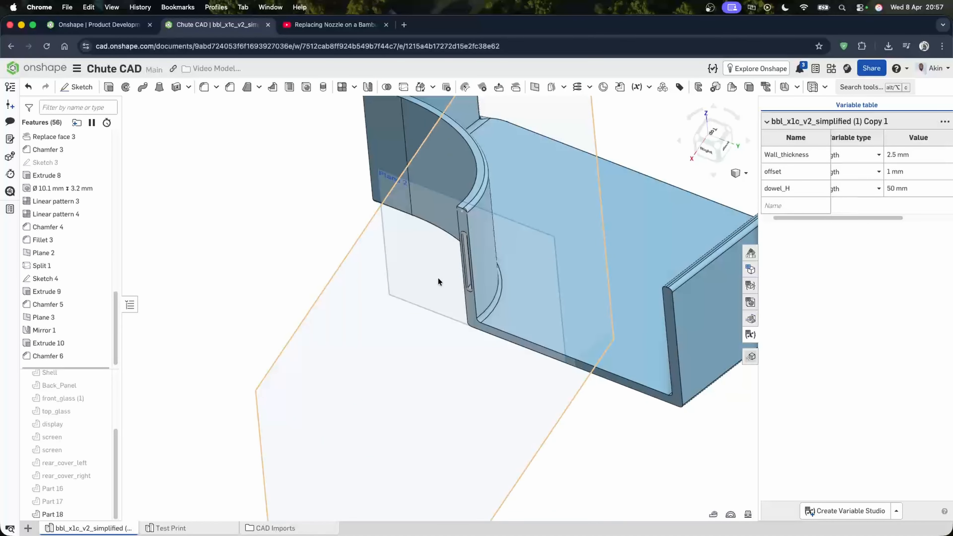
click(369, 88)
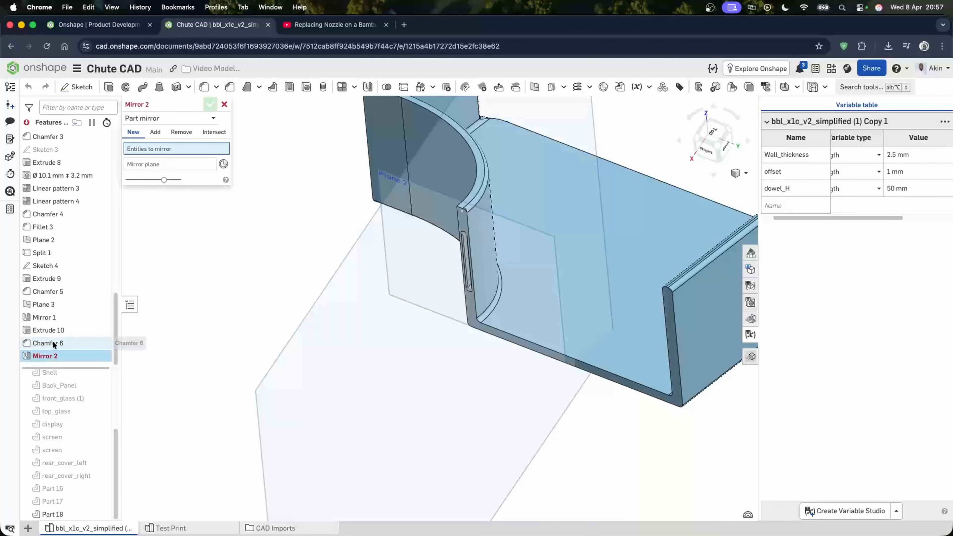
click(187, 118)
click(157, 145)
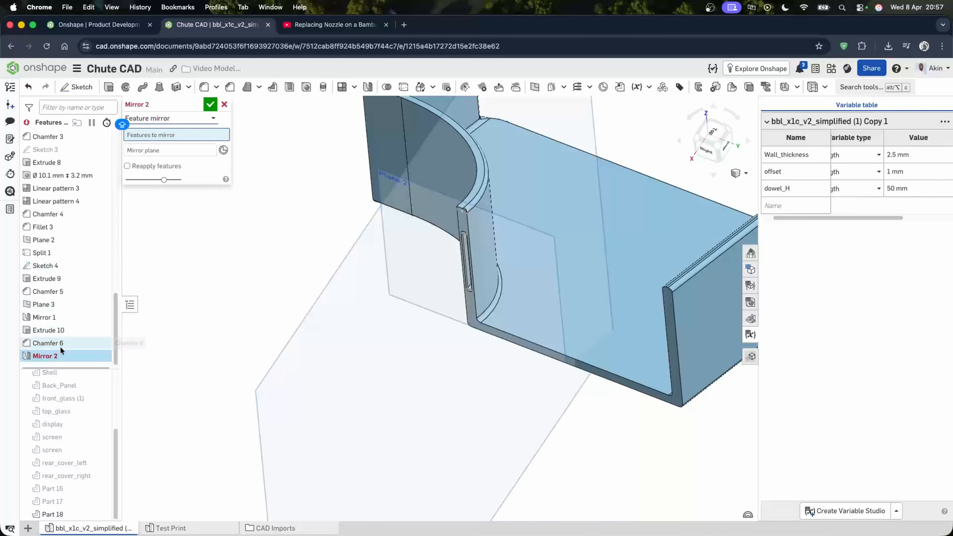
click(62, 340)
click(66, 329)
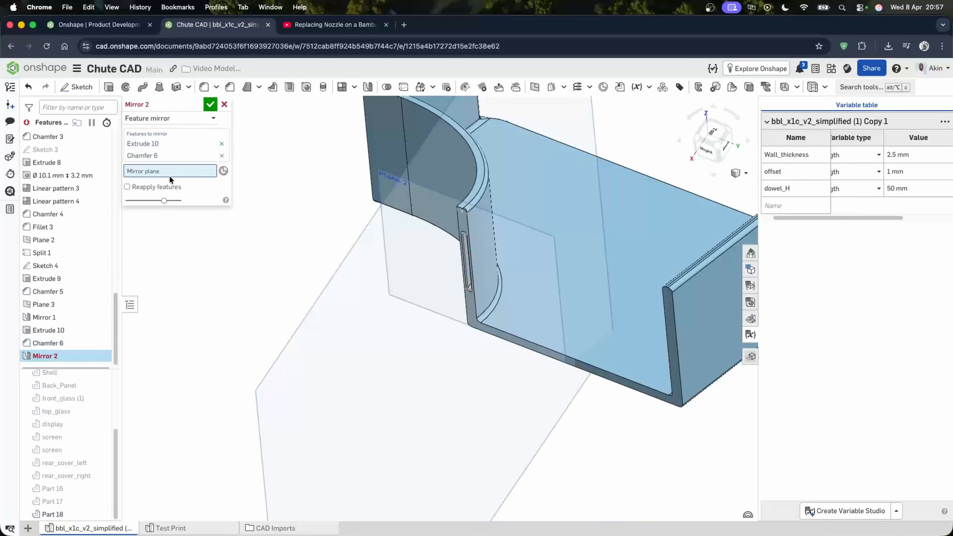
click(438, 495)
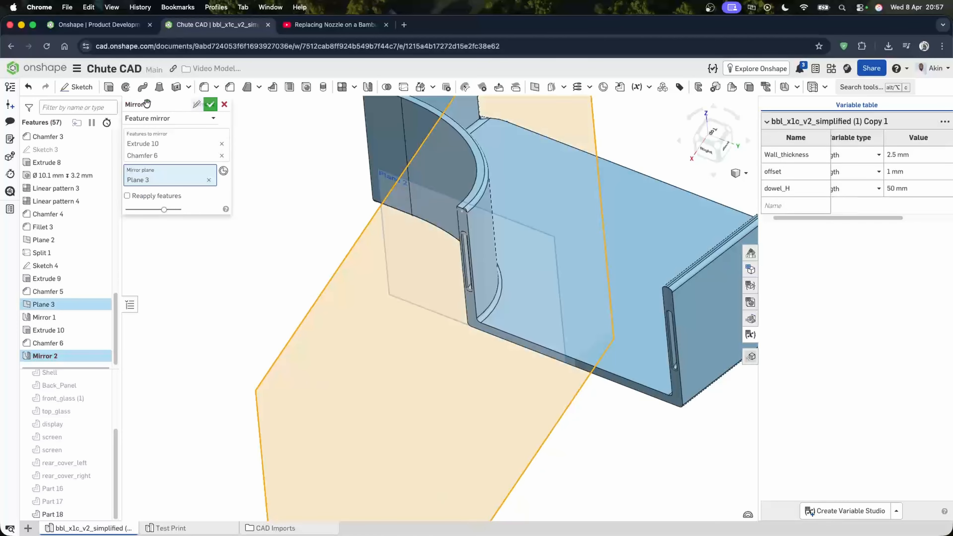
click(210, 104)
- Inspect the slot cut into the lower section's wall
scroll(675, 330, up, 10)
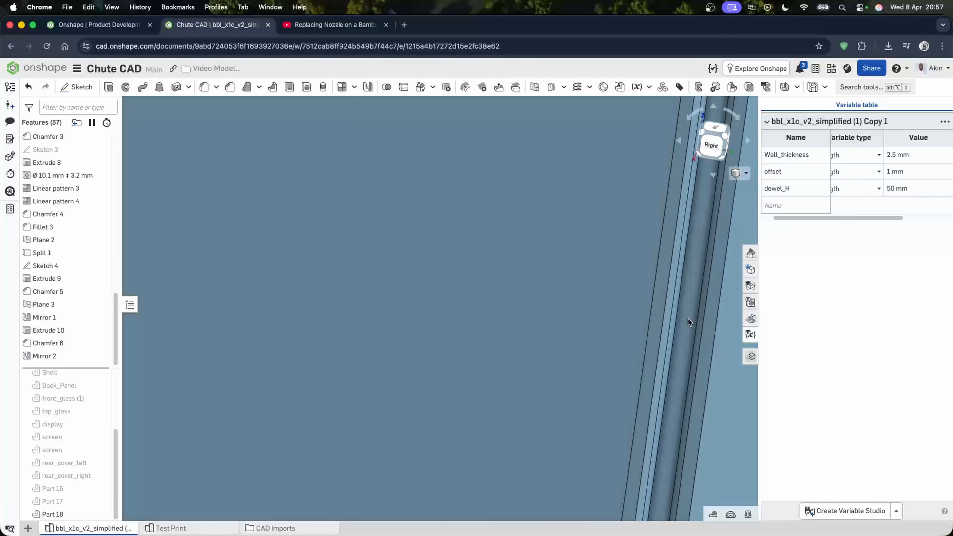
right_drag(688, 319, 676, 329)
scroll(673, 327, down, 8)
right_drag(592, 330, 340, 283)
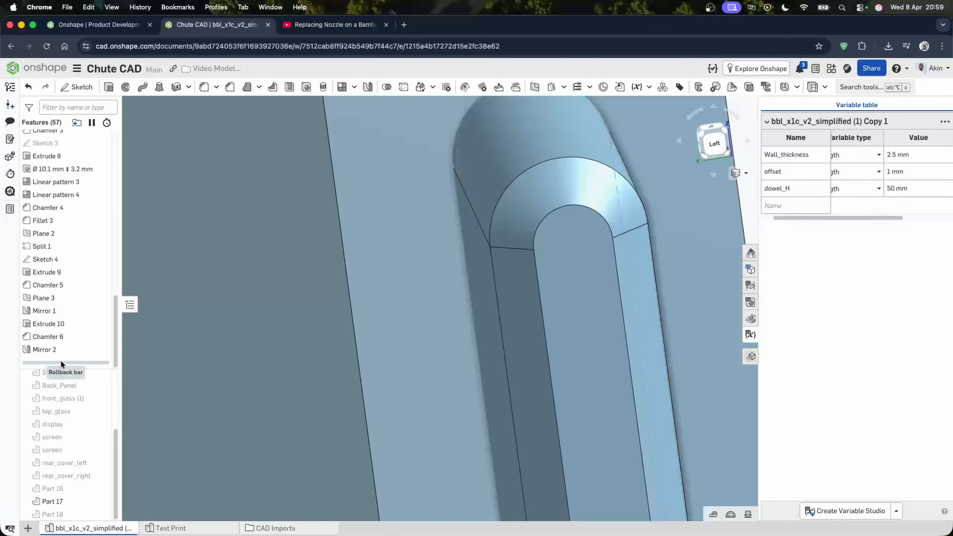
- Roll the history back to Sketch 4, edit it and offset the slot outline by 0.2 mm
mouse_move(60, 363)
mouse_down()
mouse_move(68, 250)
mouse_move(65, 263)
mouse_up()
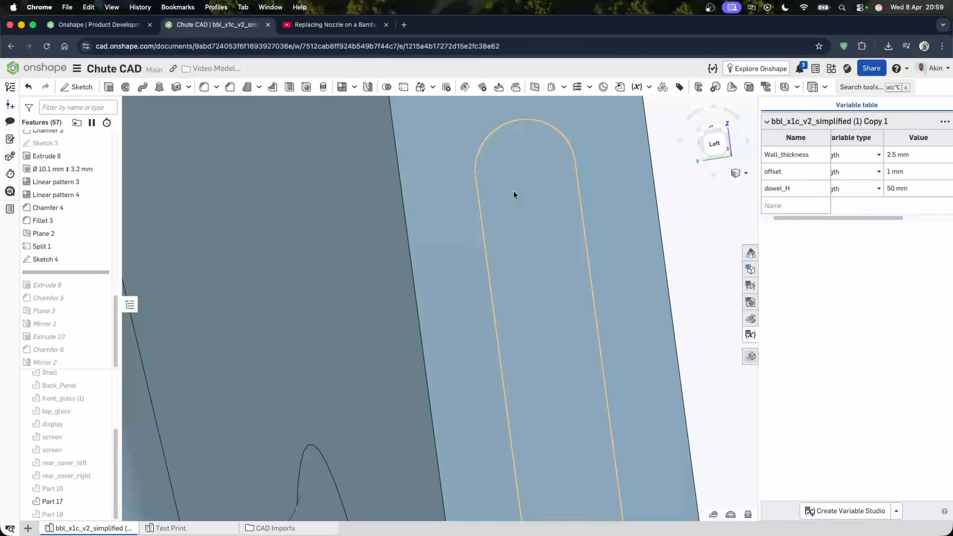
scroll(514, 192, down, 10)
scroll(545, 387, up, 6)
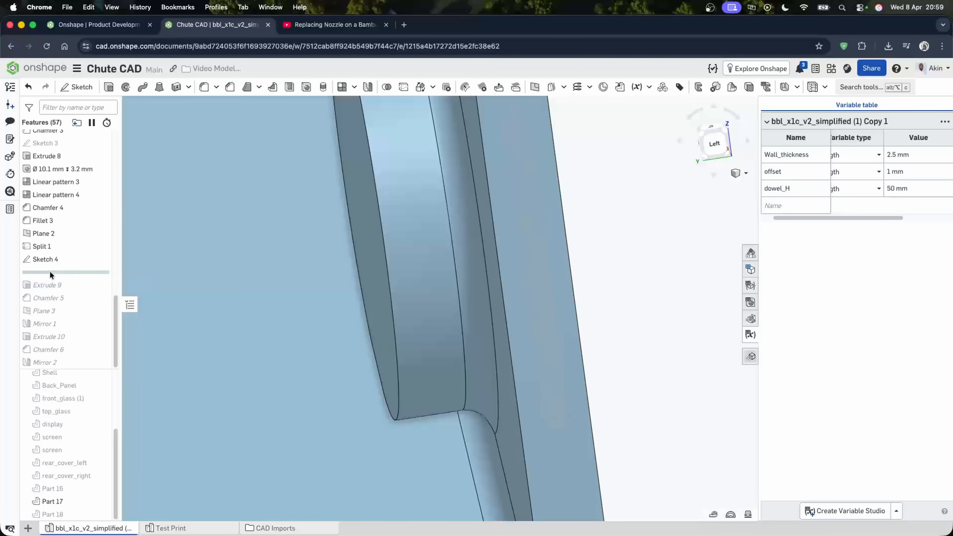
double_click(49, 257)
key(n)
scroll(576, 383, down, 6)
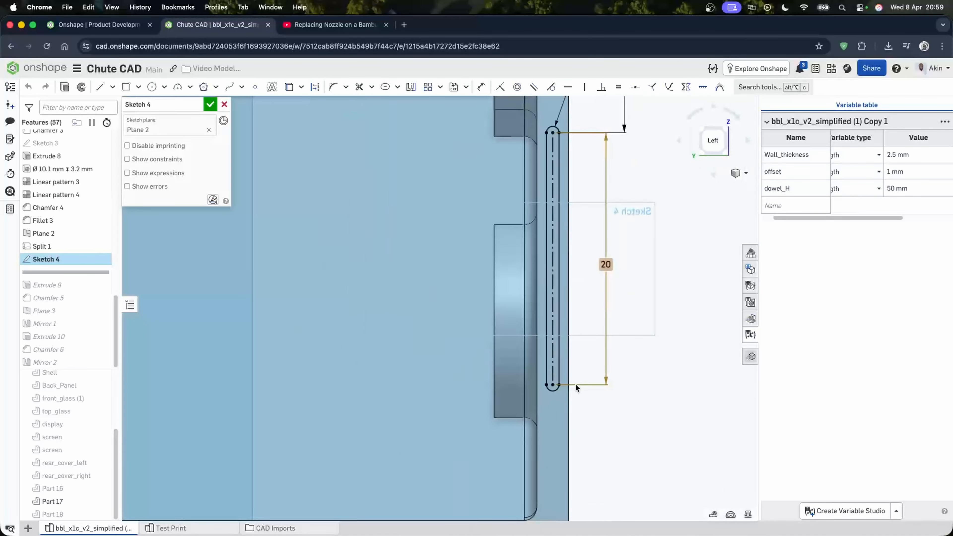
scroll(571, 172, up, 3)
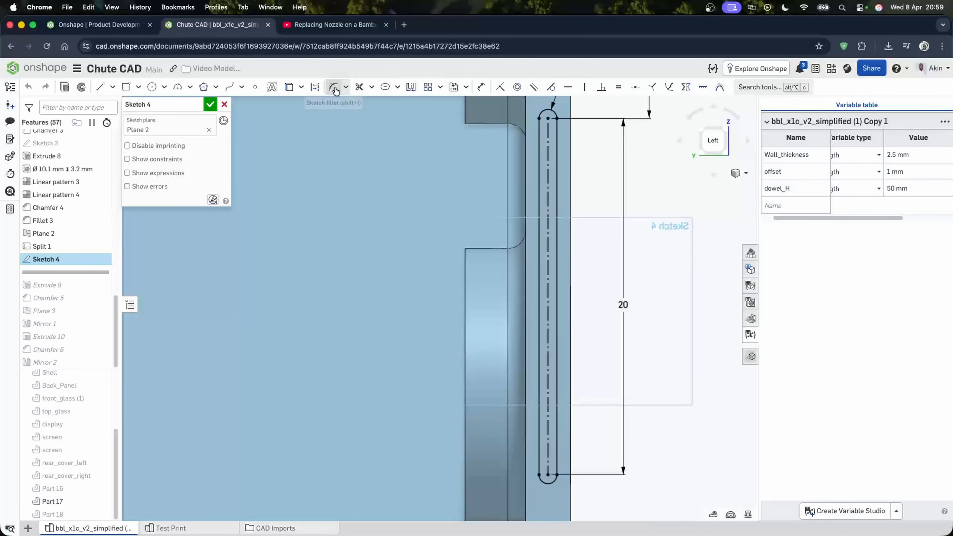
click(399, 89)
click(406, 104)
click(539, 300)
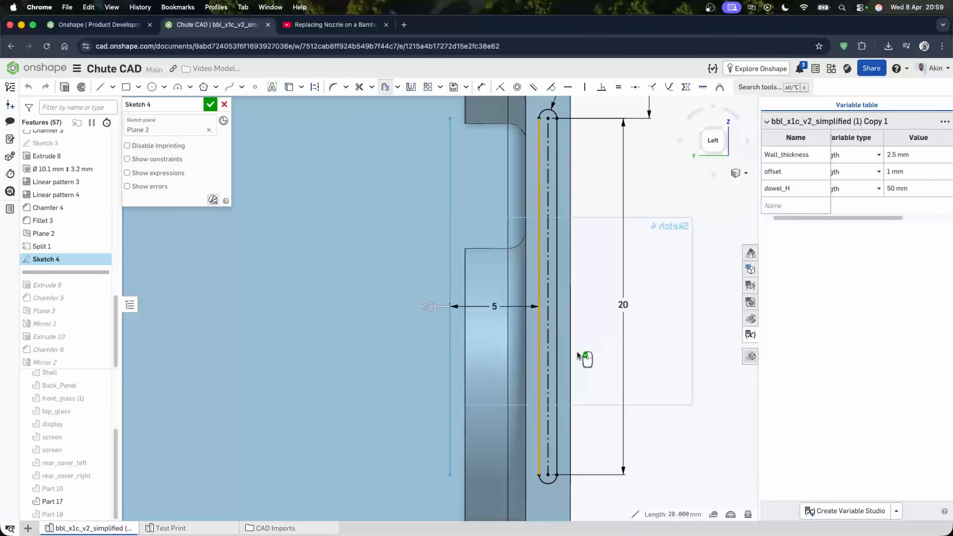
click(555, 344)
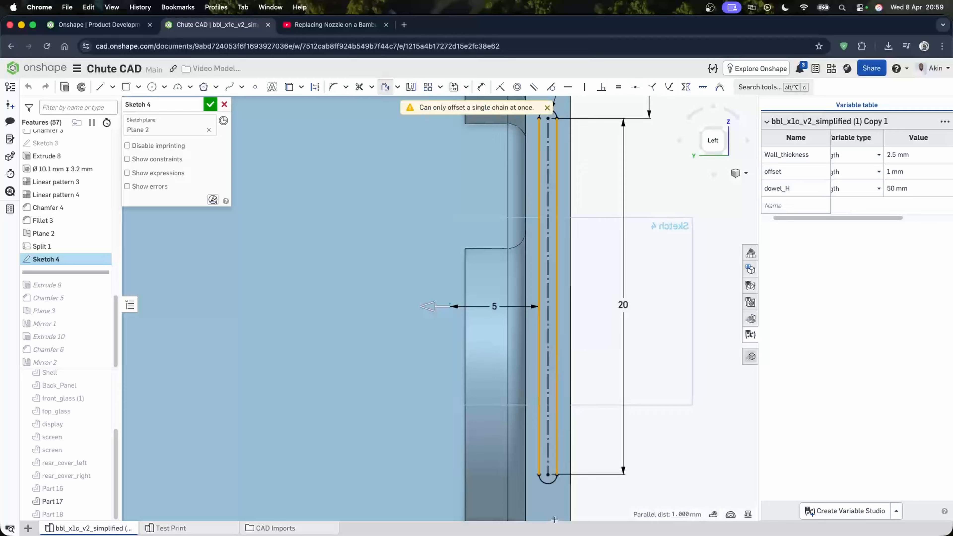
click(546, 484)
scroll(558, 487, down, 3)
scroll(550, 239, down, 5)
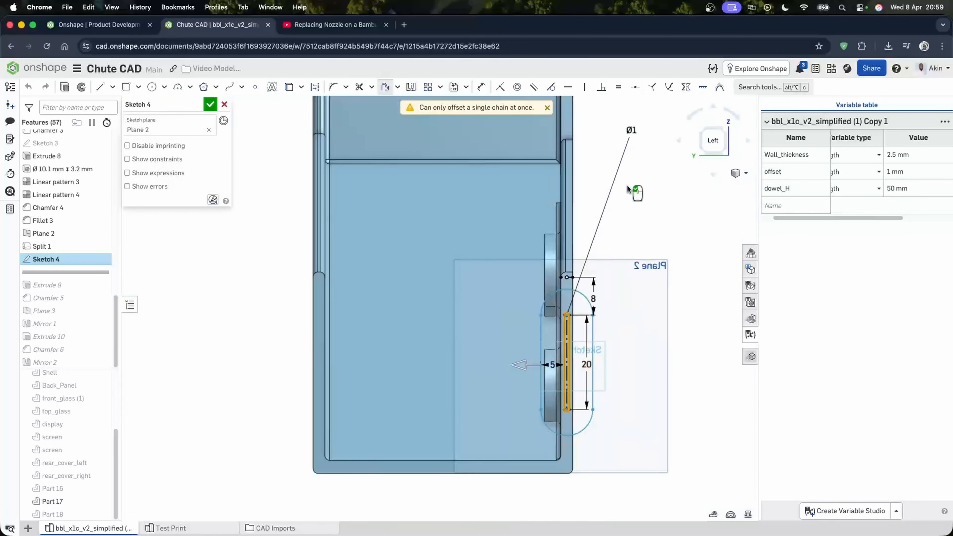
click(631, 129)
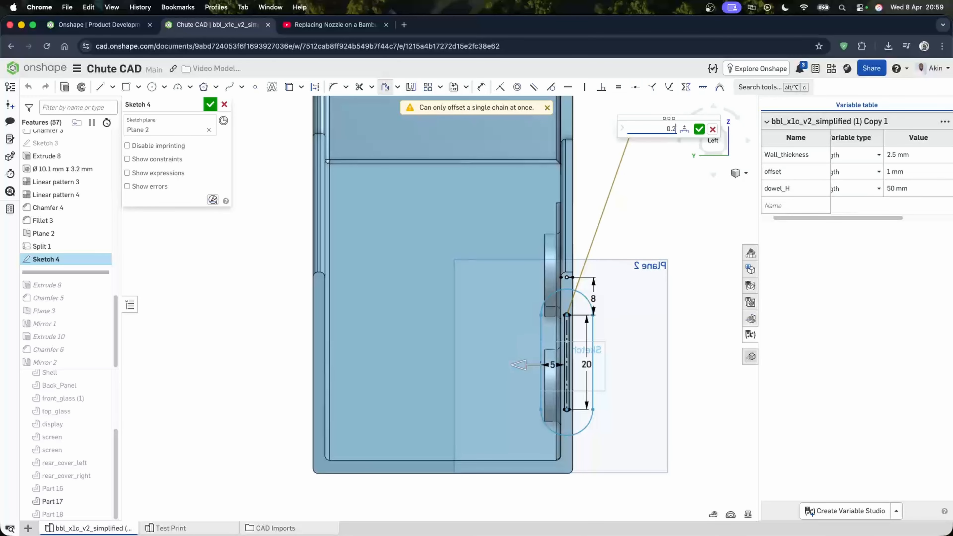
key(Return)
scroll(578, 356, up, 5)
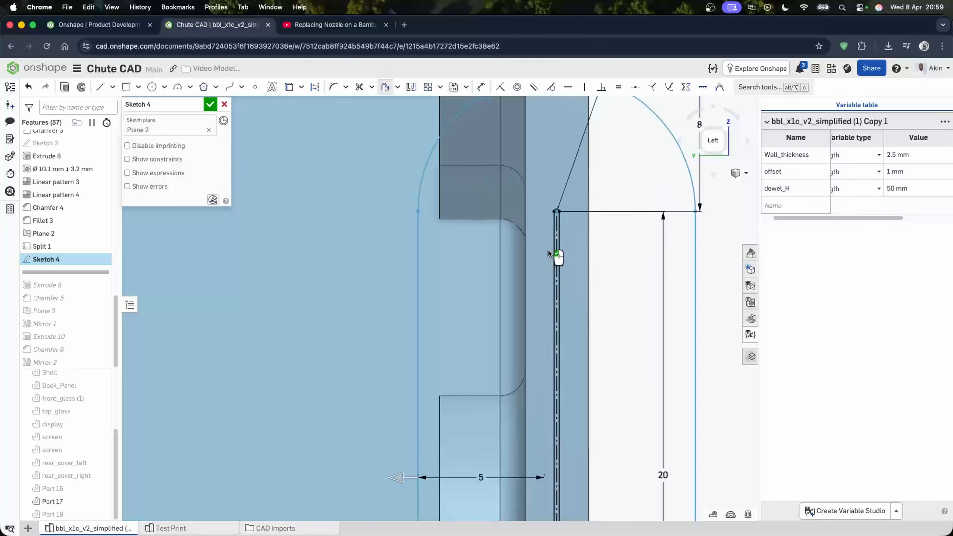
- Undo the last change and set the slot's offset dimension to 0.2 mm
click(28, 91)
scroll(543, 315, down, 5)
scroll(586, 317, down, 5)
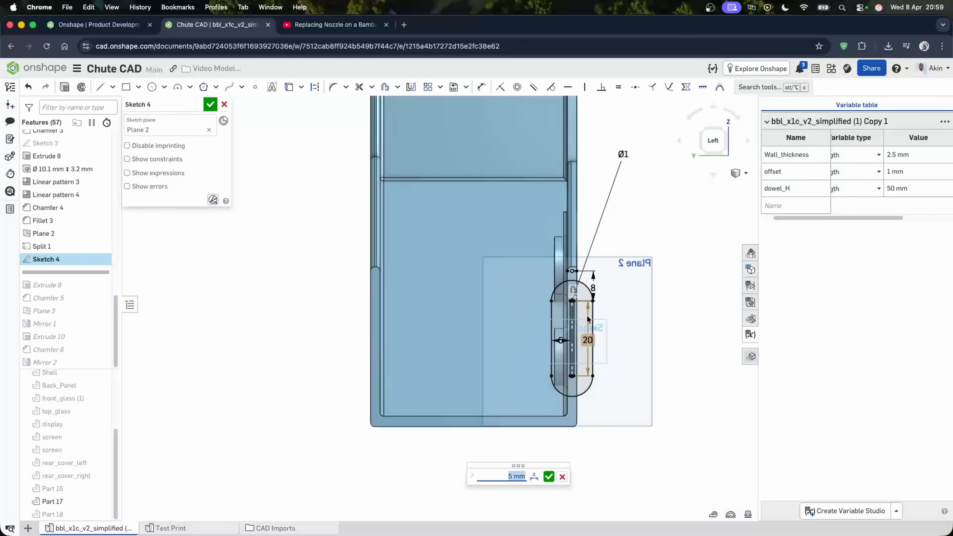
scroll(586, 331, up, 5)
double_click(514, 367)
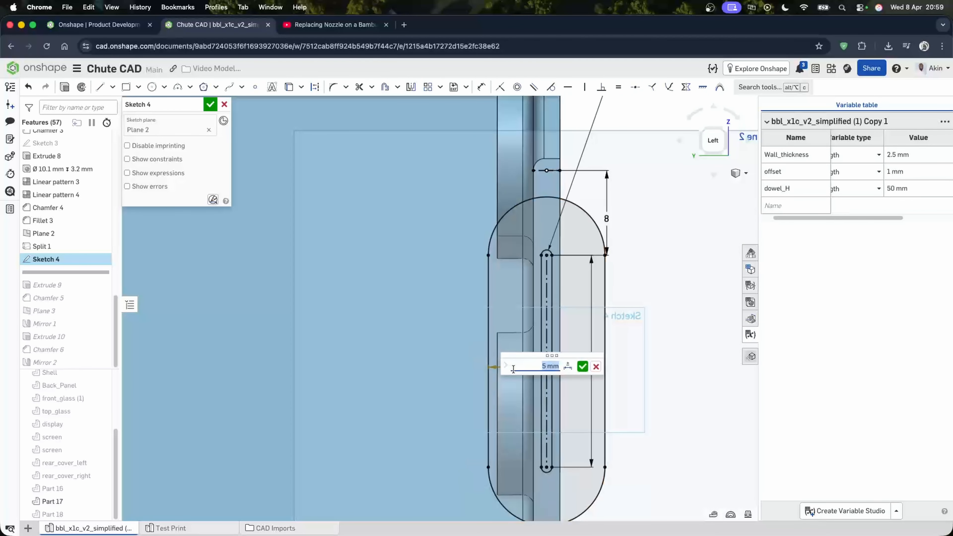
key(Return)
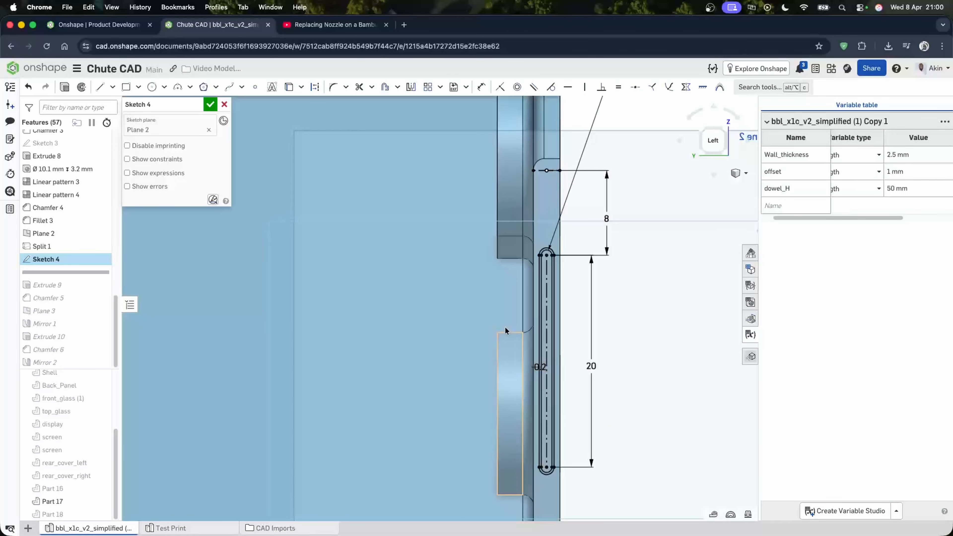
- Close Sketch 4, roll the history forward past Extrude 9 and inspect the rib's rounded top
click(211, 104)
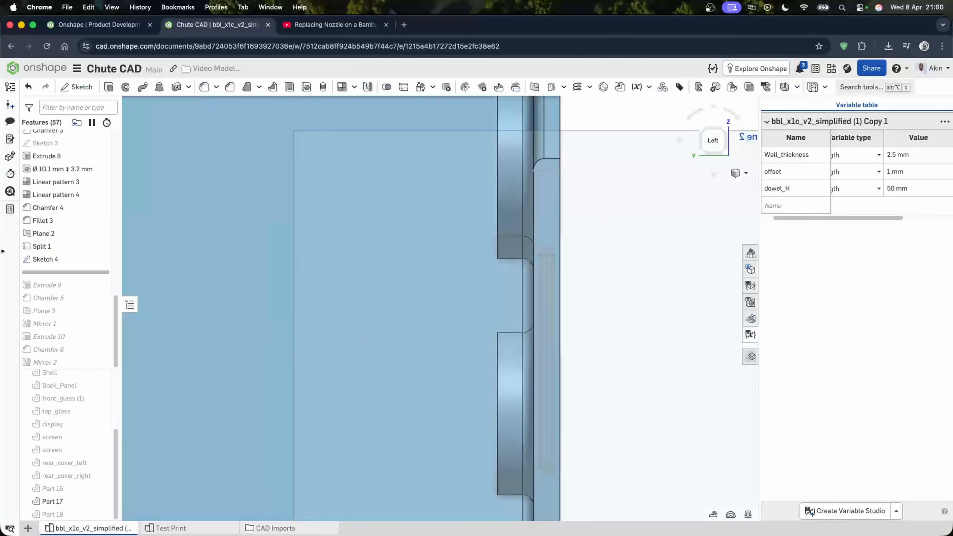
drag(86, 272, 79, 285)
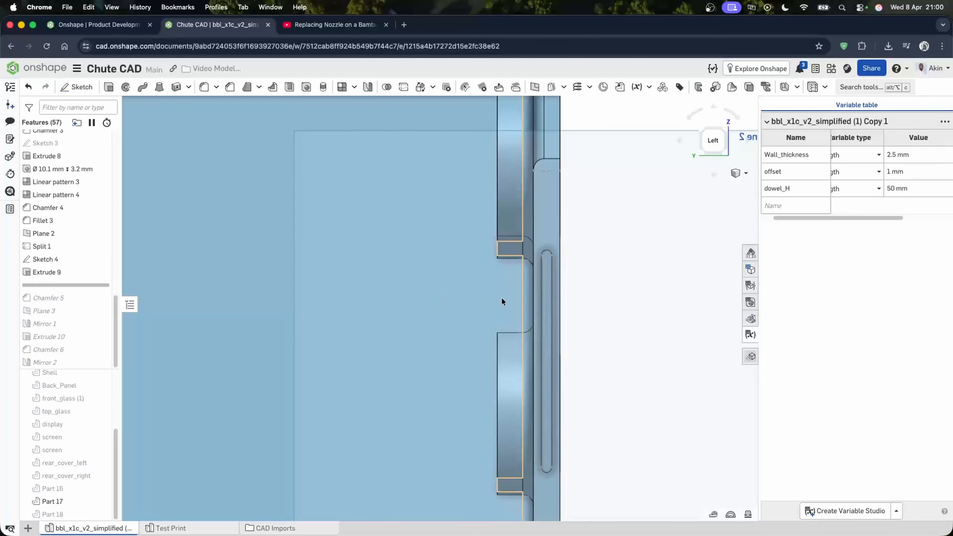
scroll(544, 276, up, 10)
mouse_move(556, 237)
right_down()
mouse_move(541, 244)
mouse_move(547, 233)
right_up()
click(587, 117)
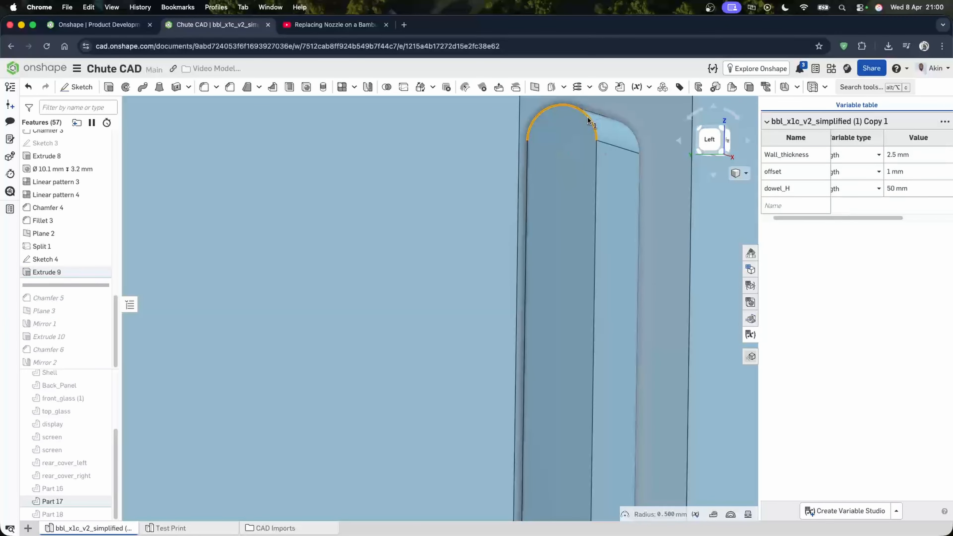
- Move the rollback bar to just after Extrude 10
drag(60, 284, 45, 377)
right_drag(597, 164, 637, 176)
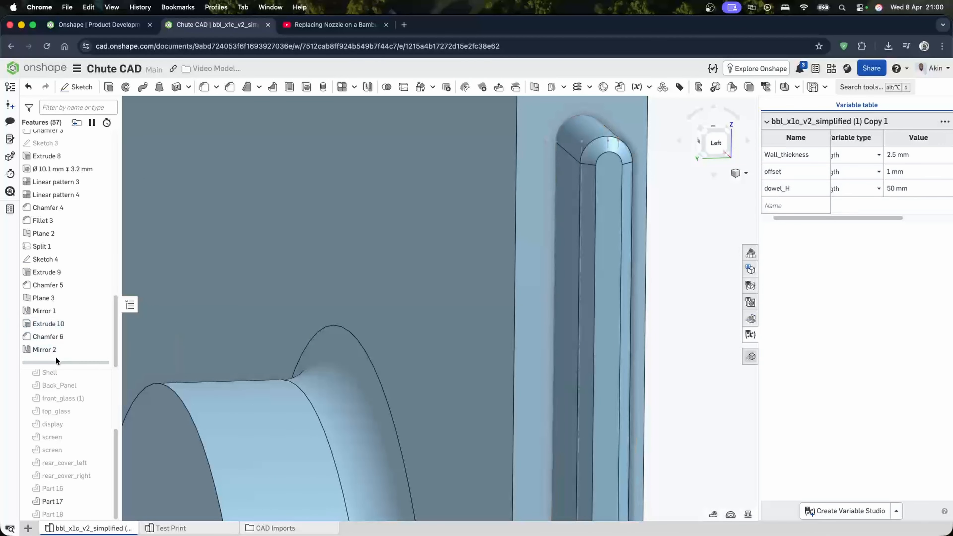
drag(56, 360, 54, 323)
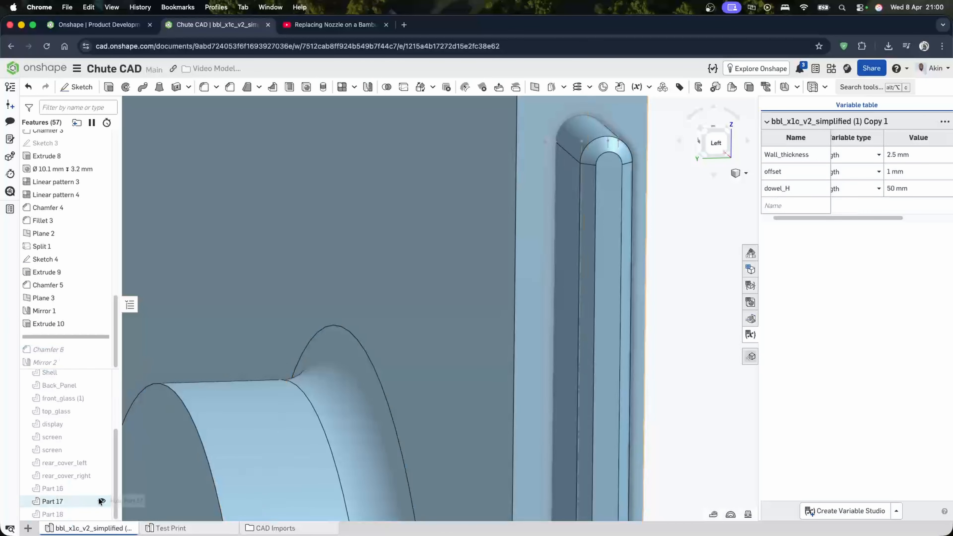
- Hide Part 17 and show Part 18 to view the slot in the lower section
click(99, 500)
click(100, 514)
scroll(291, 342, down, 6)
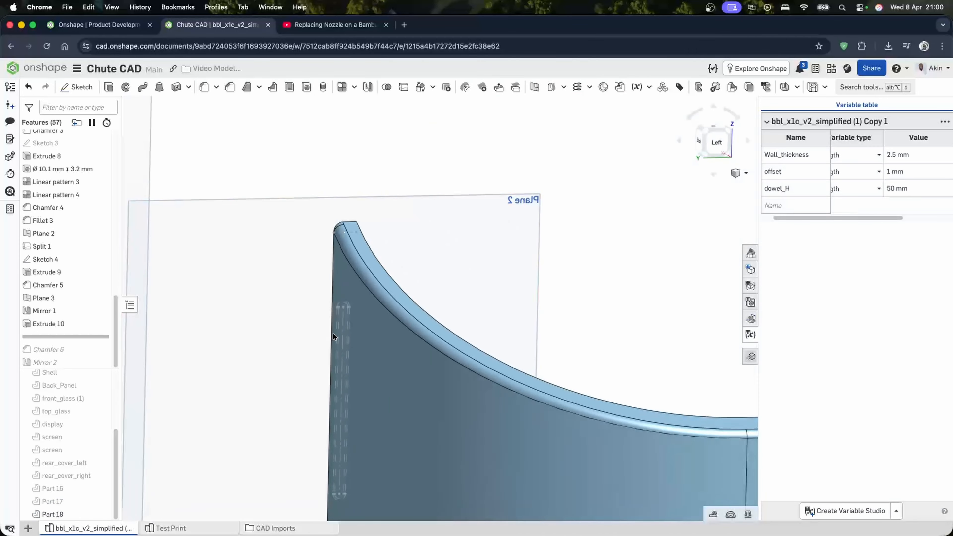
mouse_move(332, 333)
right_down()
mouse_move(421, 334)
mouse_move(328, 334)
right_up()
scroll(319, 314, up, 5)
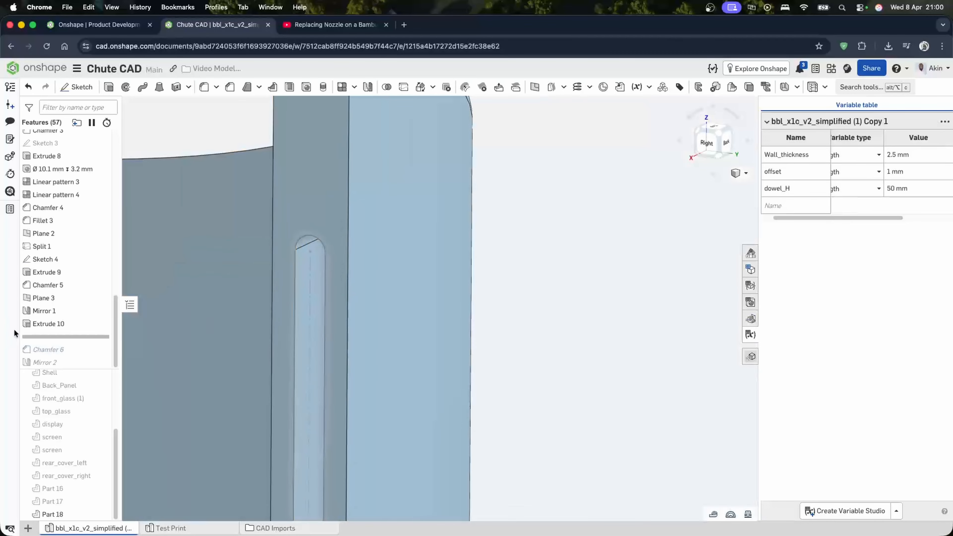
- Review the Extrude 10 slot cut and roll the history forward to the end of the feature list
double_click(49, 322)
scroll(300, 229, up, 5)
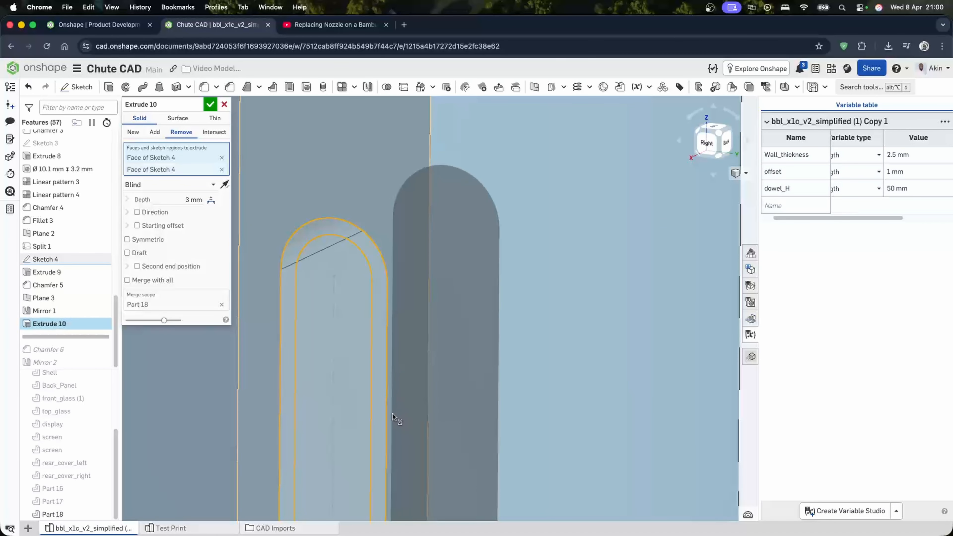
click(209, 104)
right_drag(335, 222, 349, 269)
drag(65, 335, 65, 360)
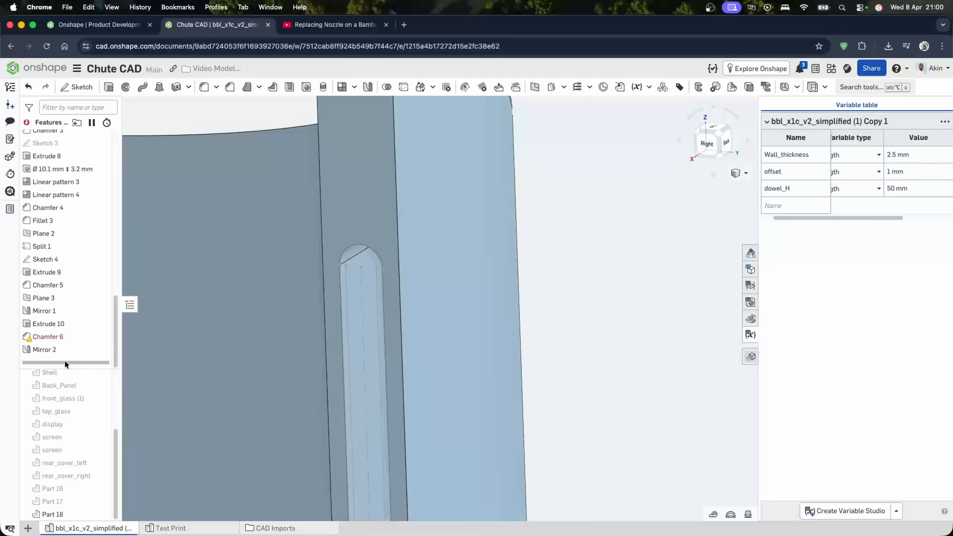
- Edit the failing Chamfer 6 and select the slot's top edge as the 0.25 mm chamfer entity
double_click(78, 336)
click(222, 129)
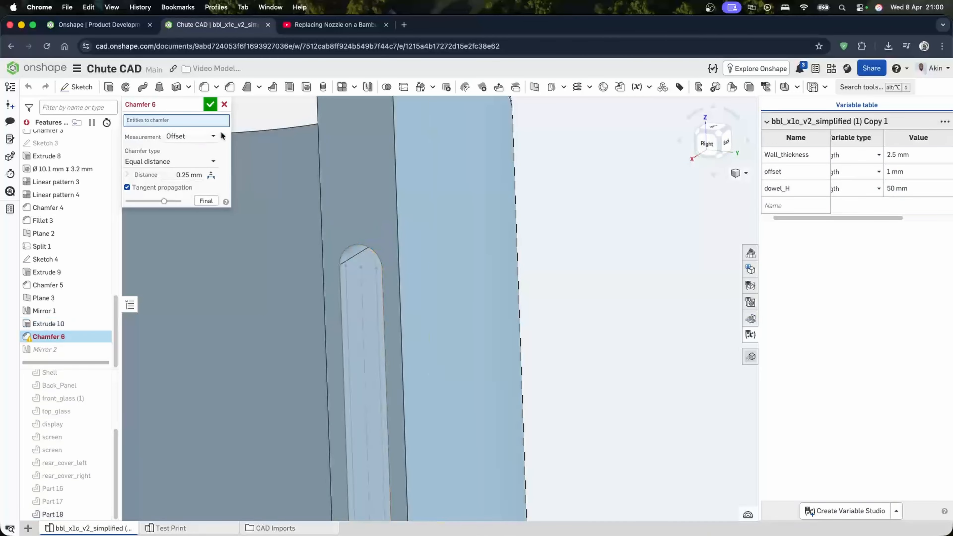
click(361, 244)
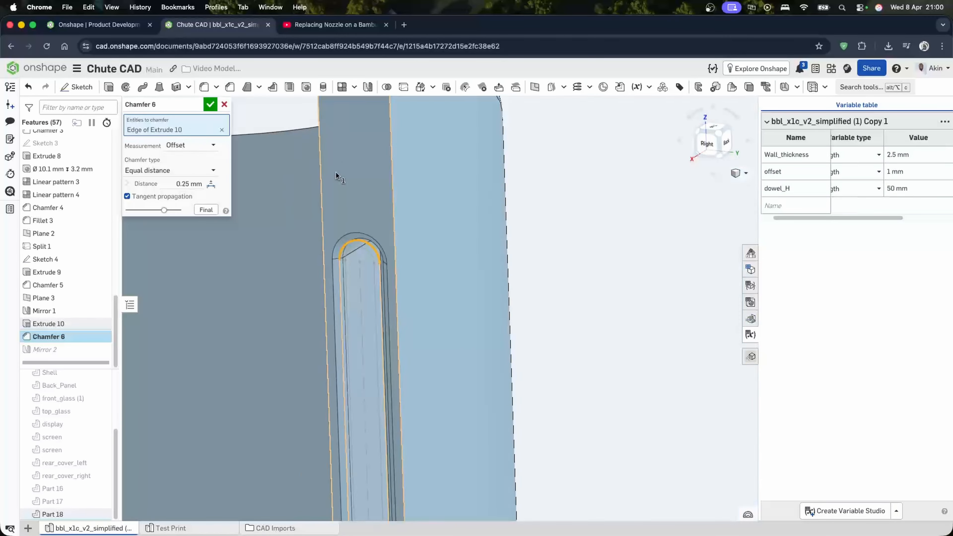
scroll(336, 174, down, 8)
scroll(313, 277, up, 2)
click(210, 105)
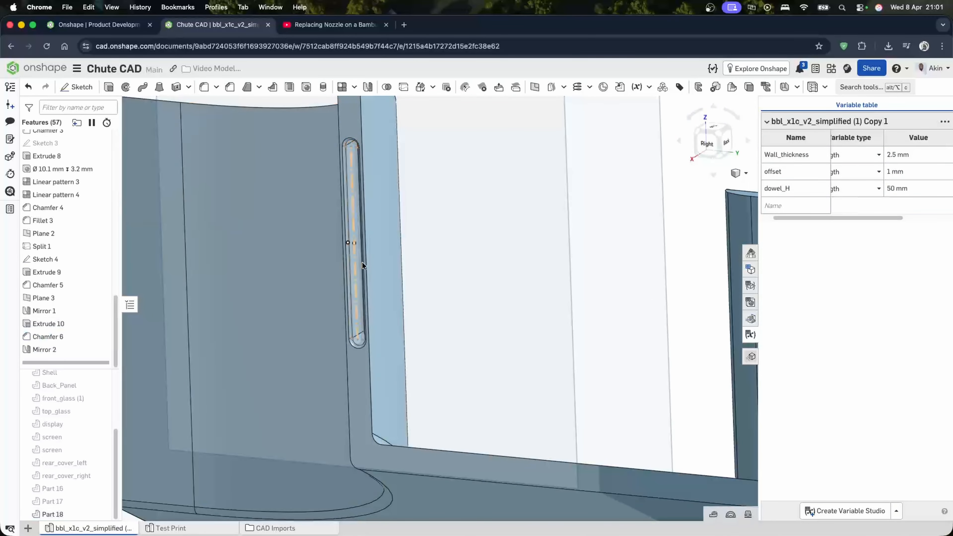
- Hide the construction planes and show Parts 16 and 17 again
scroll(365, 267, down, 3)
scroll(434, 266, up, 6)
scroll(521, 285, down, 5)
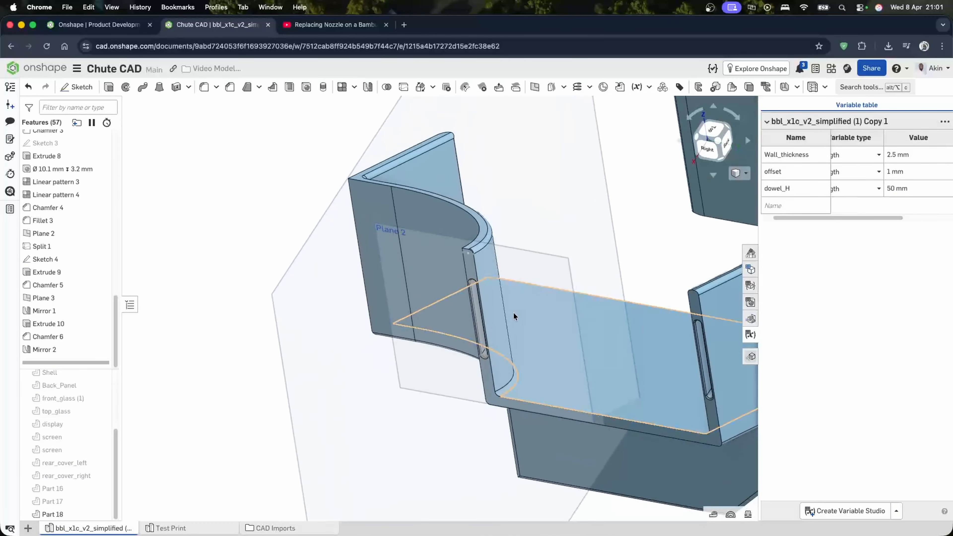
key(h)
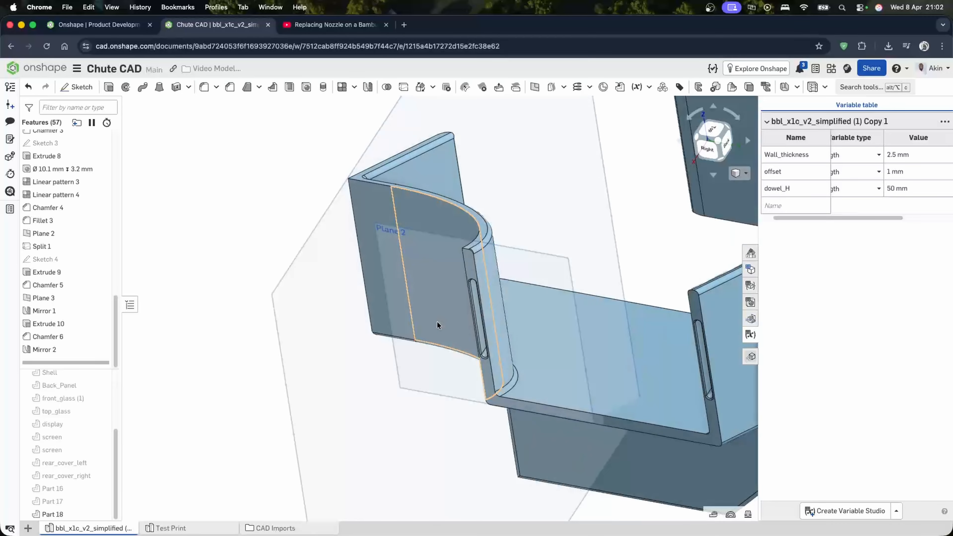
key(p)
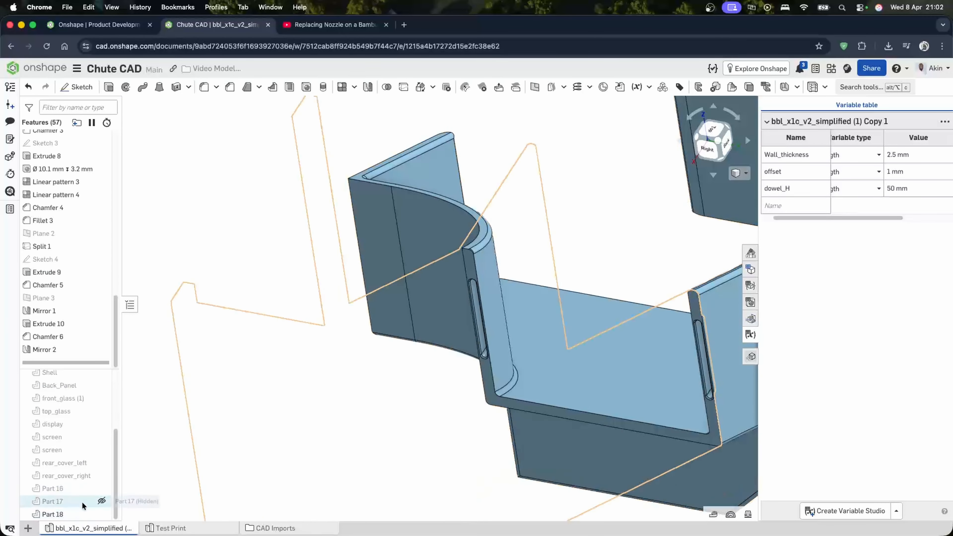
click(99, 501)
click(100, 488)
- Examine the split joint between the chute sections around the dowel bosses
scroll(314, 333, down, 5)
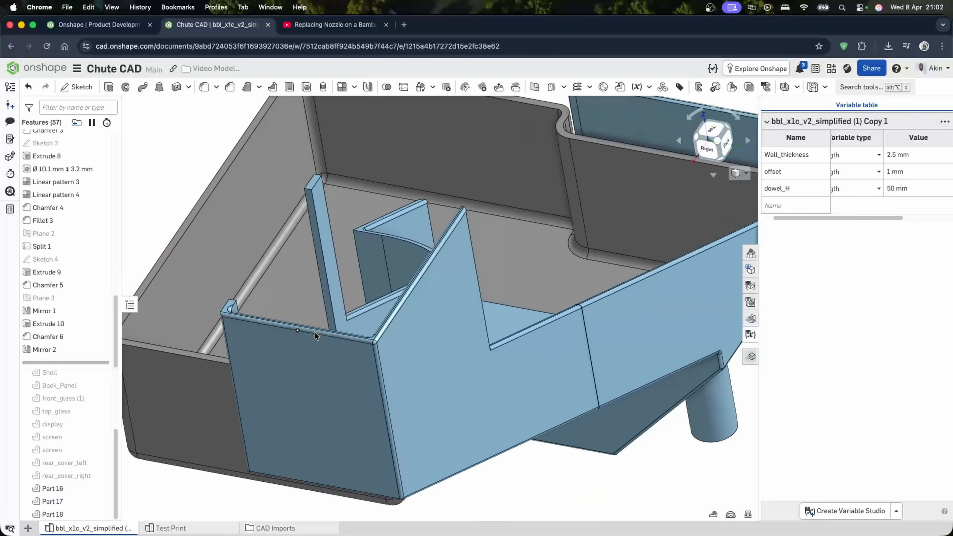
right_drag(315, 333, 356, 358)
scroll(476, 464, up, 10)
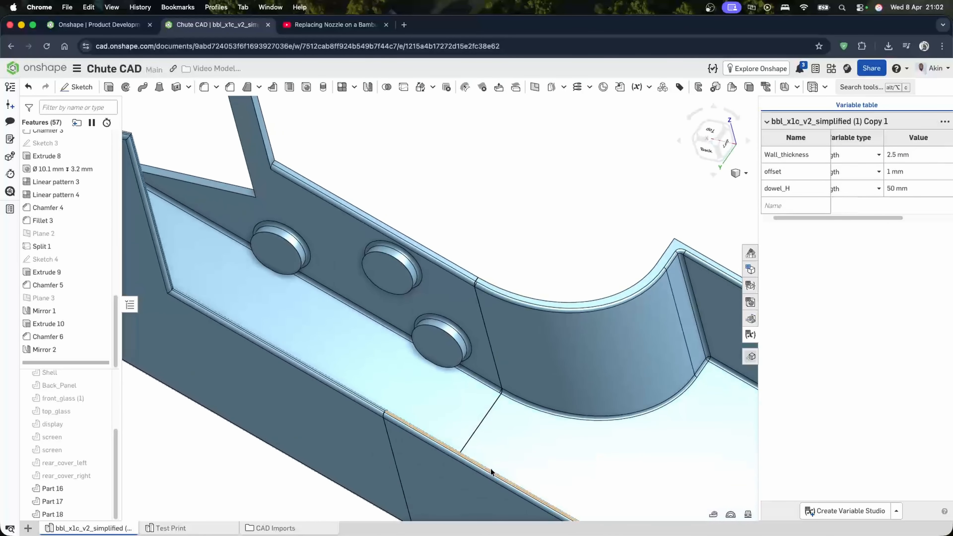
scroll(501, 420, up, 3)
scroll(501, 420, down, 10)
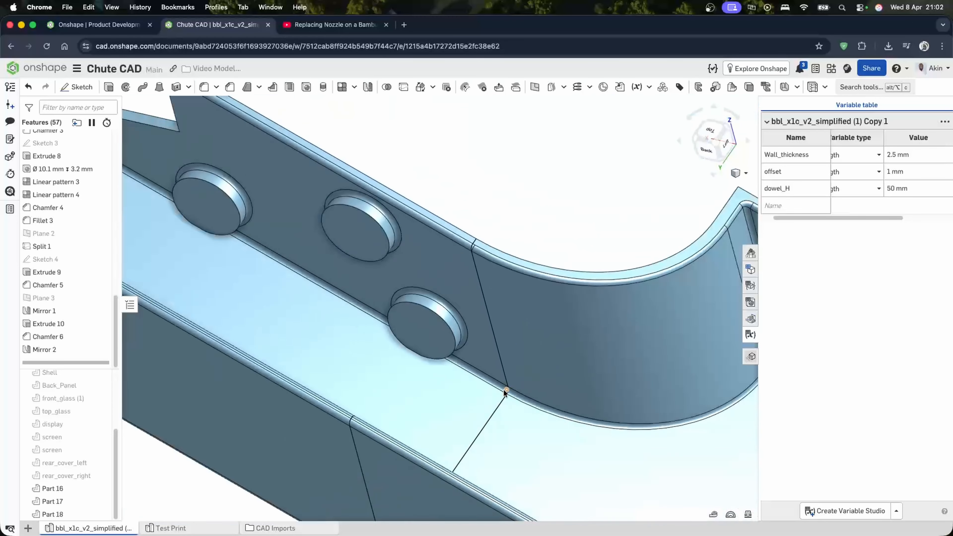
scroll(503, 390, up, 3)
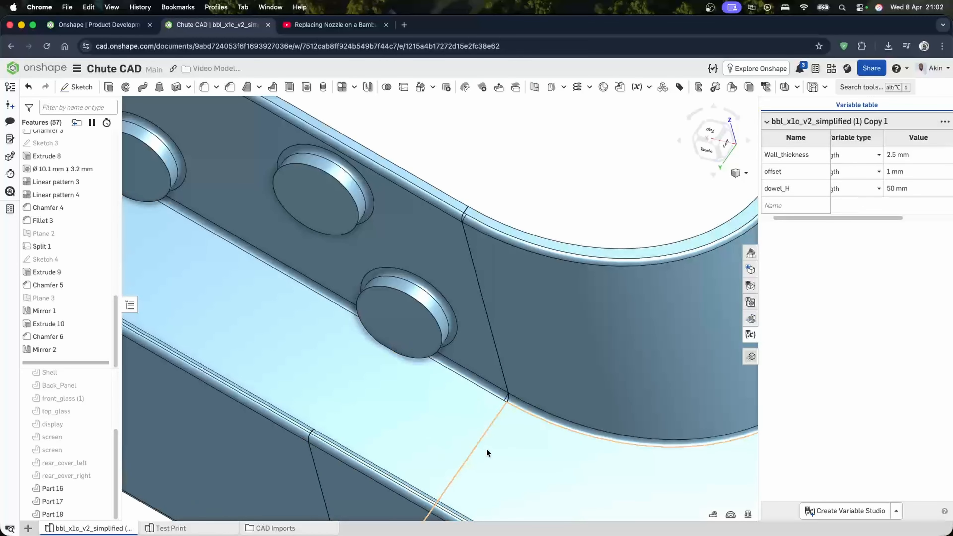